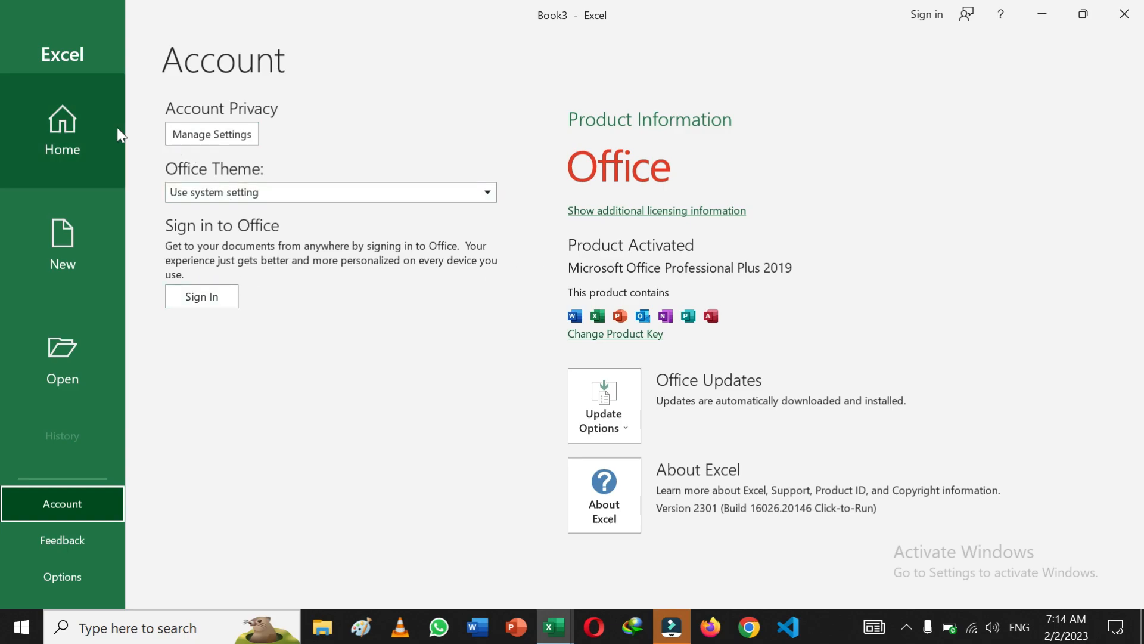
# - Create a blank workbook and adjust the worksheet zoom to about 104%
pyautogui.click(65, 137)
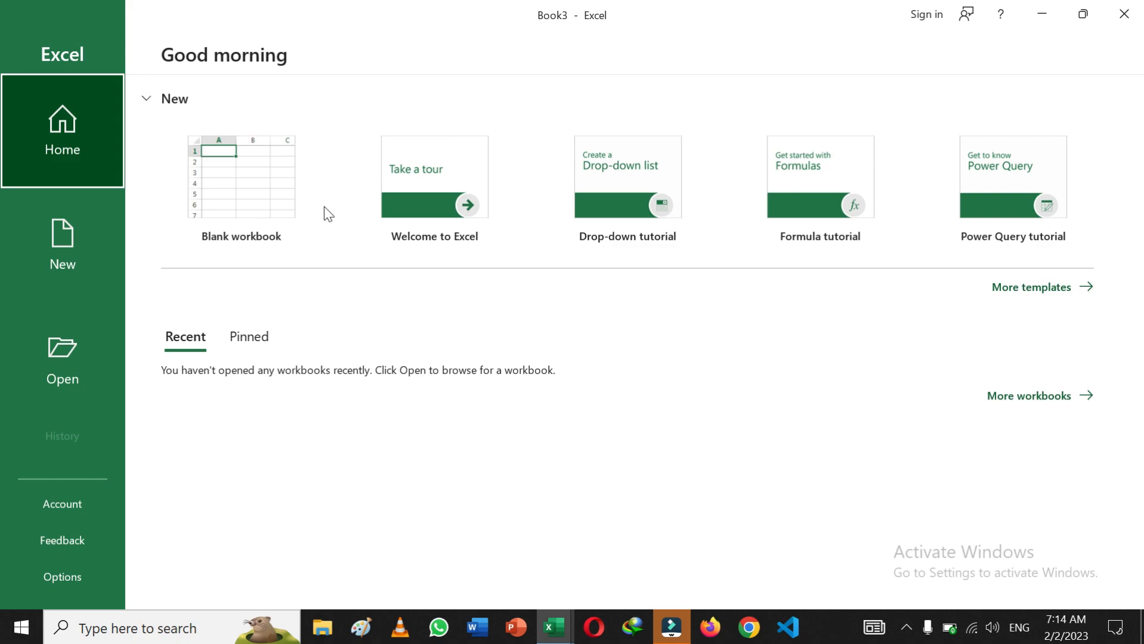
pyautogui.click(259, 190)
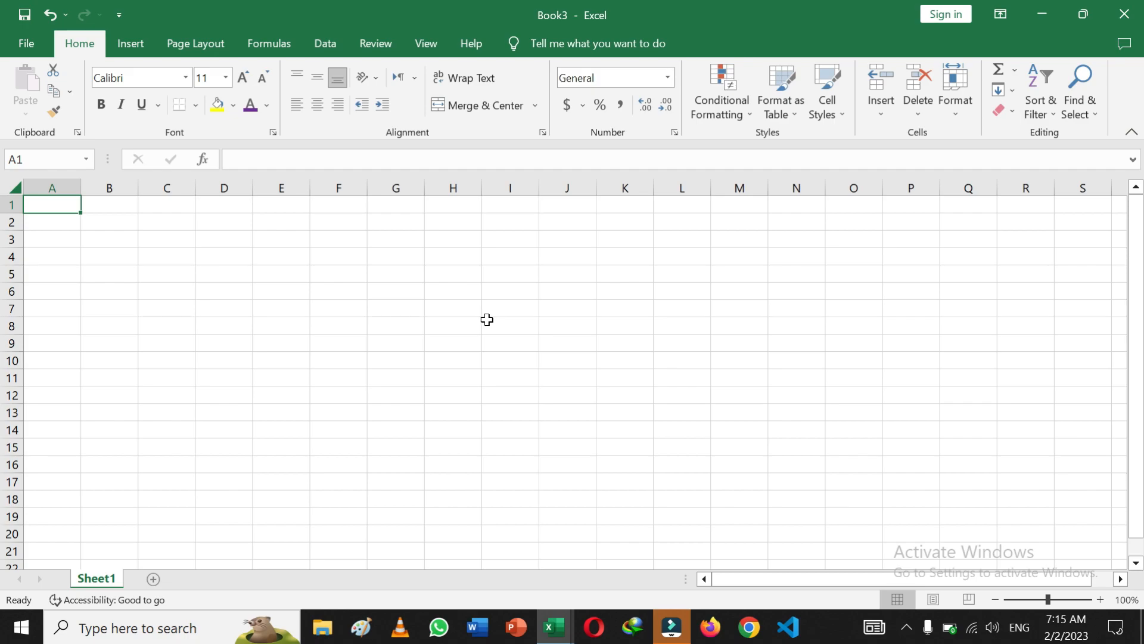
pyautogui.click(1023, 599)
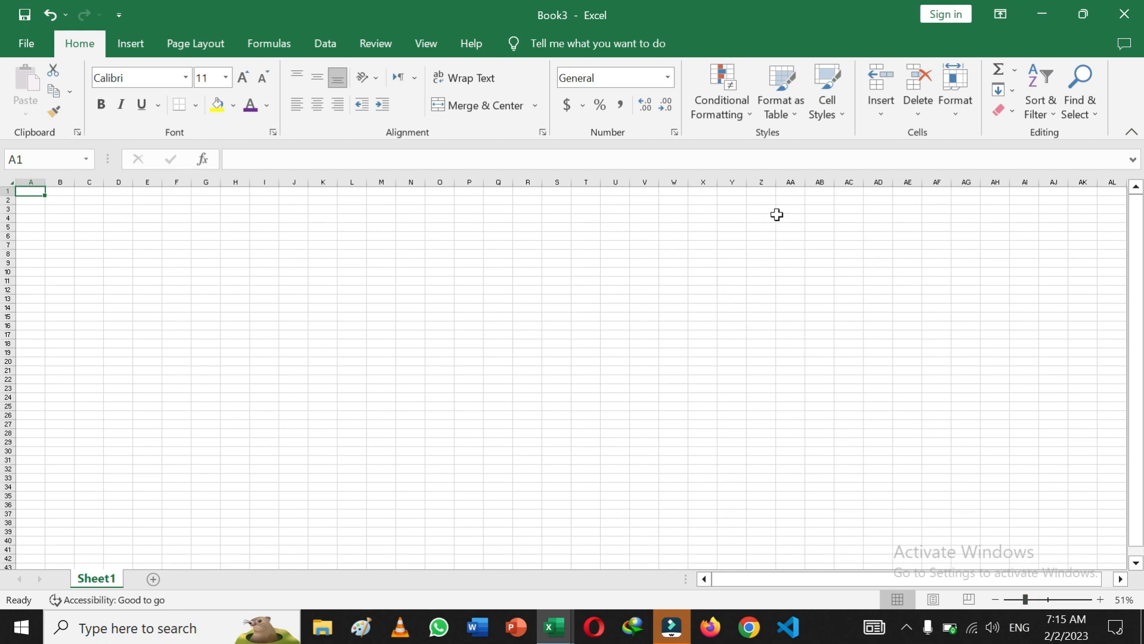
pyautogui.click(1045, 600)
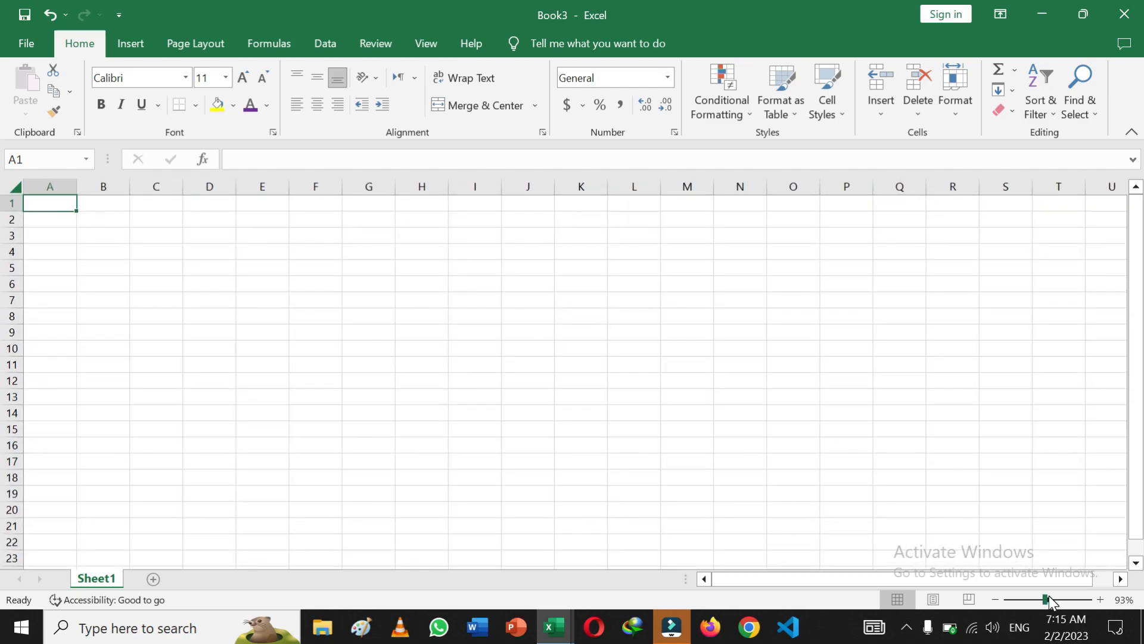
pyautogui.click(1048, 595)
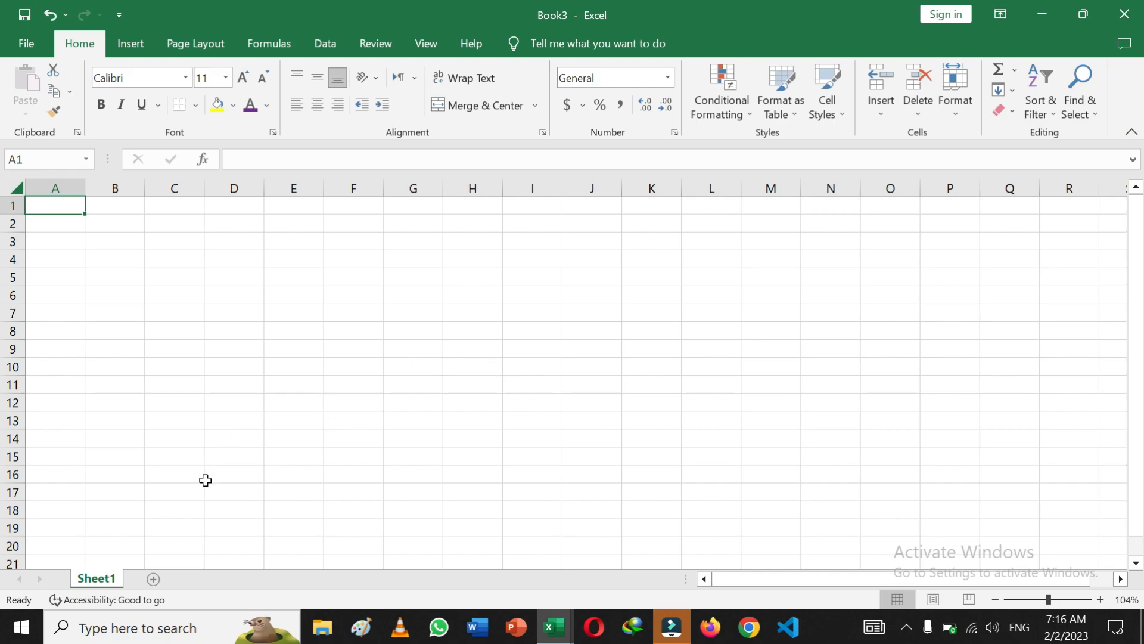
# - Add a second worksheet after Sheet1 and delete that new sheet
pyautogui.click(154, 579)
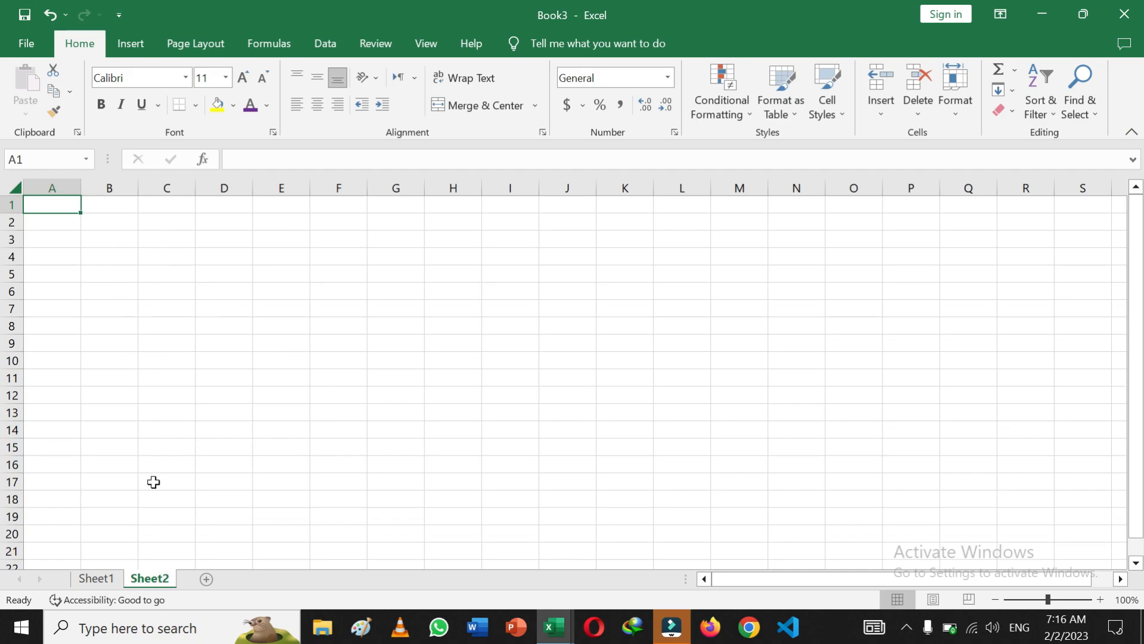
pyautogui.rightClick(161, 579)
pyautogui.click(218, 390)
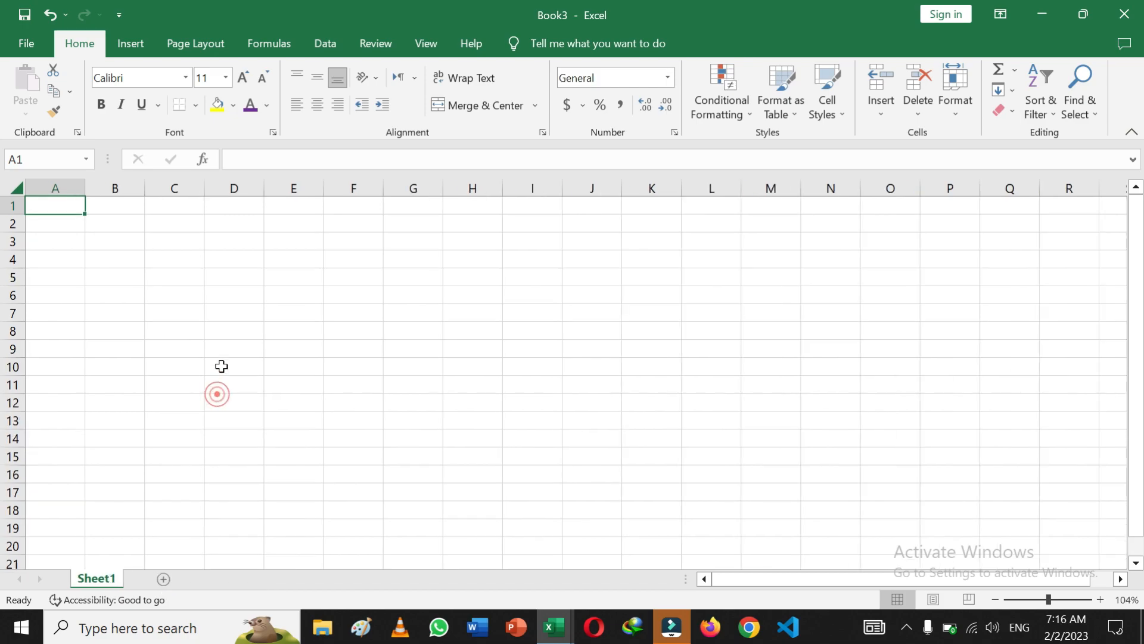
# - Enter the sample text "fgfgdfgdfgdf" in cell A1 of Sheet1
pyautogui.click(61, 208)
pyautogui.write('fgf')
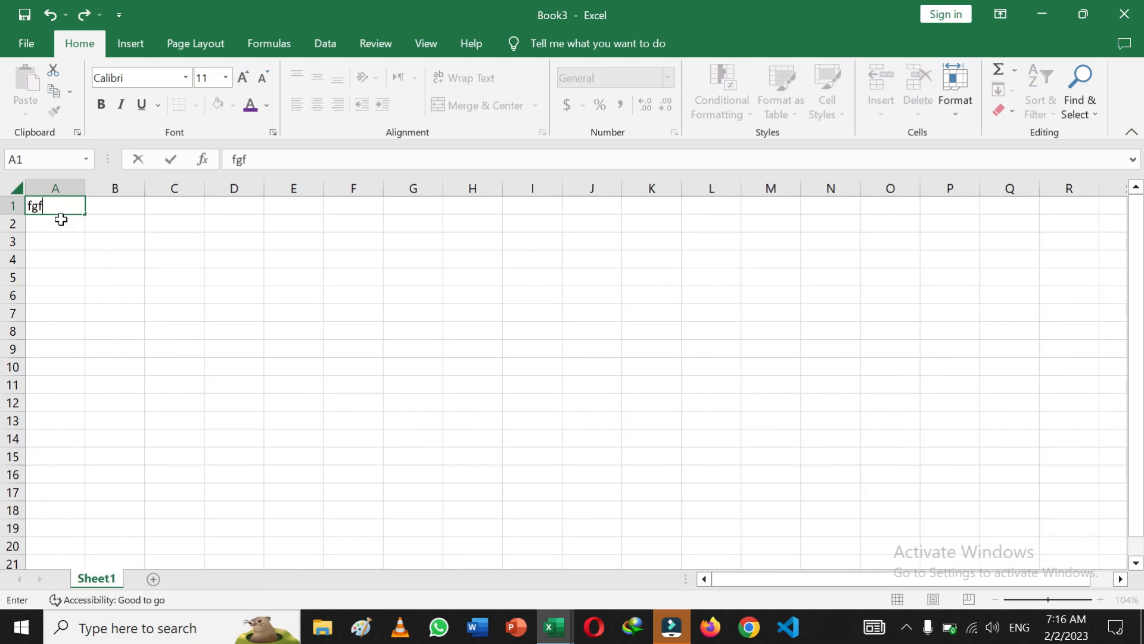
pyautogui.write('gdfgdfgdf')
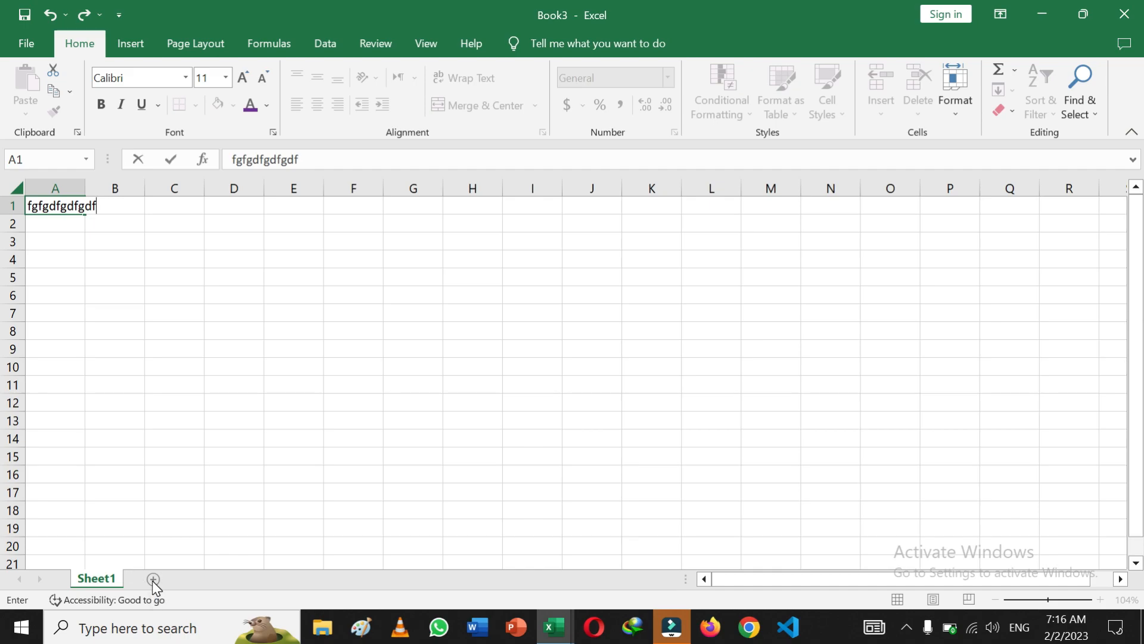
pyautogui.click(157, 403)
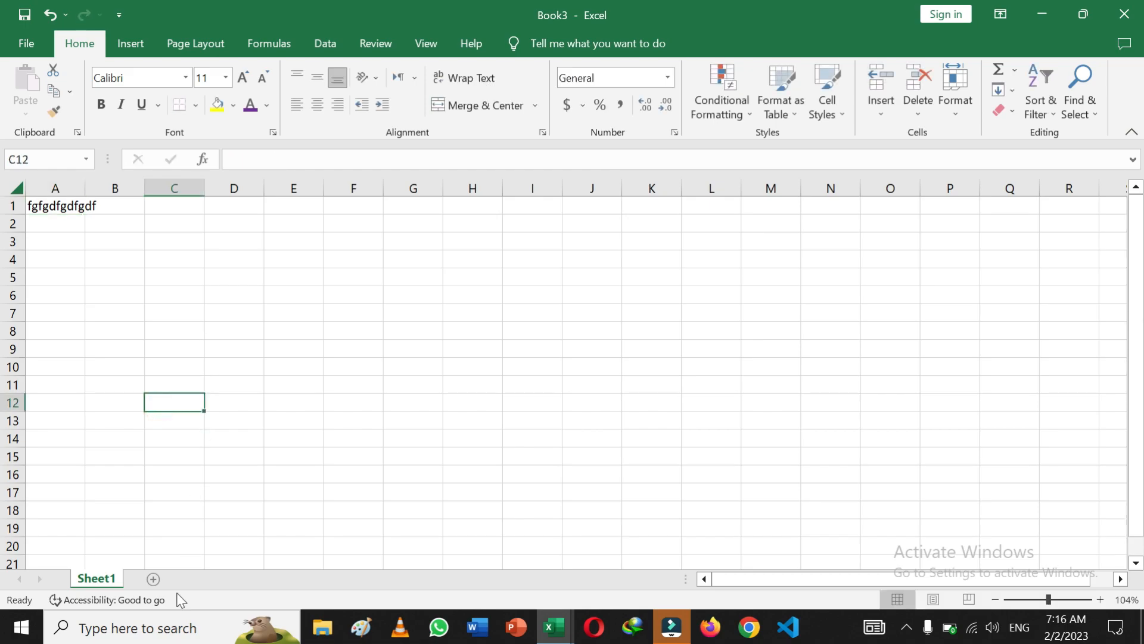
# - Add a new worksheet after Sheet1, then view Sheet1 and come back to the new sheet
pyautogui.click(153, 579)
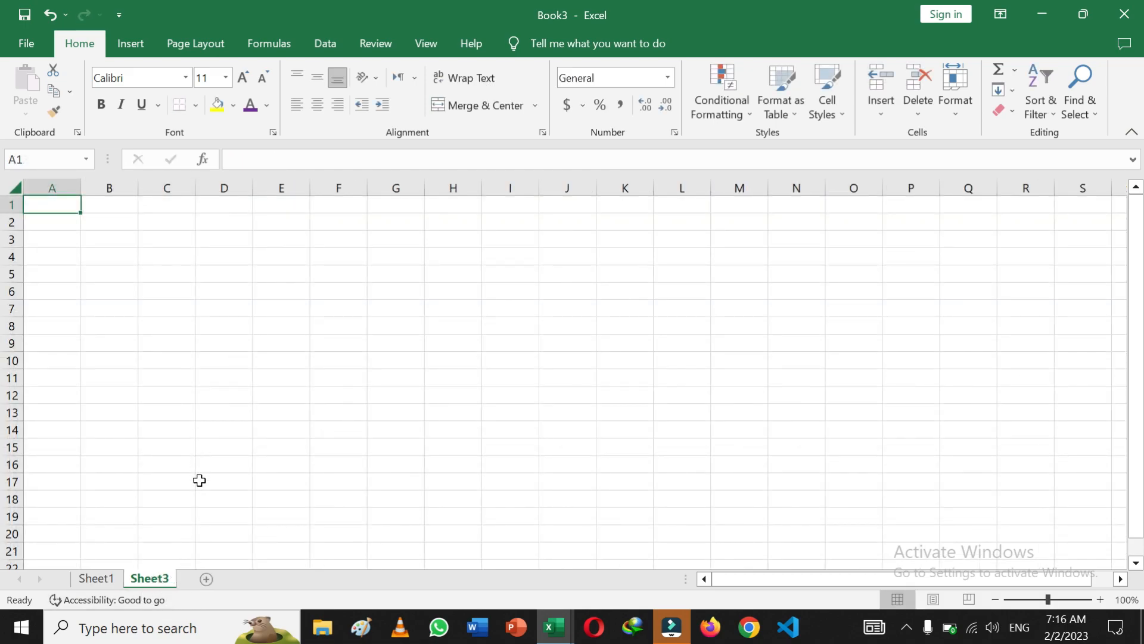
pyautogui.click(95, 579)
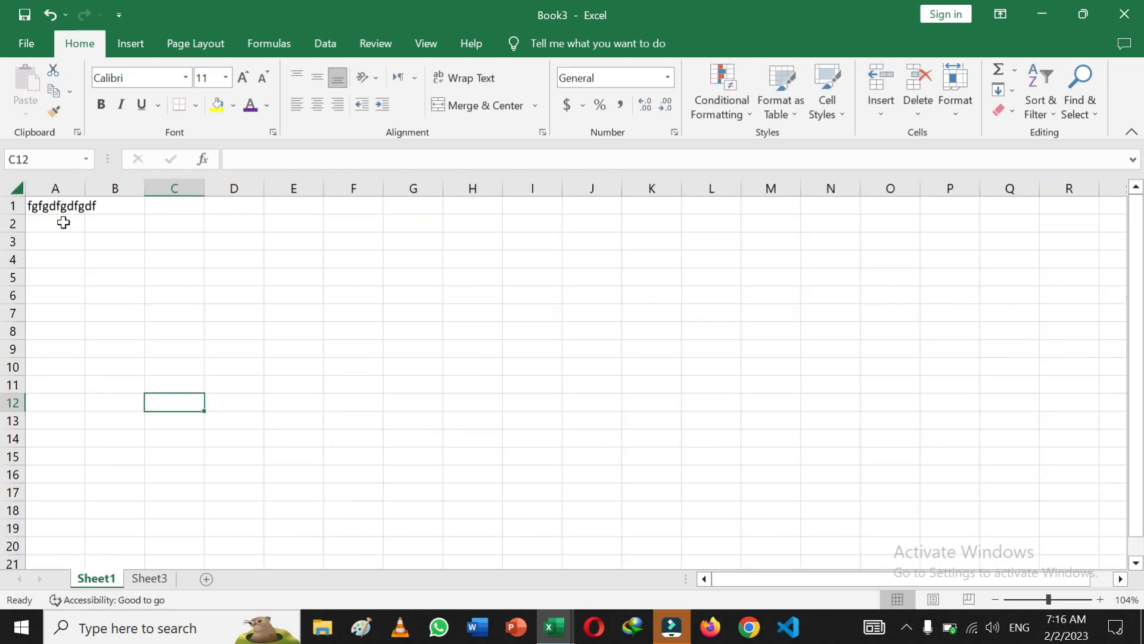
pyautogui.click(153, 579)
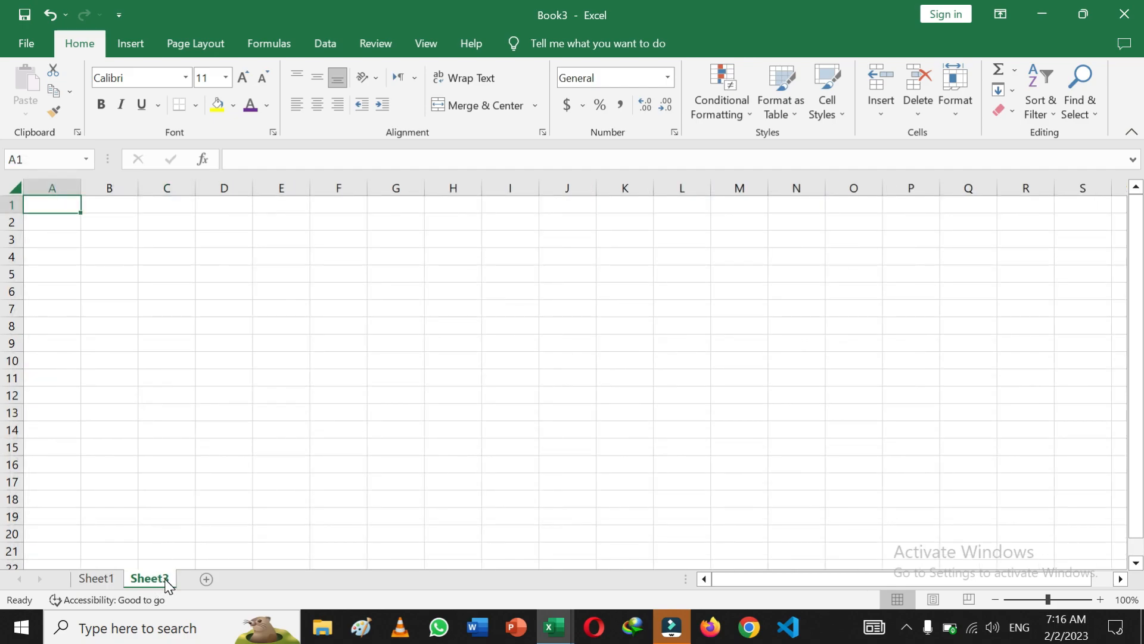
pyautogui.rightClick(168, 584)
pyautogui.click(196, 413)
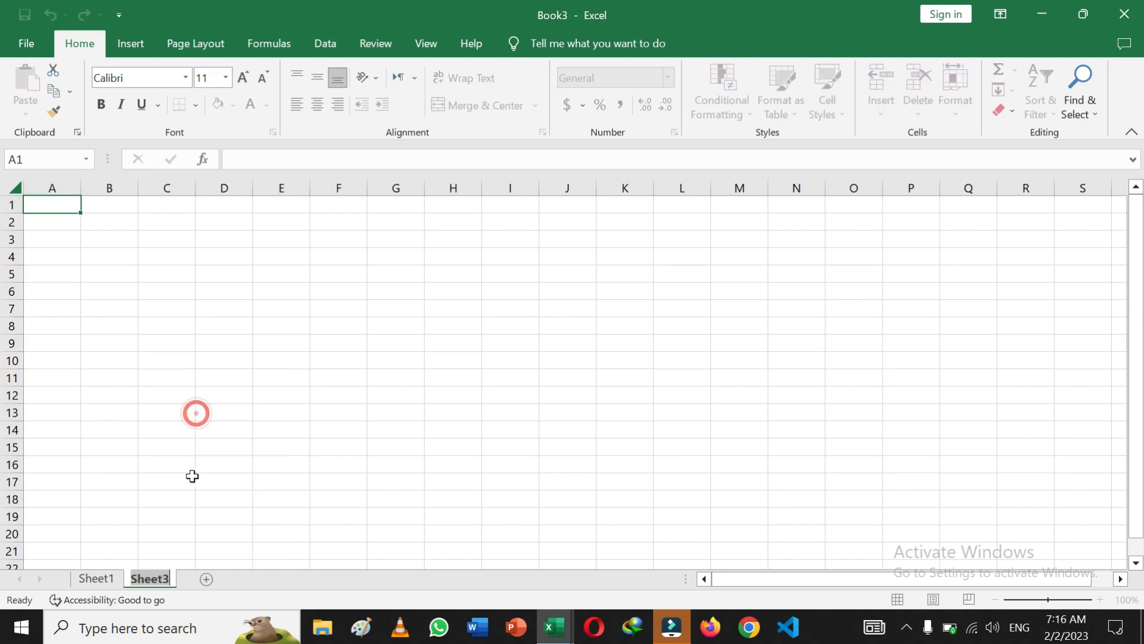
pyautogui.press('Return')
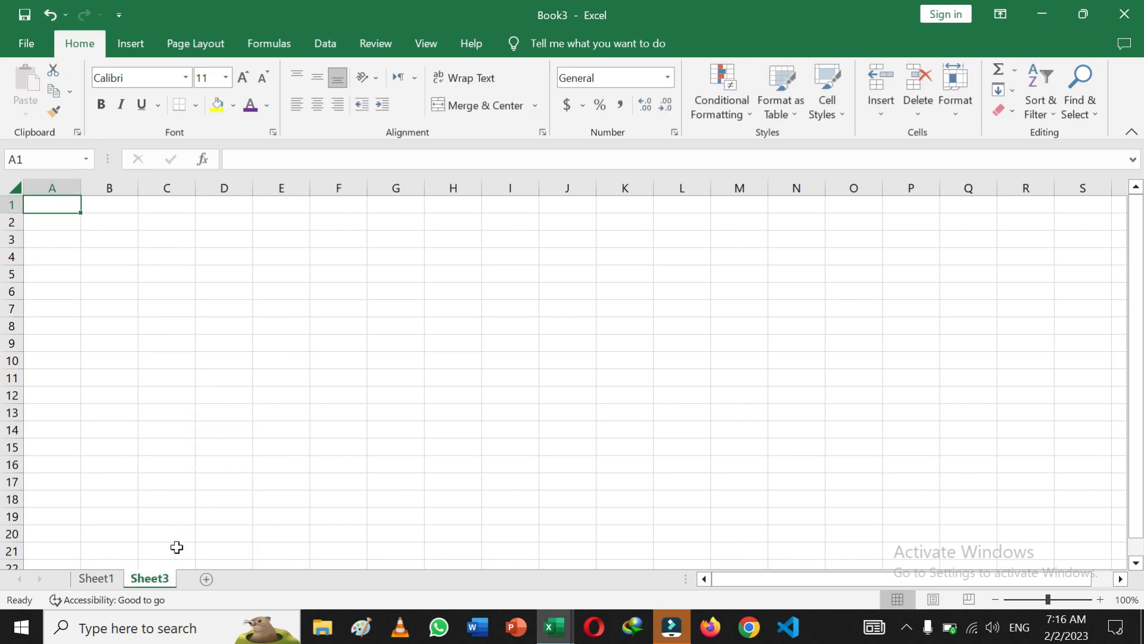
# - Add three more worksheets after Sheet3
pyautogui.click(240, 579)
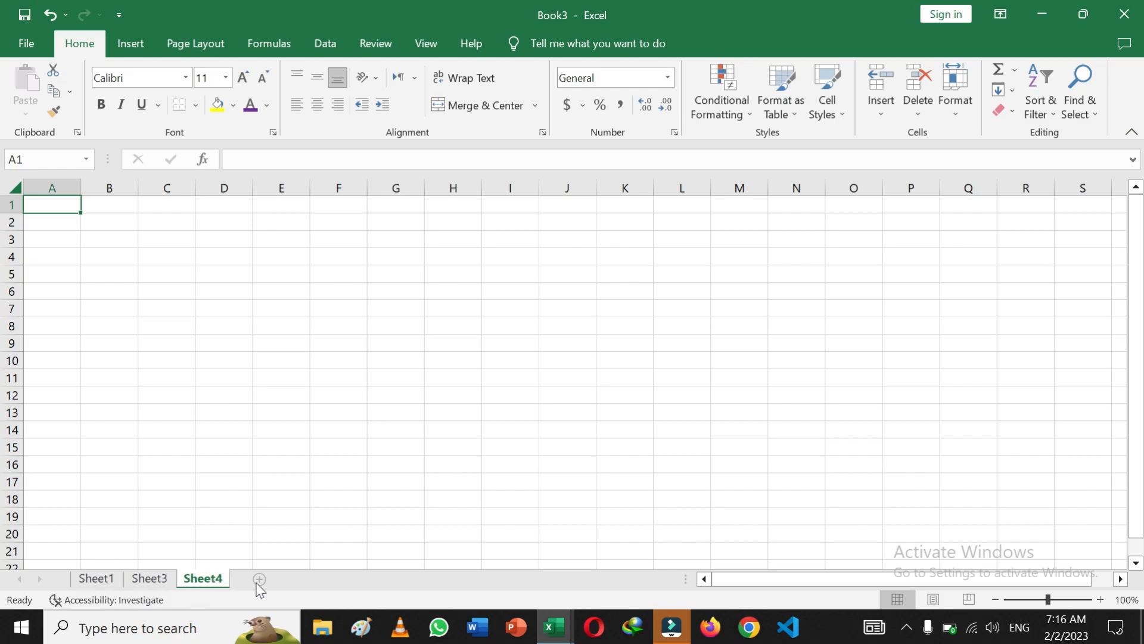
pyautogui.click(262, 579)
pyautogui.click(312, 579)
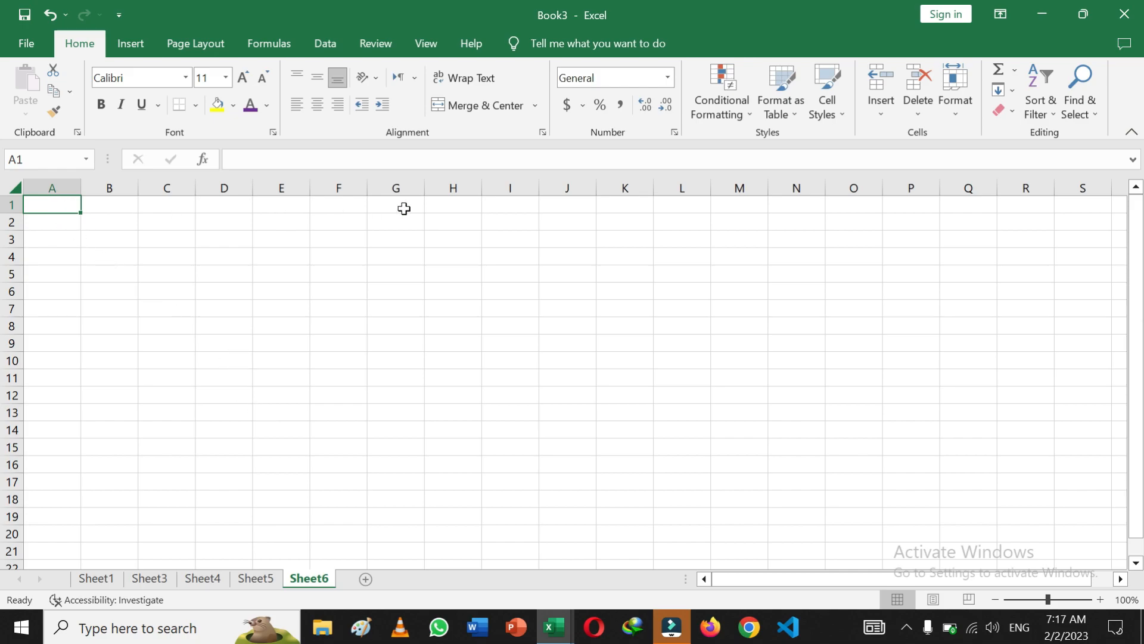
# - Select a few cells on Sheet6, ending on A1, and jump to the last row of column A
pyautogui.click(109, 204)
pyautogui.click(167, 224)
pyautogui.click(53, 205)
pyautogui.hotkey('ctrl', 'Down')
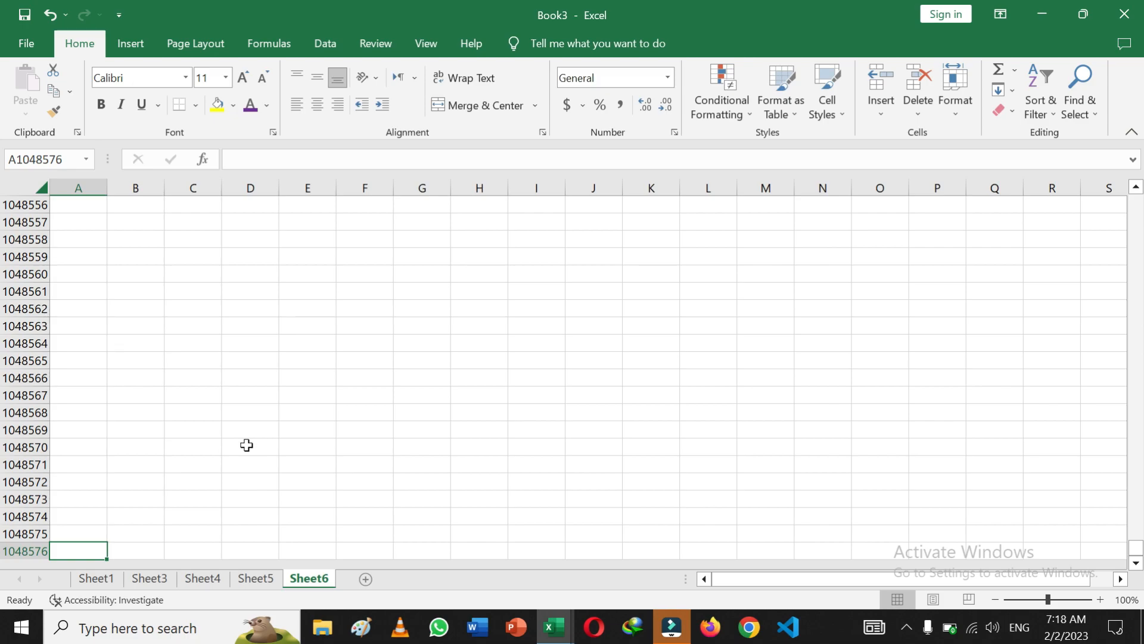
# - Move up column A cell by cell from the last row, then jump back to cell A1
pyautogui.press('Up')
pyautogui.press('Up')
pyautogui.press('Up')
pyautogui.press('Up')
pyautogui.press('Up')
pyautogui.press('Up')
pyautogui.press('Up')
pyautogui.press('Up')
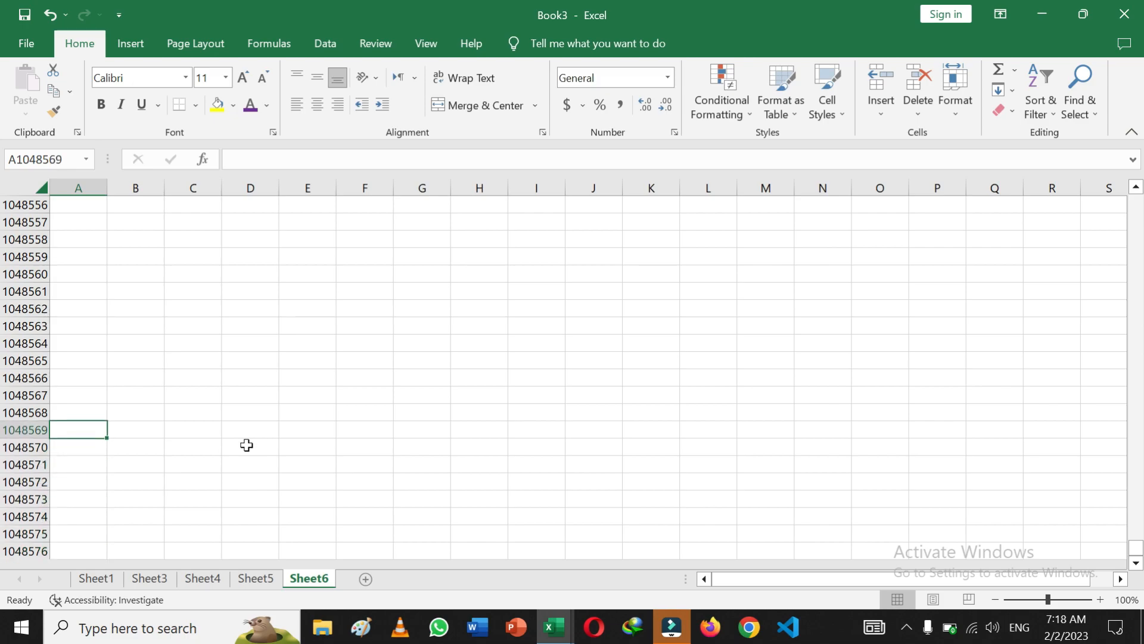
pyautogui.press('Up')
pyautogui.press('Up')
pyautogui.press('Up')
pyautogui.press('Up')
pyautogui.press('Up')
pyautogui.press('Up')
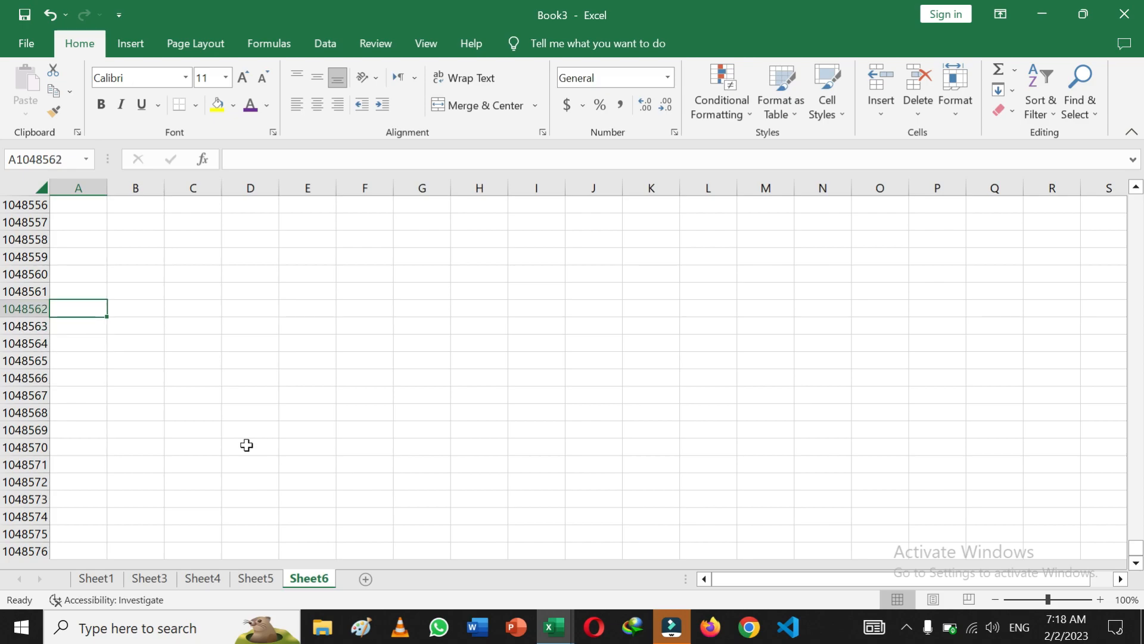
pyautogui.hotkey('ctrl', 'Up')
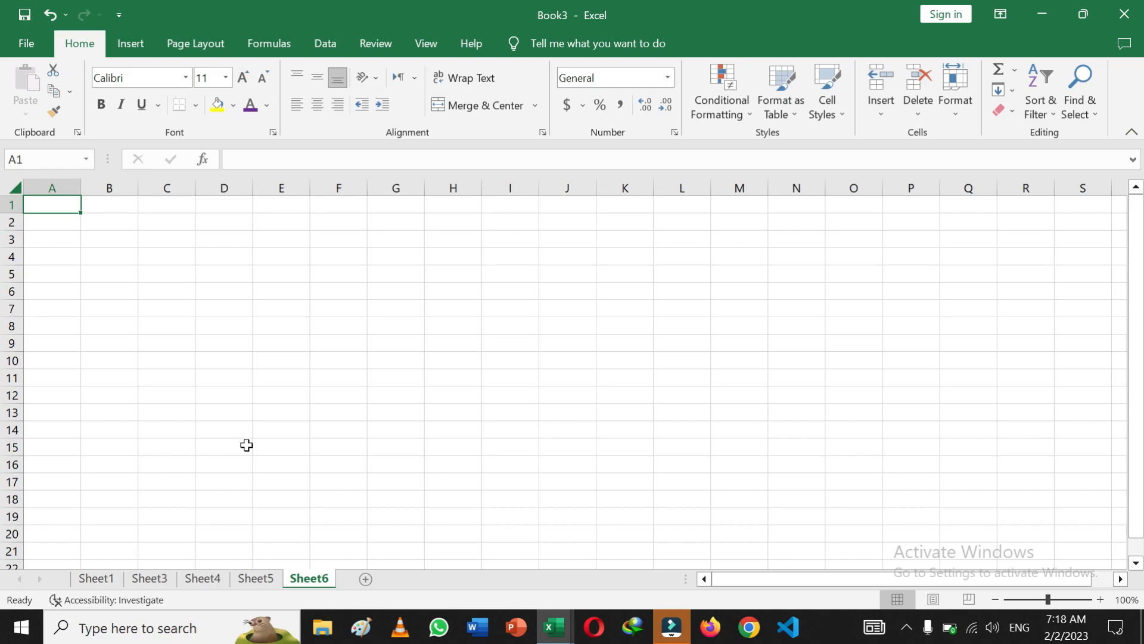
# - Jump to the last column of row 1, return to column A, and select nearby cells, ending on A1
pyautogui.hotkey('ctrl', 'Right')
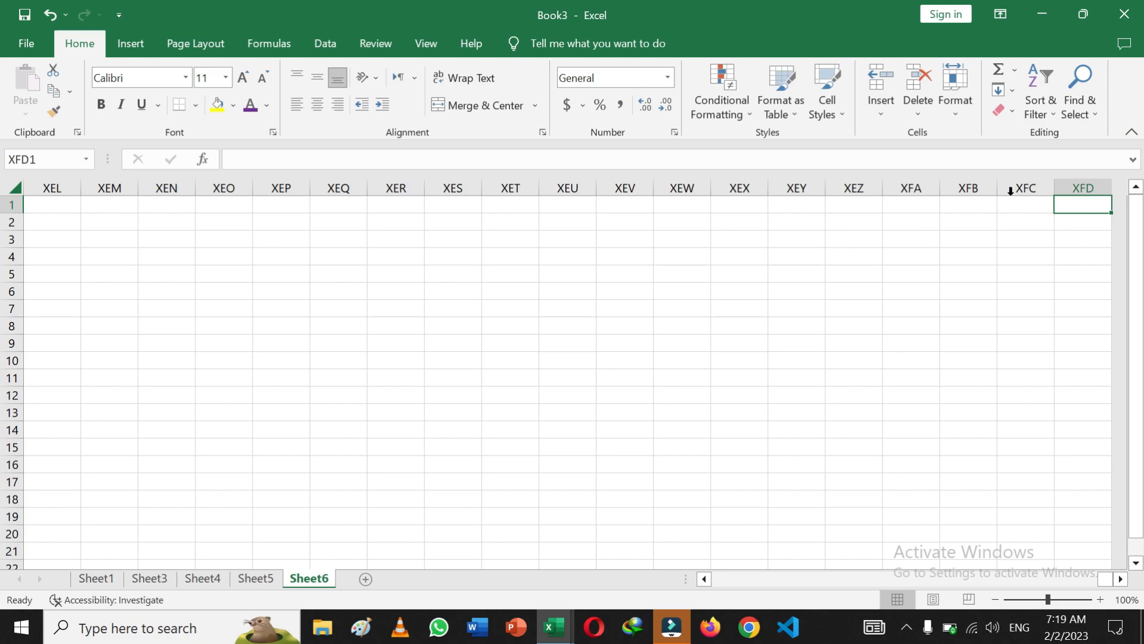
pyautogui.hotkey('ctrl', 'Left')
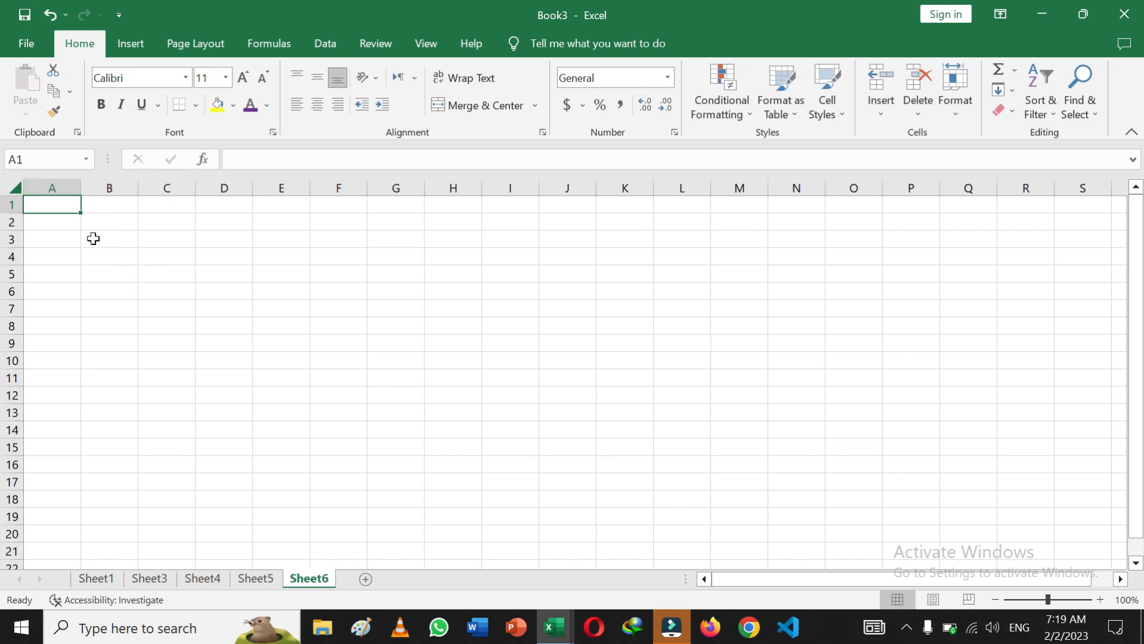
pyautogui.click(63, 236)
pyautogui.click(112, 220)
pyautogui.click(55, 203)
# - Zoom Sheet6 to 288% and examine individual cells by selecting A2, A1, B2, E3, E4 and D4
pyautogui.click(1077, 599)
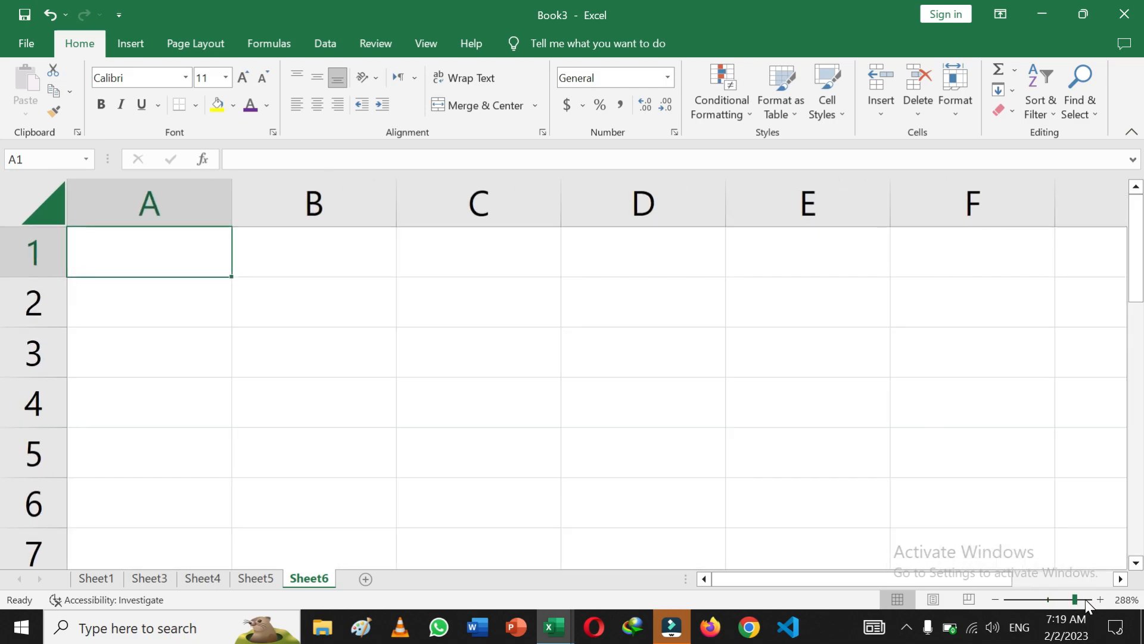
pyautogui.click(129, 315)
pyautogui.click(139, 264)
pyautogui.click(291, 304)
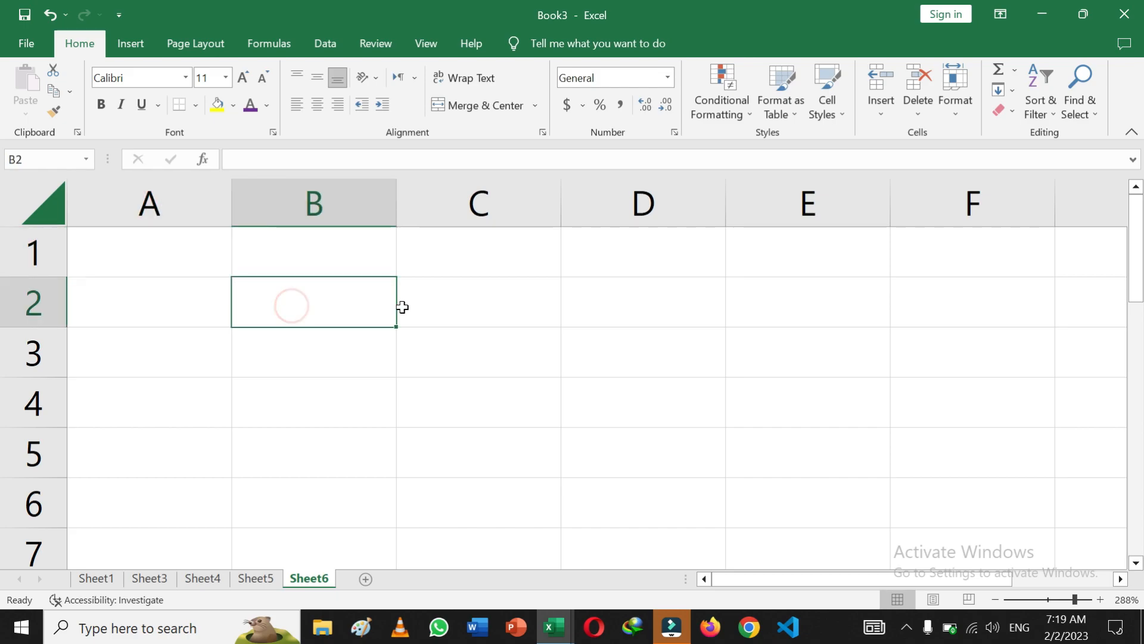
pyautogui.click(827, 353)
pyautogui.click(823, 408)
pyautogui.click(642, 407)
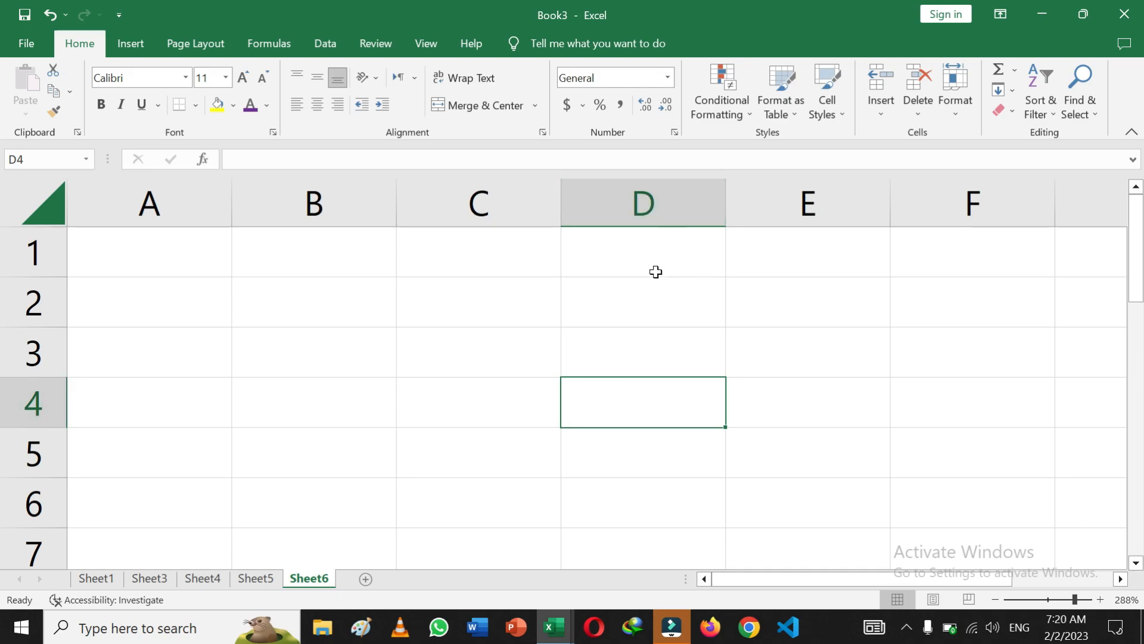
# - Examine cell addresses by selecting A1, B1, B2, E4, B3 and A2 in turn
pyautogui.click(171, 266)
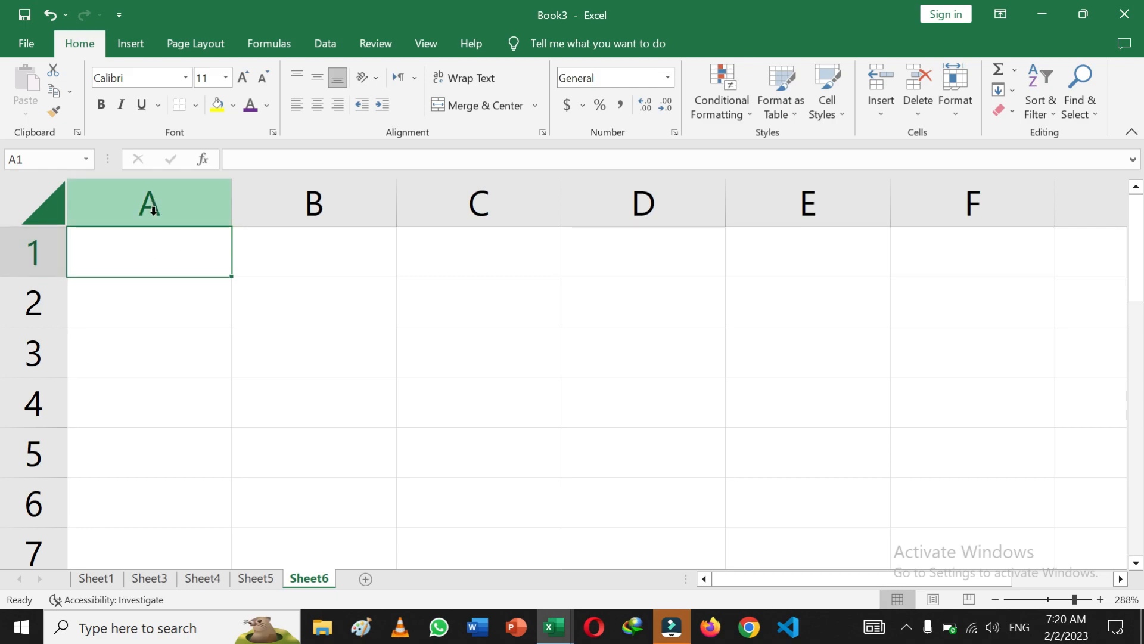
pyautogui.click(324, 271)
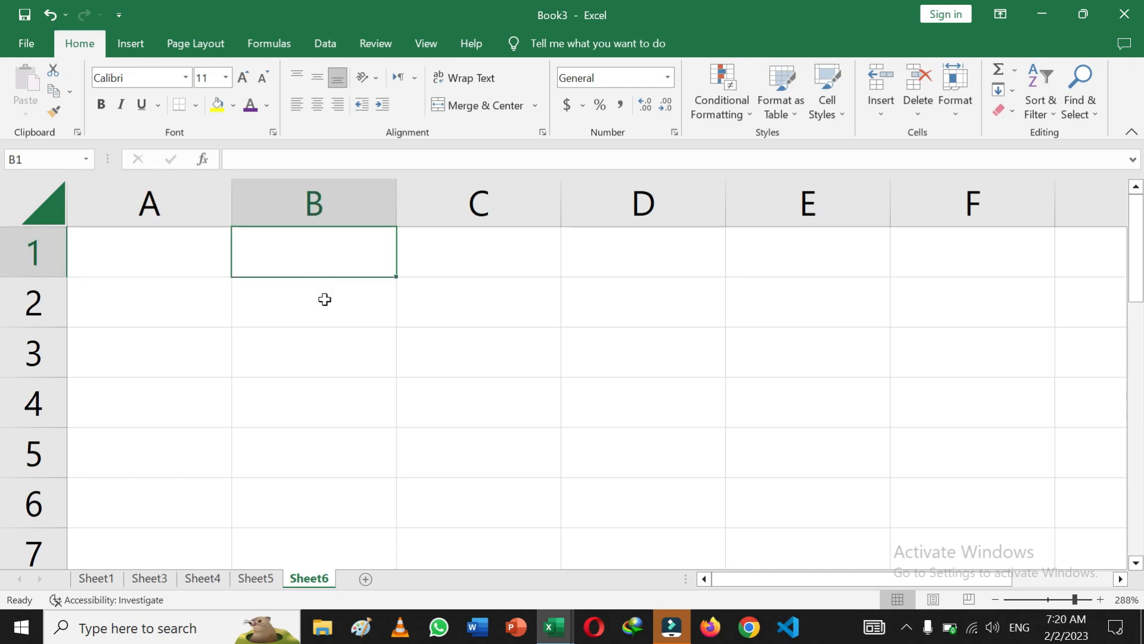
pyautogui.click(324, 300)
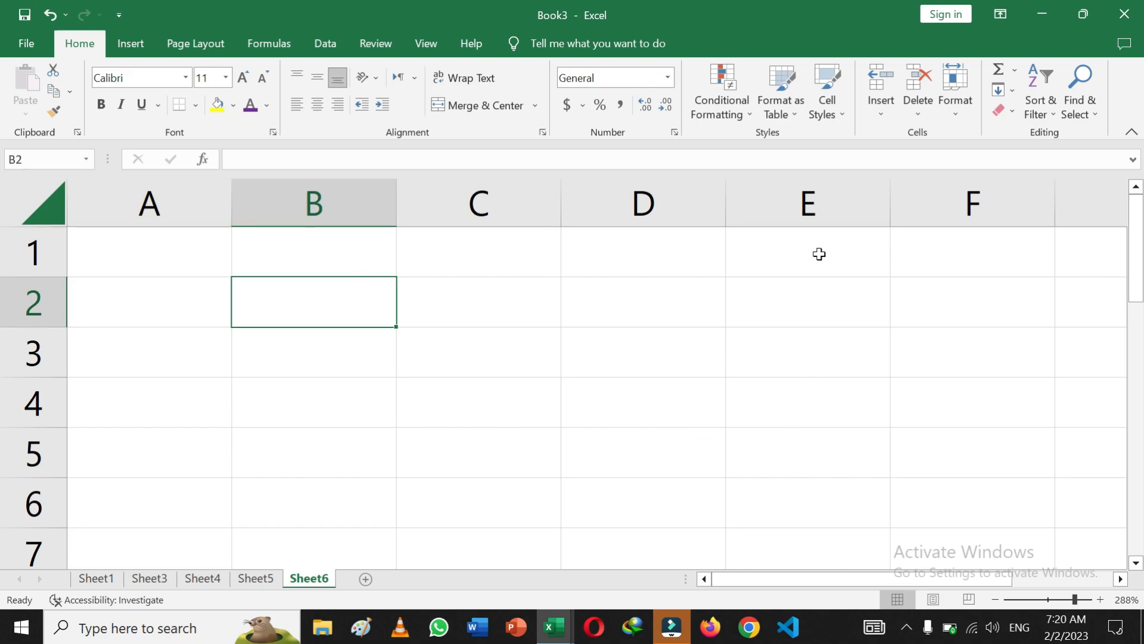
pyautogui.click(810, 412)
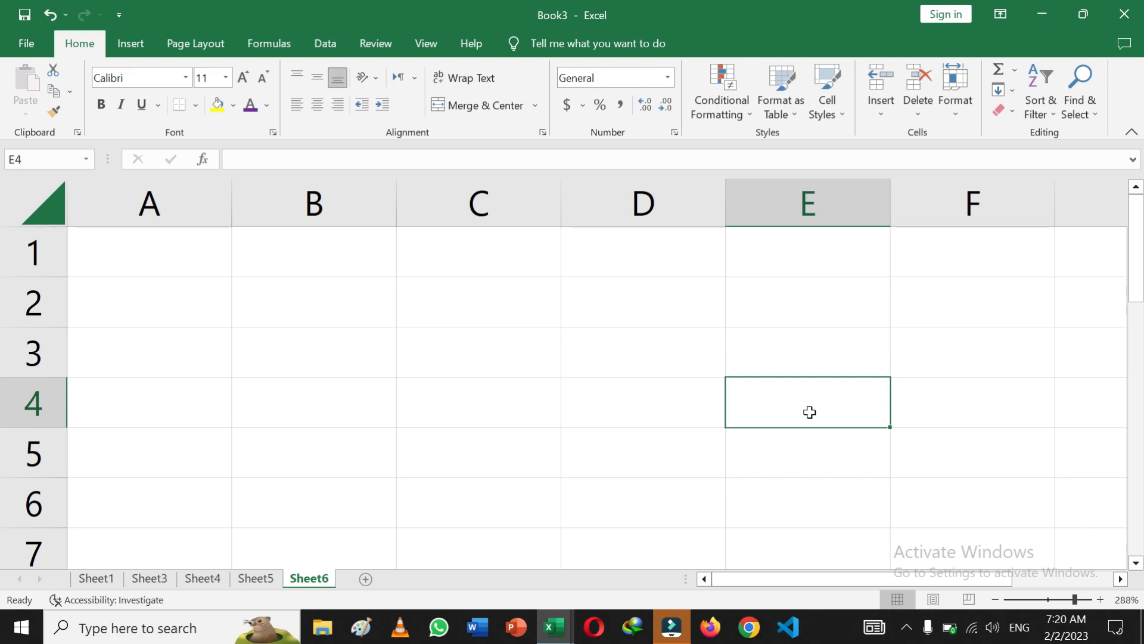
pyautogui.click(341, 362)
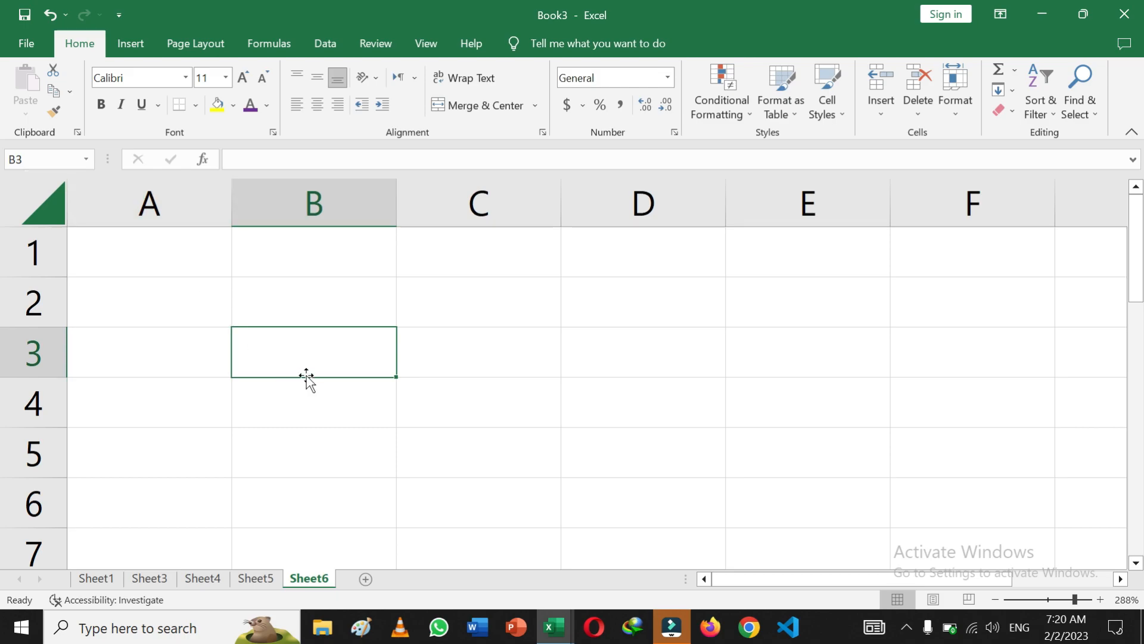
pyautogui.click(207, 306)
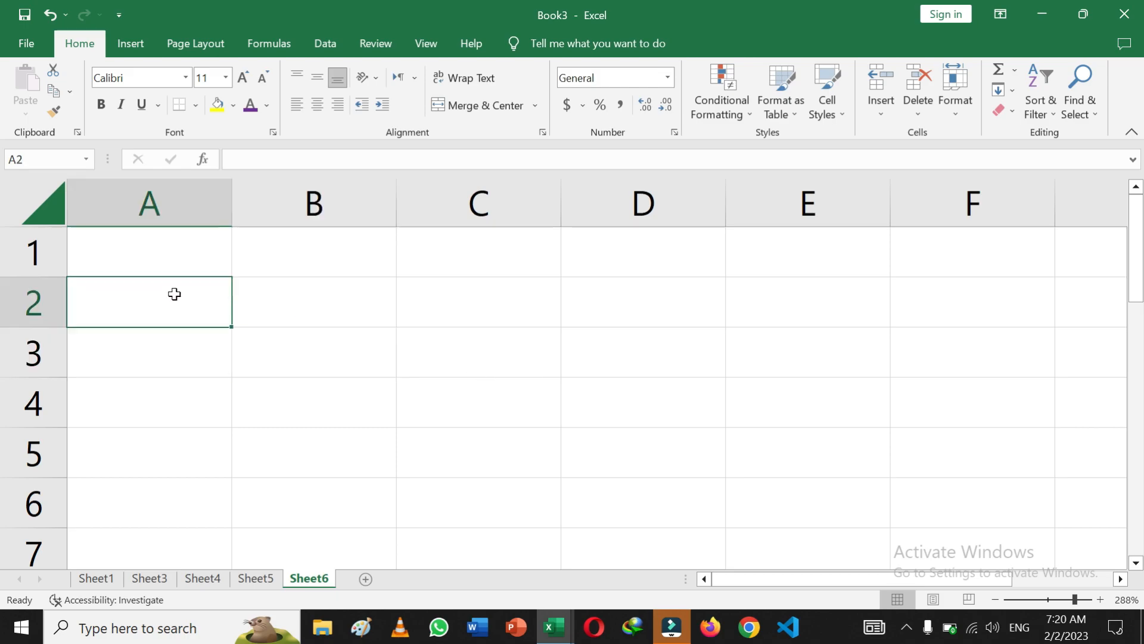
# - Set the Sheet6 zoom to 140% and select cell B2, then return to cell A2
pyautogui.click(1056, 600)
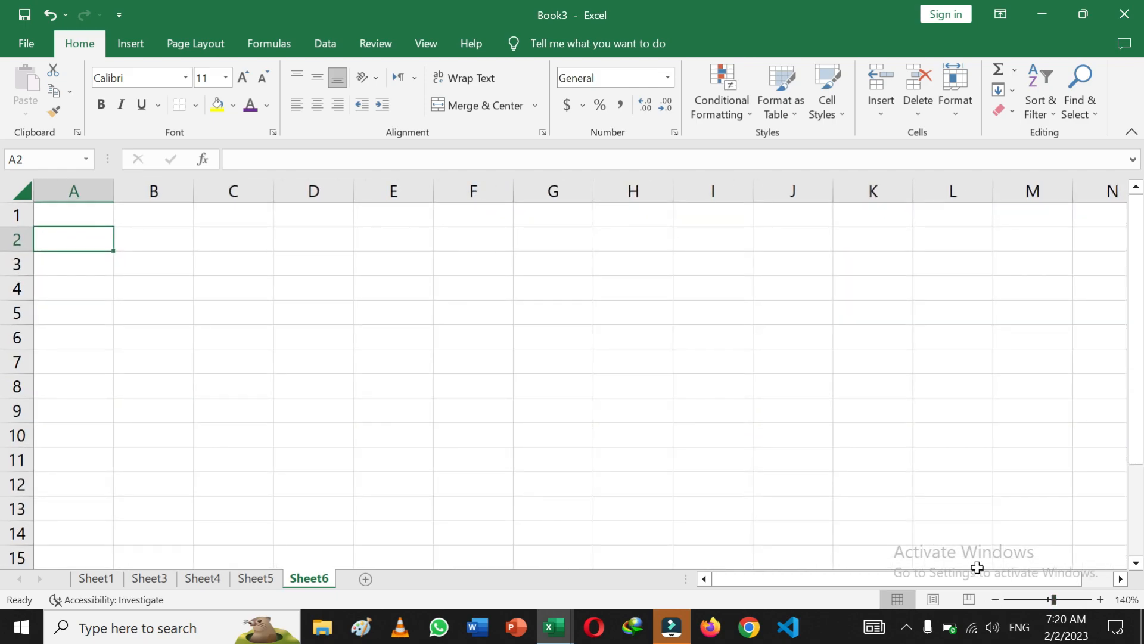
pyautogui.click(67, 236)
pyautogui.click(138, 240)
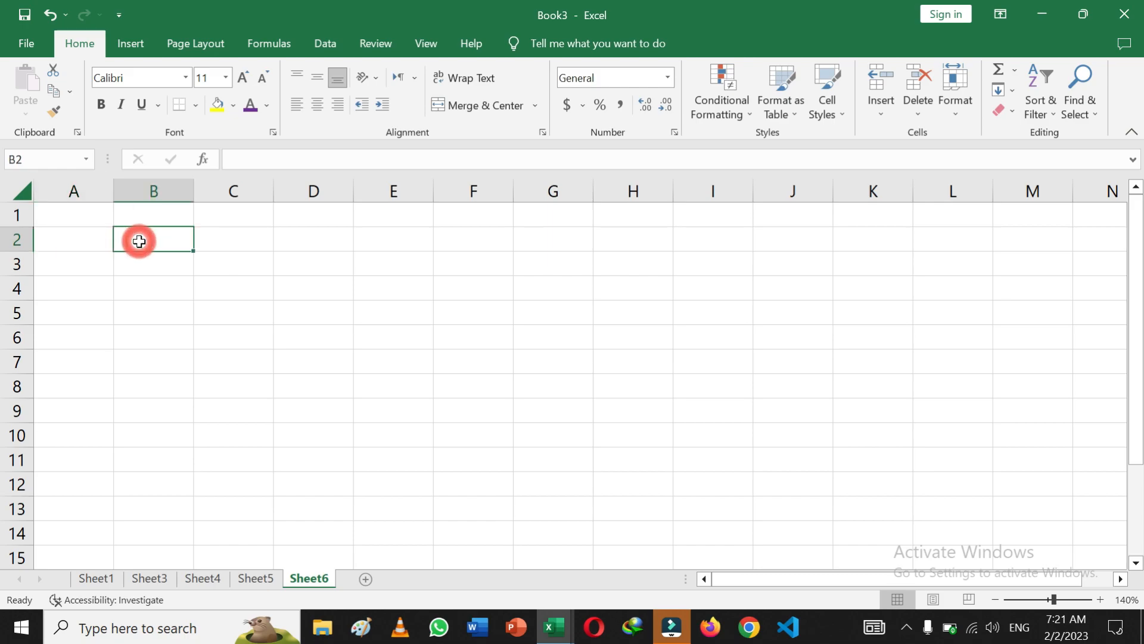
pyautogui.click(71, 235)
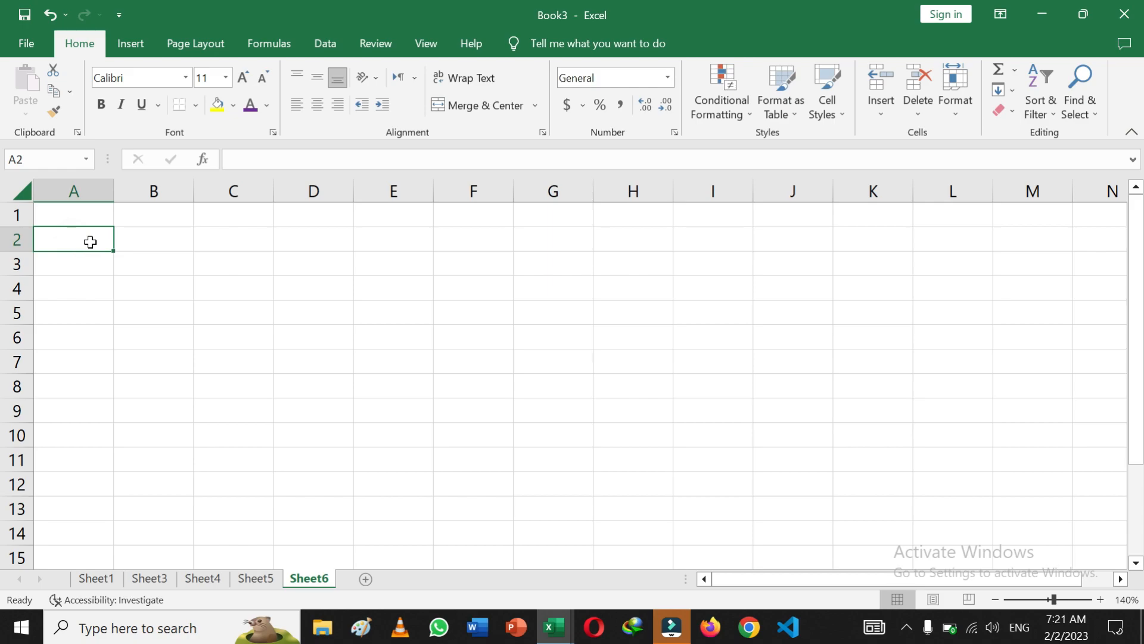
# - Enter the person's name in cell A1 and the heading marks in cell B1
pyautogui.click(72, 215)
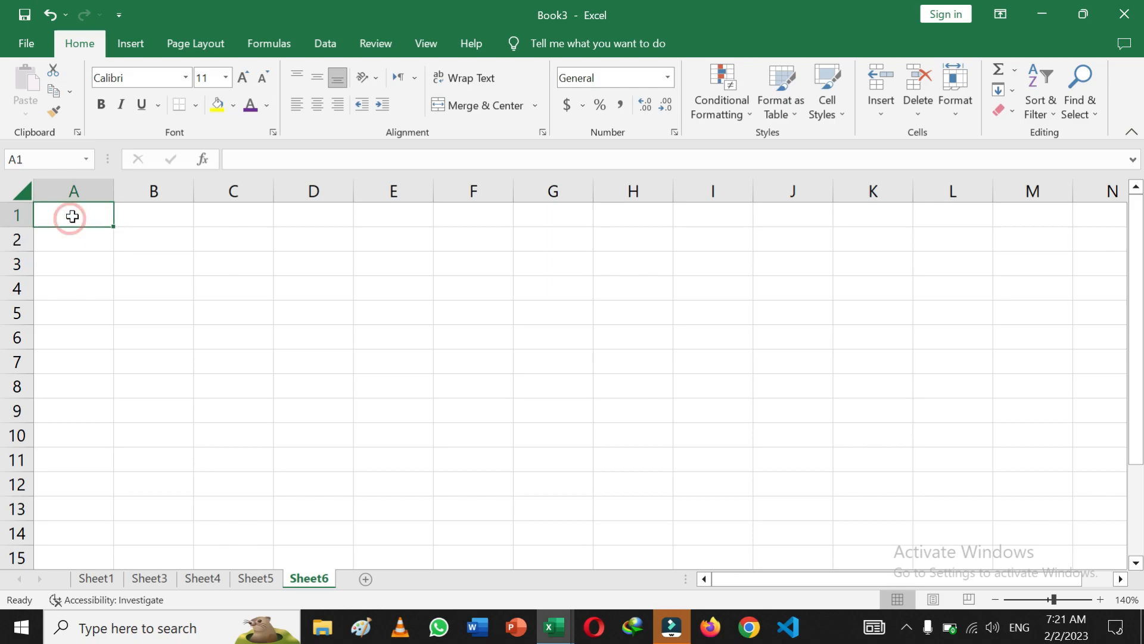
pyautogui.write('Frasat')
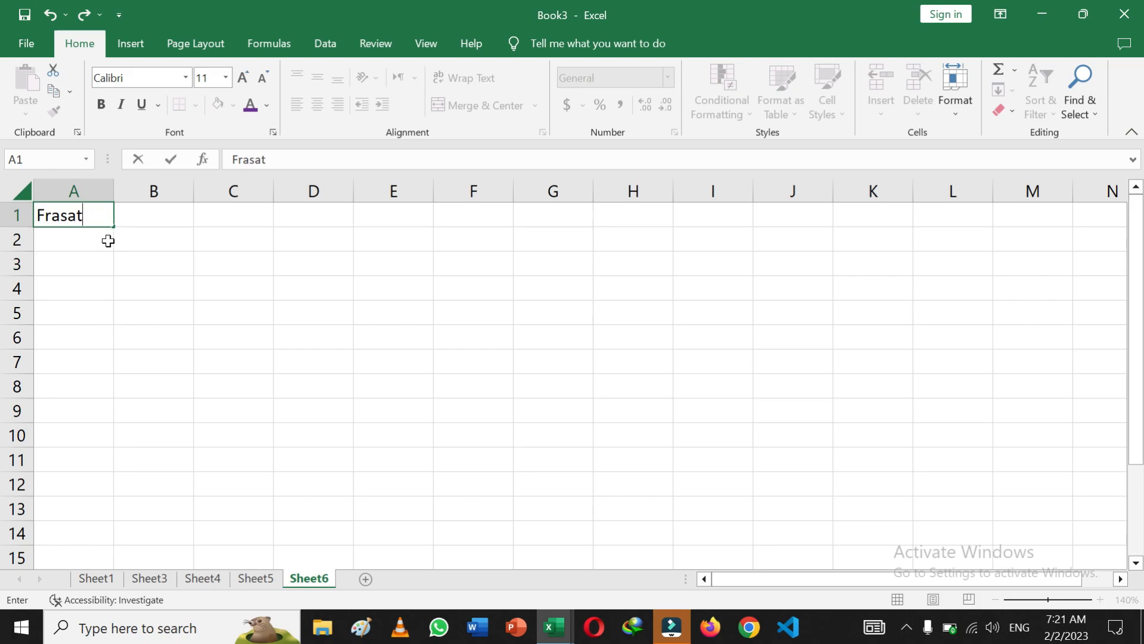
pyautogui.click(128, 240)
pyautogui.click(136, 213)
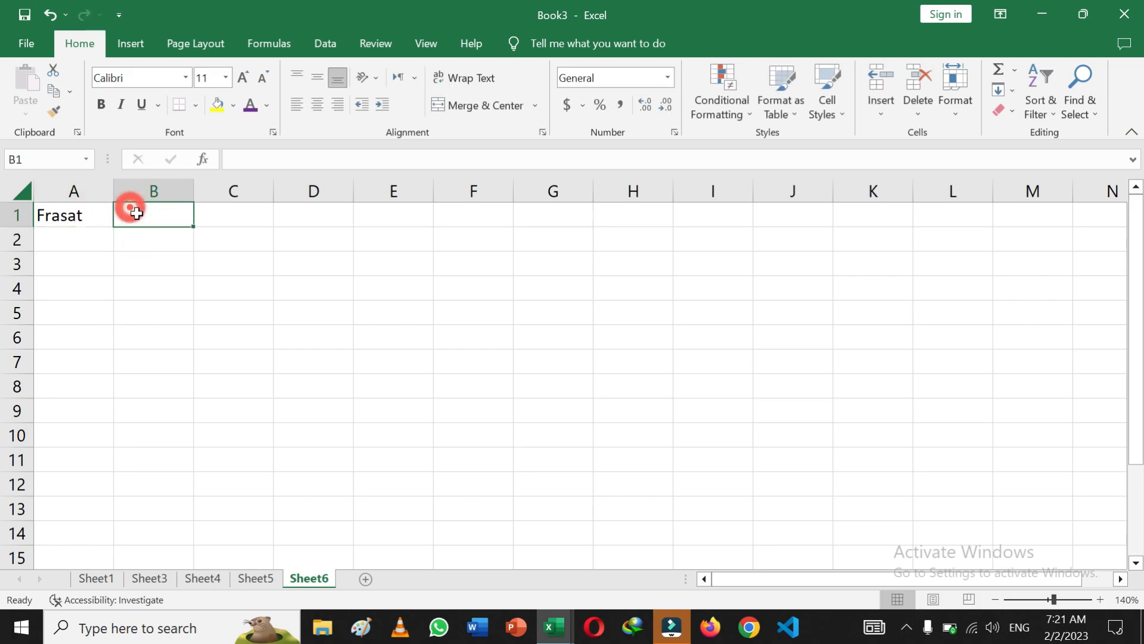
pyautogui.write('marks')
pyautogui.press('Return')
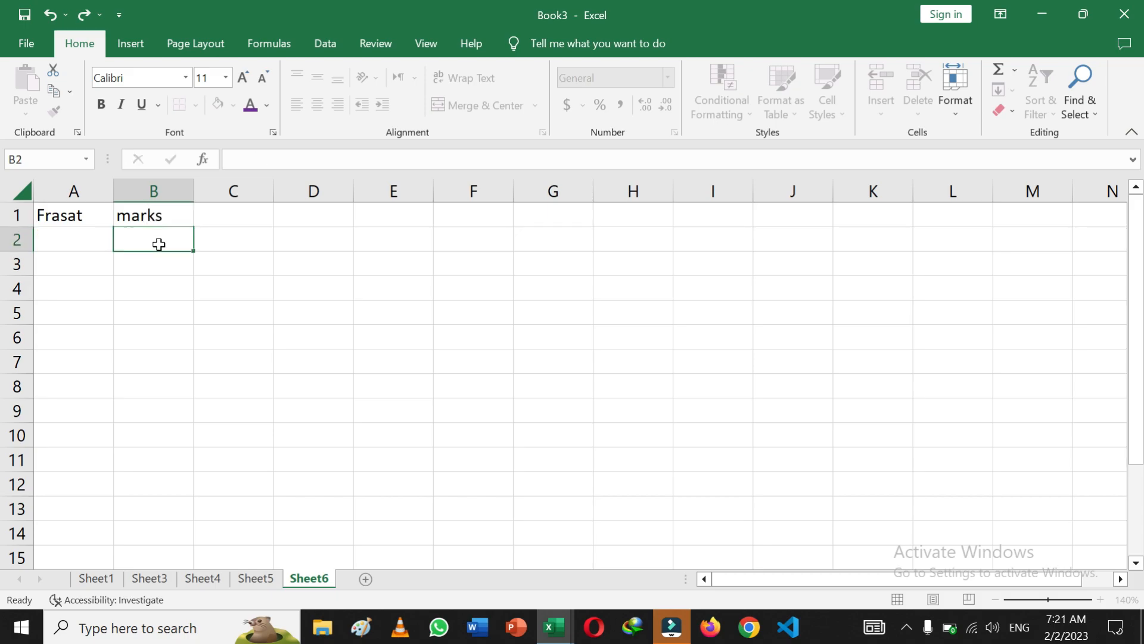
# - Fill cells B2 to B8 under marks with 100, 33, 44, 55, 66, 78 and 97
pyautogui.click(158, 243)
pyautogui.write('100')
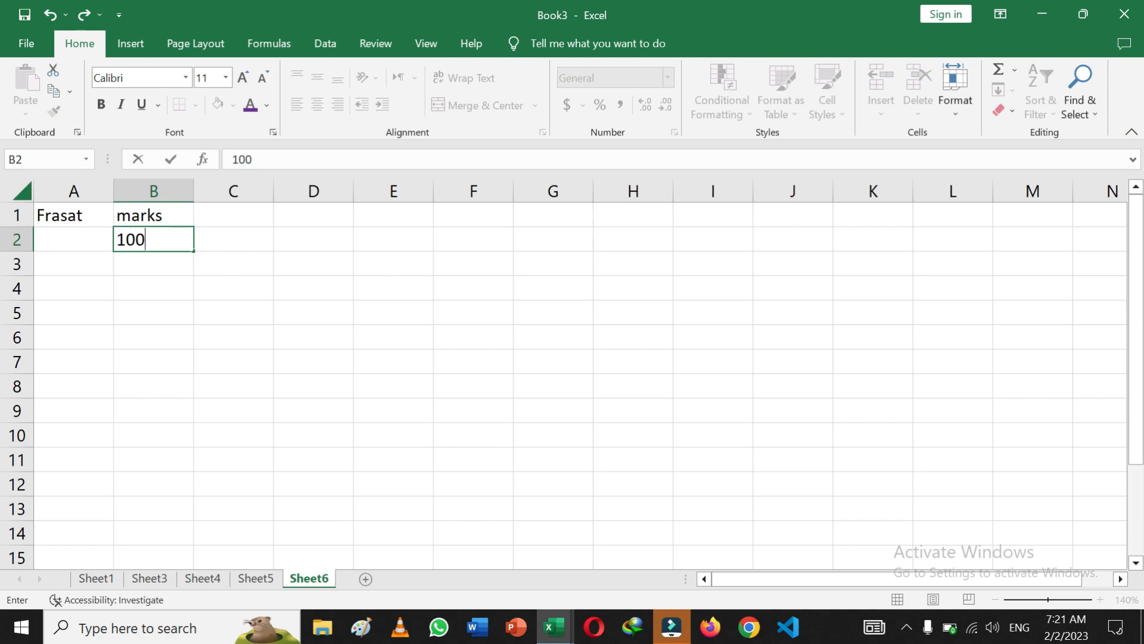
pyautogui.press('Return')
pyautogui.write('33')
pyautogui.press('Return')
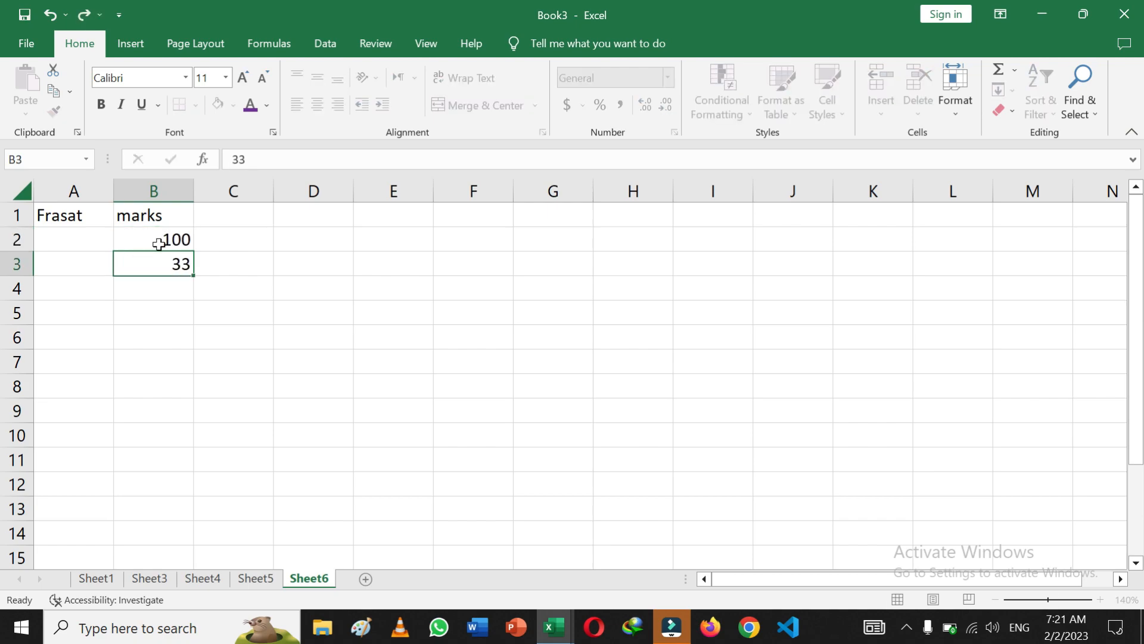
pyautogui.write('44')
pyautogui.press('Return')
pyautogui.write('55')
pyautogui.press('Return')
pyautogui.write('66')
pyautogui.press('Return')
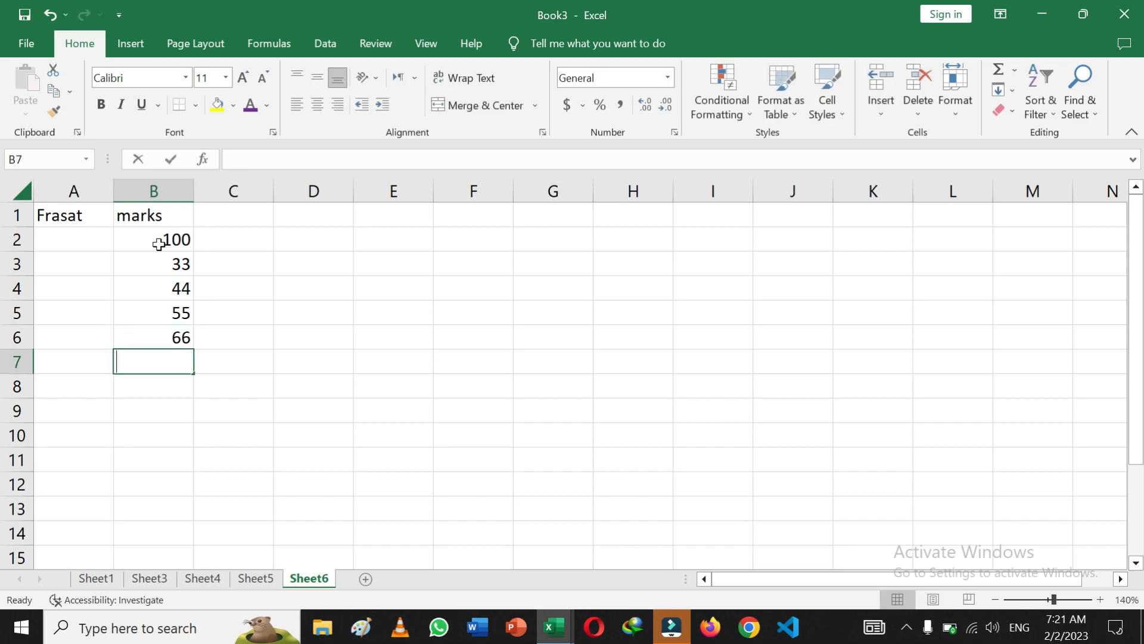
pyautogui.write('78')
pyautogui.press('Return')
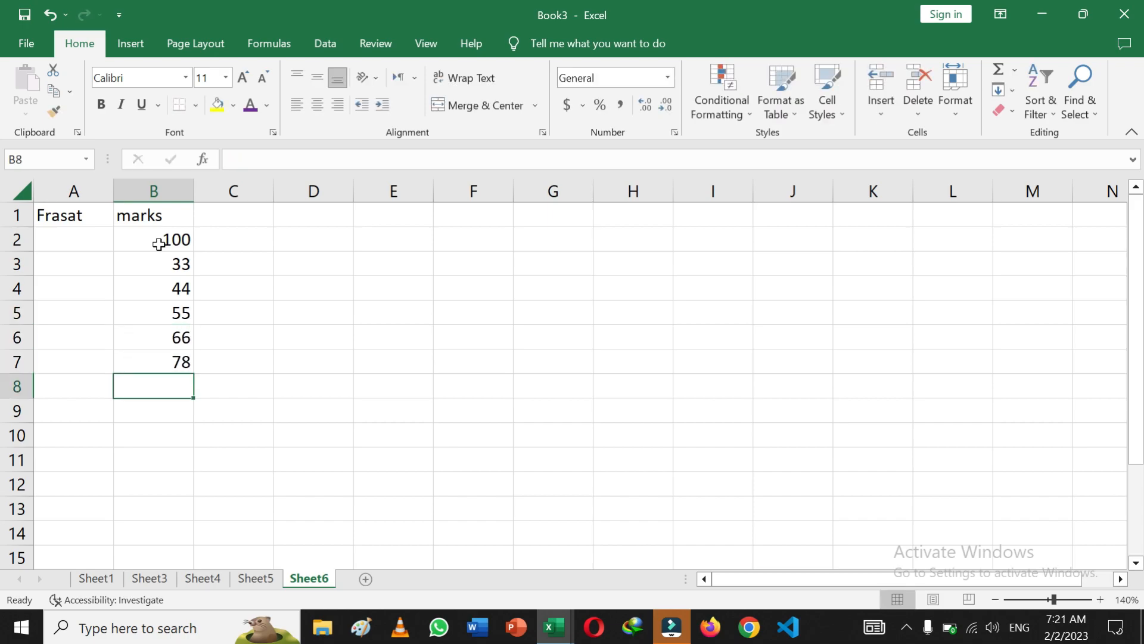
pyautogui.write('97')
pyautogui.press('Return')
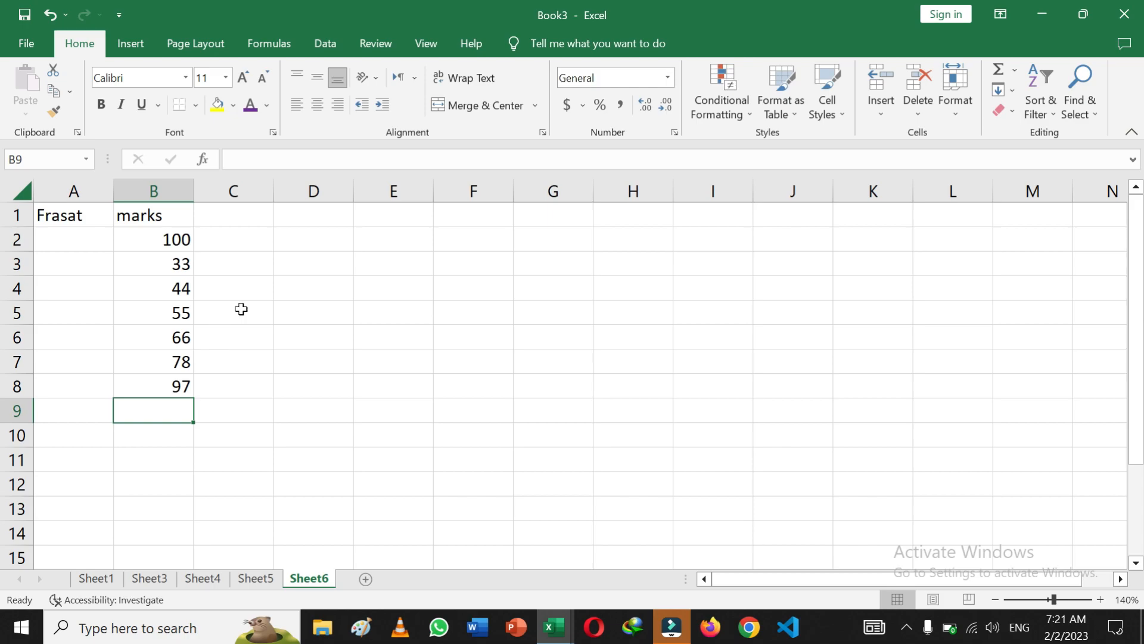
# - Label cell A9 as Sum, in the row directly below the last mark
pyautogui.click(227, 238)
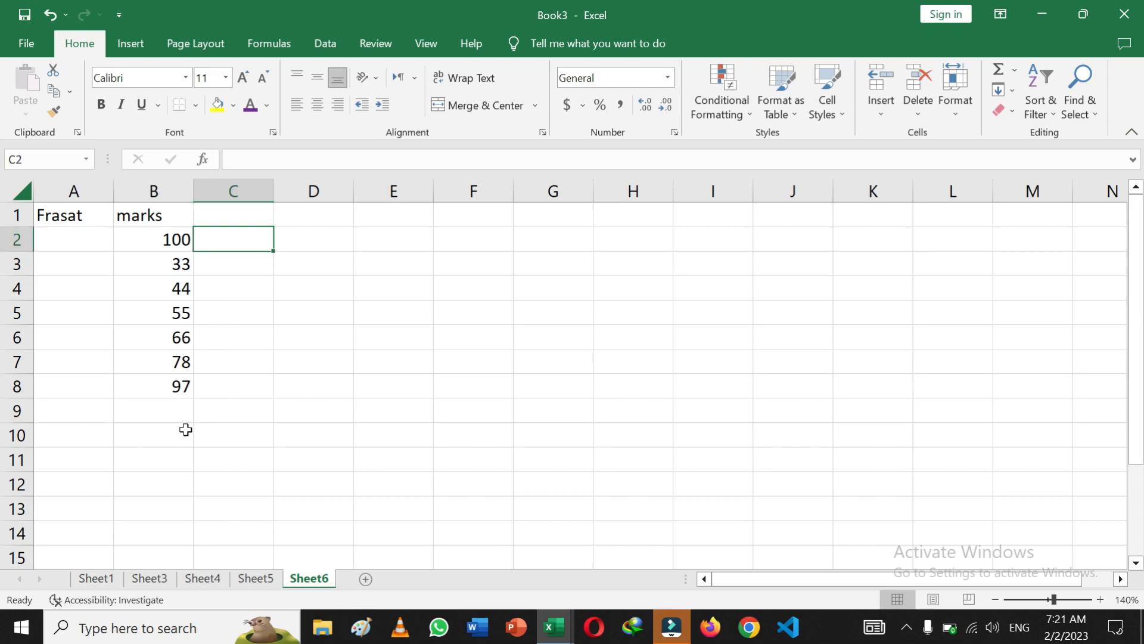
pyautogui.click(178, 412)
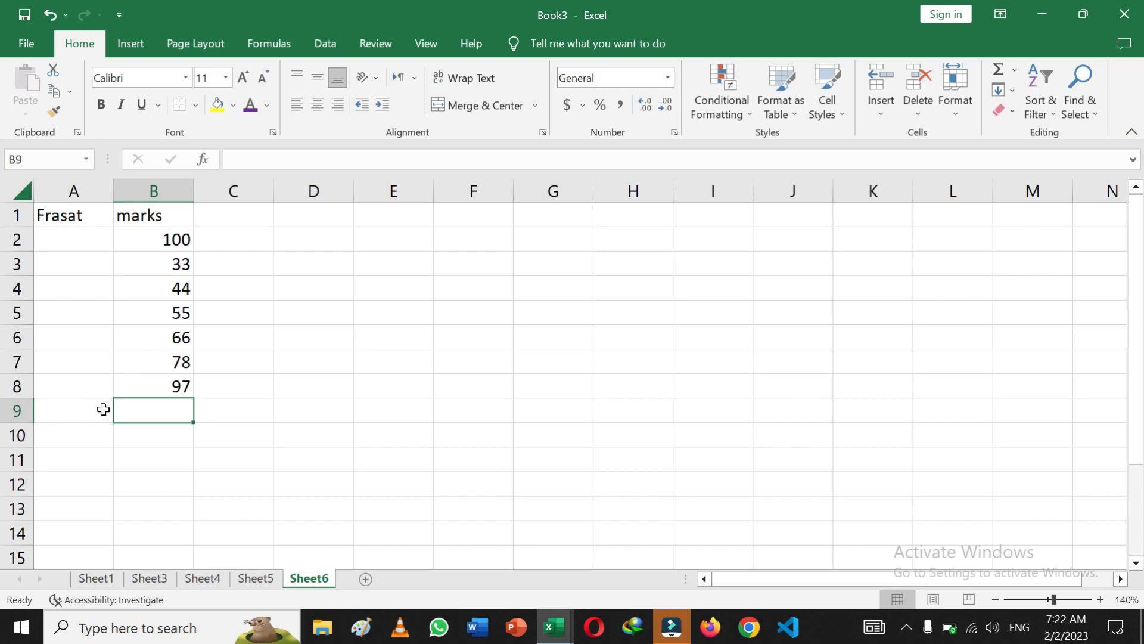
pyautogui.click(82, 416)
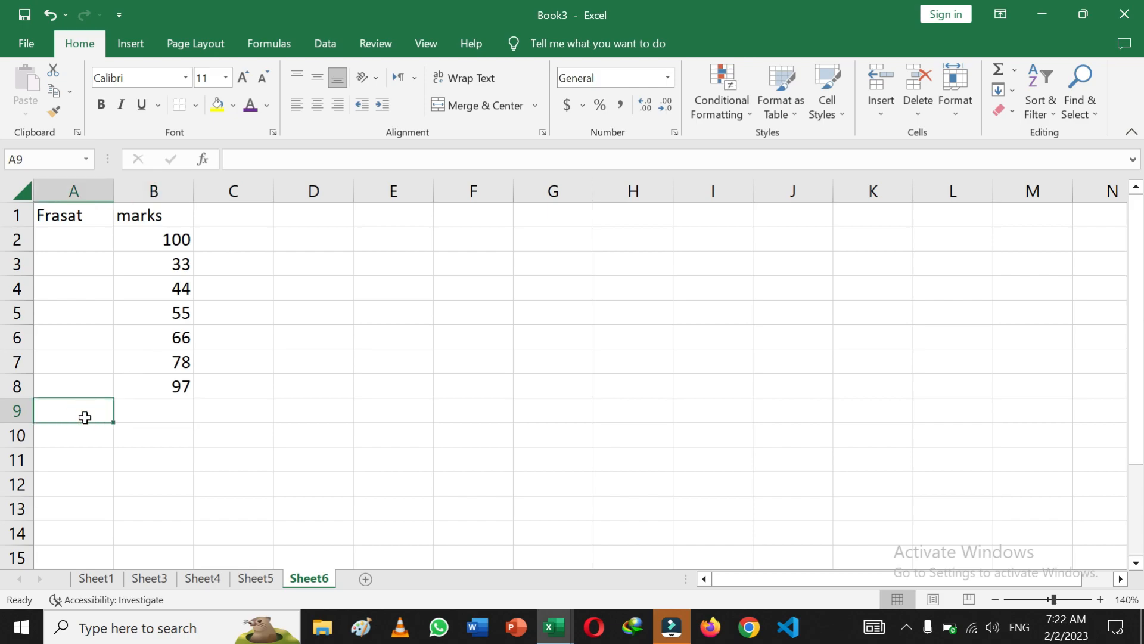
pyautogui.click(87, 410)
pyautogui.write('Sum')
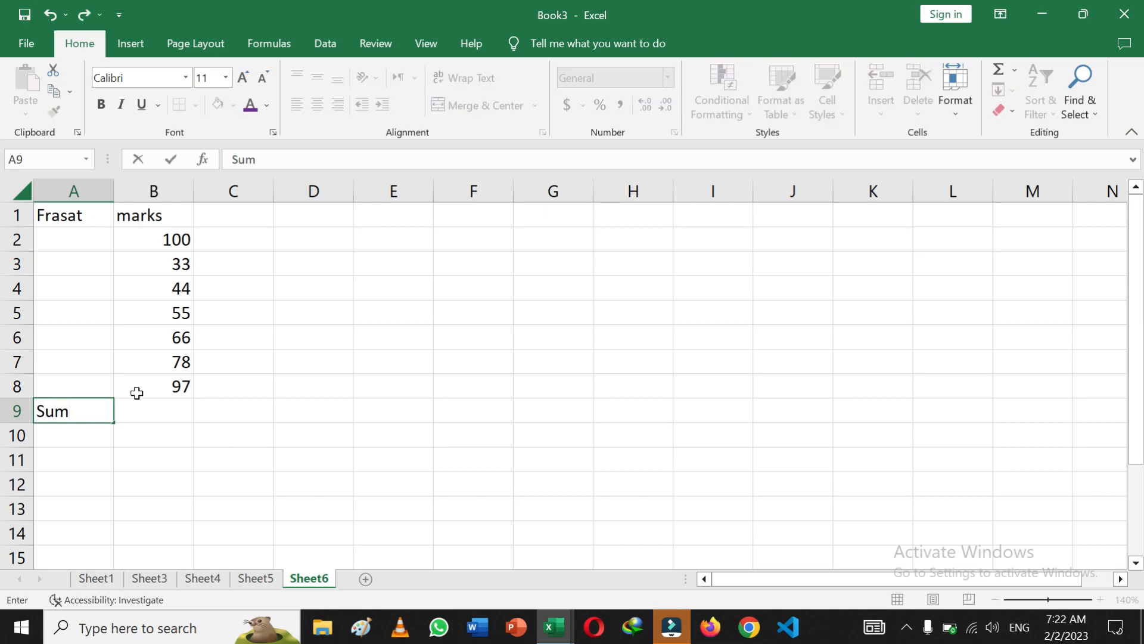
# - Enter =sum in cell B9 without parentheses or arguments, and select cell B2
pyautogui.click(178, 409)
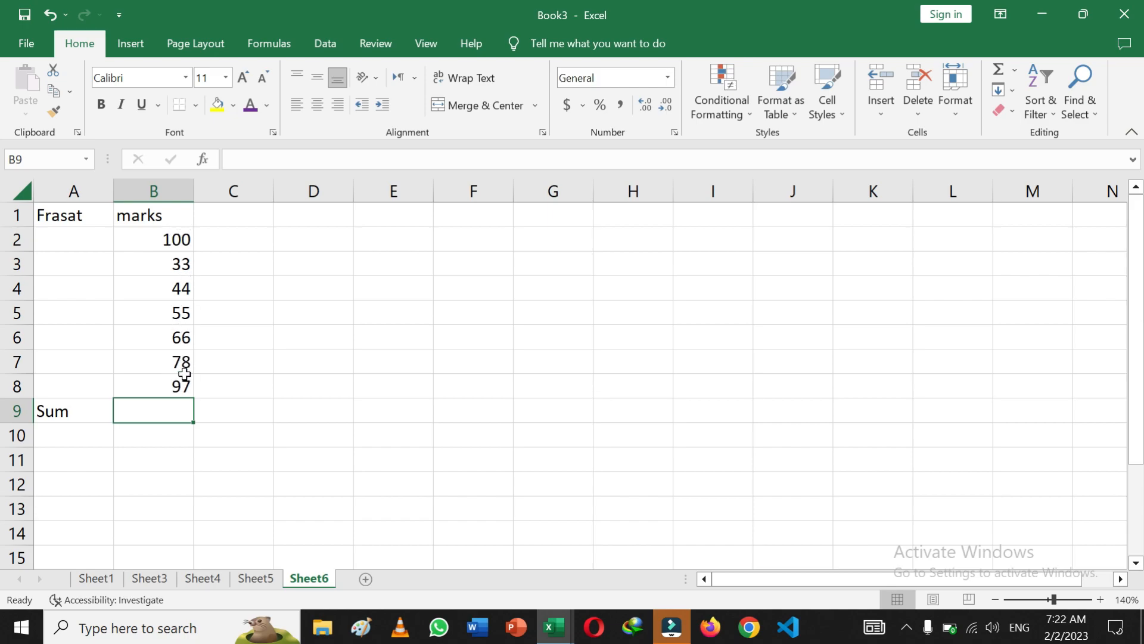
pyautogui.click(162, 412)
pyautogui.click(132, 409)
pyautogui.write('=')
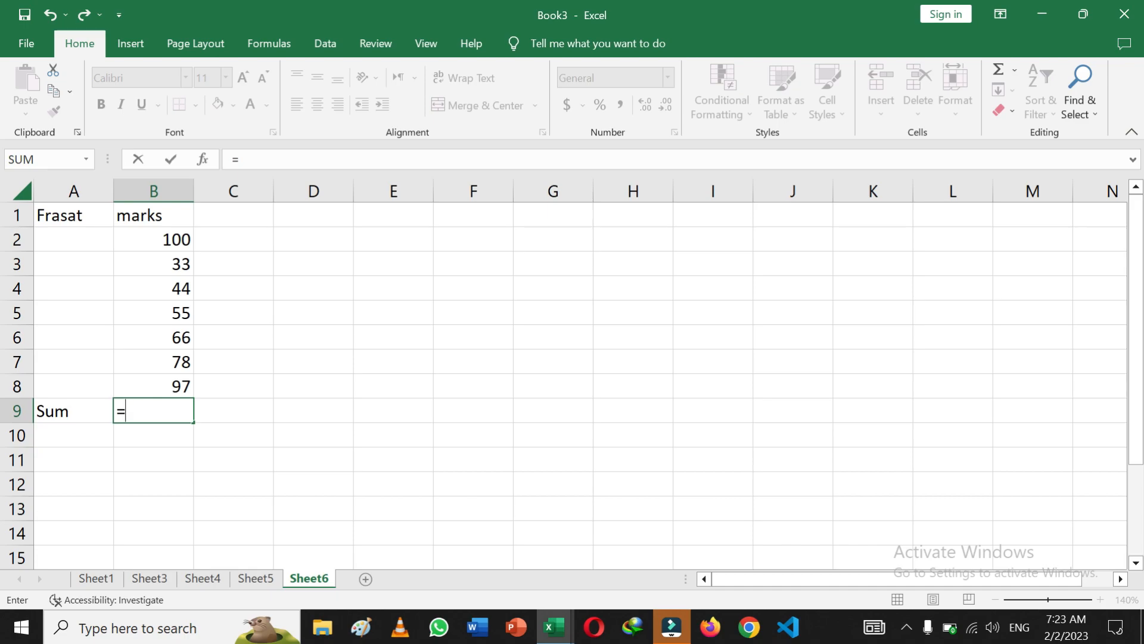
pyautogui.write('su')
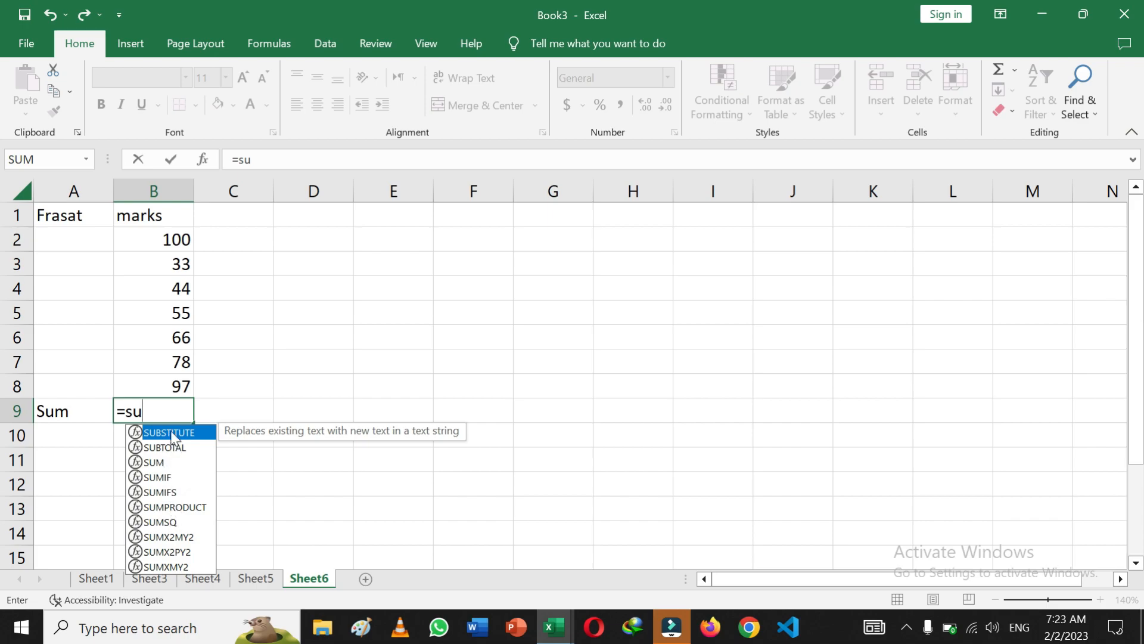
pyautogui.click(154, 463)
pyautogui.click(147, 410)
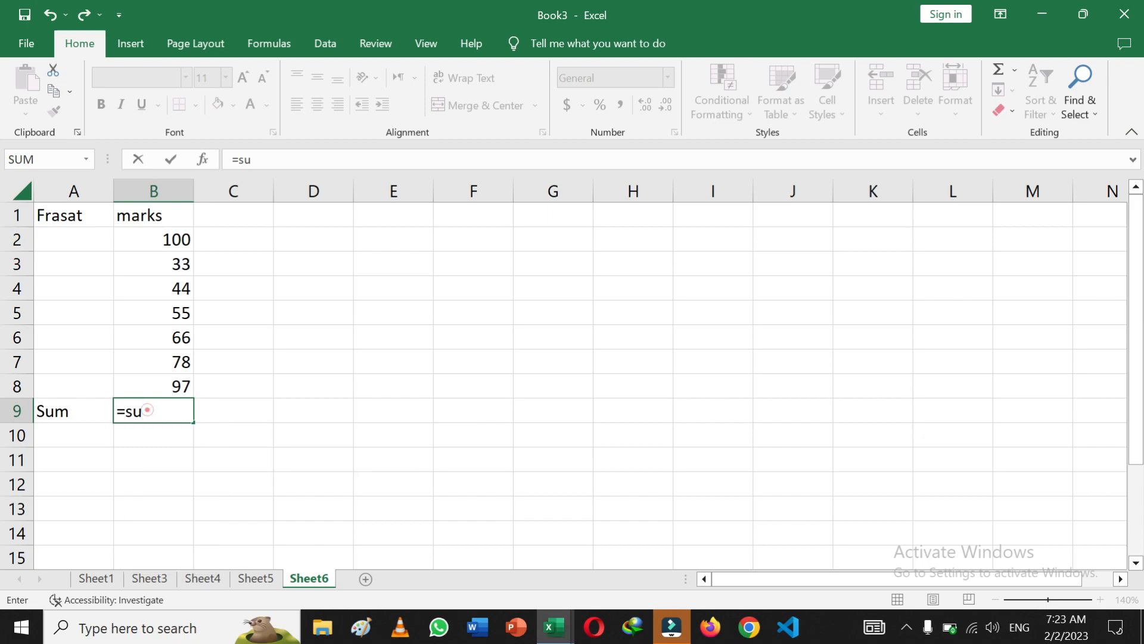
pyautogui.write('m')
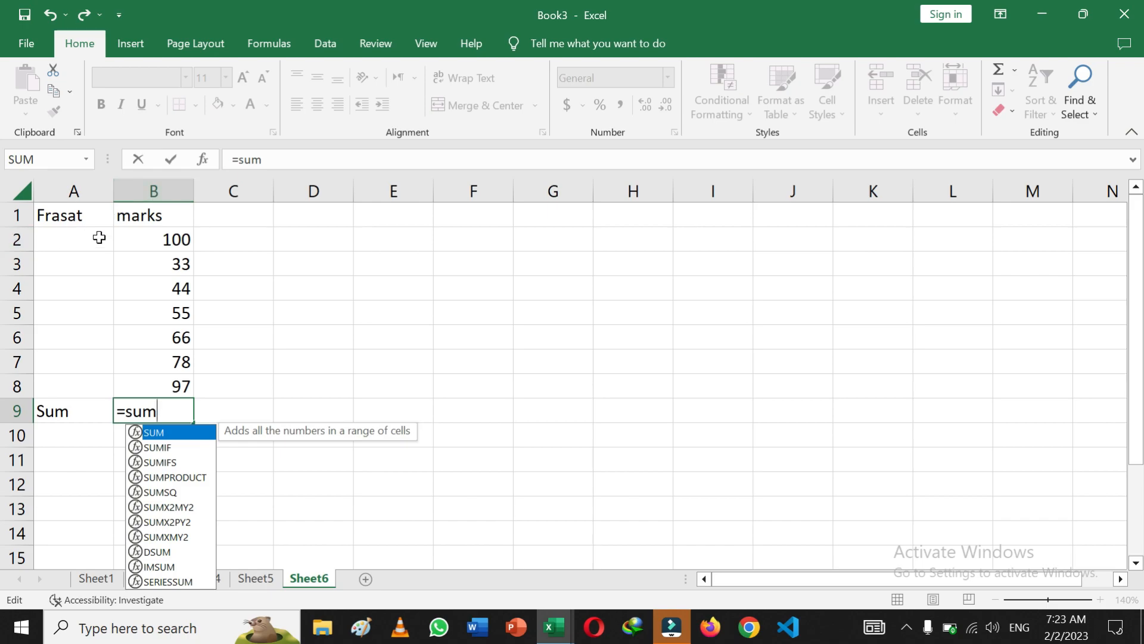
pyautogui.click(179, 240)
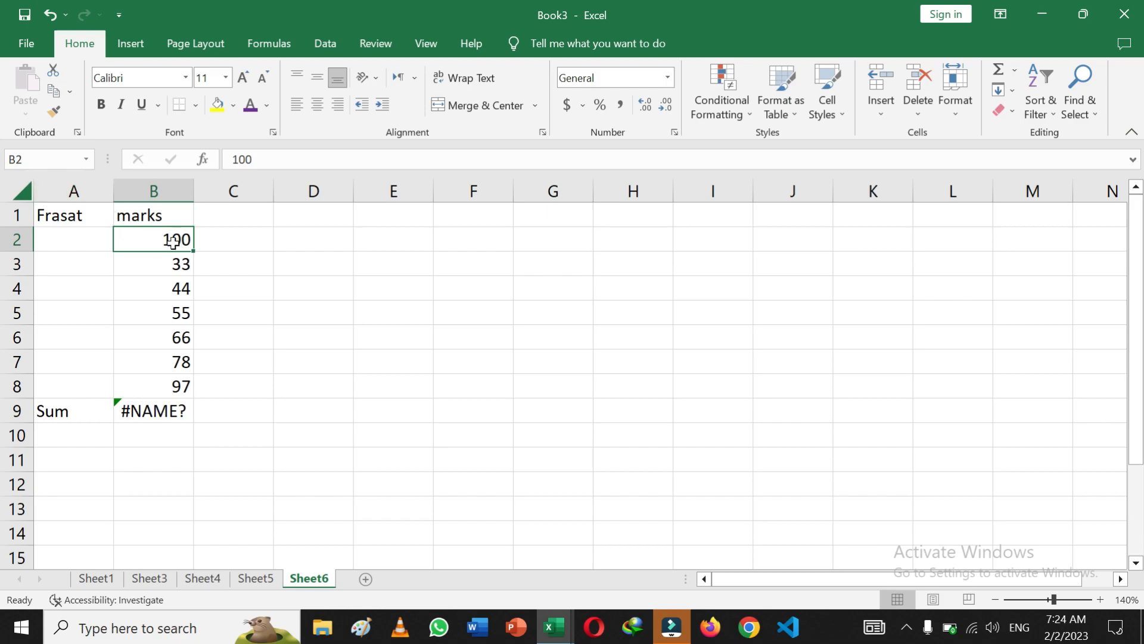
# - Complete the formula in B9 as =sum(B2,B5) to add only those two marks
pyautogui.click(173, 411)
pyautogui.doubleClick(174, 410)
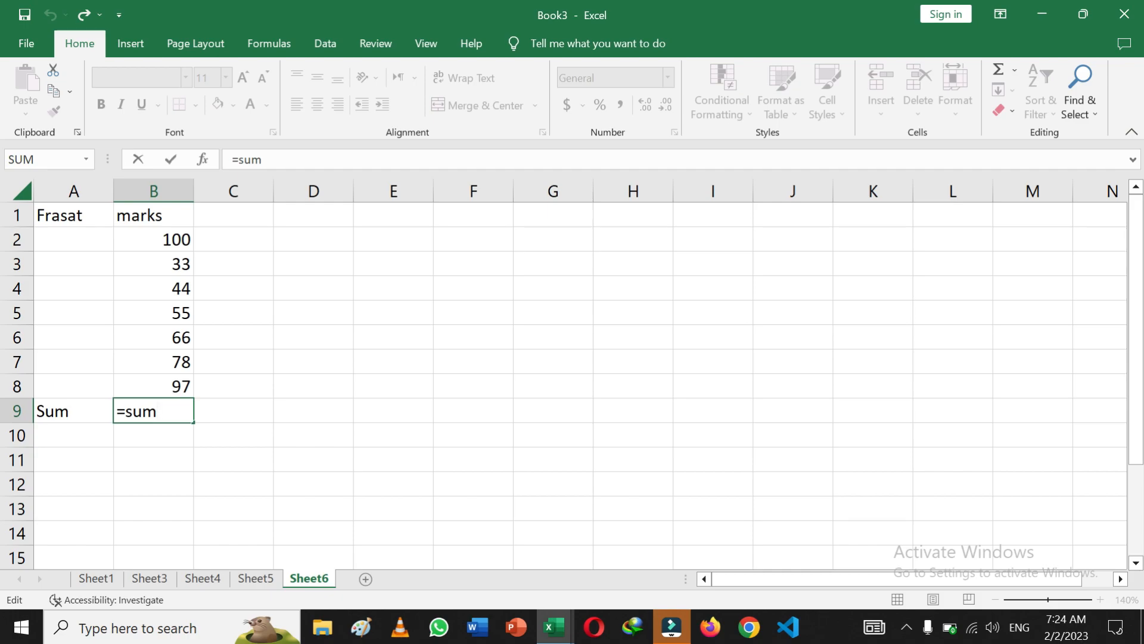
pyautogui.write('(')
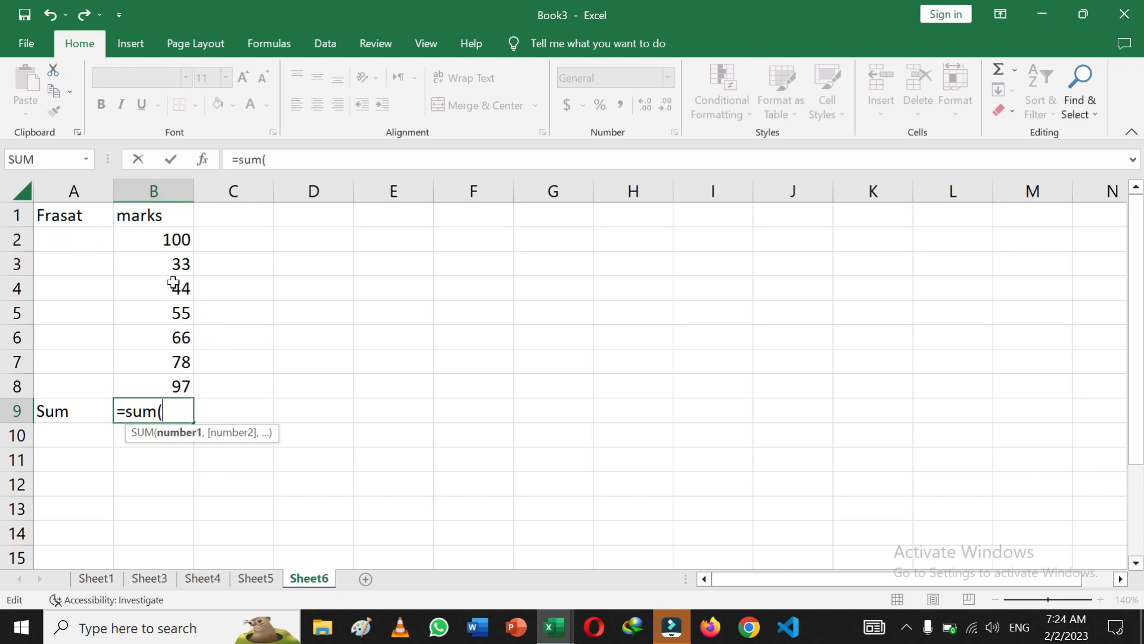
pyautogui.click(182, 239)
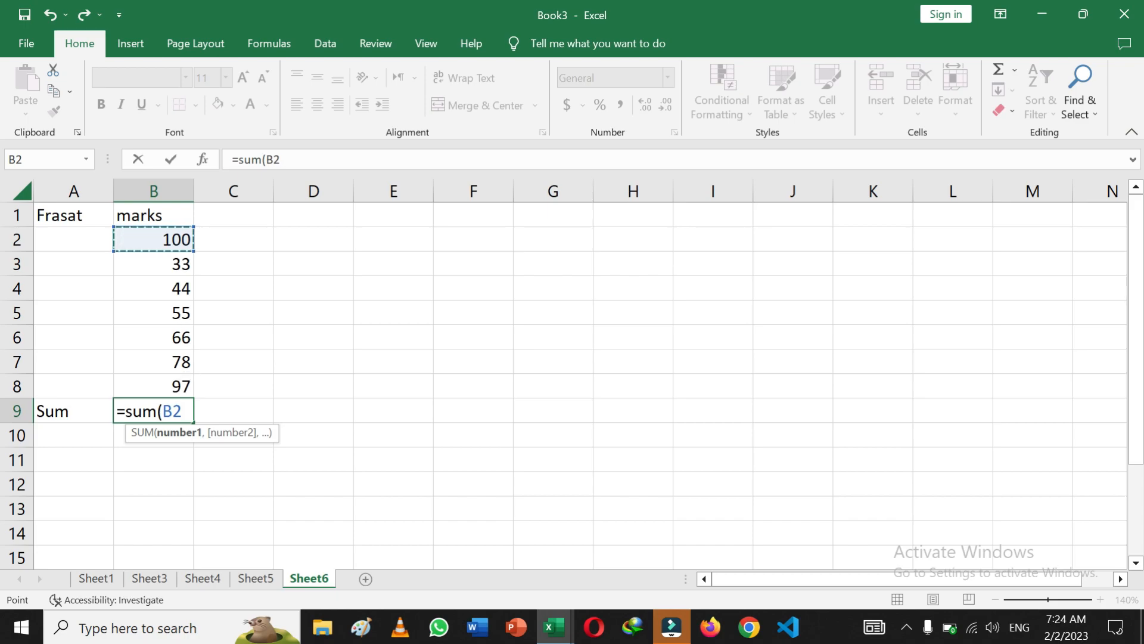
pyautogui.write(',')
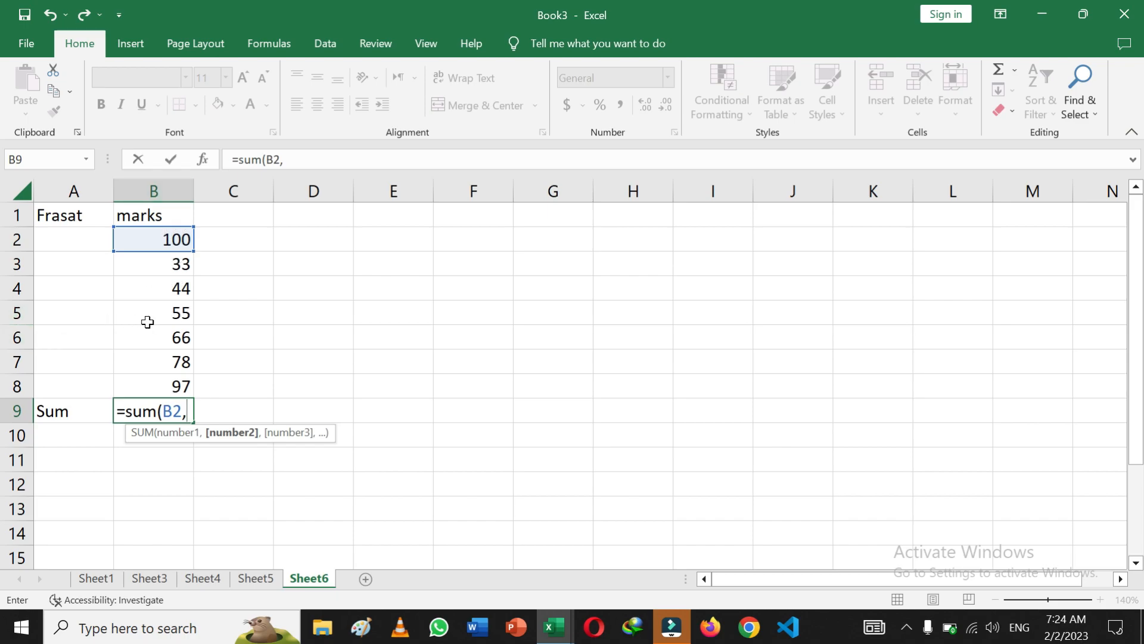
pyautogui.click(184, 314)
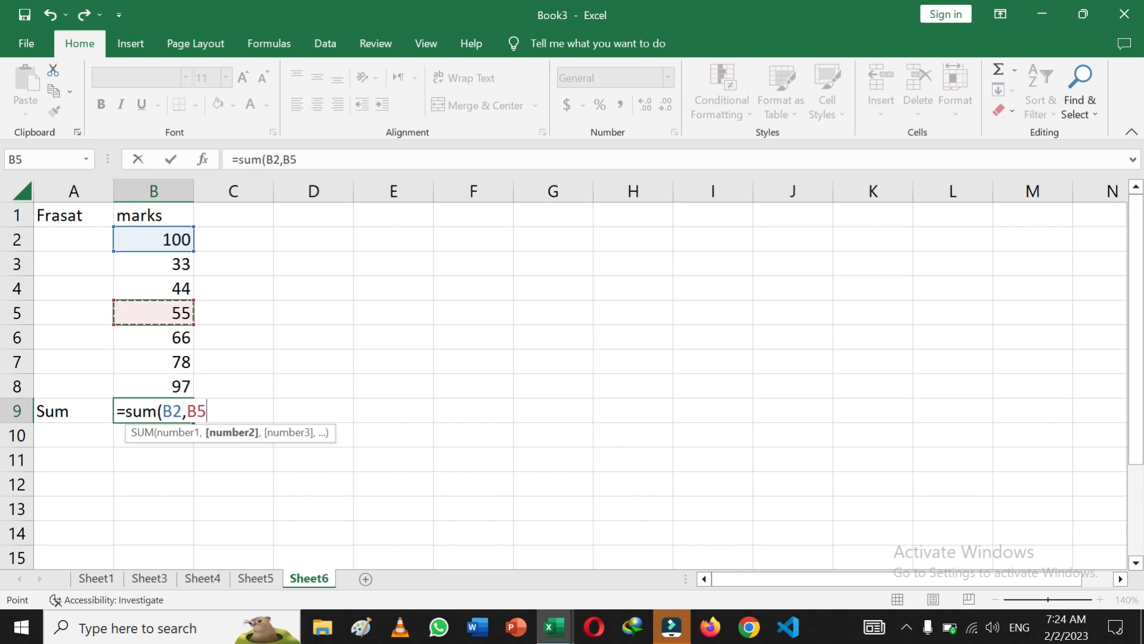
pyautogui.write(')')
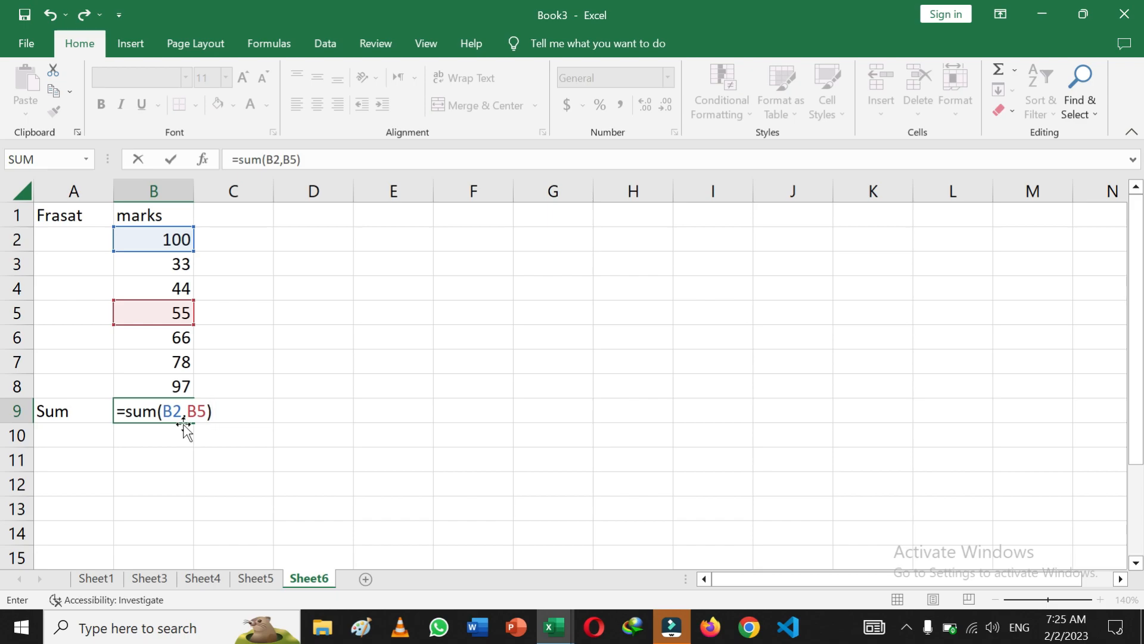
pyautogui.press('Return')
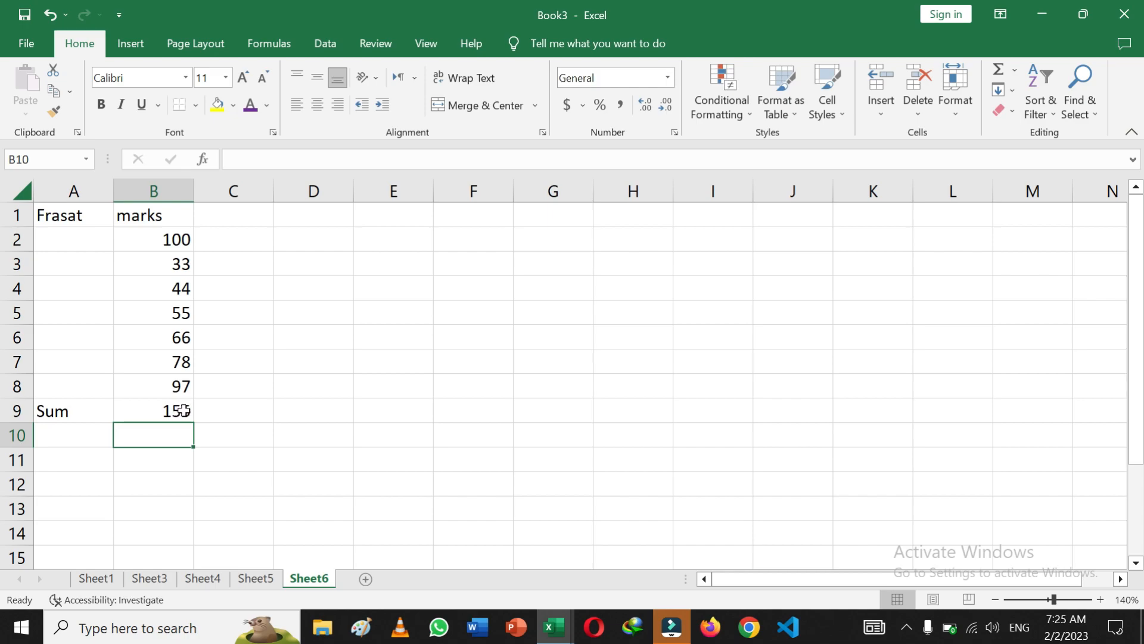
# - Reopen the SUM formula in B9 and remove both cell references from its parentheses
pyautogui.click(185, 410)
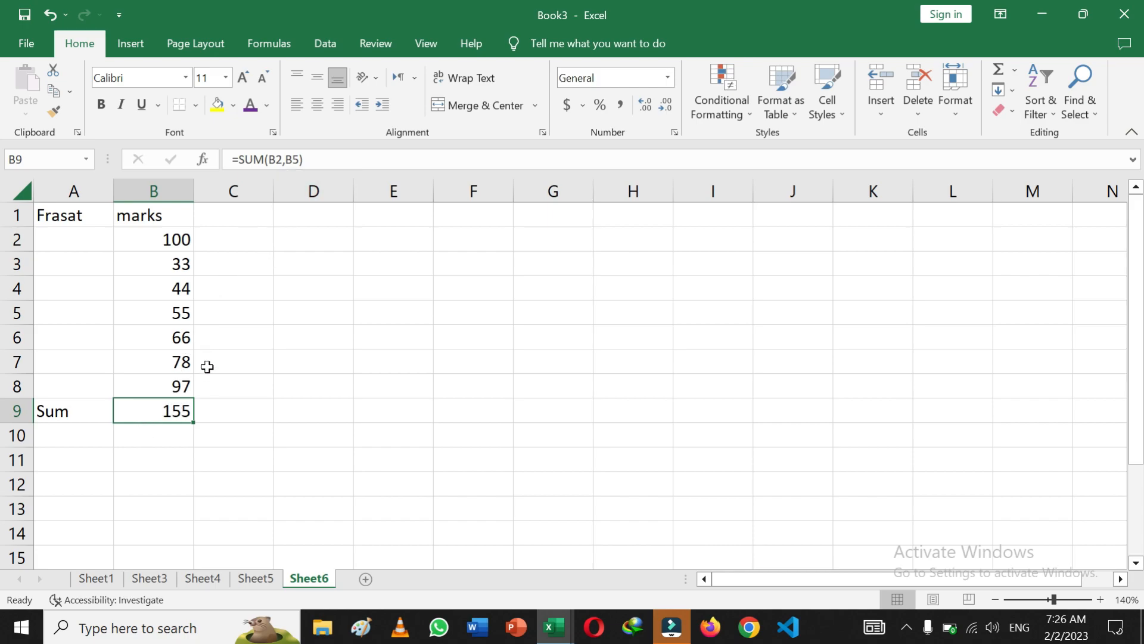
pyautogui.click(300, 159)
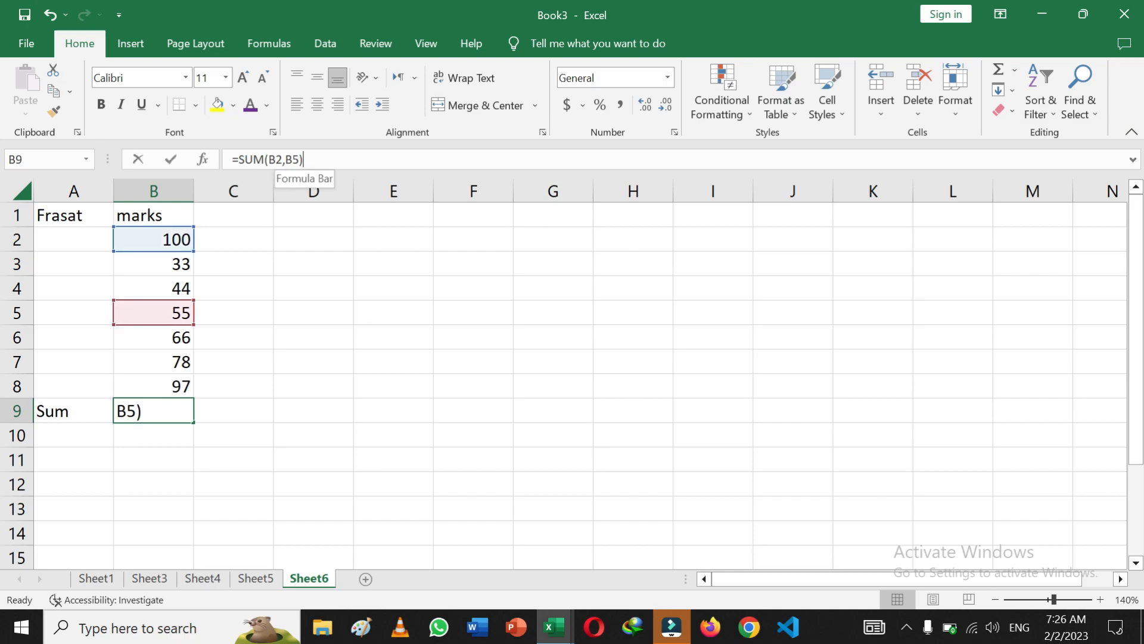
pyautogui.click(161, 409)
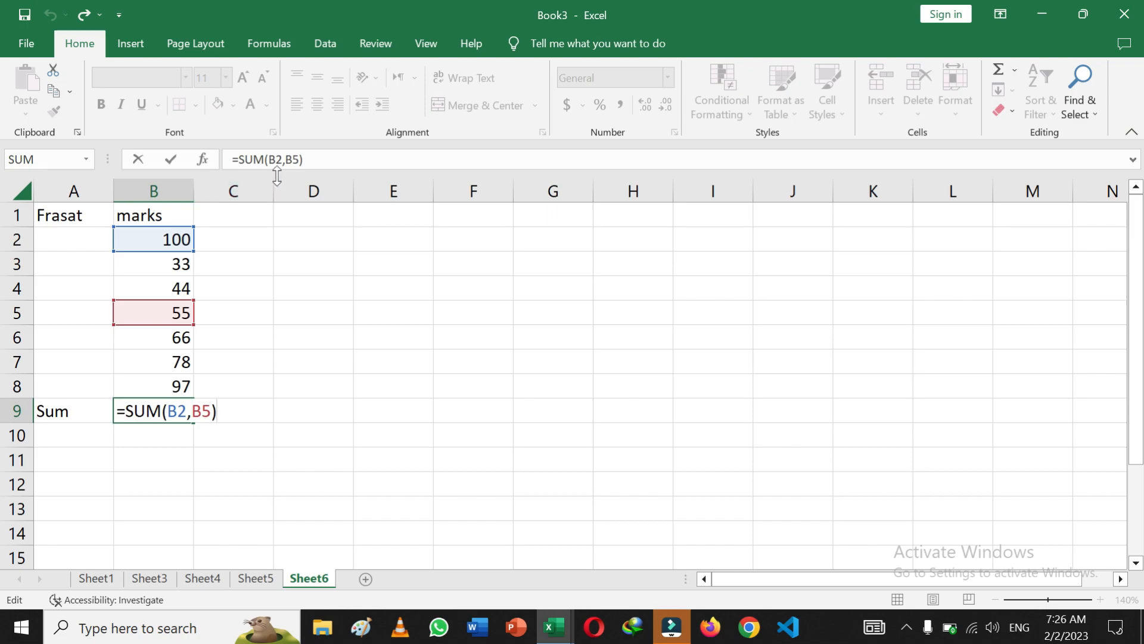
pyautogui.click(283, 159)
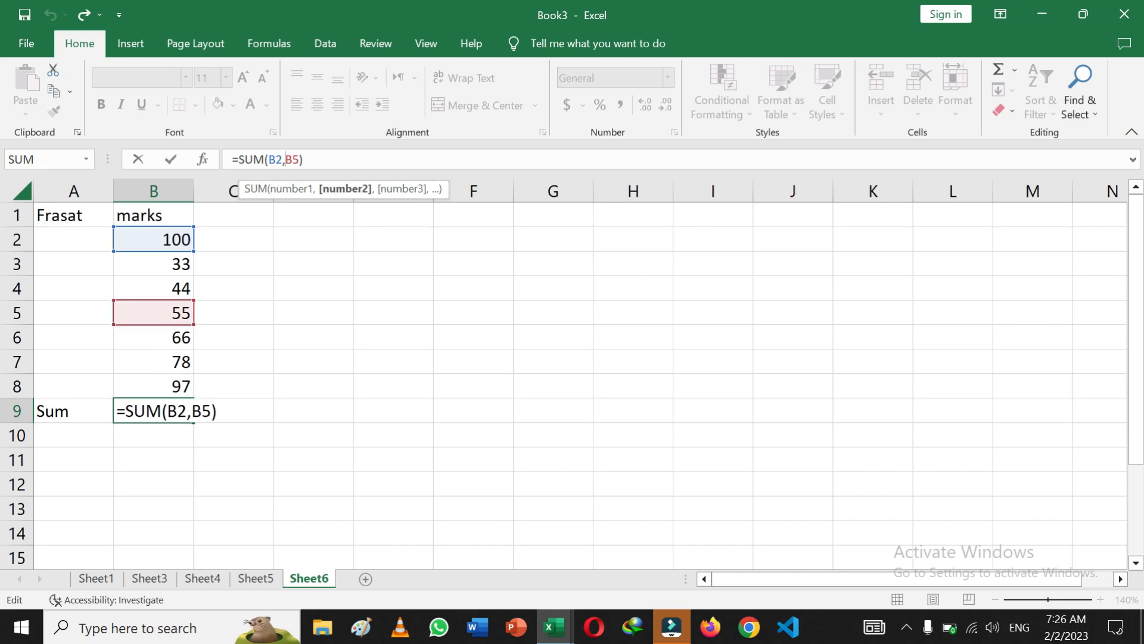
pyautogui.click(211, 410)
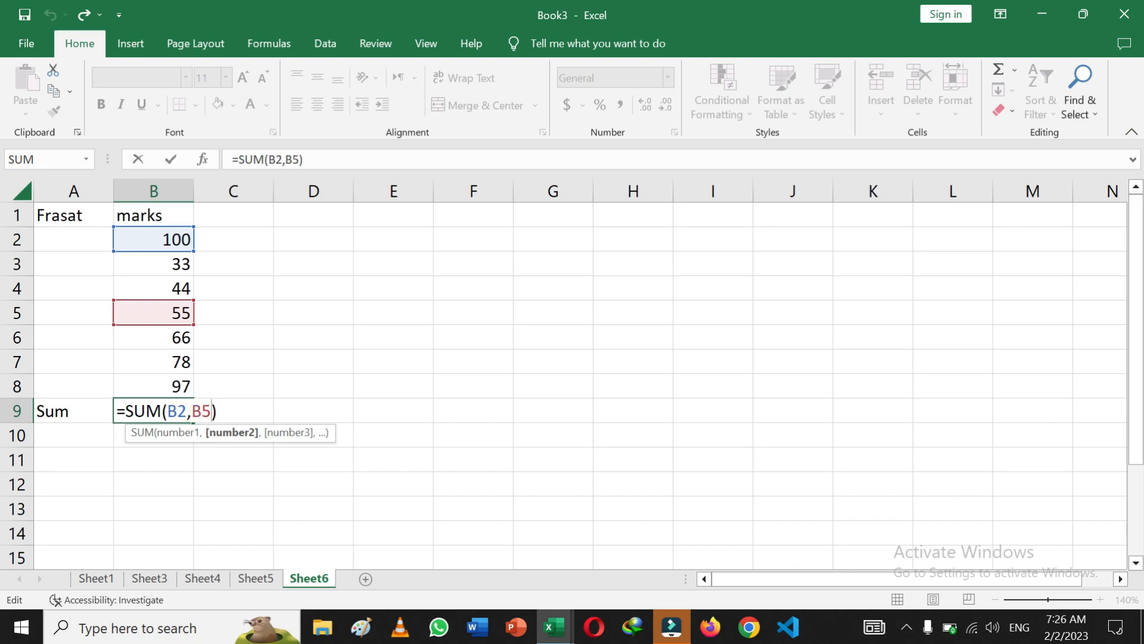
pyautogui.press('BackSpace')
pyautogui.press('BackSpace')
pyautogui.press('BackSpace')
pyautogui.press('BackSpace')
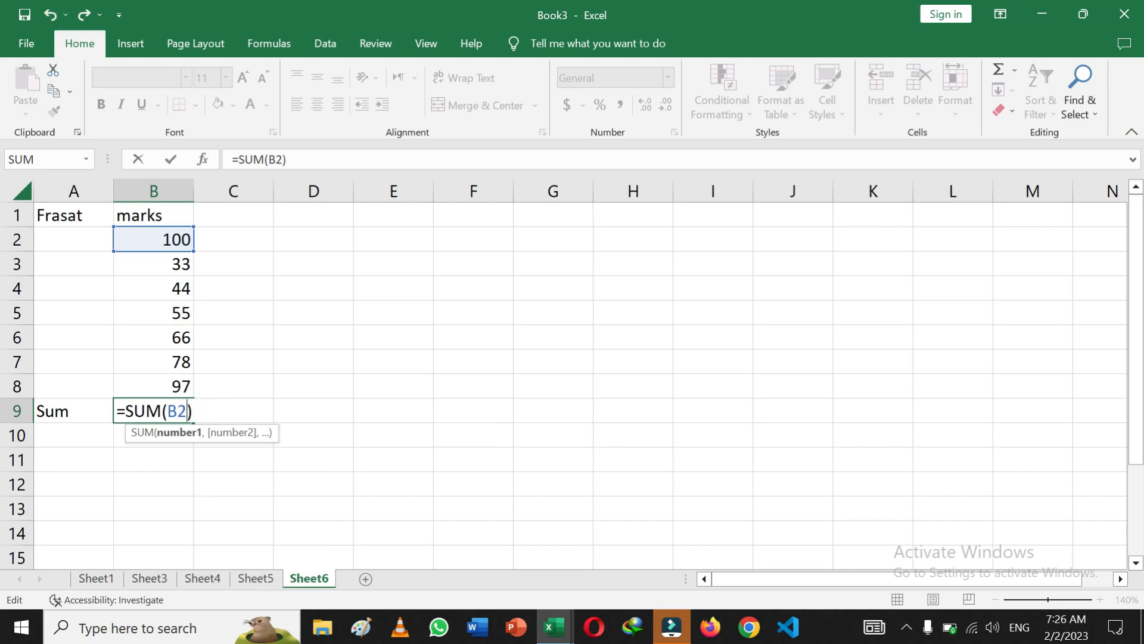
pyautogui.press('BackSpace')
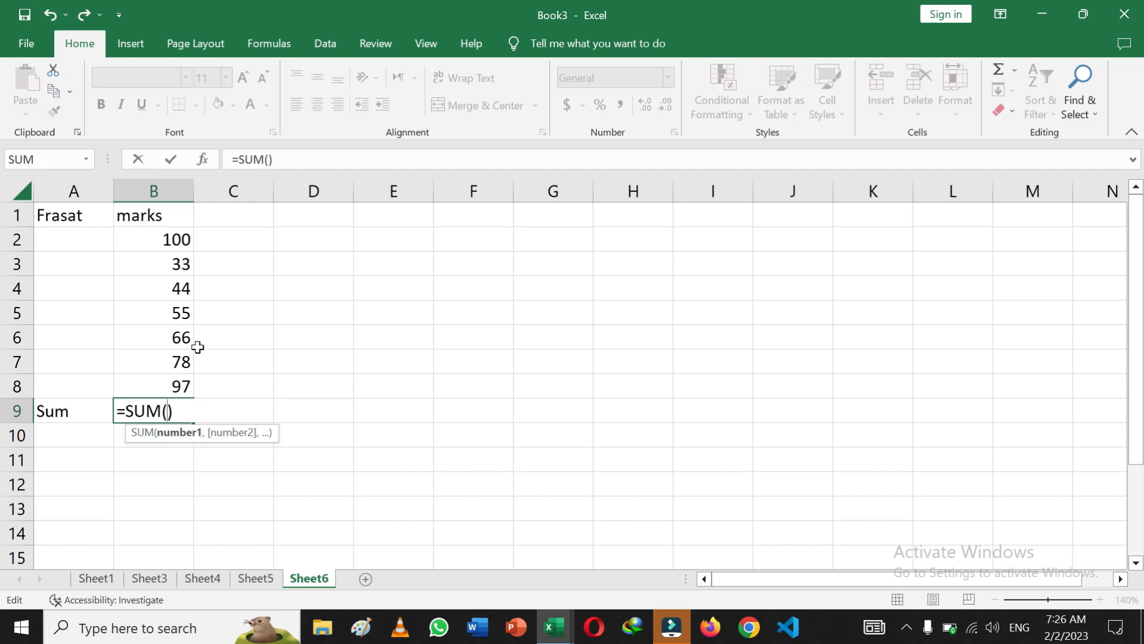
# - Begin a range inside the parentheses of the SUM formula in B9 by entering B2 followed by a colon
pyautogui.click(181, 240)
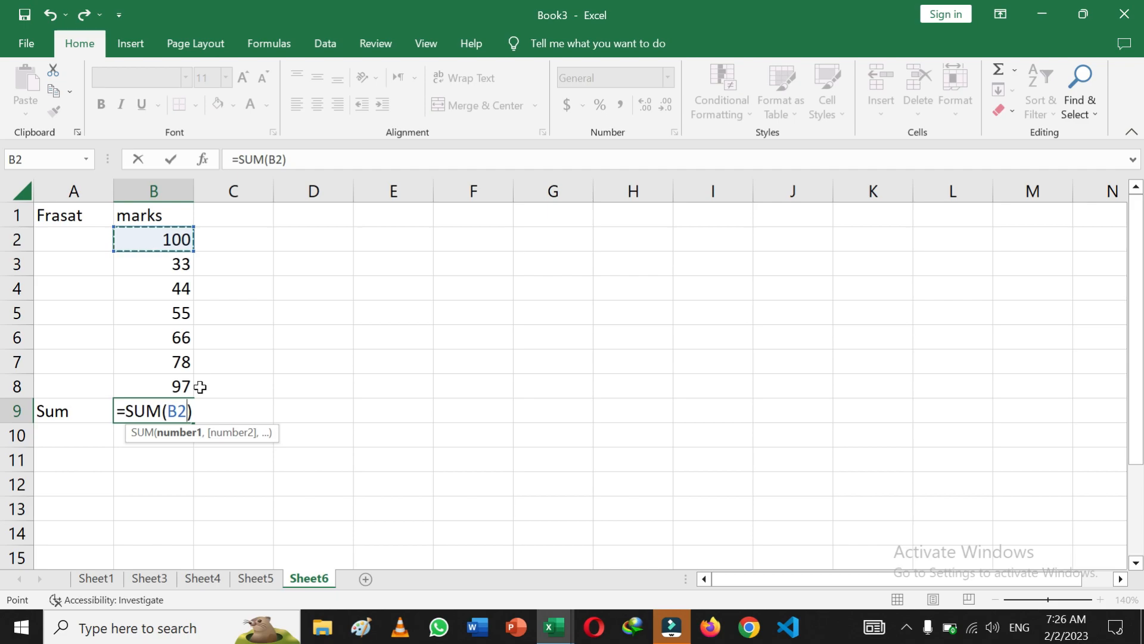
pyautogui.press('F8')
pyautogui.press('BackSpace')
pyautogui.press('BackSpace')
pyautogui.press('BackSpace')
pyautogui.write(':')
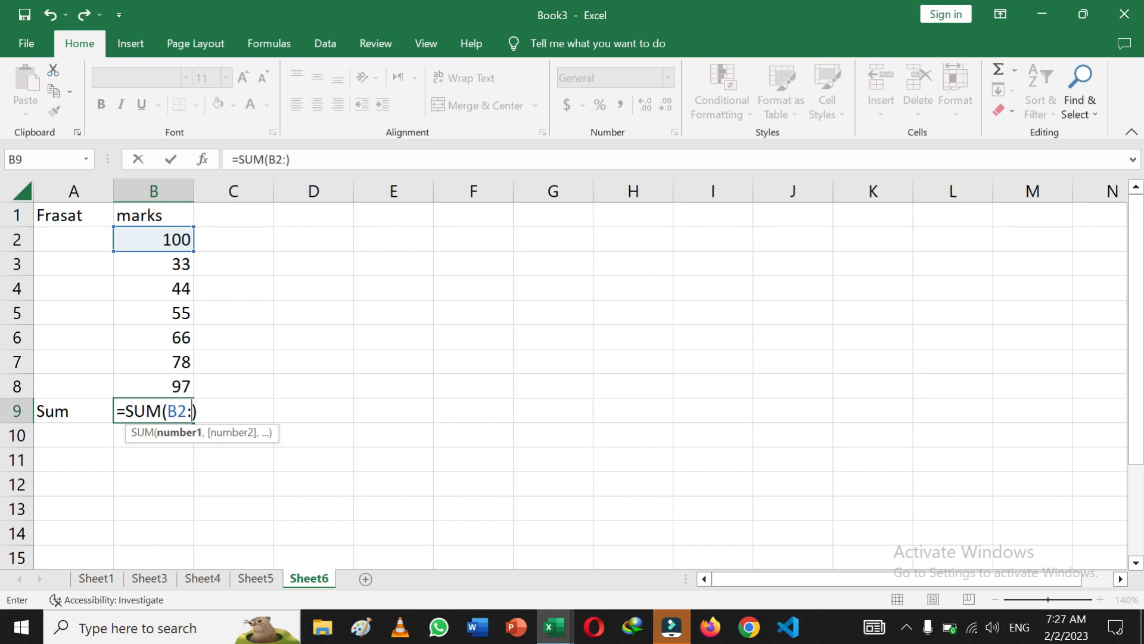
# - Try ending the SUM range at B6 with B7 as a separate argument, and remove both references again
pyautogui.click(180, 340)
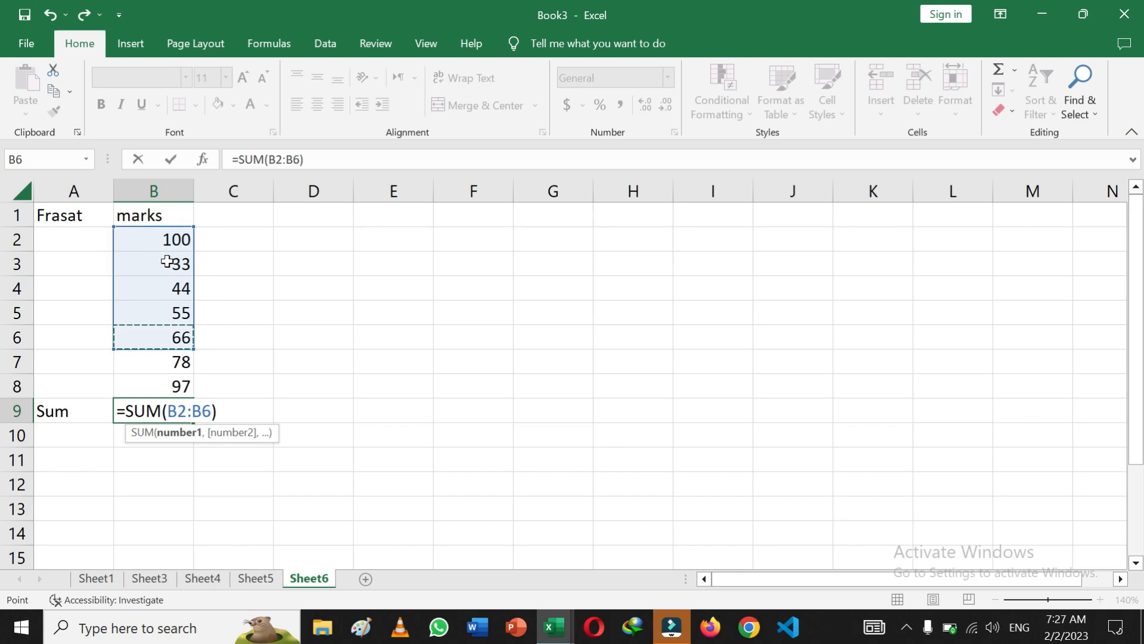
pyautogui.keyDown('ctrl'); pyautogui.click(178, 364); pyautogui.keyUp('ctrl')
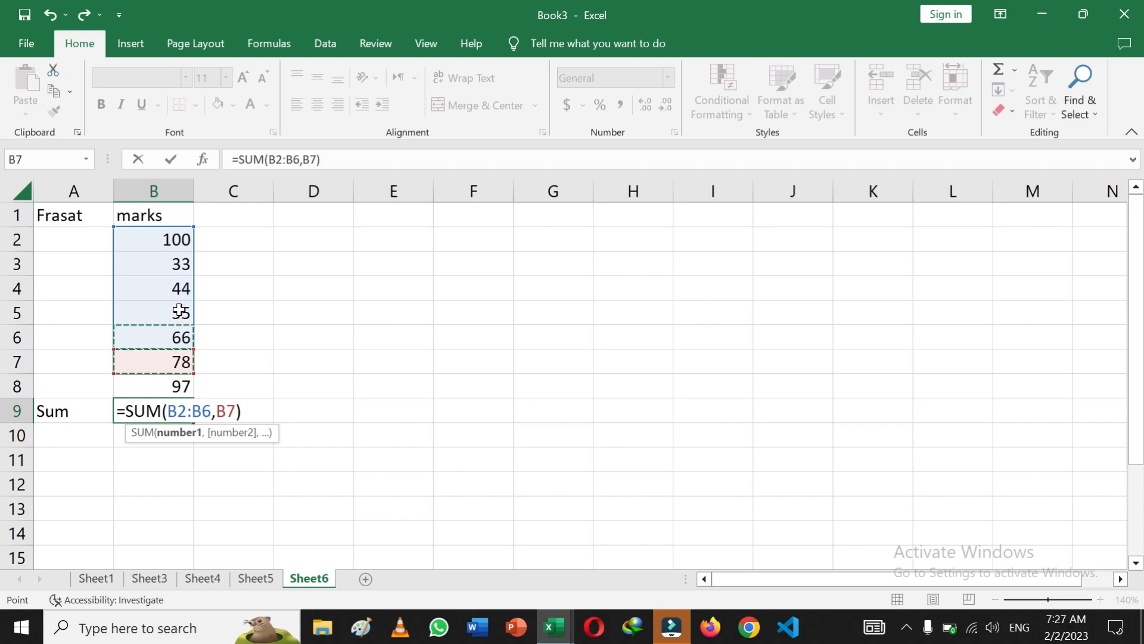
pyautogui.press('BackSpace')
pyautogui.press('BackSpace')
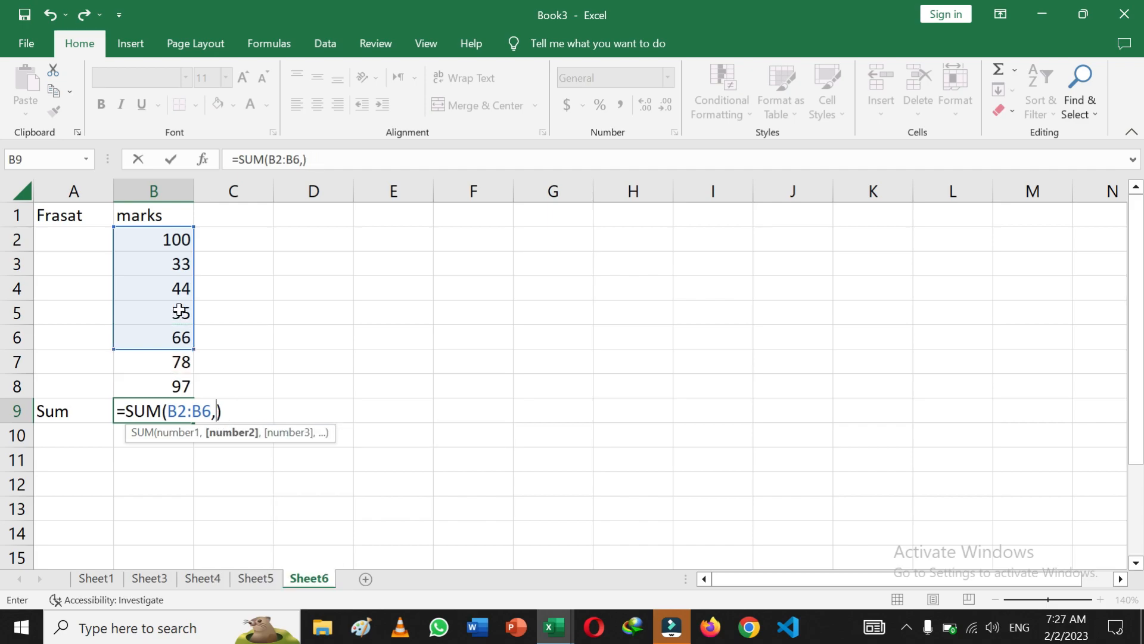
pyautogui.press('BackSpace')
pyautogui.press('BackSpace')
pyautogui.press('BackSpace')
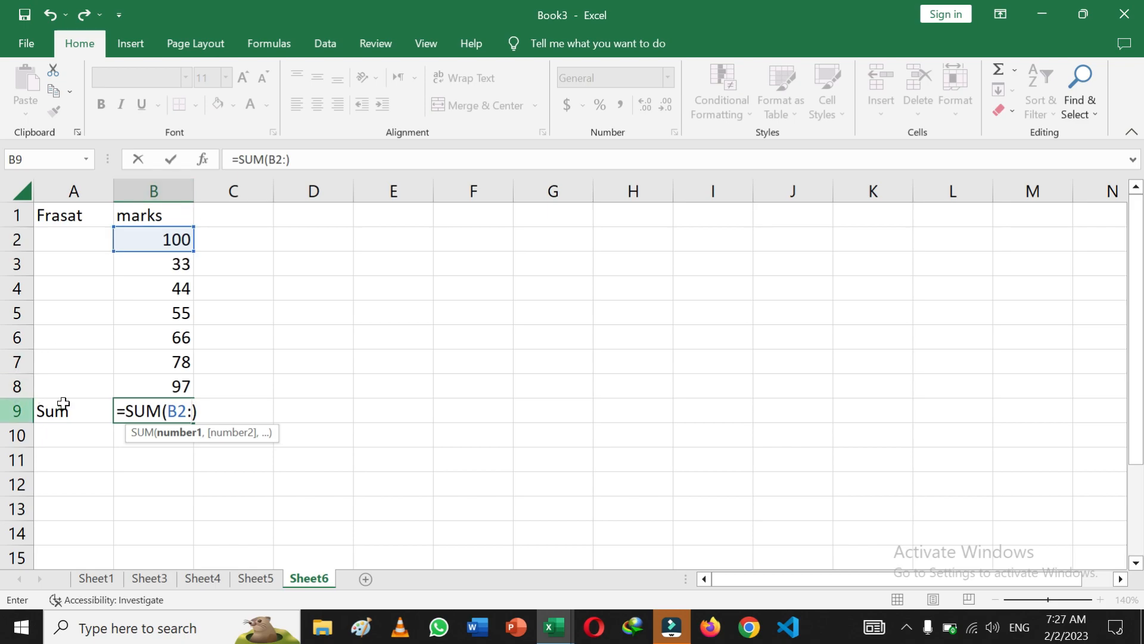
# - Complete the formula in B9 as =SUM(B2:B8) to total all the marks
pyautogui.click(185, 386)
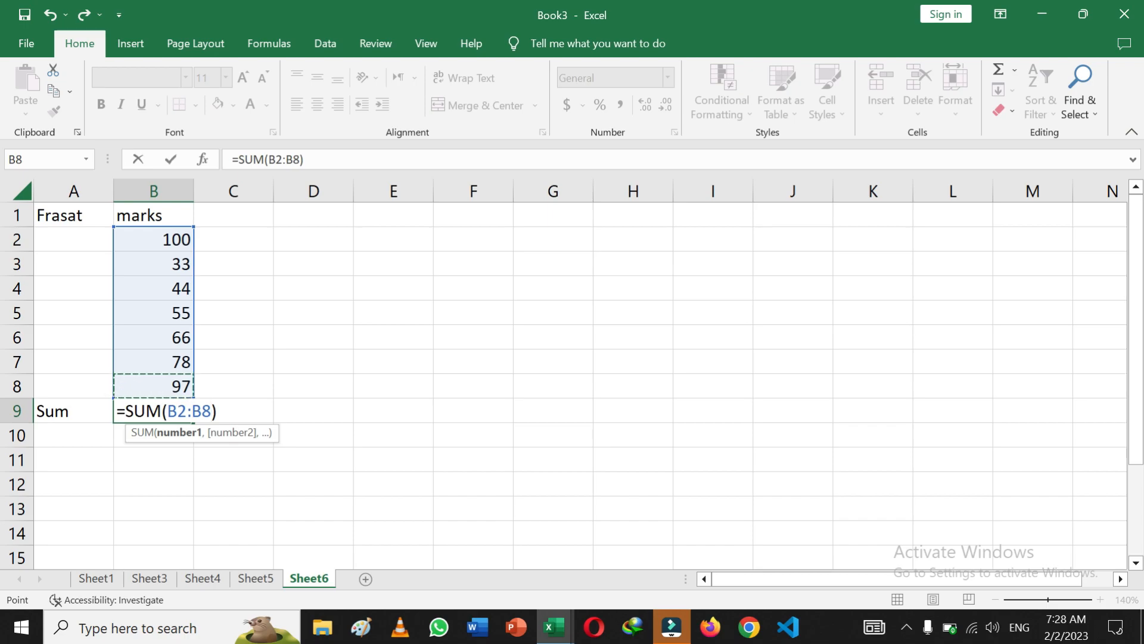
pyautogui.press('Return')
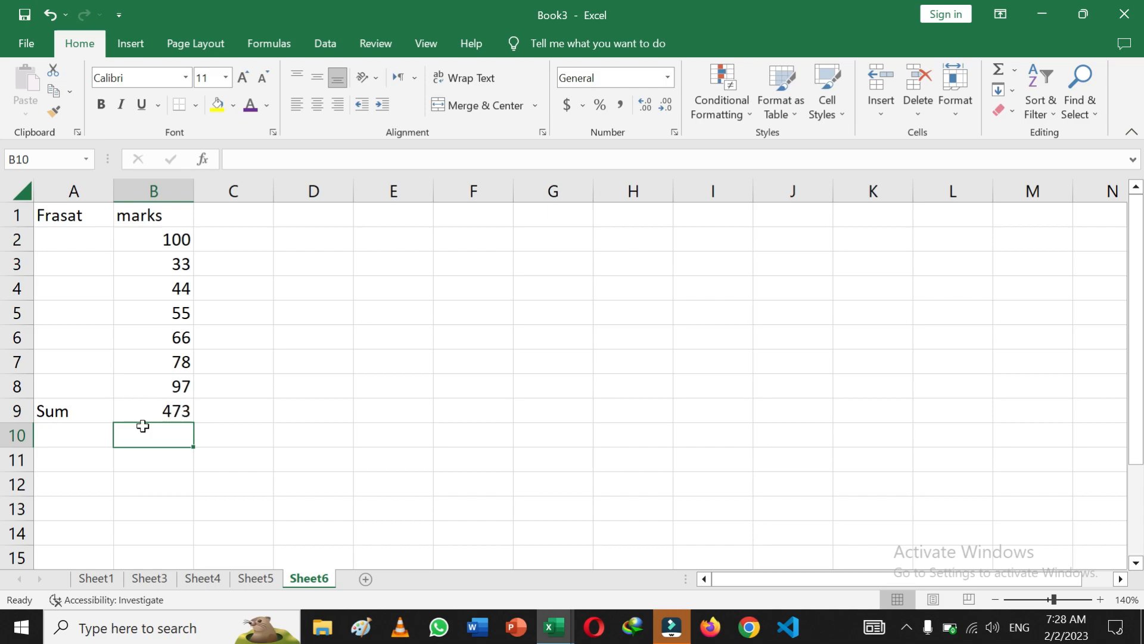
# - Label cell A10 as subtract, directly below the Sum label
pyautogui.click(67, 438)
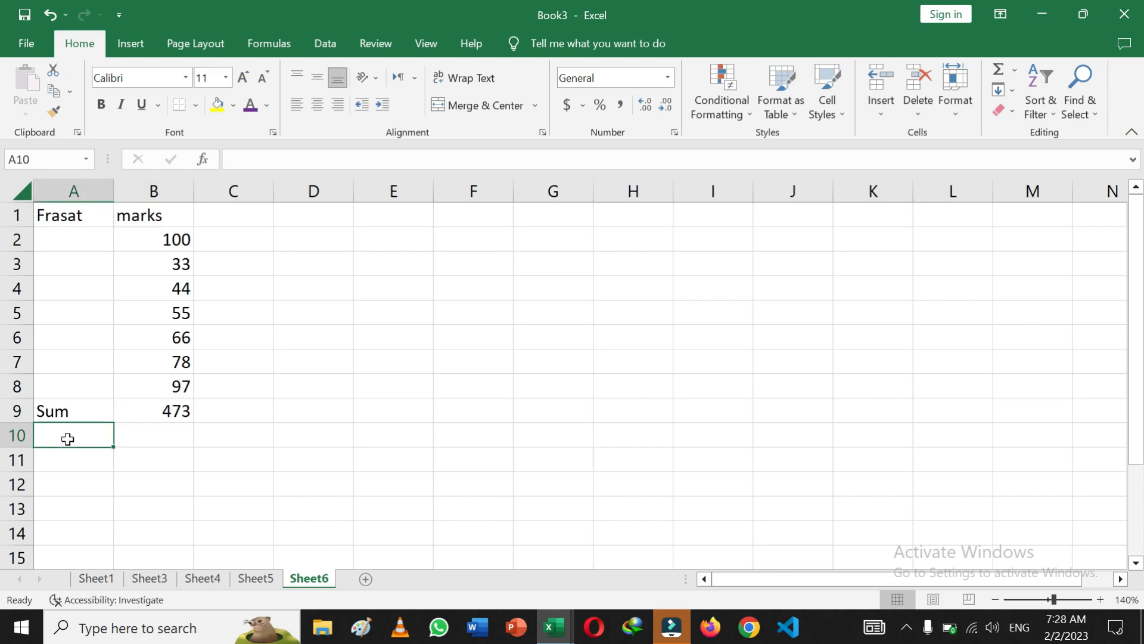
pyautogui.write('sum')
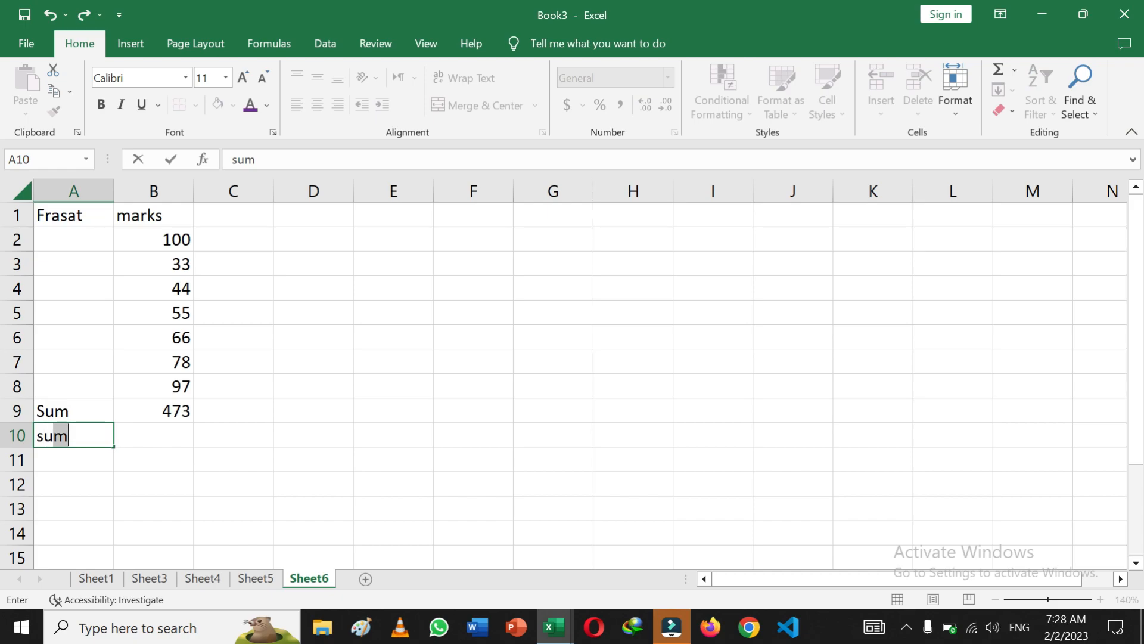
pyautogui.press('BackSpace')
pyautogui.write('btract')
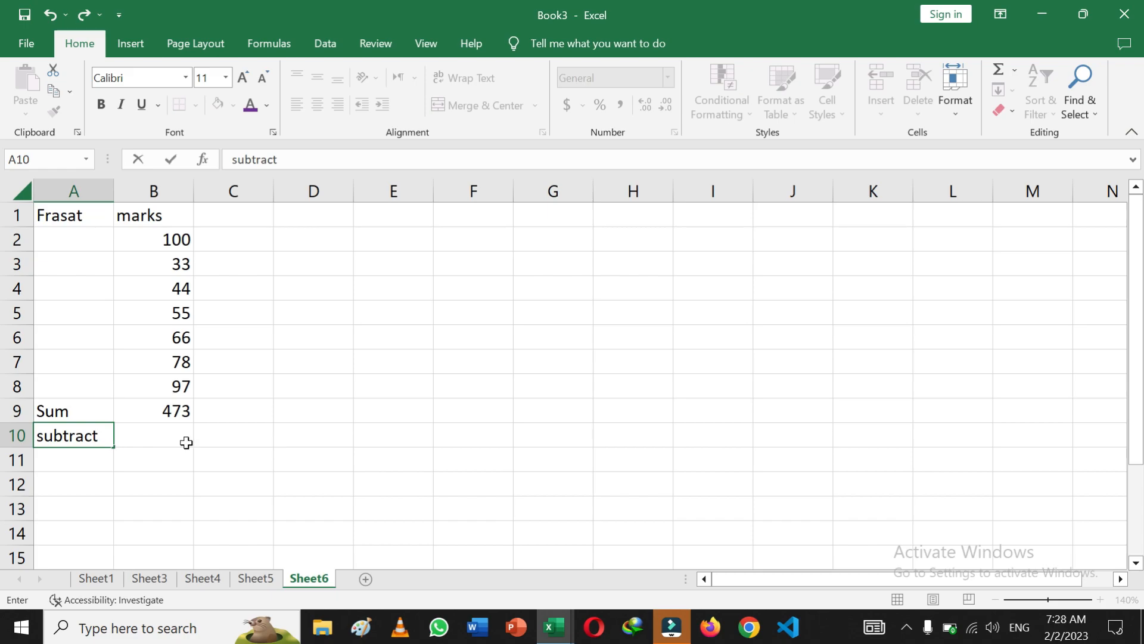
pyautogui.click(158, 439)
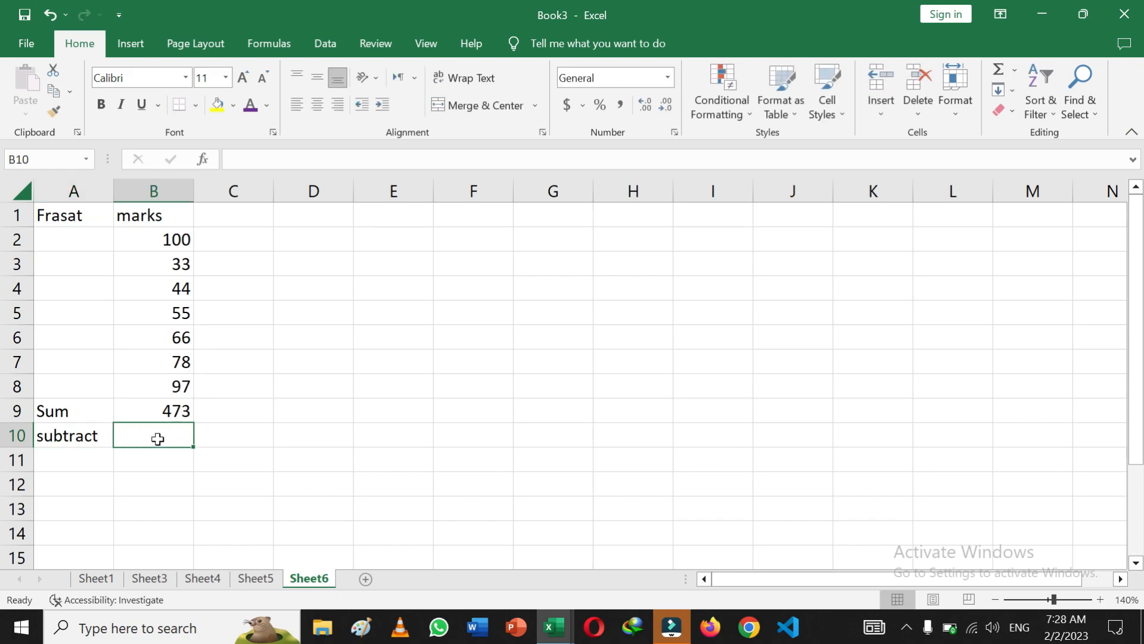
# - Check the formula in B9, and try entering =() with empty parentheses in cell B10
pyautogui.click(149, 410)
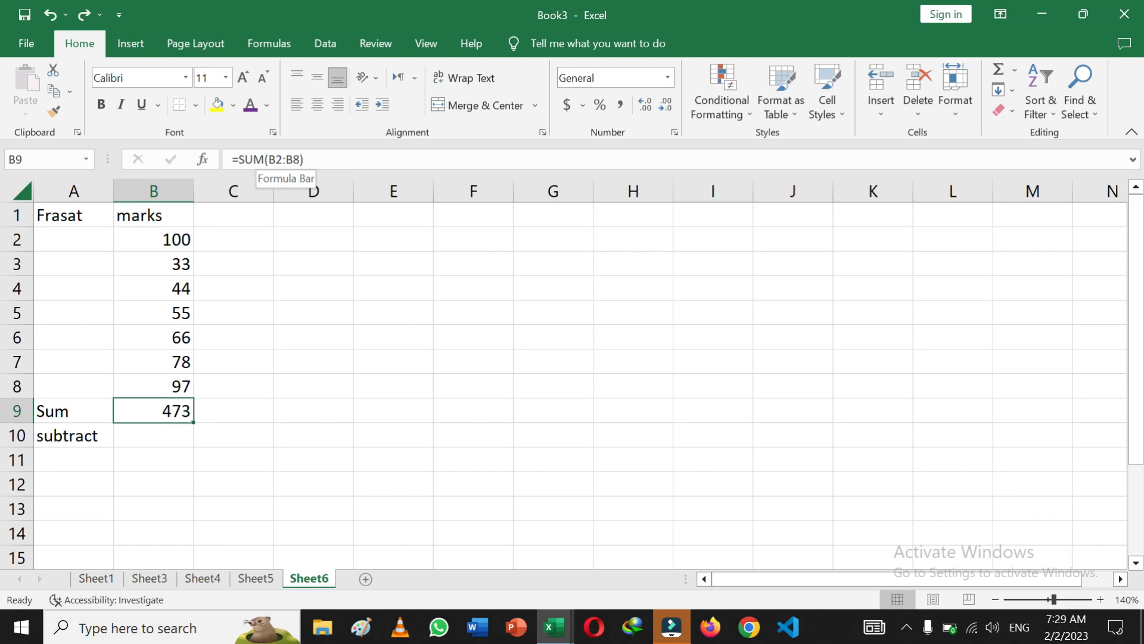
pyautogui.click(155, 442)
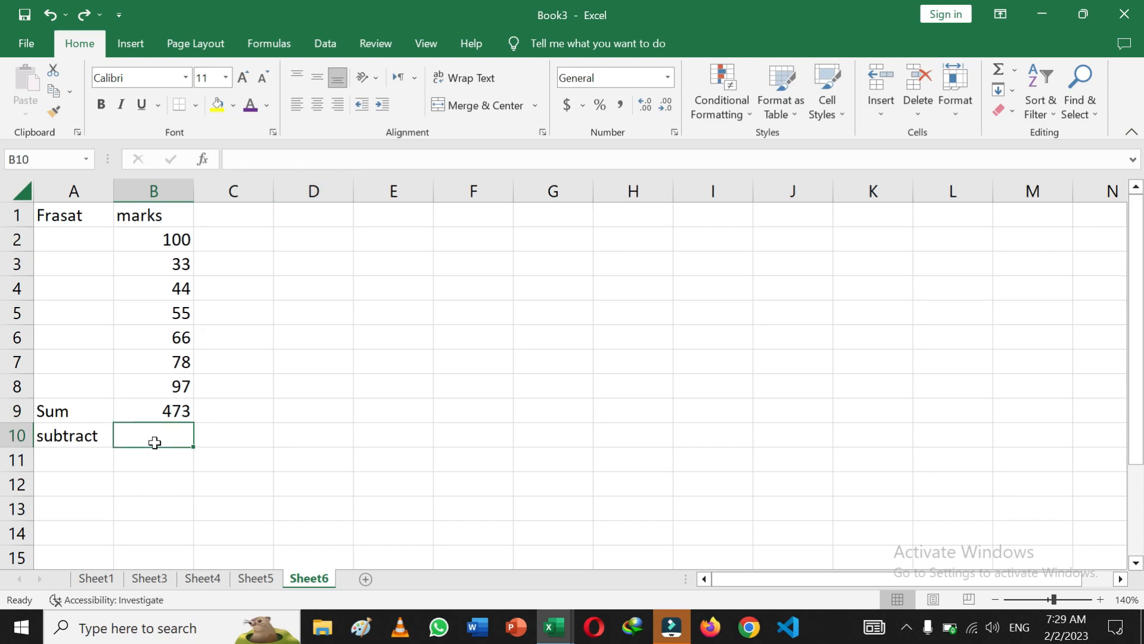
pyautogui.write('=')
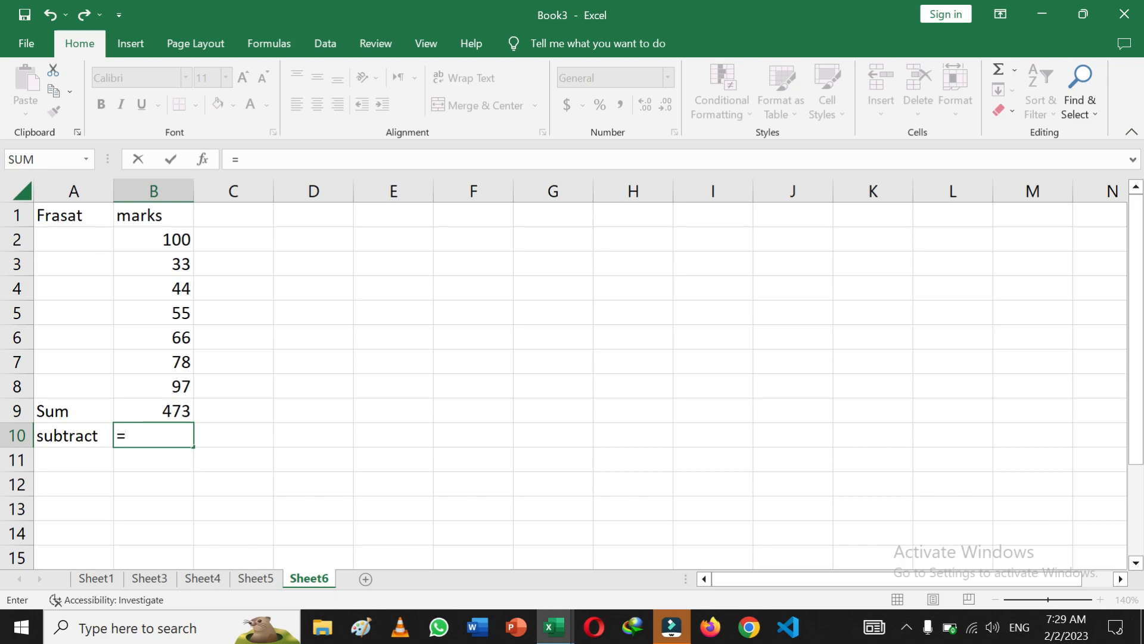
pyautogui.write('()')
pyautogui.press('Return')
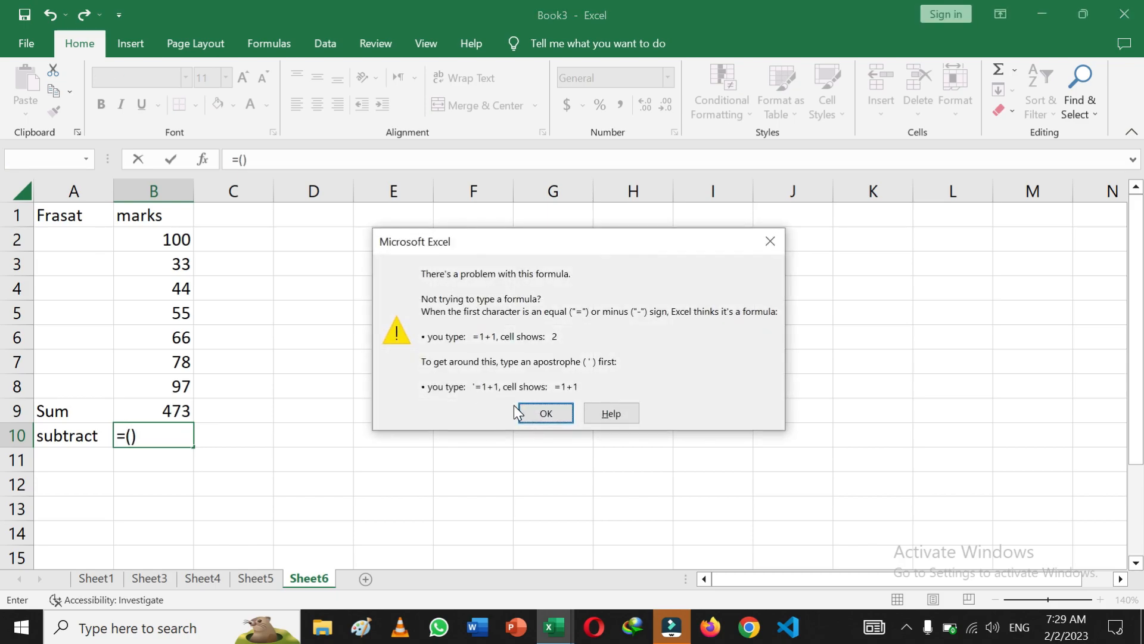
pyautogui.click(553, 419)
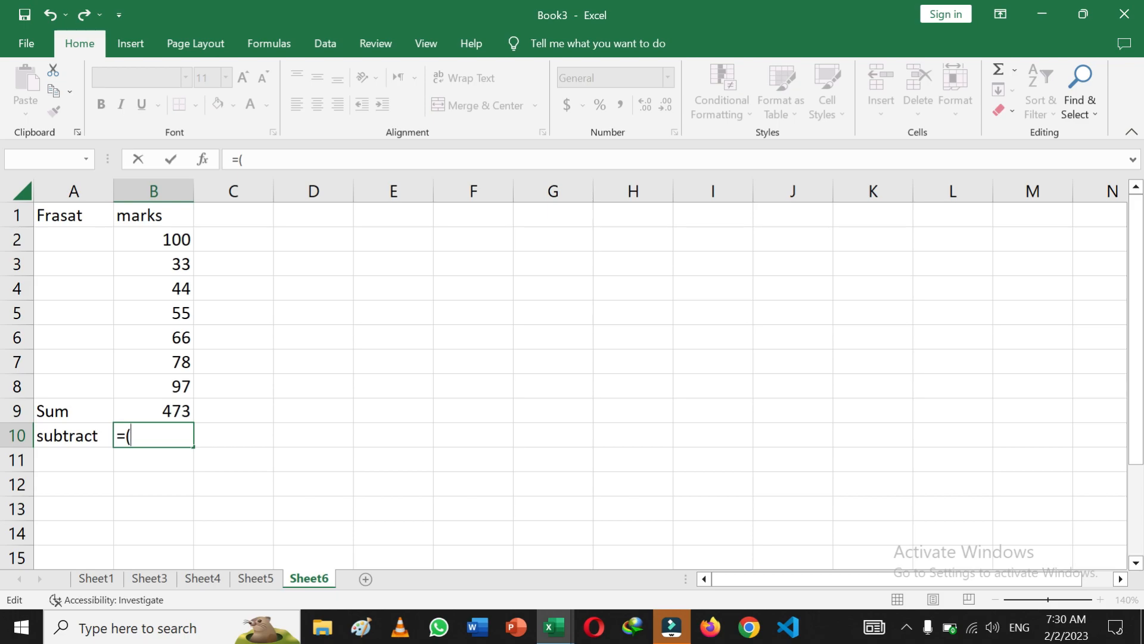
# - Complete the formula in B10 as =(B2-B5) to subtract the one mark from the other
pyautogui.click(180, 239)
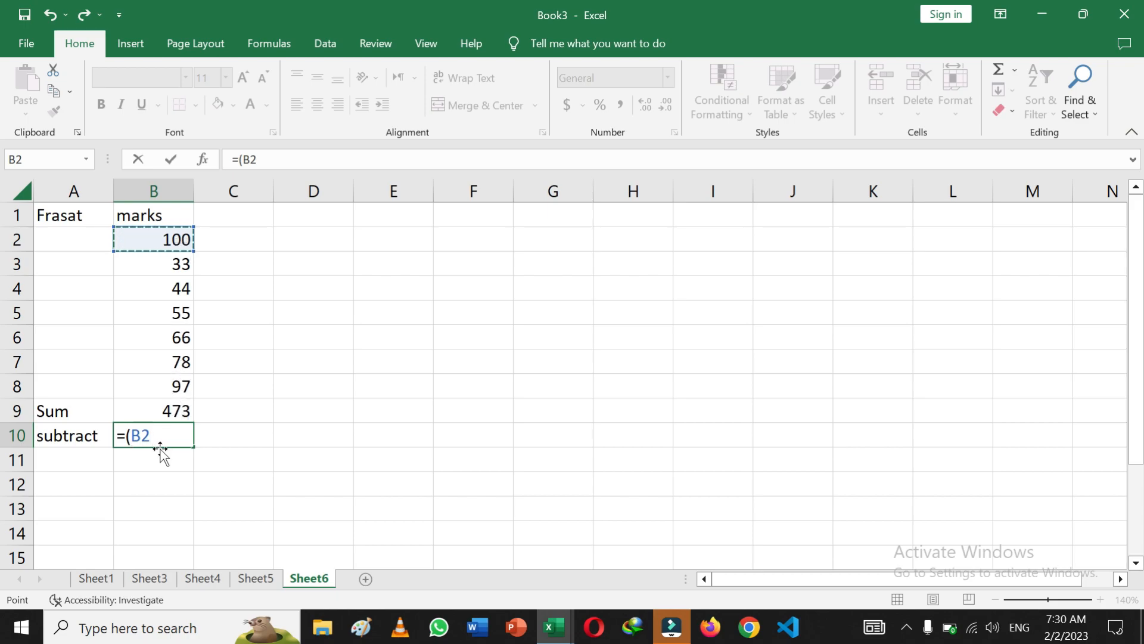
pyautogui.write('-')
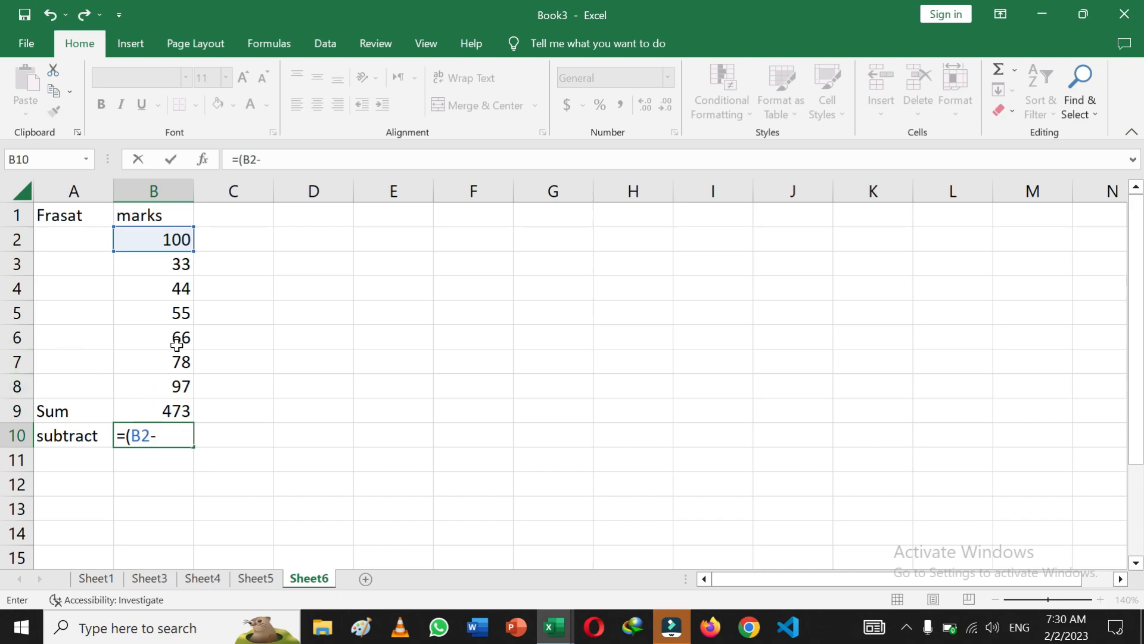
pyautogui.click(178, 315)
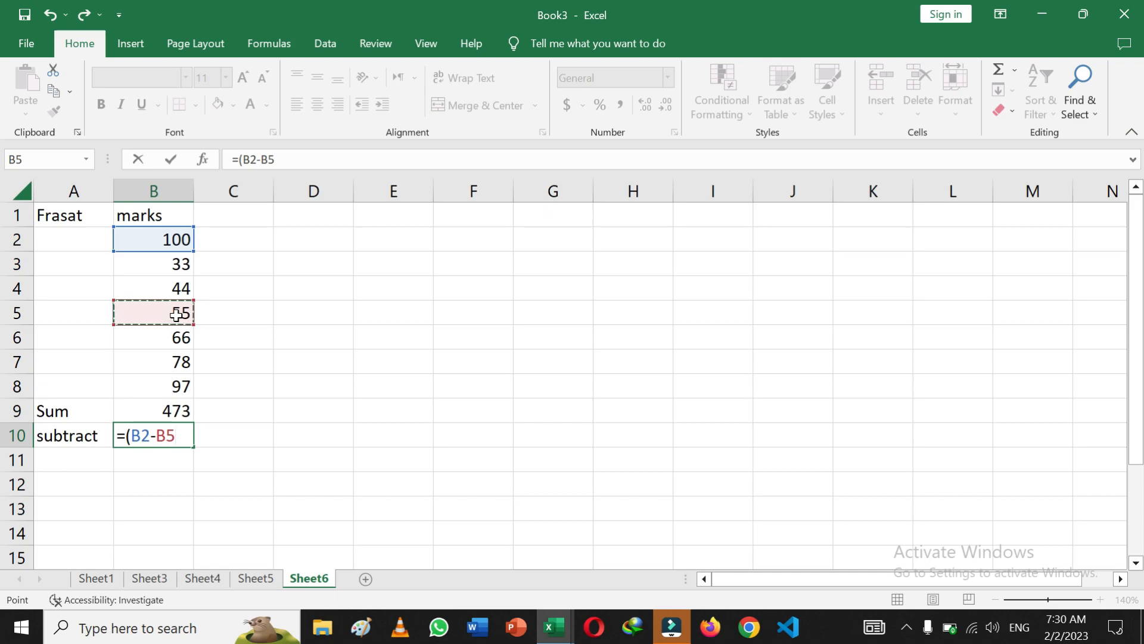
pyautogui.write(')')
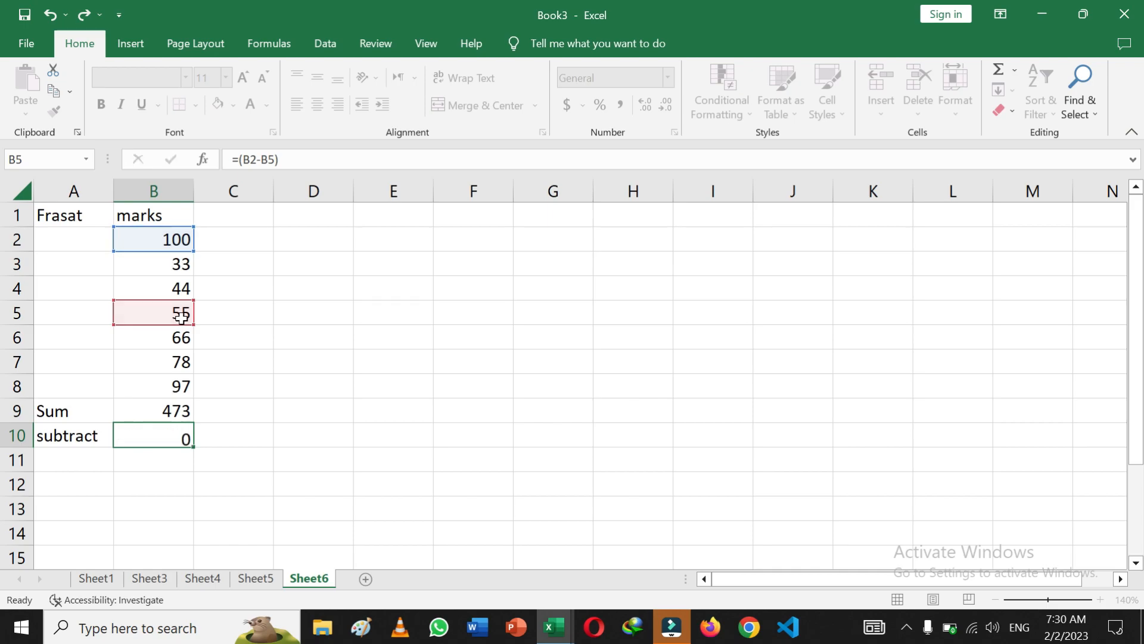
pyautogui.press('Return')
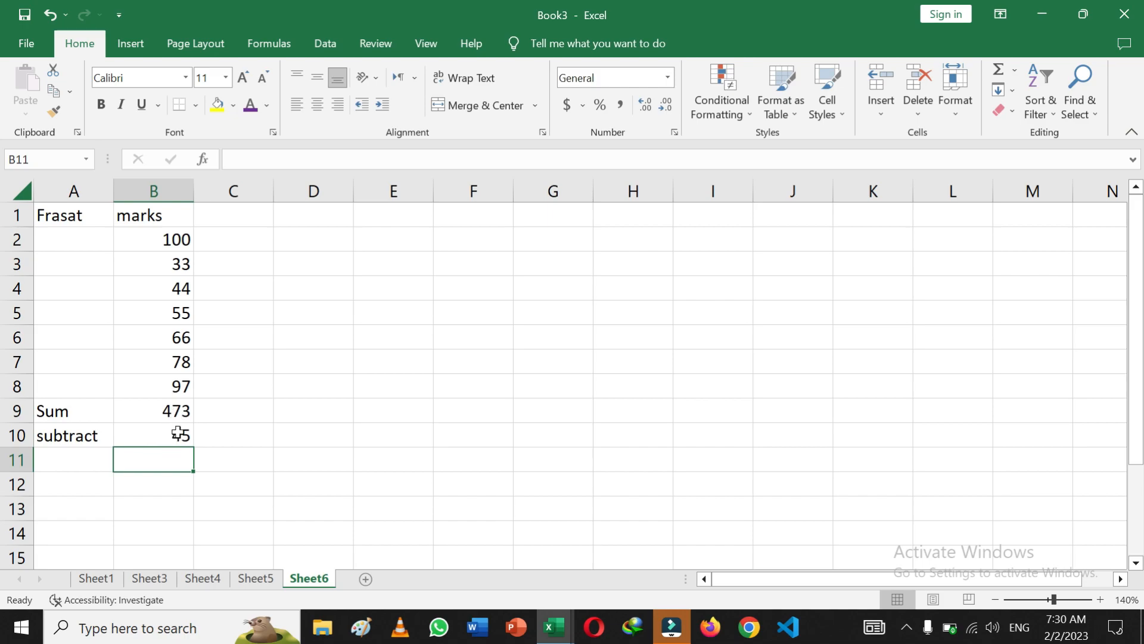
# - Label cell A11 as multiply, directly below the subtract label
pyautogui.click(69, 460)
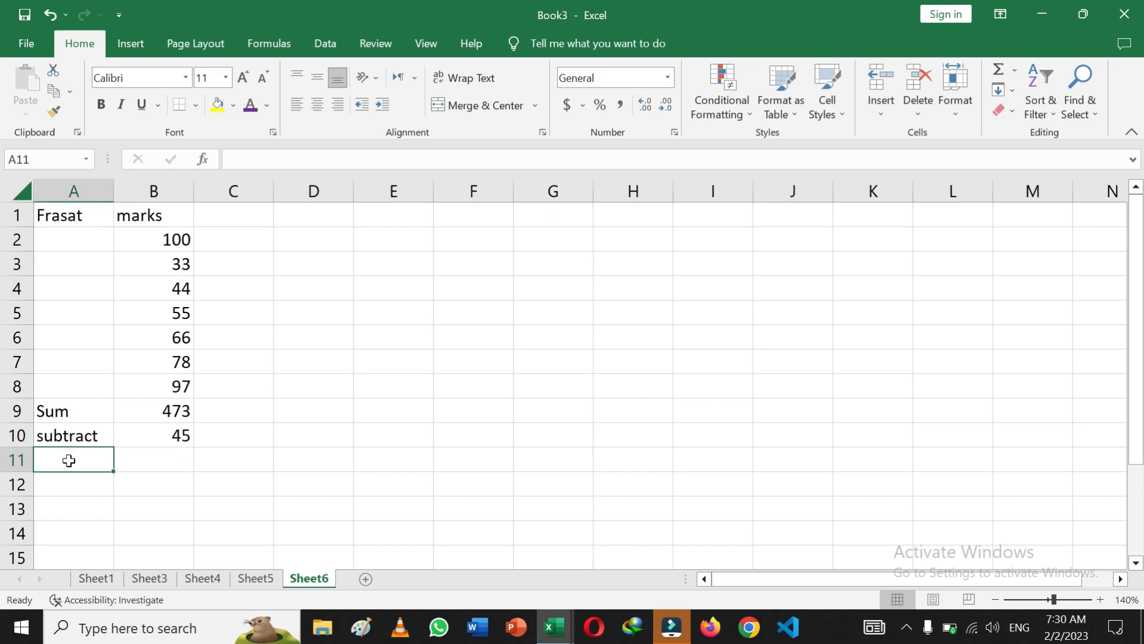
pyautogui.write('multiple')
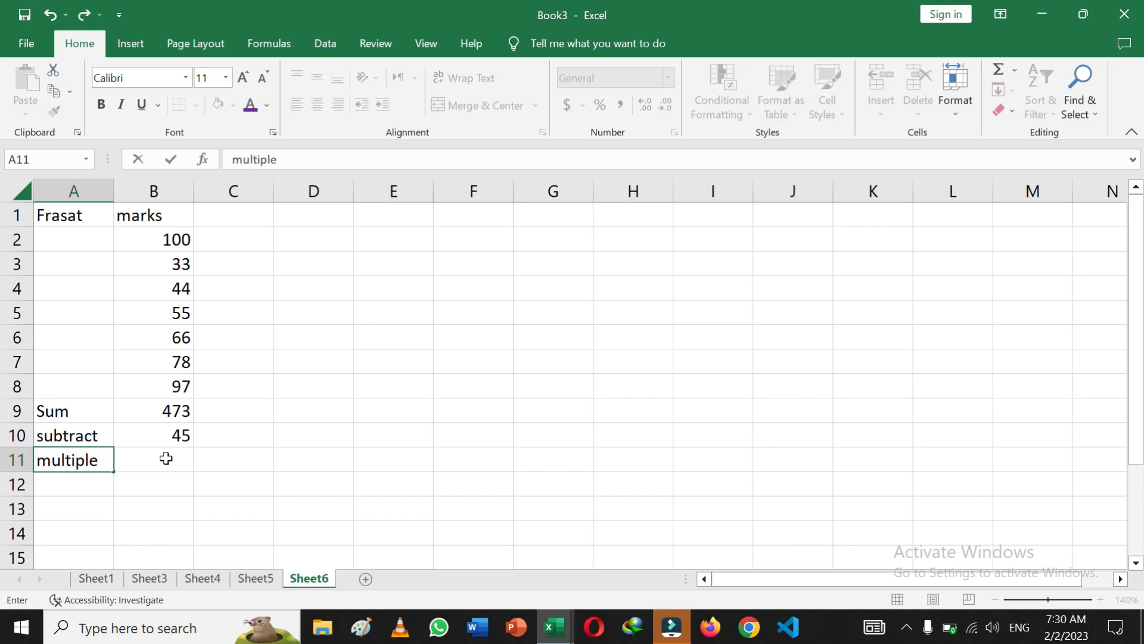
pyautogui.press('BackSpace')
pyautogui.click(166, 461)
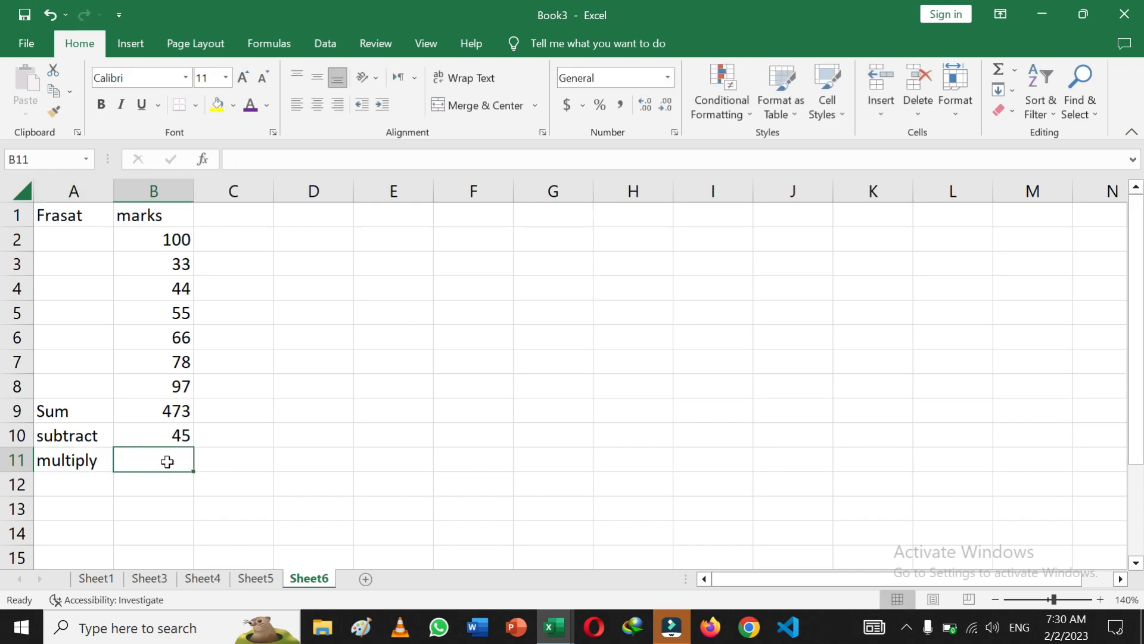
# - Enter the formula =(B2*B8*B6*B4) in cell B11 to multiply those four marks
pyautogui.write('=(')
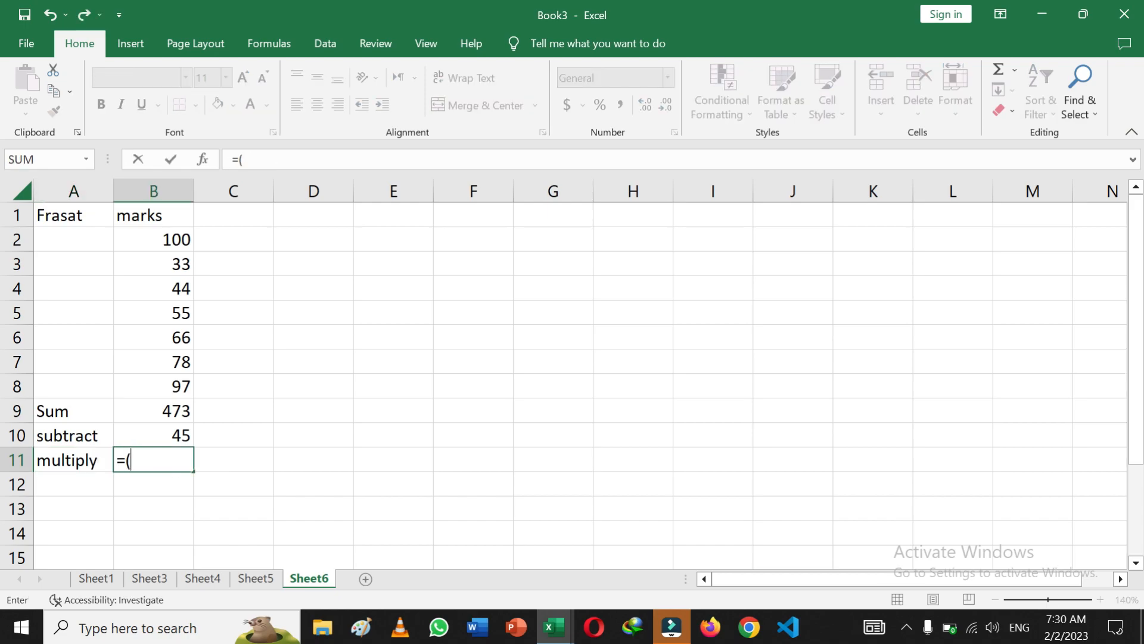
pyautogui.click(172, 241)
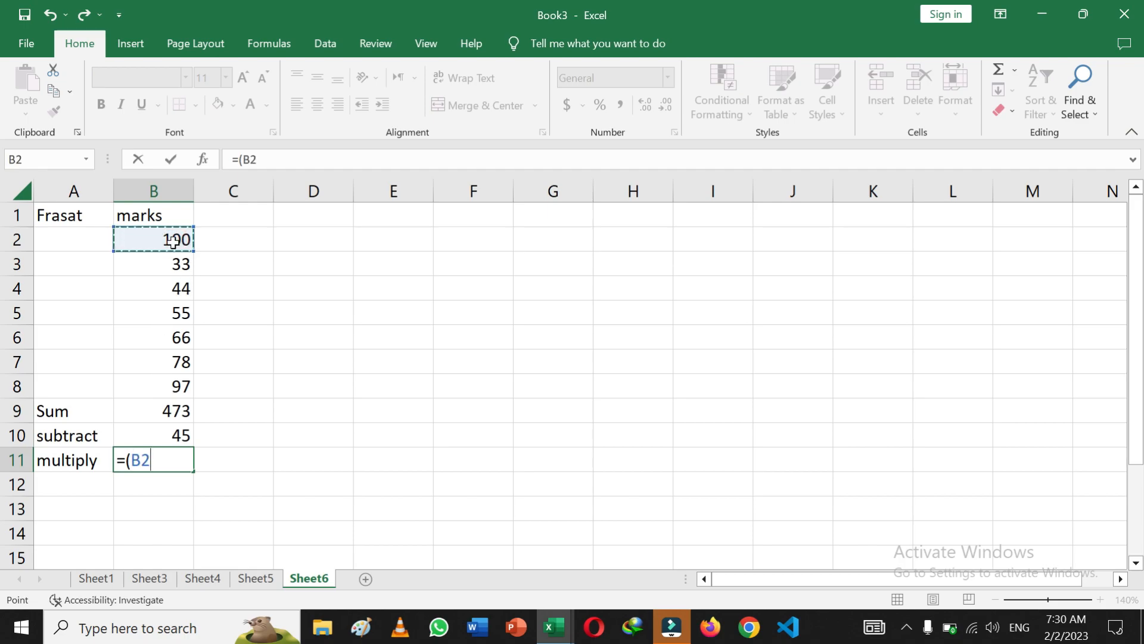
pyautogui.write('*')
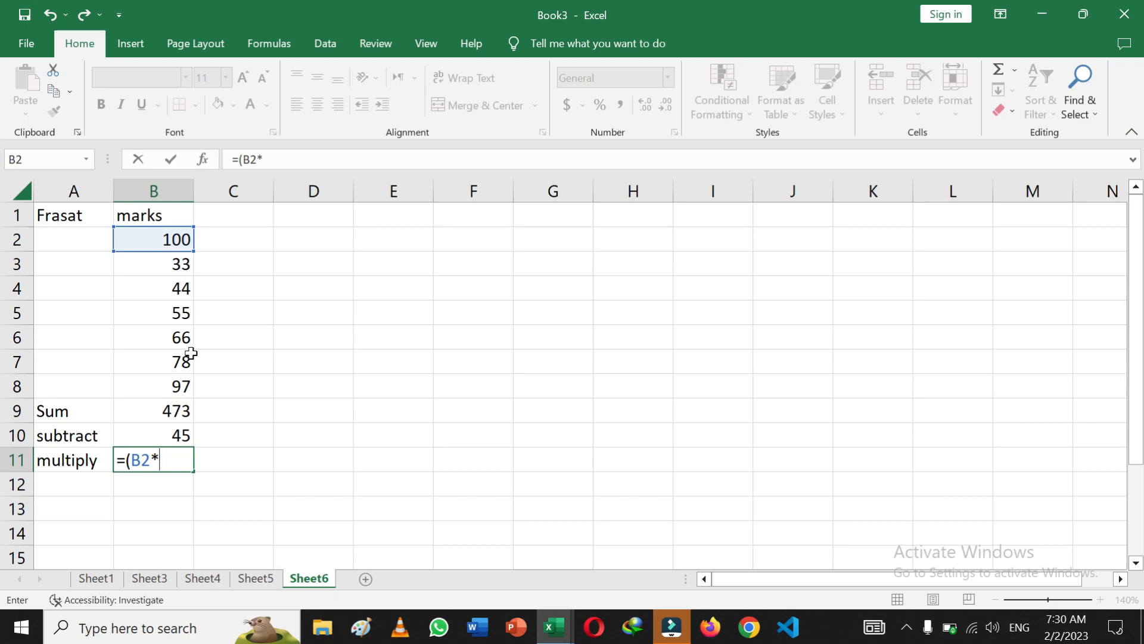
pyautogui.click(181, 389)
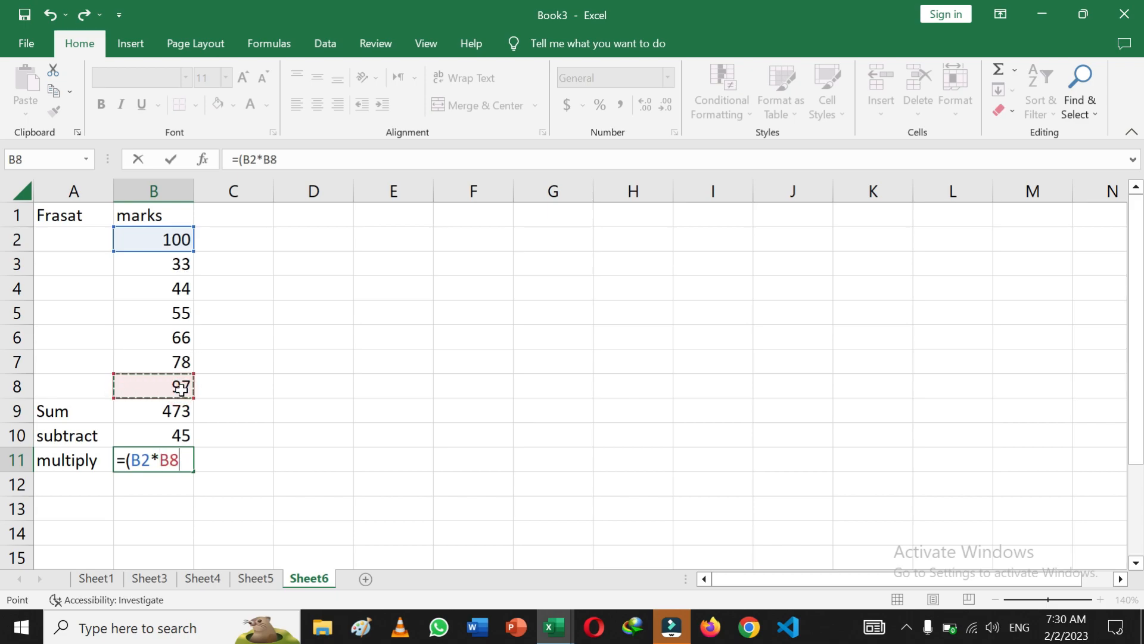
pyautogui.write('*')
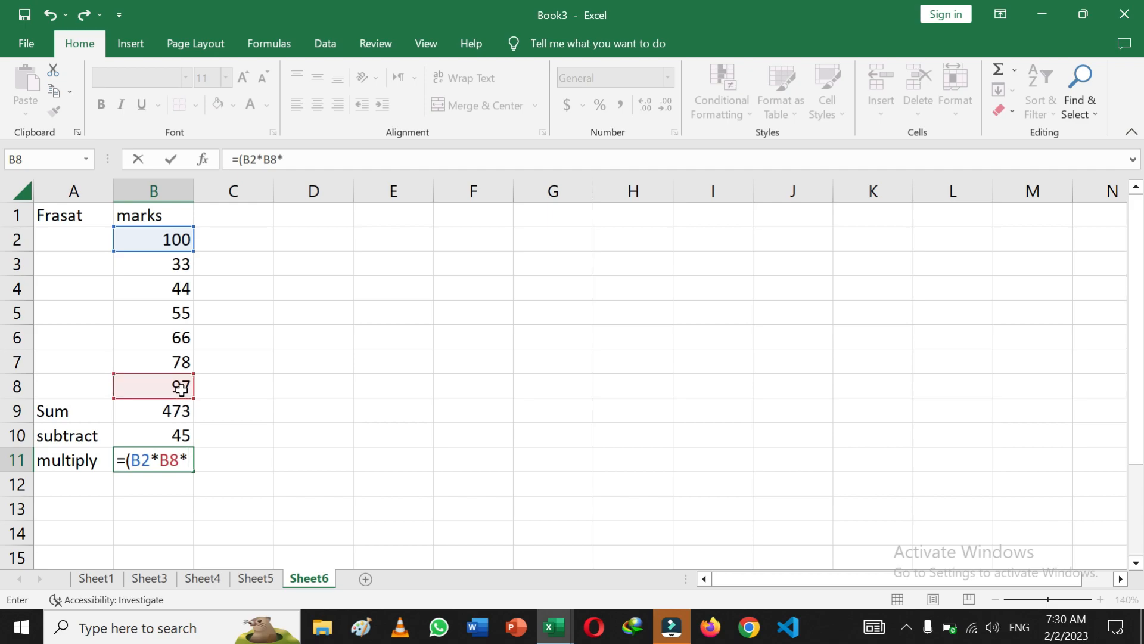
pyautogui.click(187, 338)
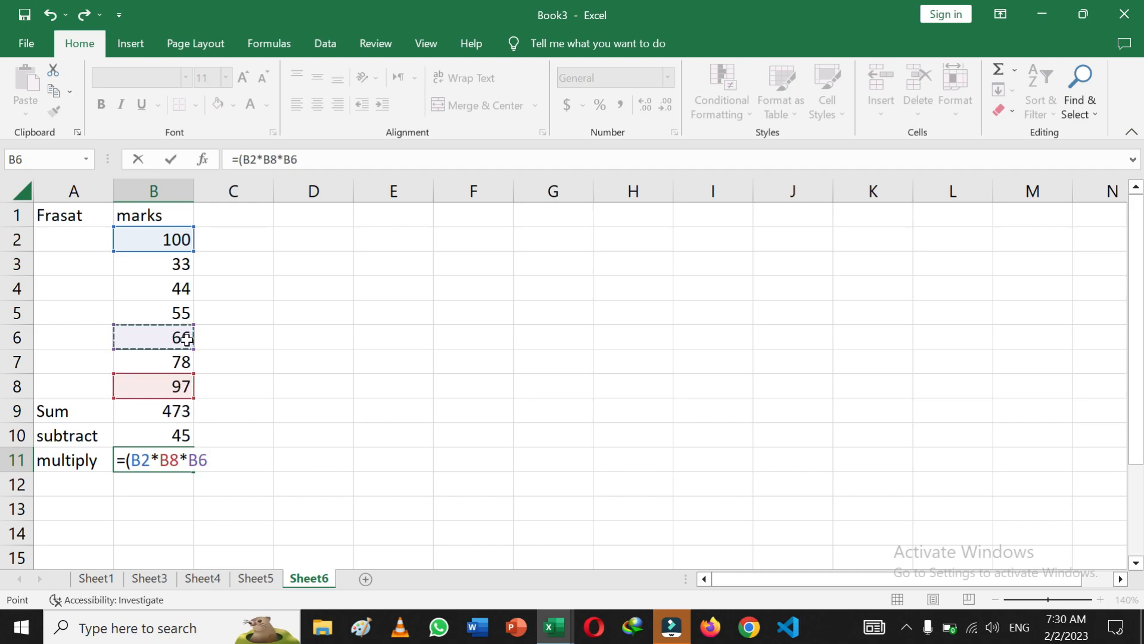
pyautogui.write('*')
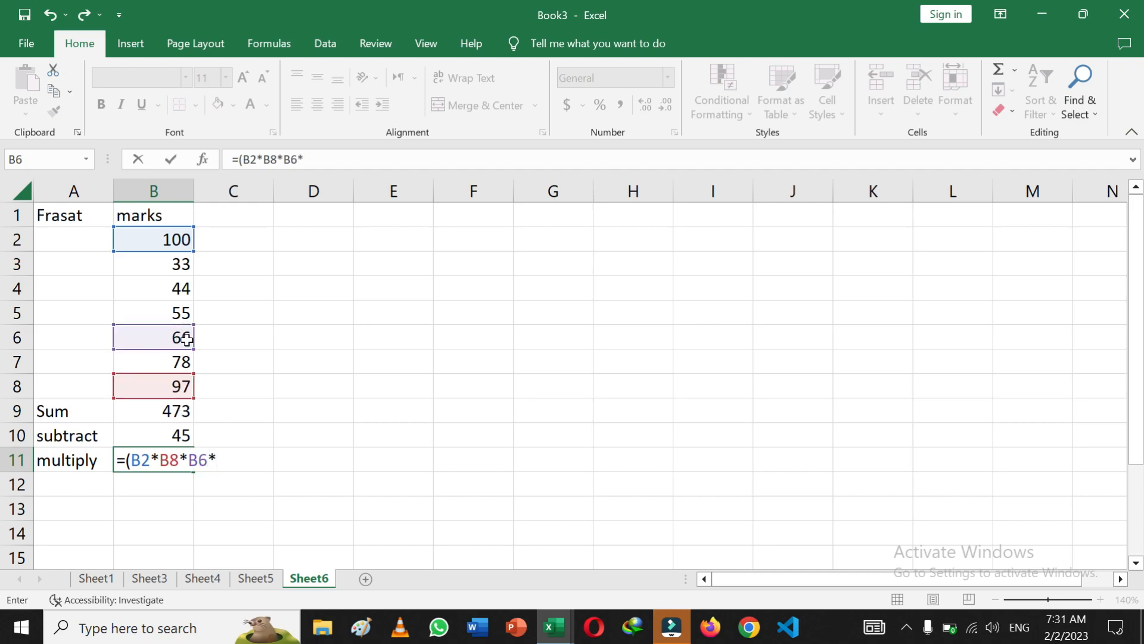
pyautogui.click(178, 288)
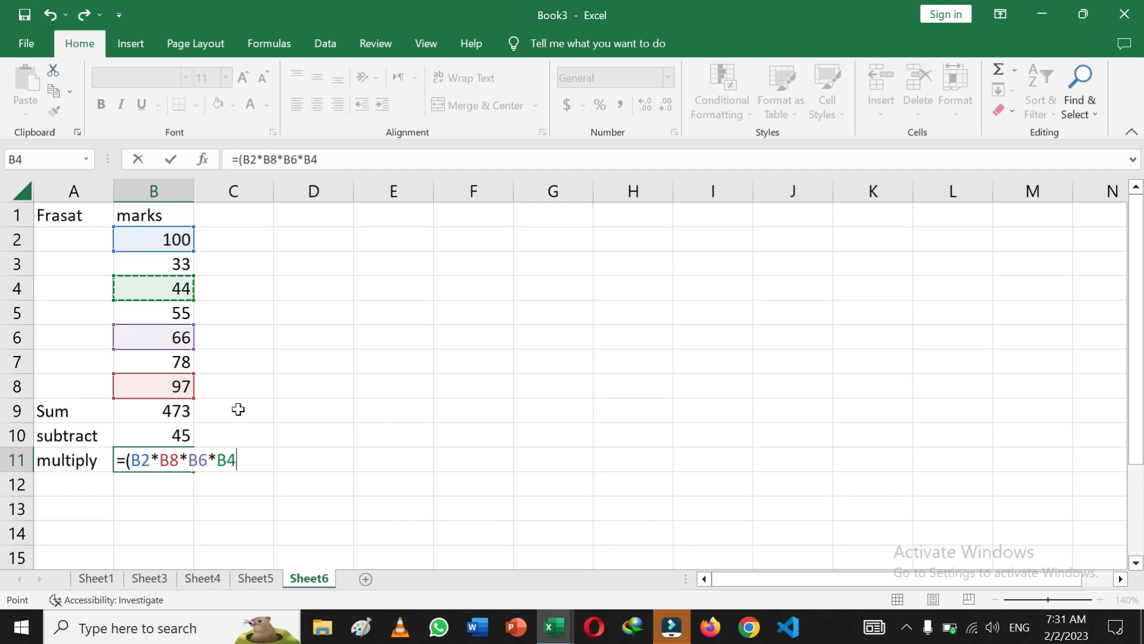
pyautogui.write(')')
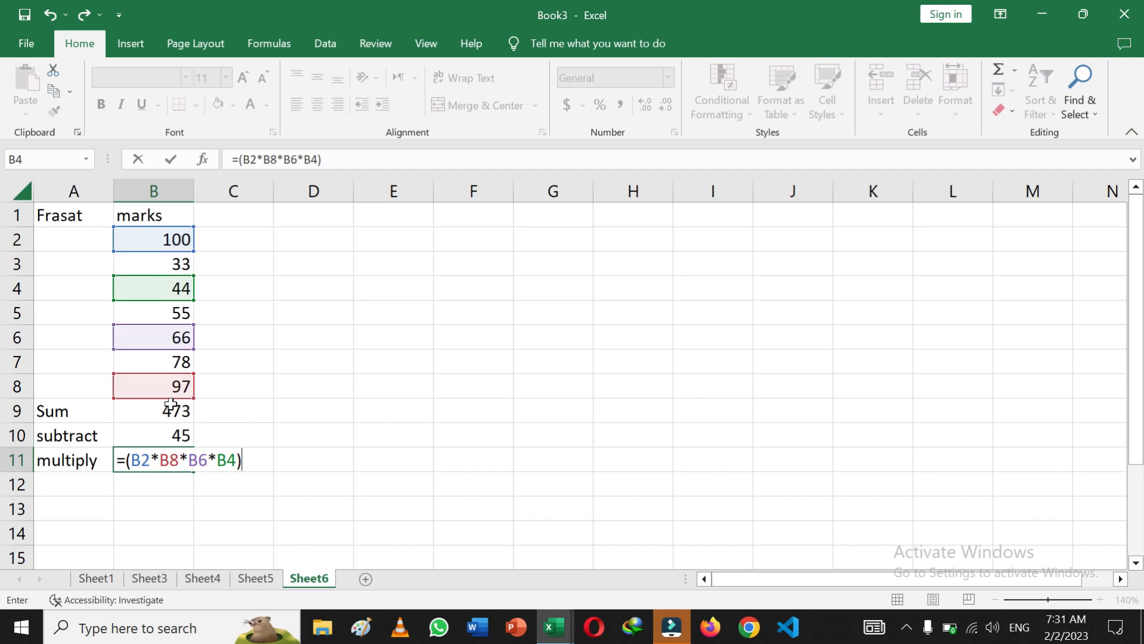
pyautogui.press('Return')
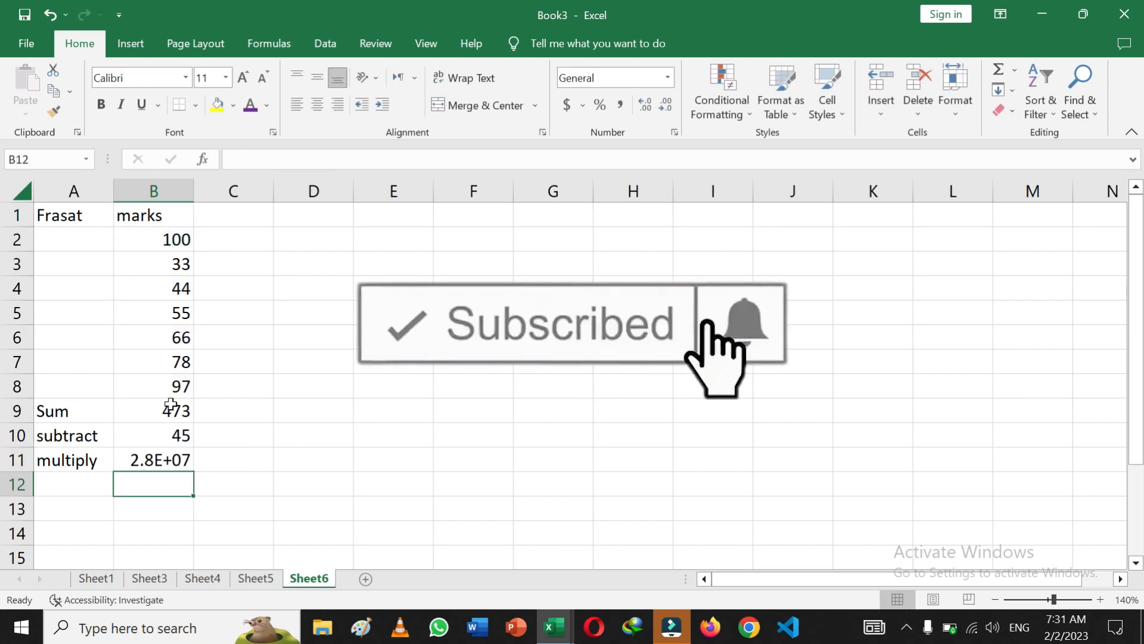
# - Replace the formula in B11 with =(B7*B6) to multiply only those two marks
pyautogui.click(182, 467)
pyautogui.press('Delete')
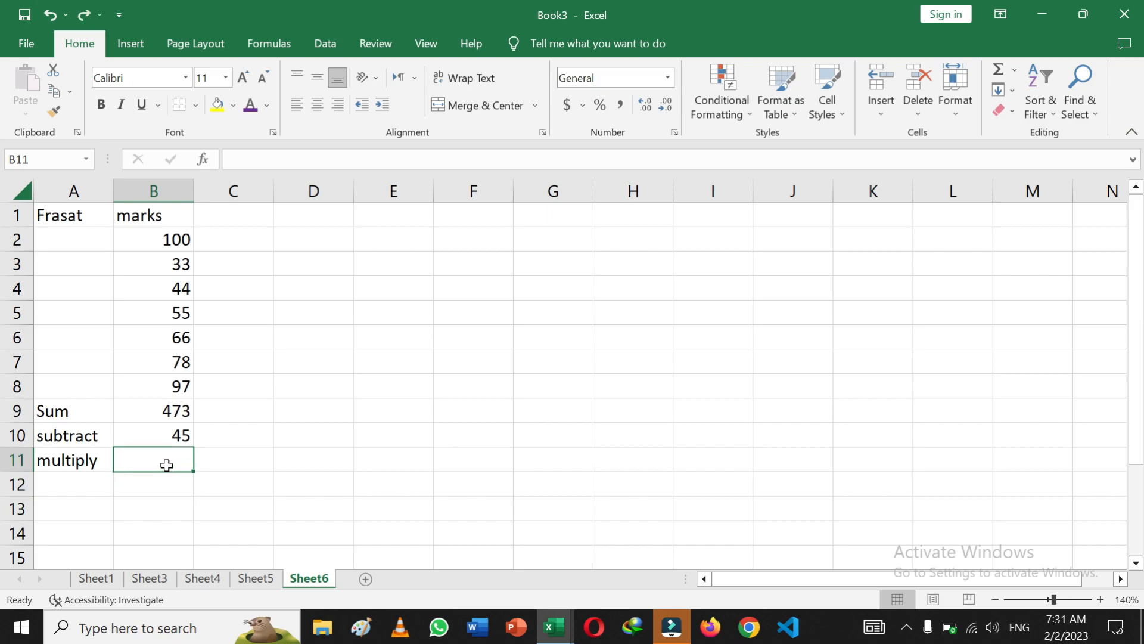
pyautogui.write('=(')
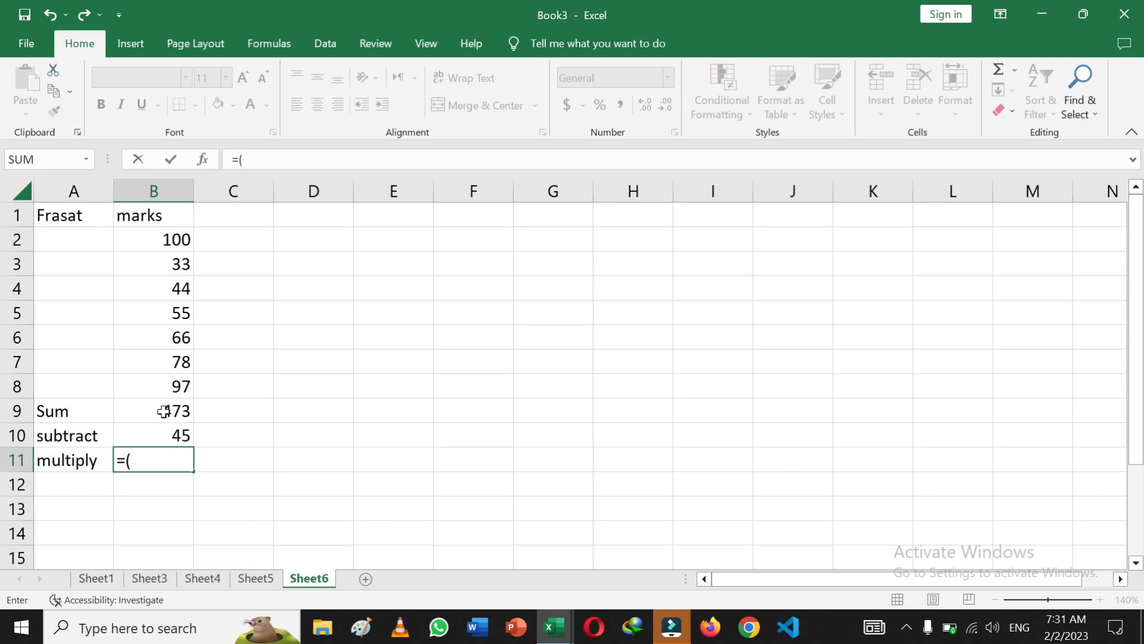
pyautogui.click(179, 361)
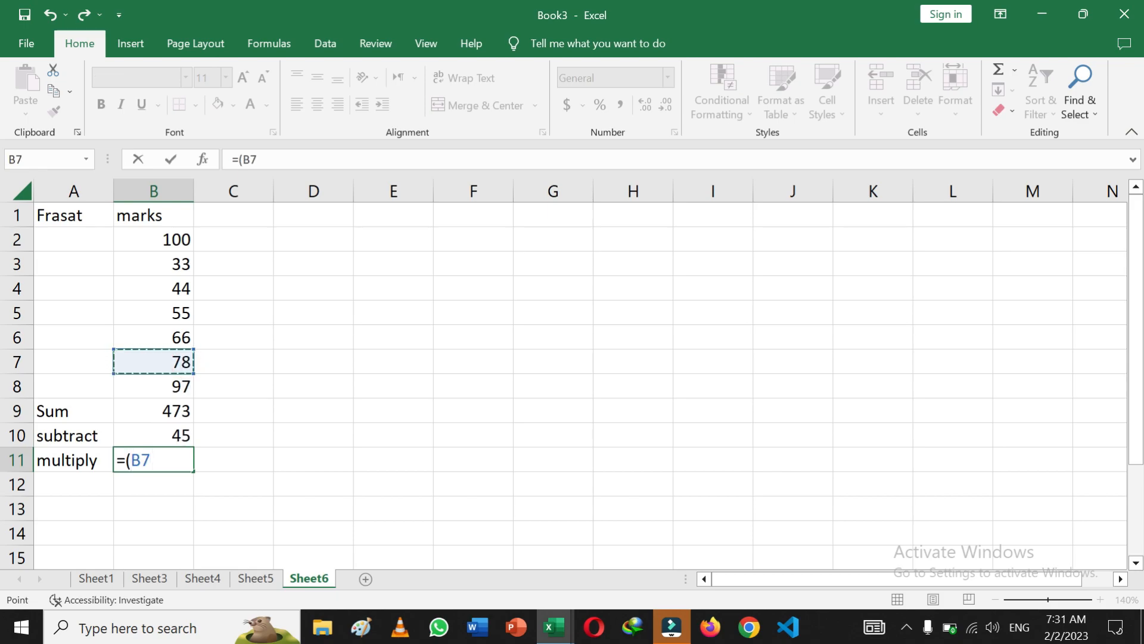
pyautogui.write('*')
pyautogui.click(189, 337)
pyautogui.write(')')
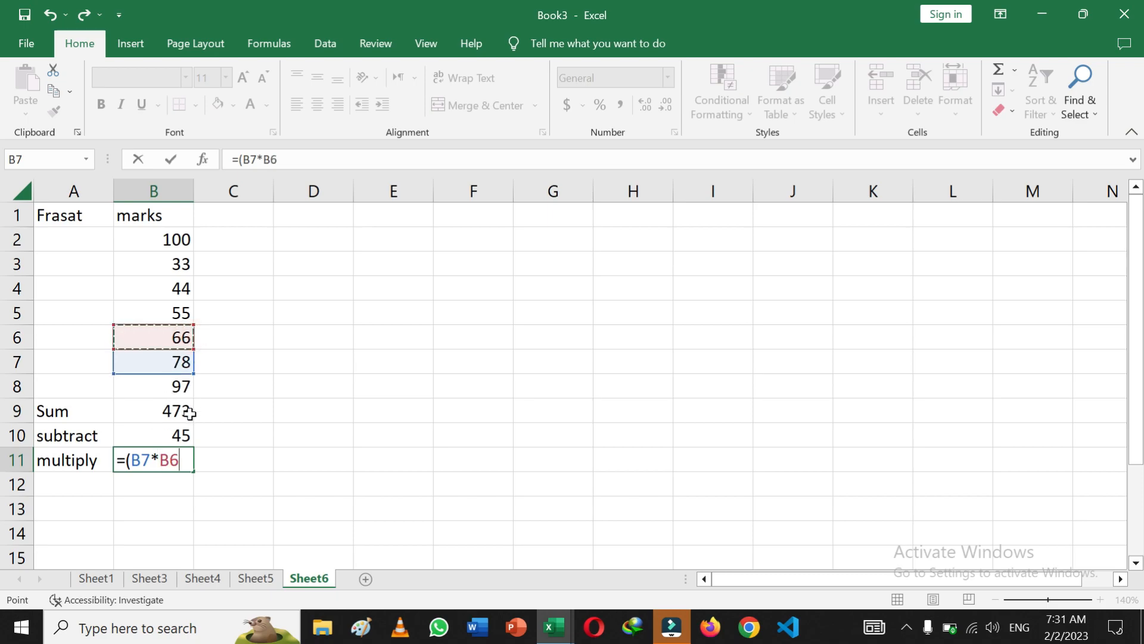
pyautogui.press('Return')
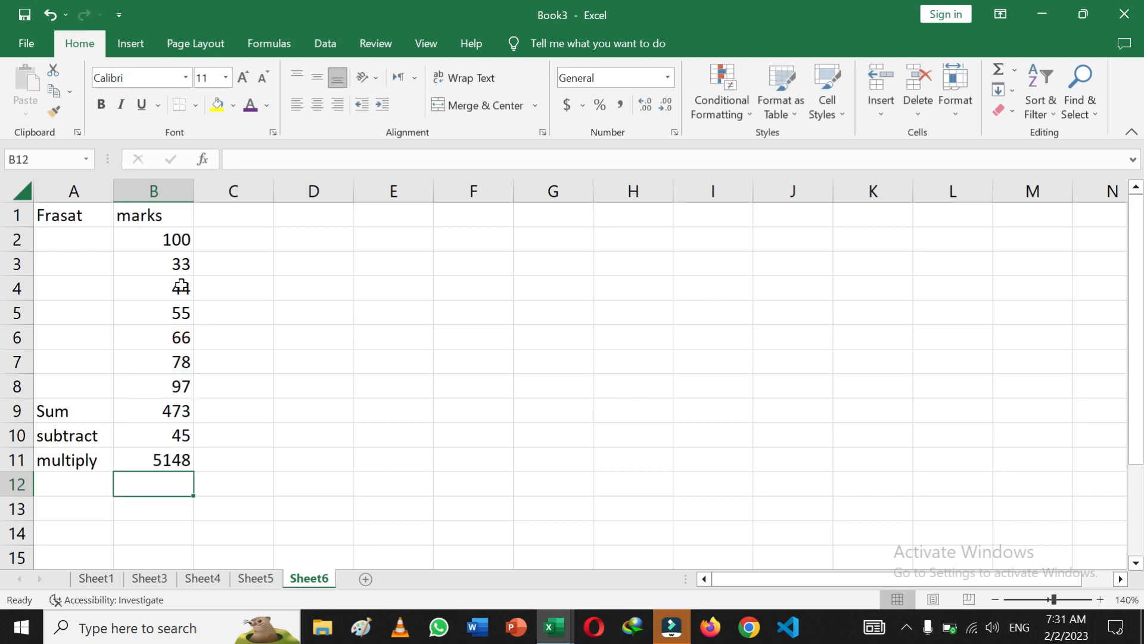
# - Label cell A12 as divide and enter the formula =(B4/B7) in cell B12
pyautogui.click(70, 488)
pyautogui.write('divide')
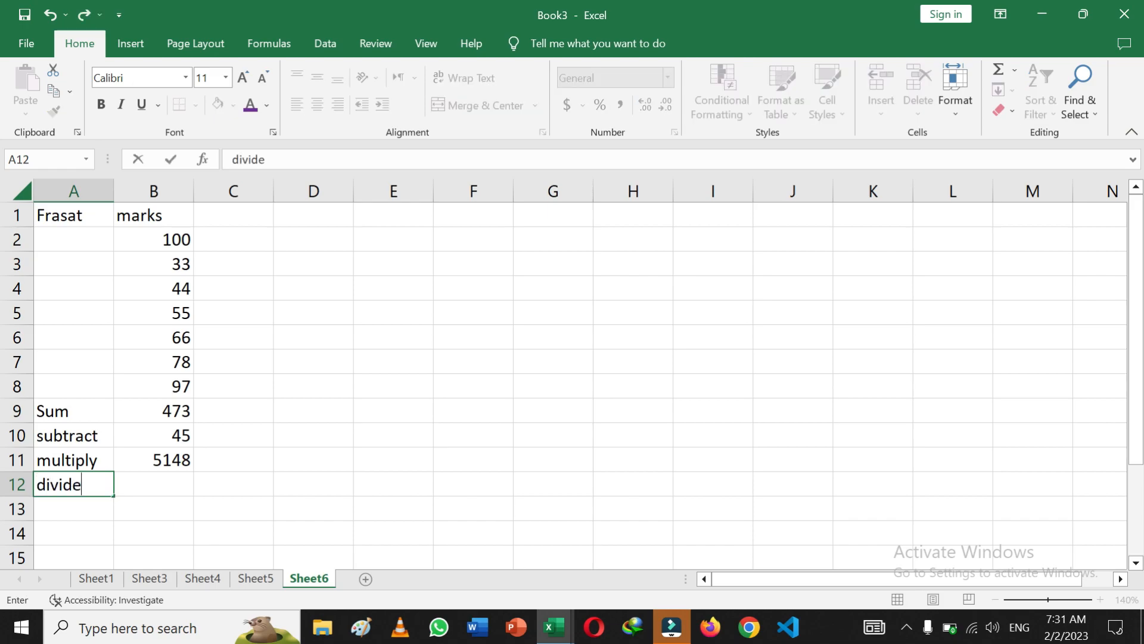
pyautogui.click(158, 486)
pyautogui.write('=9')
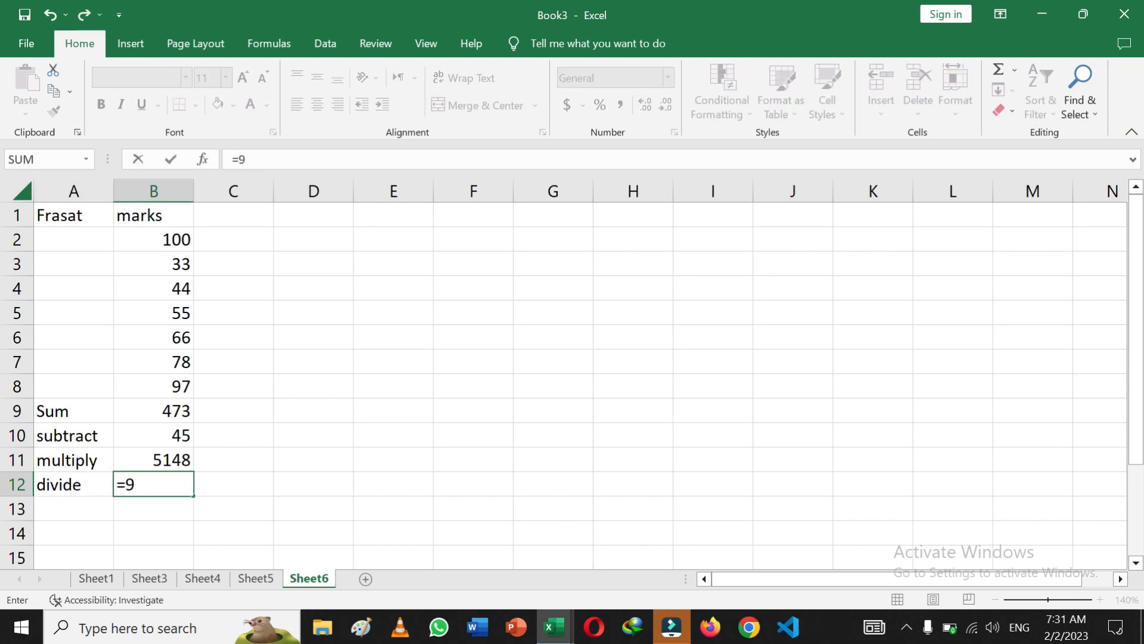
pyautogui.press('BackSpace')
pyautogui.write('(')
pyautogui.click(180, 296)
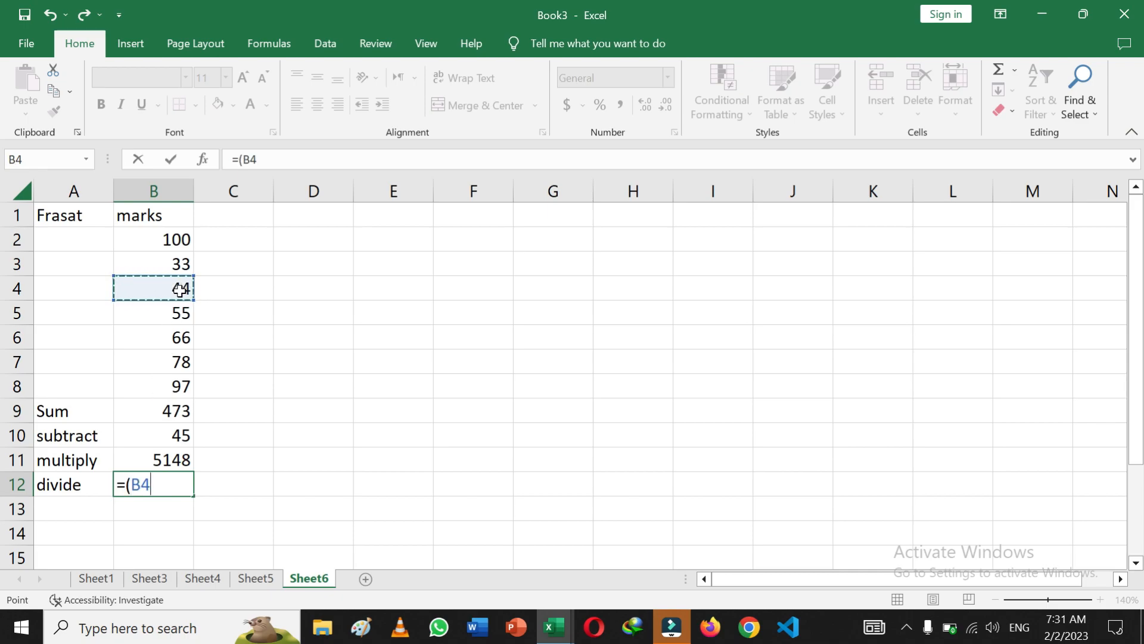
pyautogui.write('/')
pyautogui.click(183, 364)
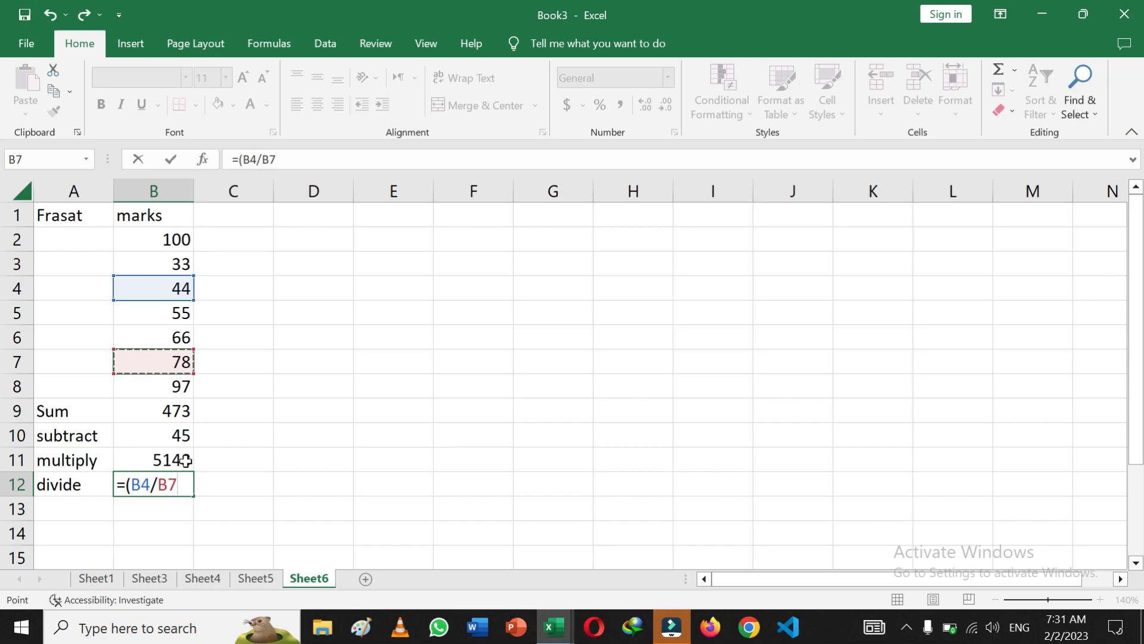
pyautogui.write(')')
pyautogui.press('Return')
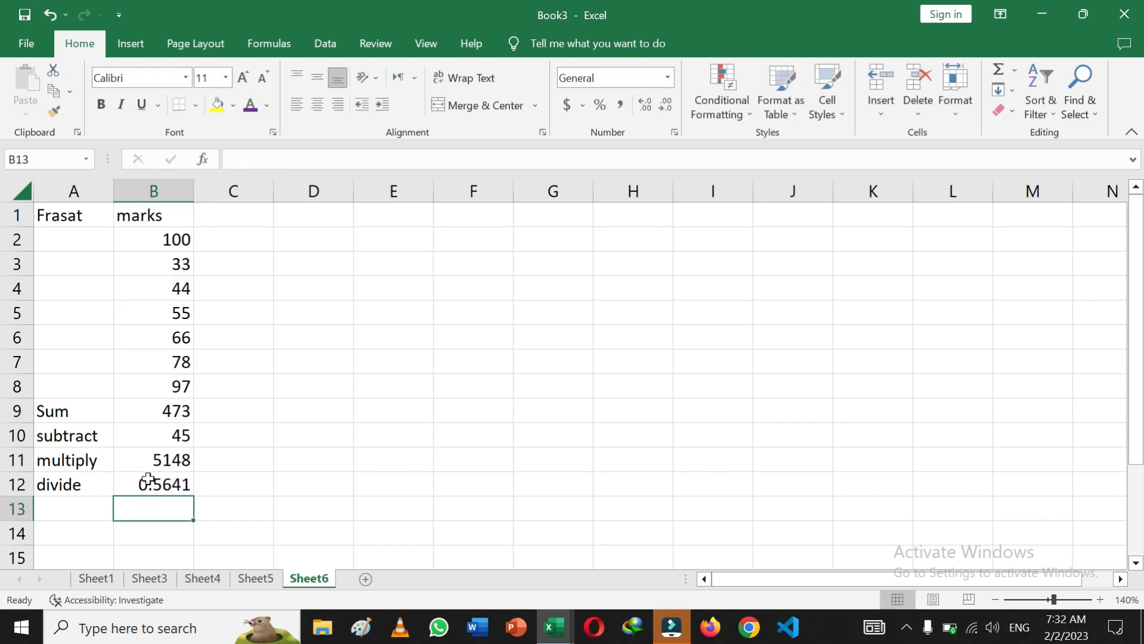
# - Label cell A13 as rem and try replacing the formula in B13 with =Mod without any arguments
pyautogui.click(71, 508)
pyautogui.write('remai')
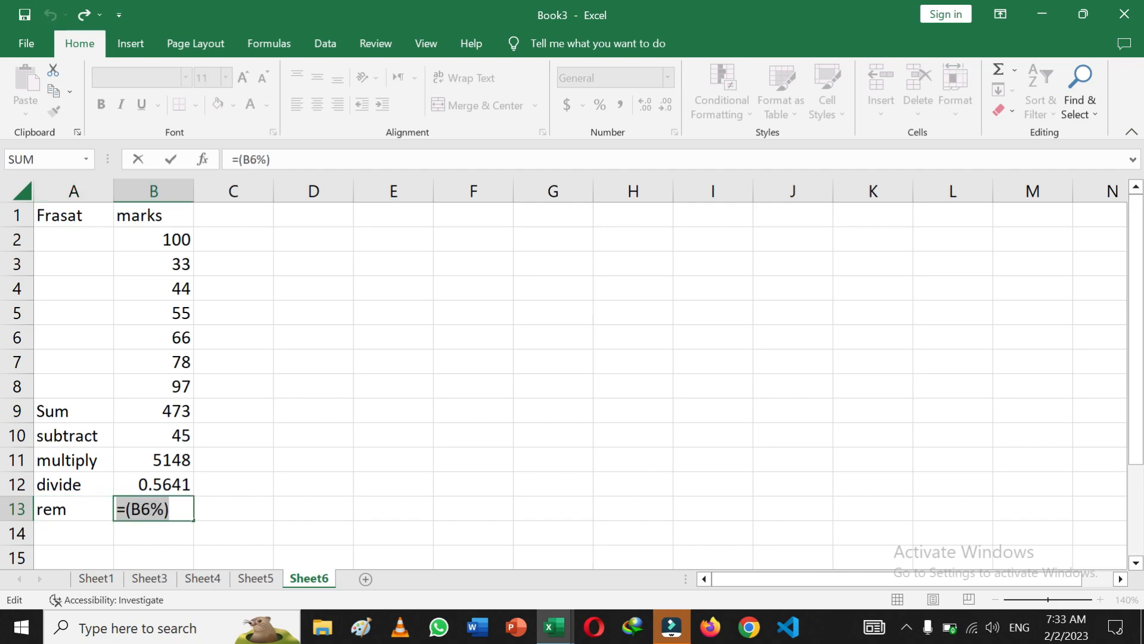
pyautogui.press('BackSpace')
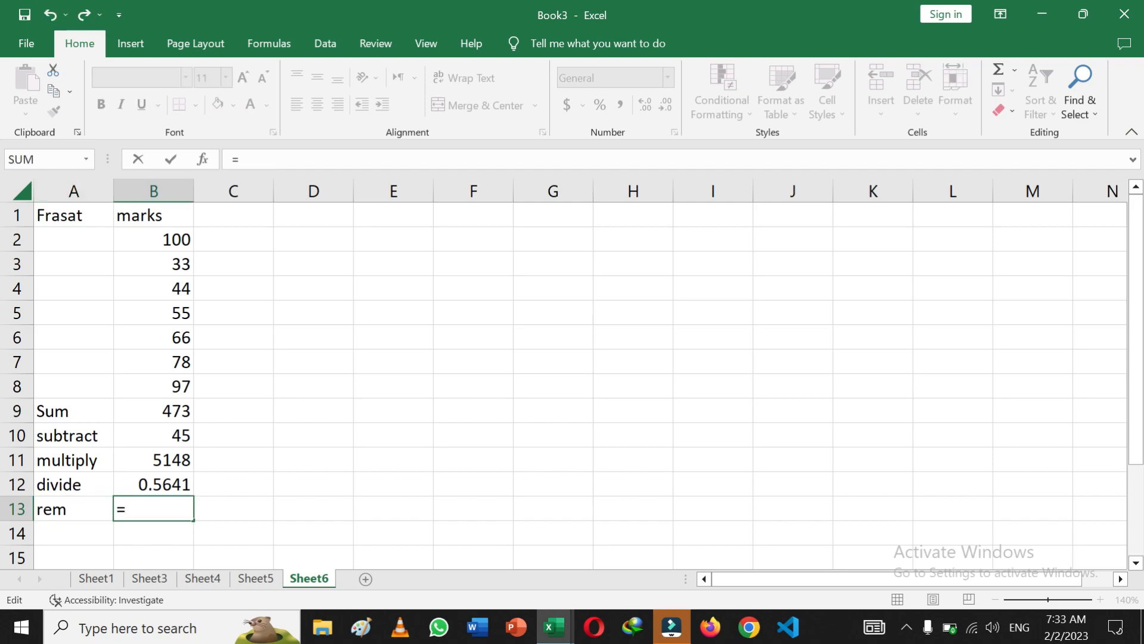
pyautogui.write('MO')
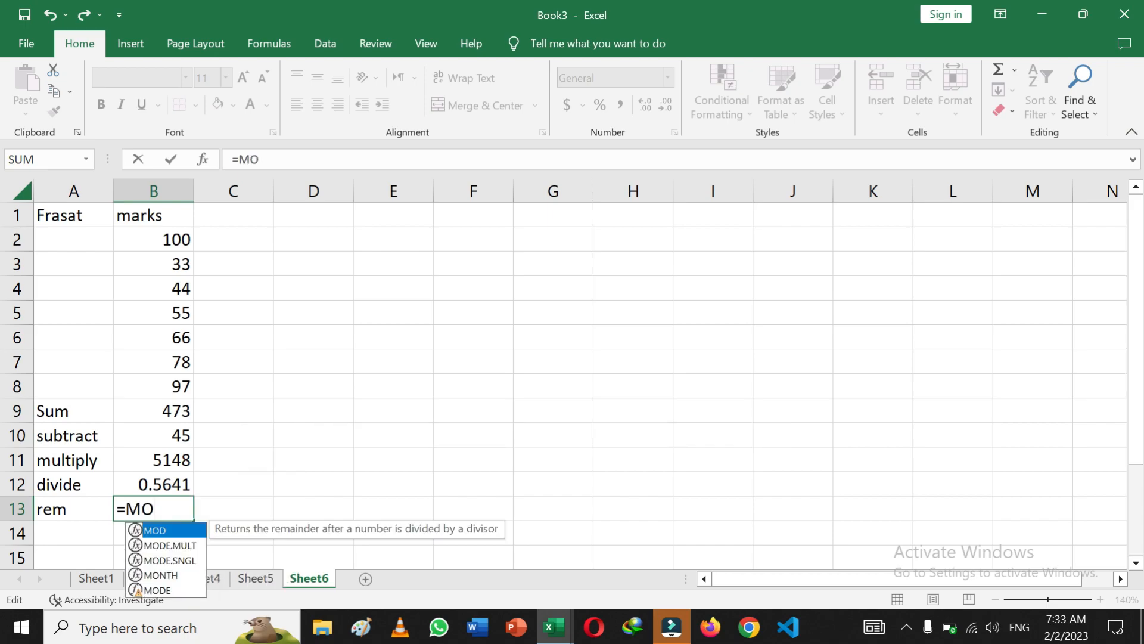
pyautogui.write('d')
pyautogui.press('Return')
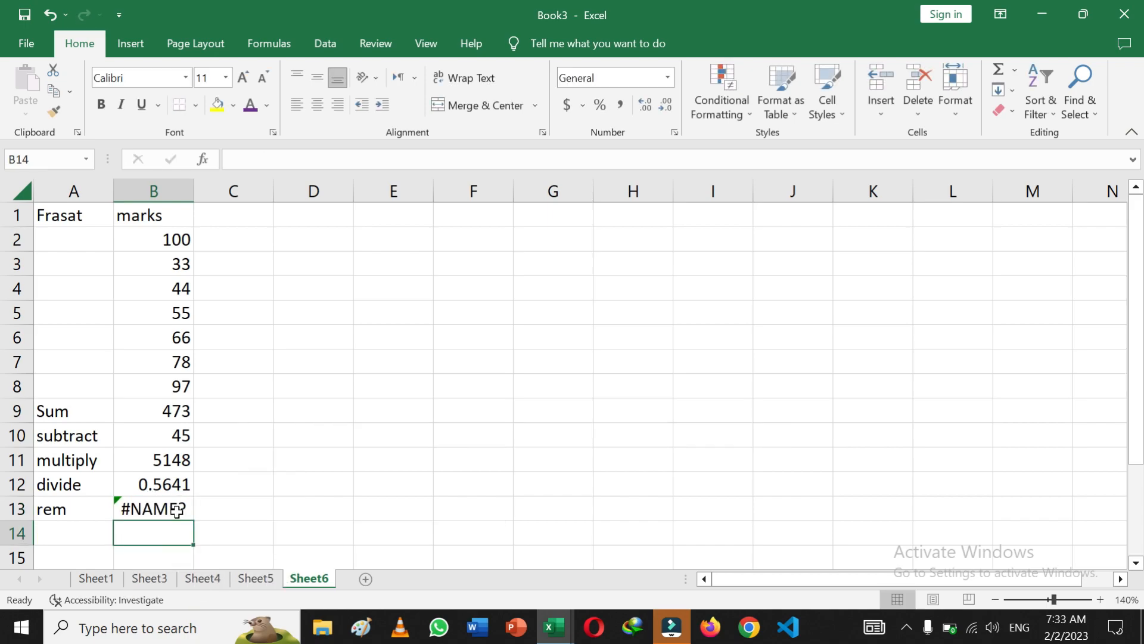
# - Complete the formula in B13 as =Mod(B2,B3) to get the remainder of dividing the first mark by the second
pyautogui.doubleClick(177, 510)
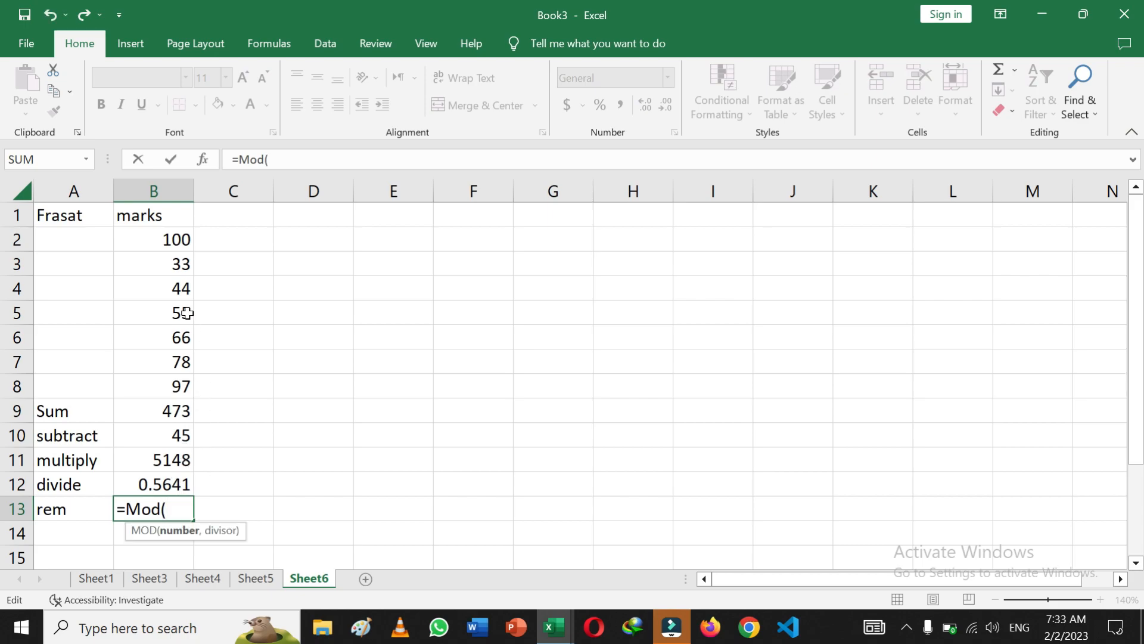
pyautogui.click(180, 238)
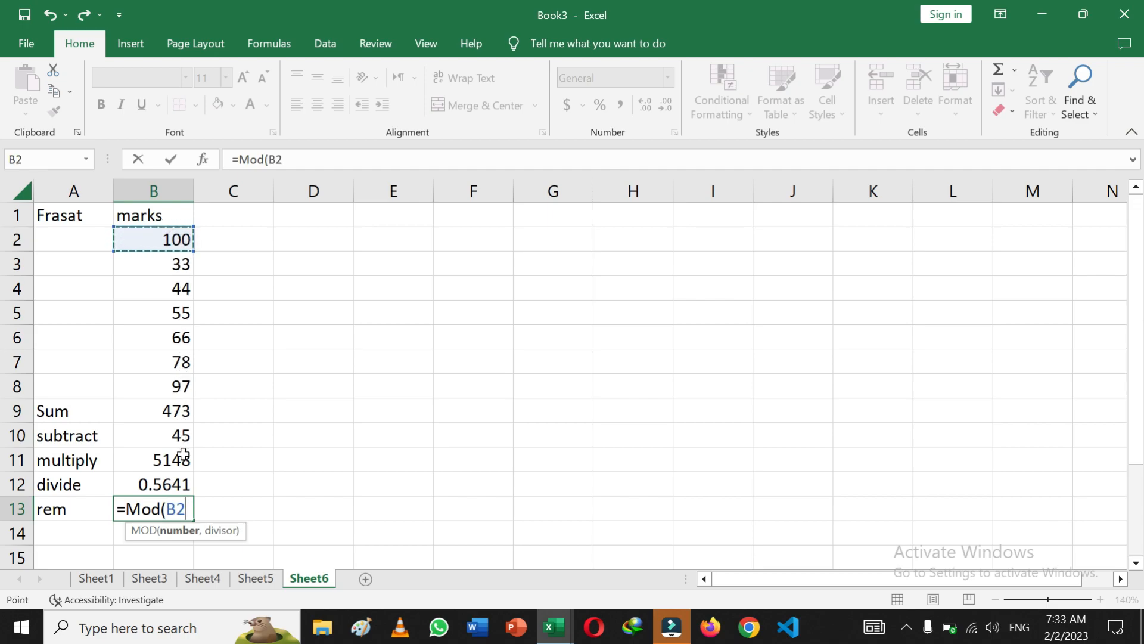
pyautogui.write(',')
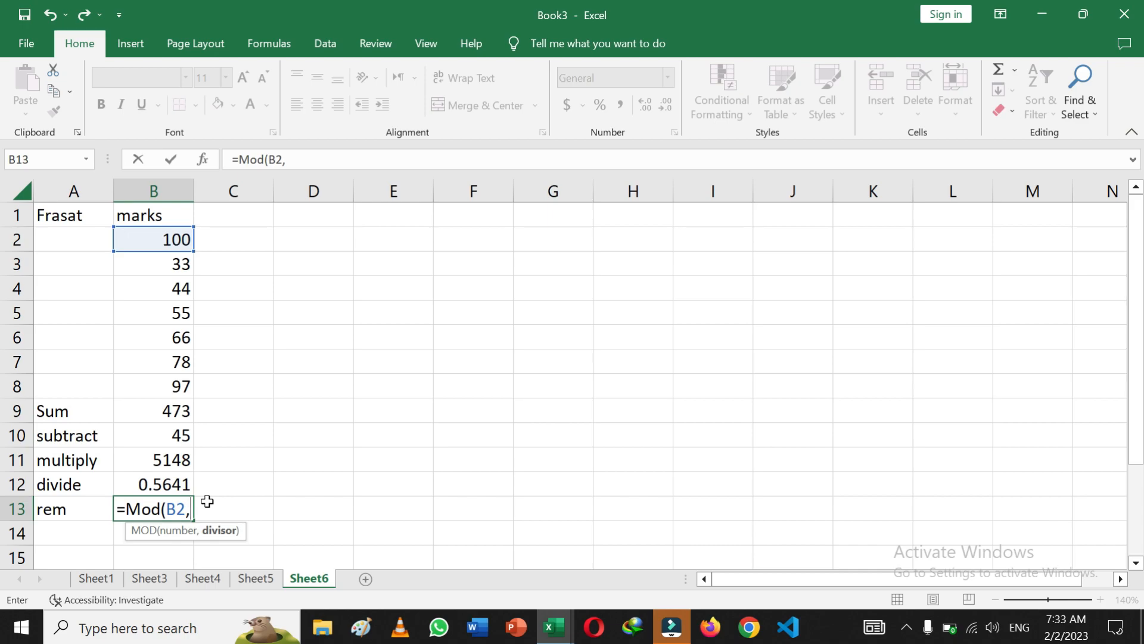
pyautogui.click(182, 269)
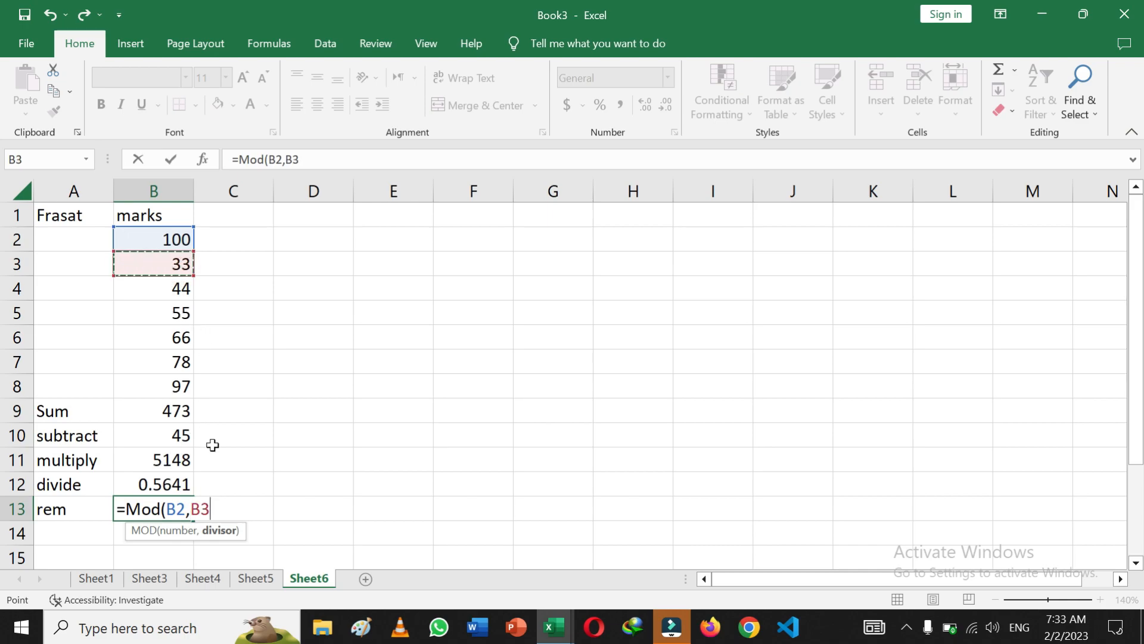
pyautogui.write(')')
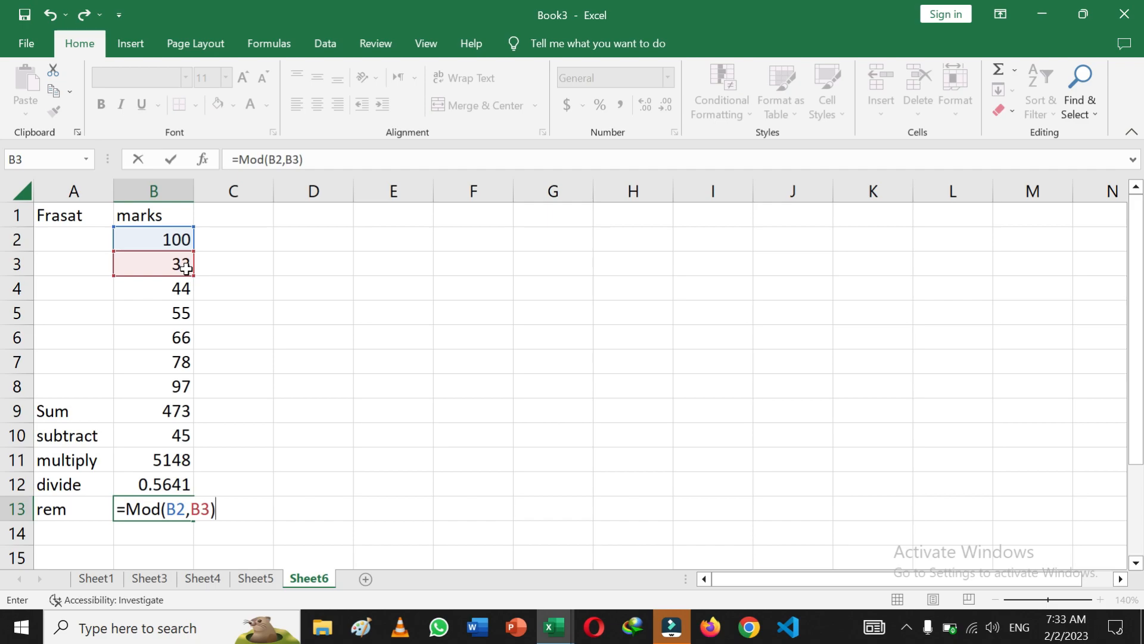
pyautogui.press('Return')
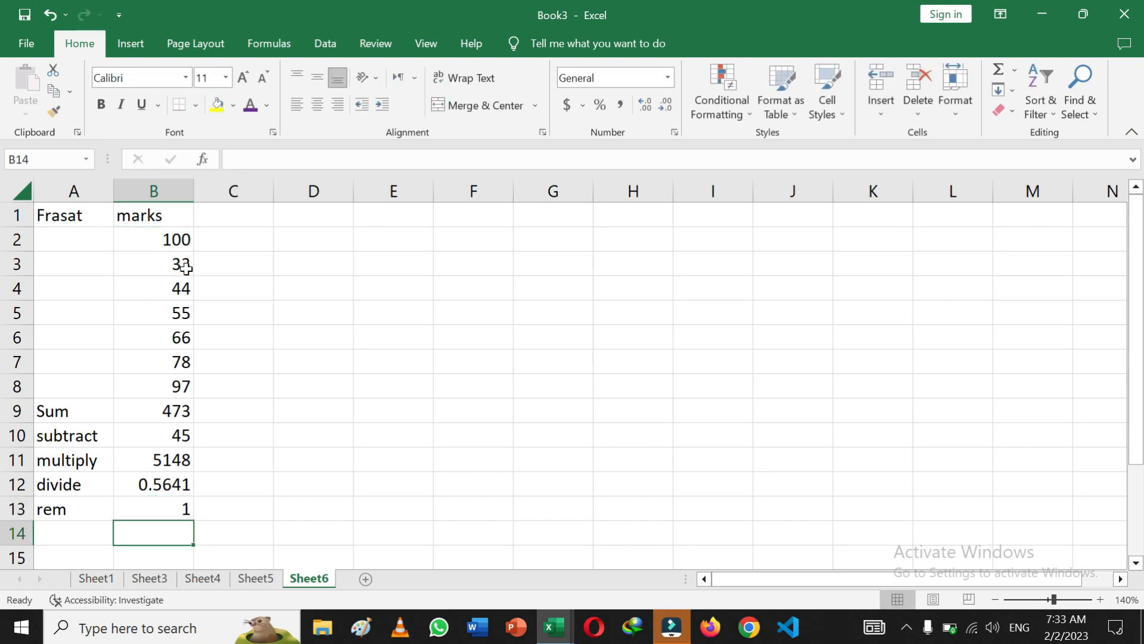
# - Examine the MOD formula in B13 and the two cells it refers to
pyautogui.doubleClick(182, 509)
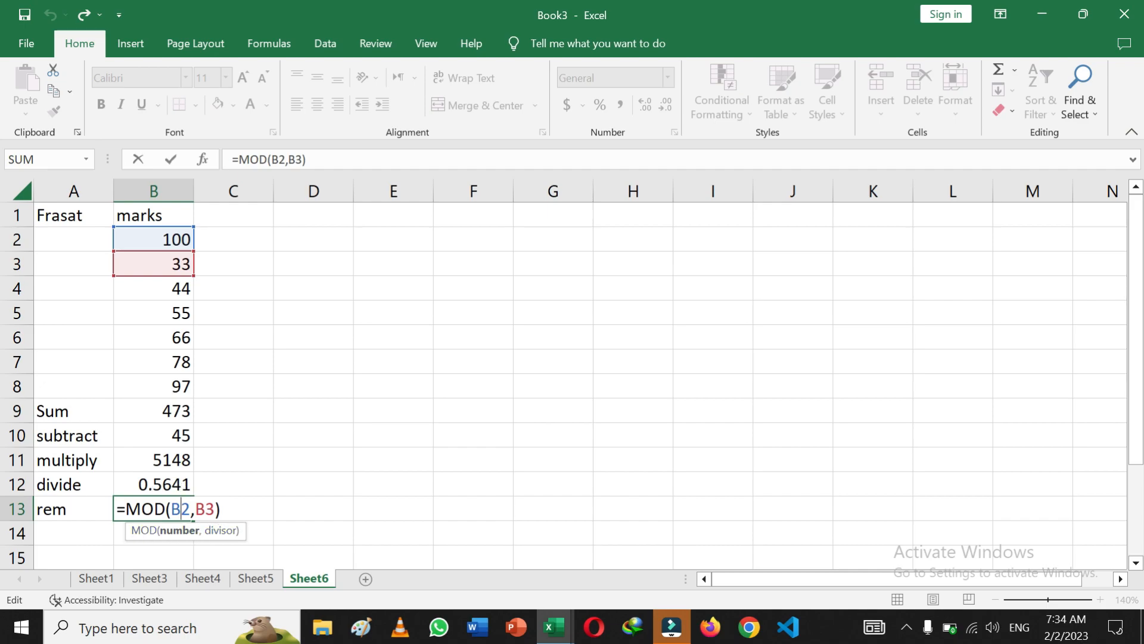
pyautogui.scroll(-2, 238, 465)
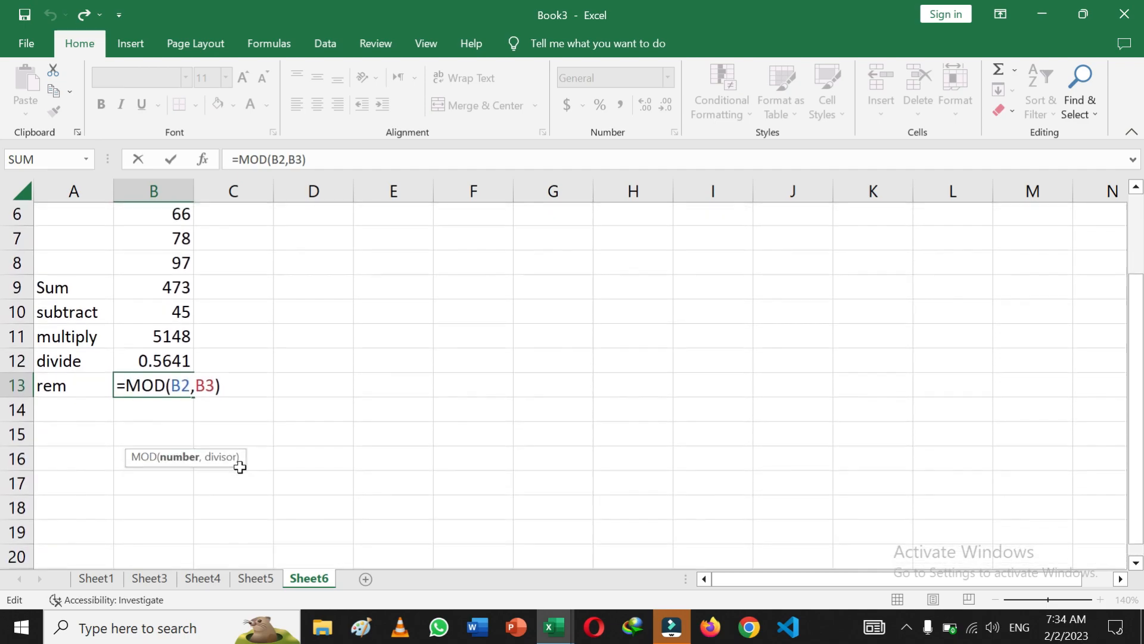
pyautogui.scroll(2, 239, 467)
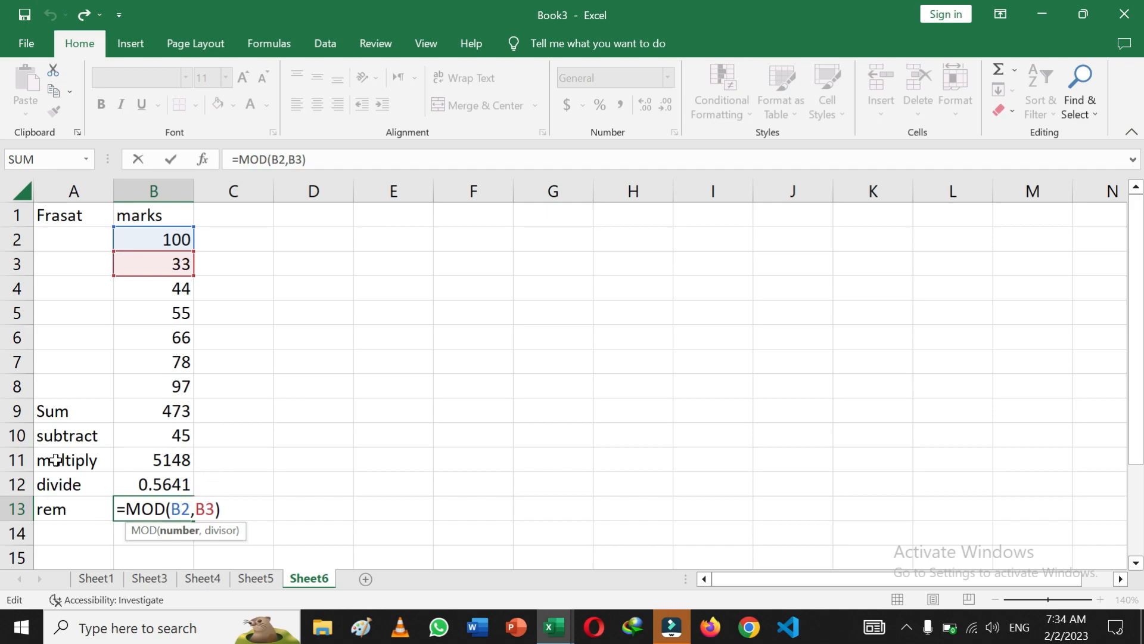
# - Label cell A14 as min, directly below the rem label
pyautogui.click(66, 533)
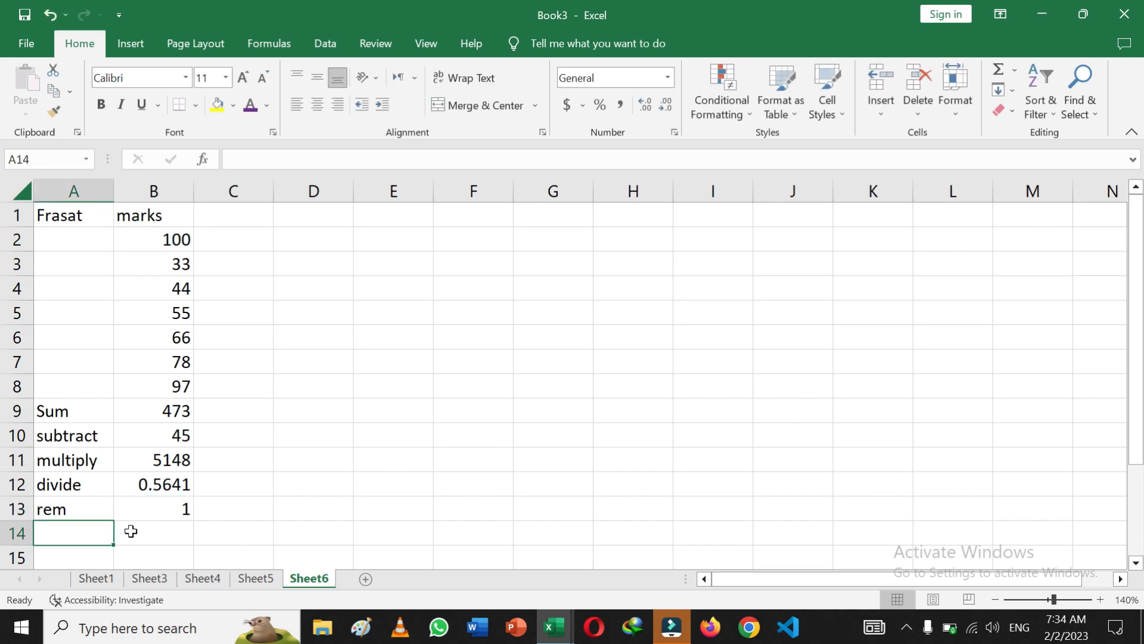
pyautogui.scroll(-1, 130, 531)
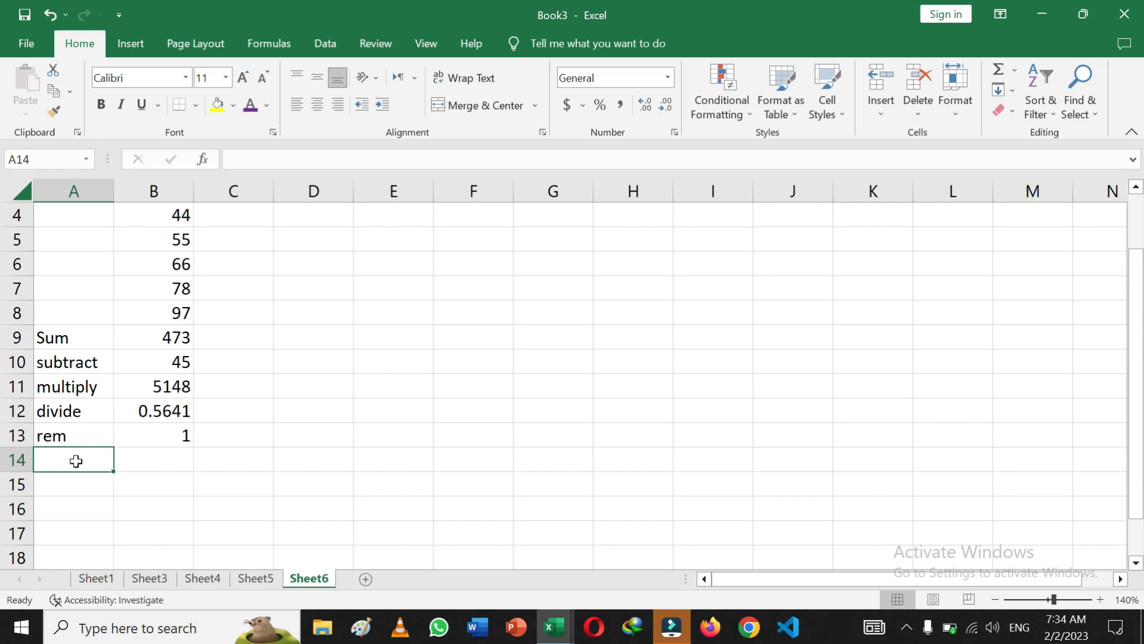
pyautogui.write('min')
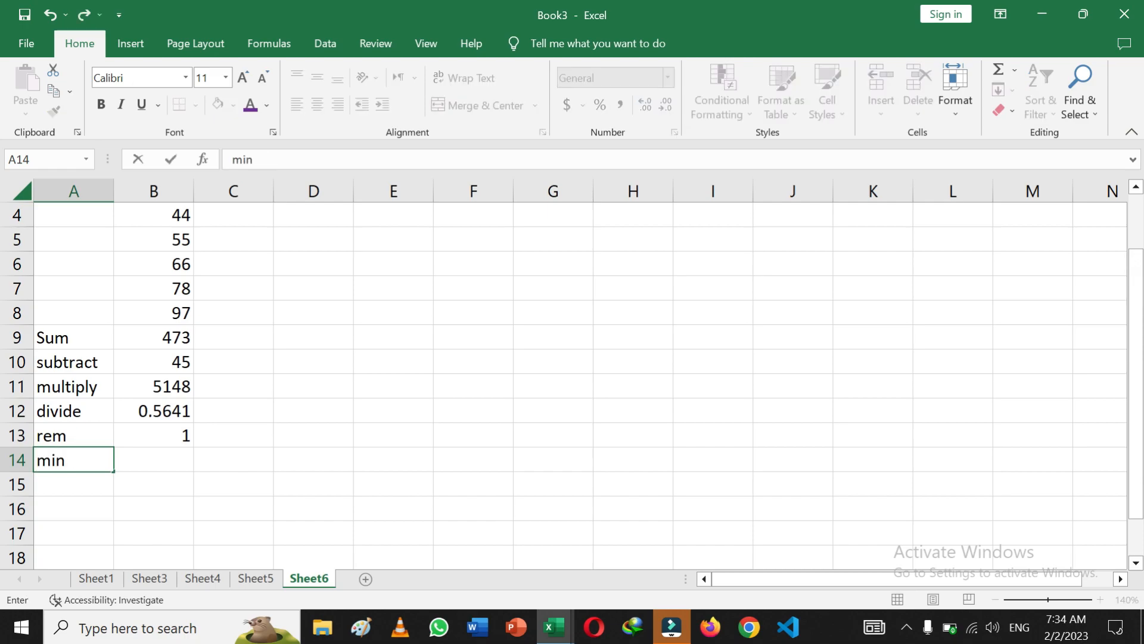
# - Start a MIN formula in cell B14 with a range that begins at the first mark, B2
pyautogui.click(144, 465)
pyautogui.write('=')
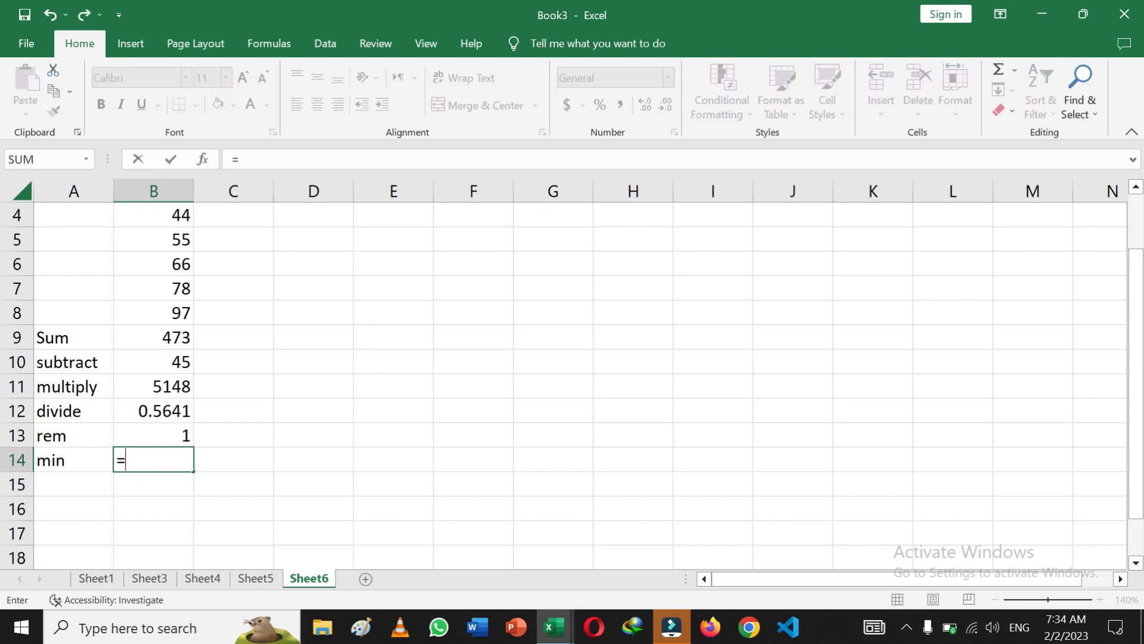
pyautogui.scroll(1, 242, 488)
pyautogui.write('min')
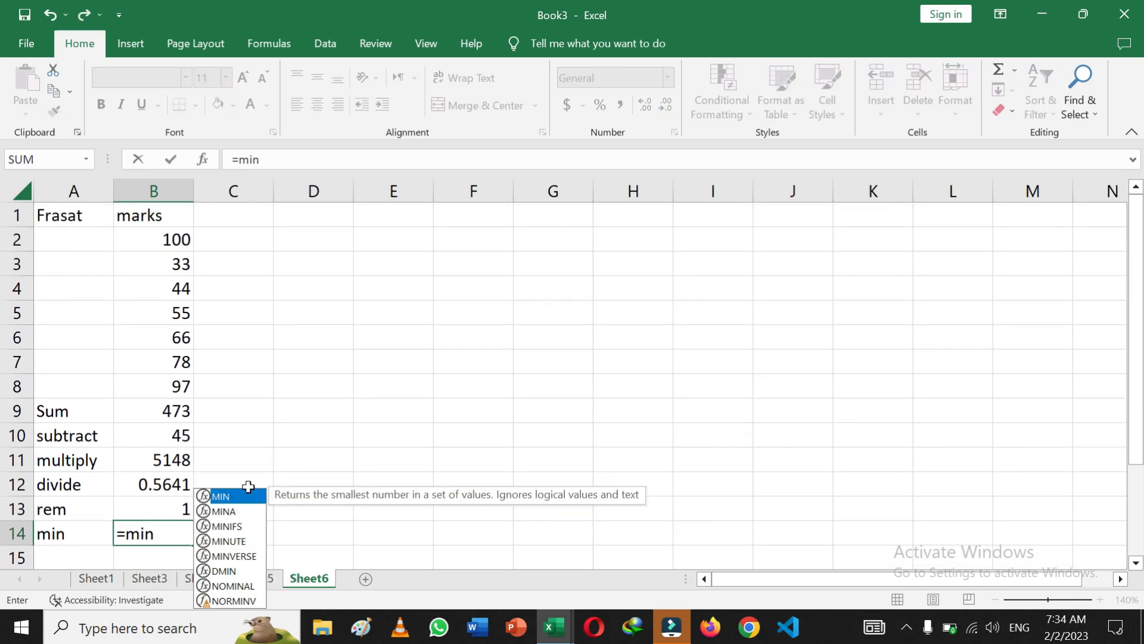
pyautogui.write('(')
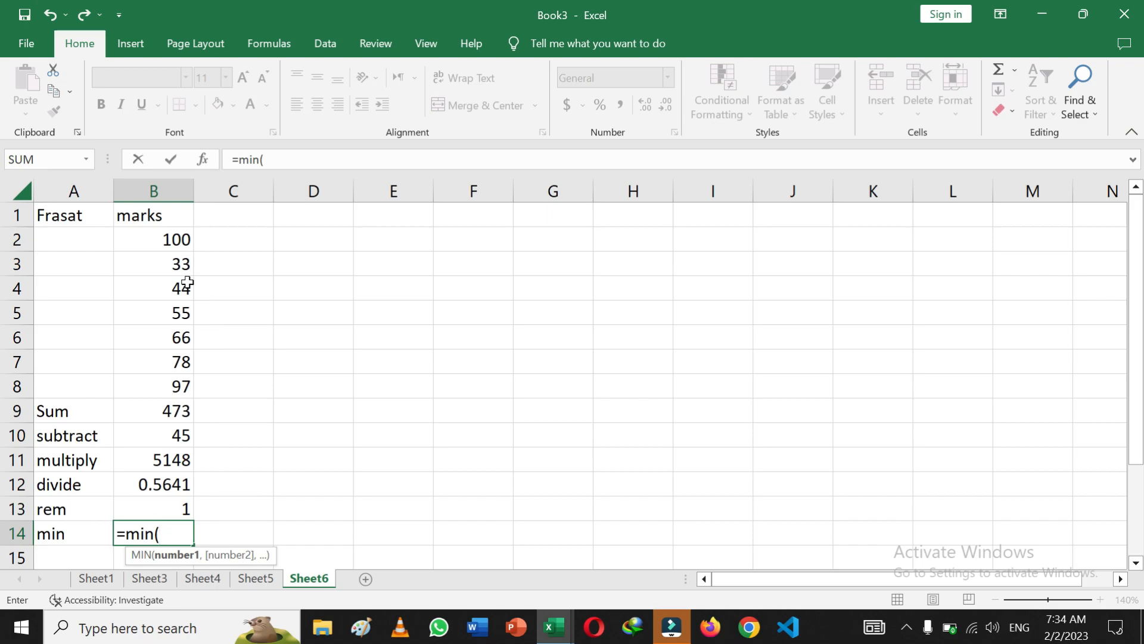
pyautogui.click(169, 240)
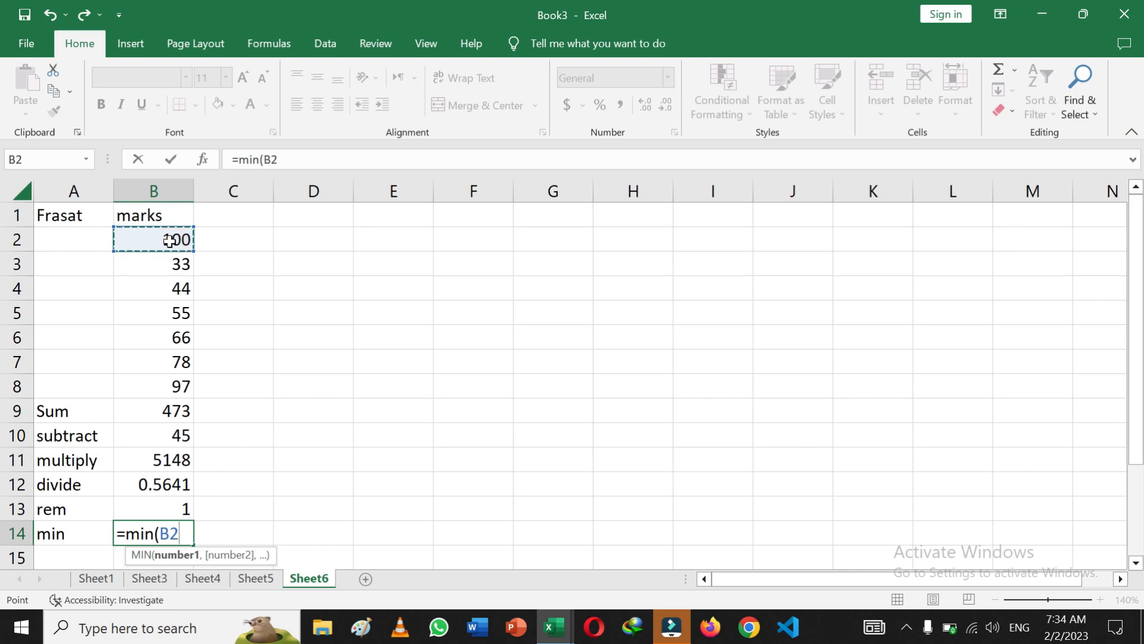
pyautogui.press('F8')
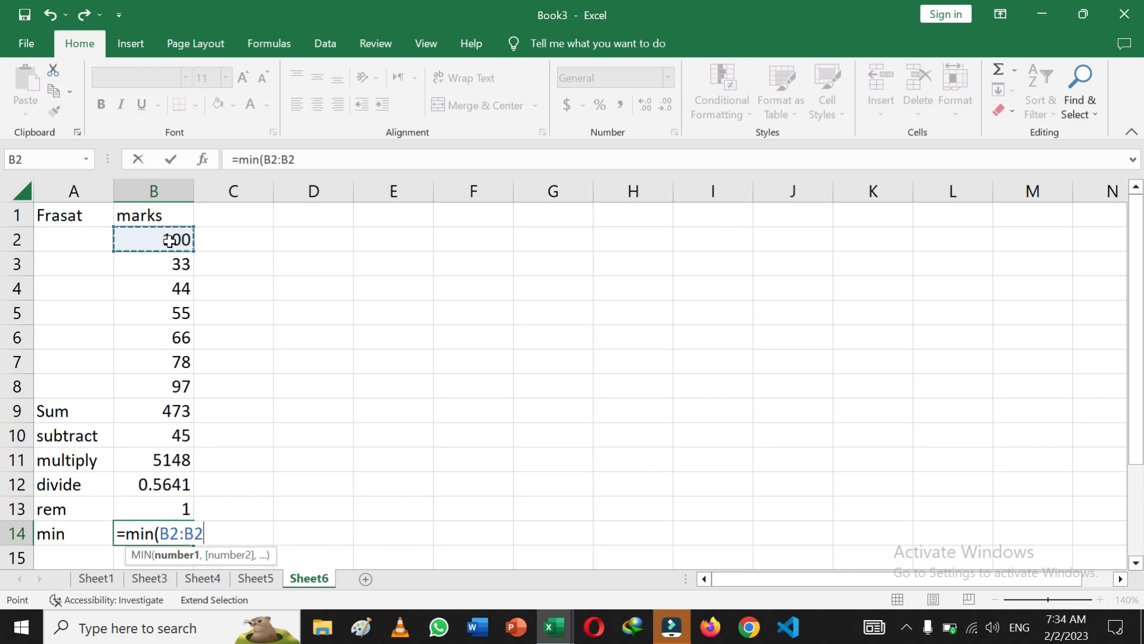
pyautogui.press('BackSpace')
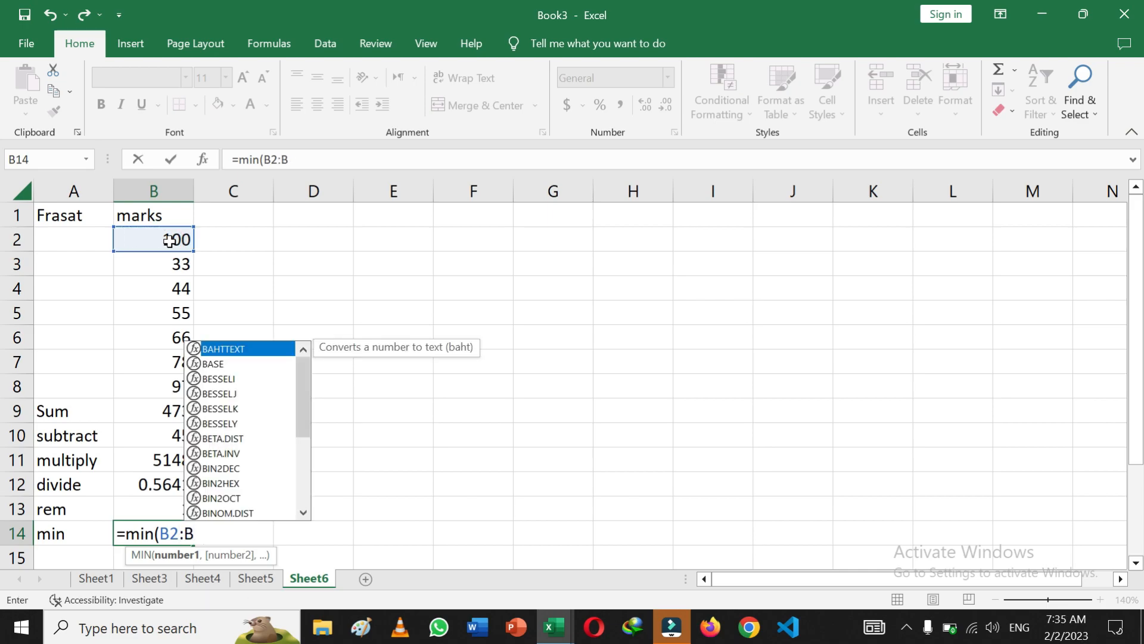
pyautogui.press('BackSpace')
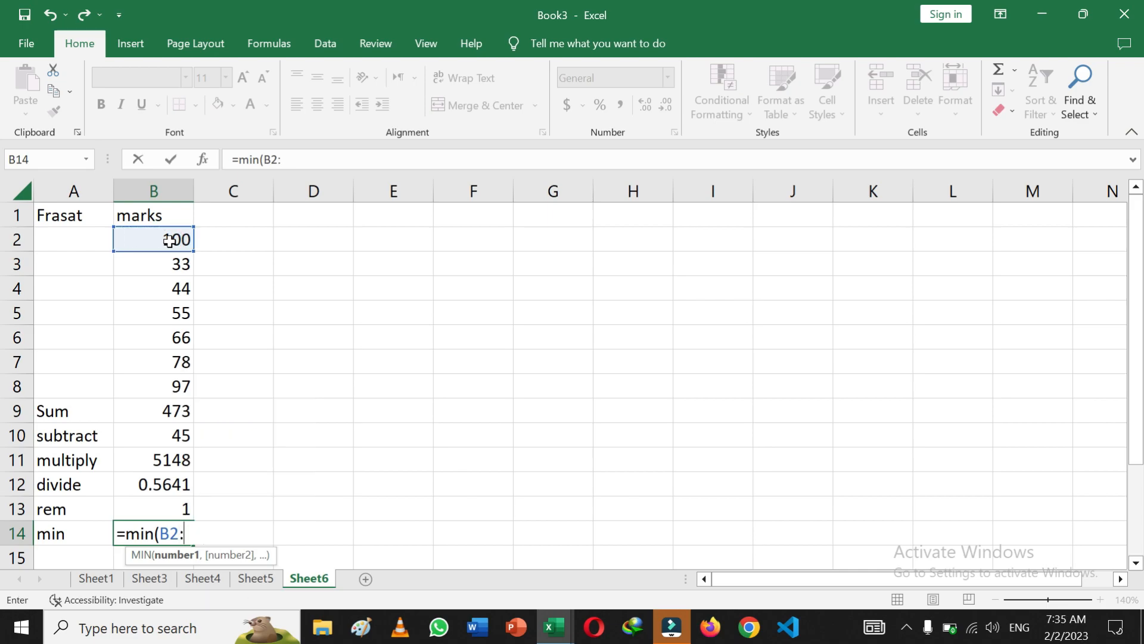
pyautogui.click(182, 390)
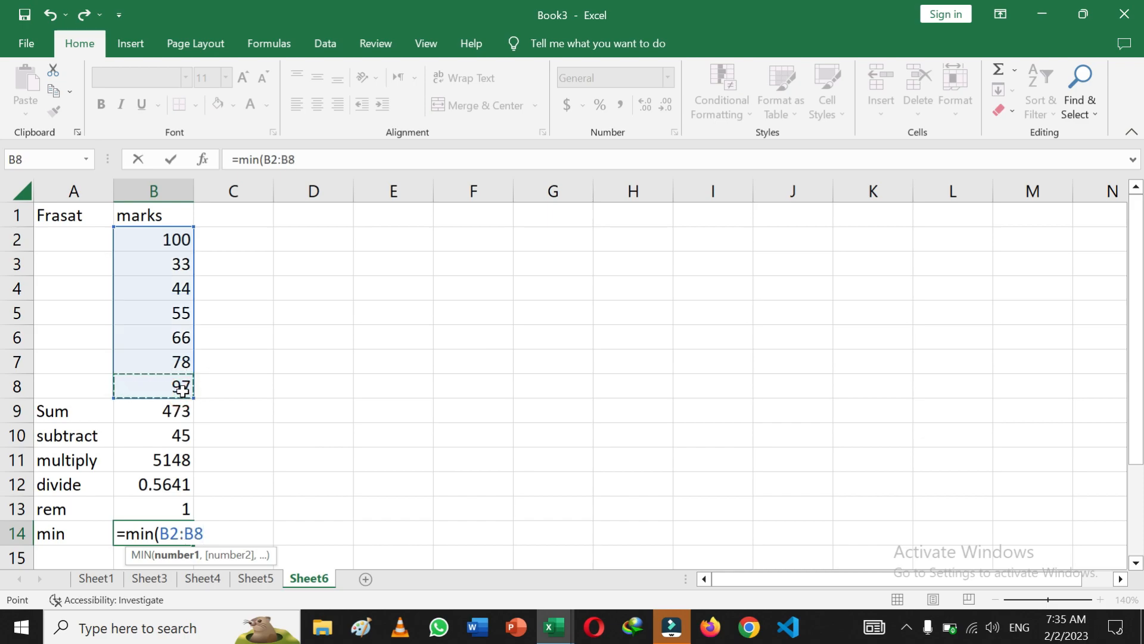
pyautogui.write(',')
pyautogui.click(182, 467)
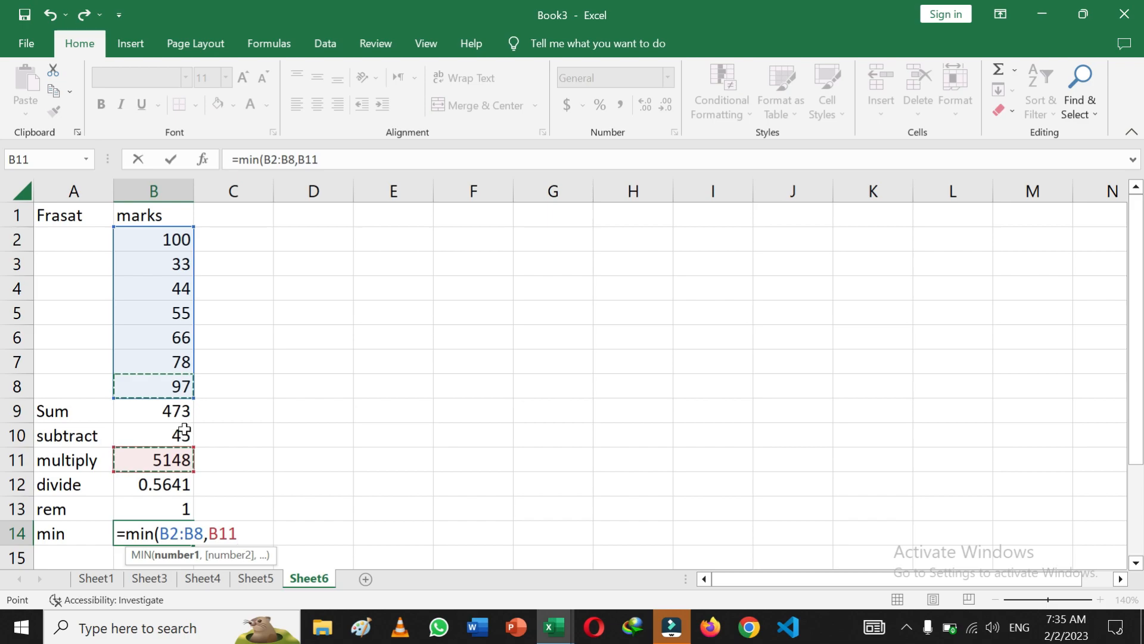
pyautogui.press('BackSpace')
pyautogui.press('BackSpace')
pyautogui.press('BackSpace')
pyautogui.press('BackSpace')
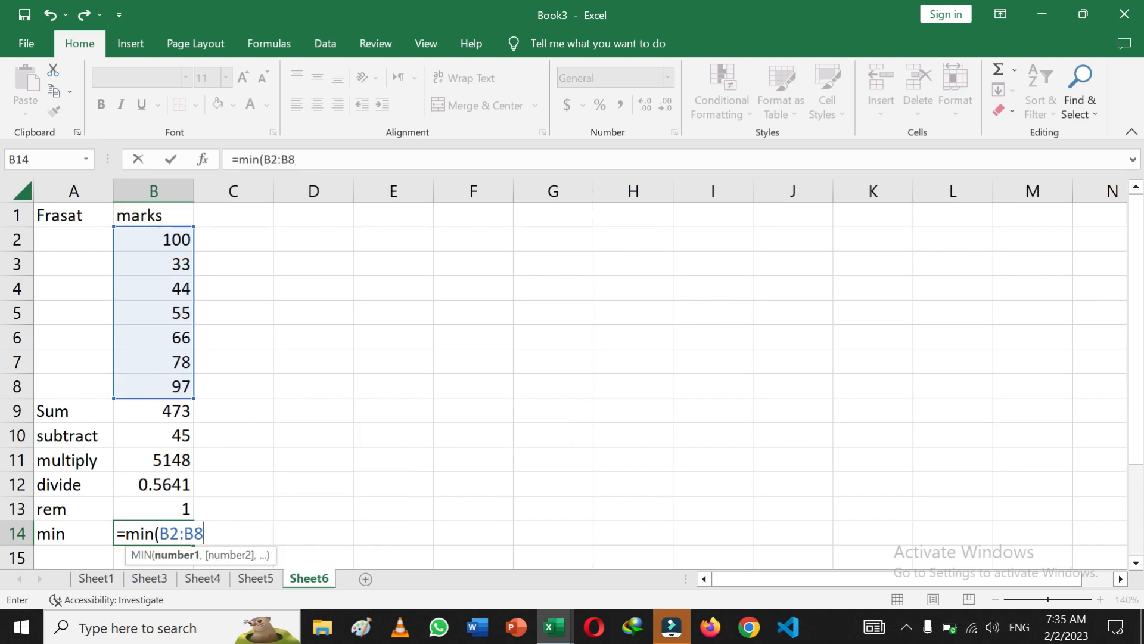
pyautogui.press('BackSpace')
pyautogui.press('BackSpace')
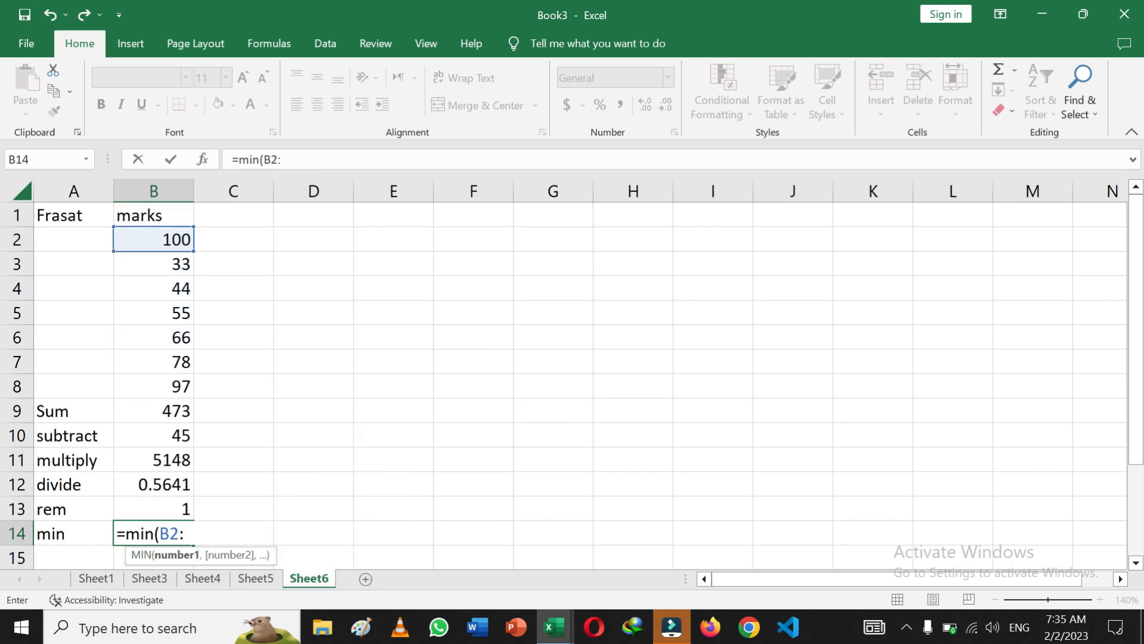
# - Complete the formula in B14 as =min(B2:B10), ending the range at the subtract result
pyautogui.click(173, 435)
pyautogui.scroll(-1, 263, 503)
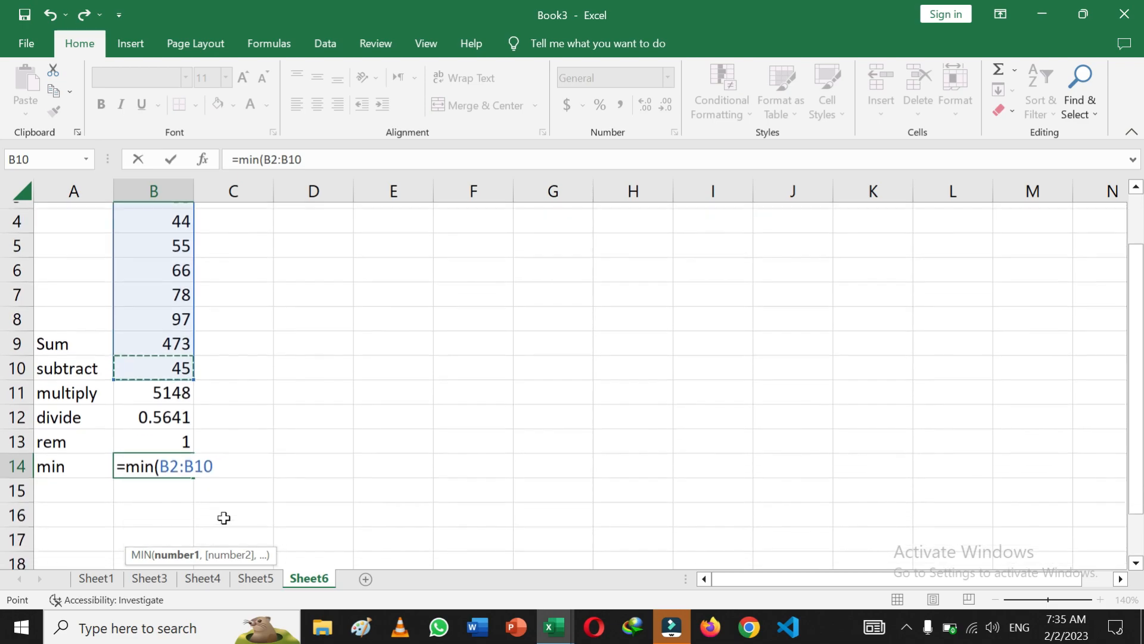
pyautogui.scroll(1, 238, 501)
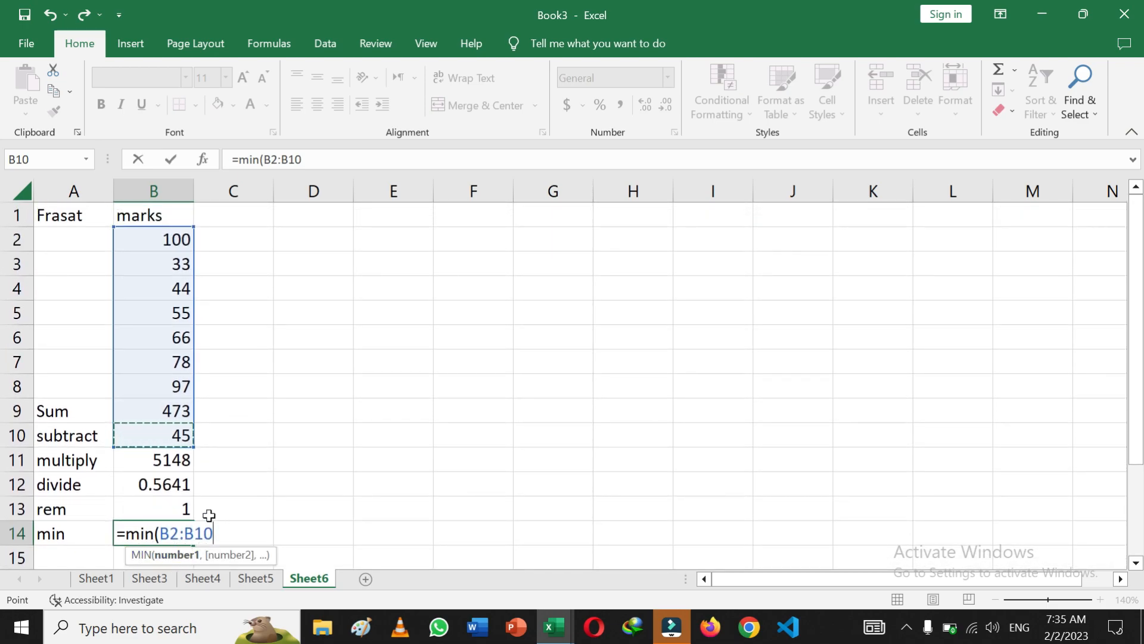
pyautogui.write(')')
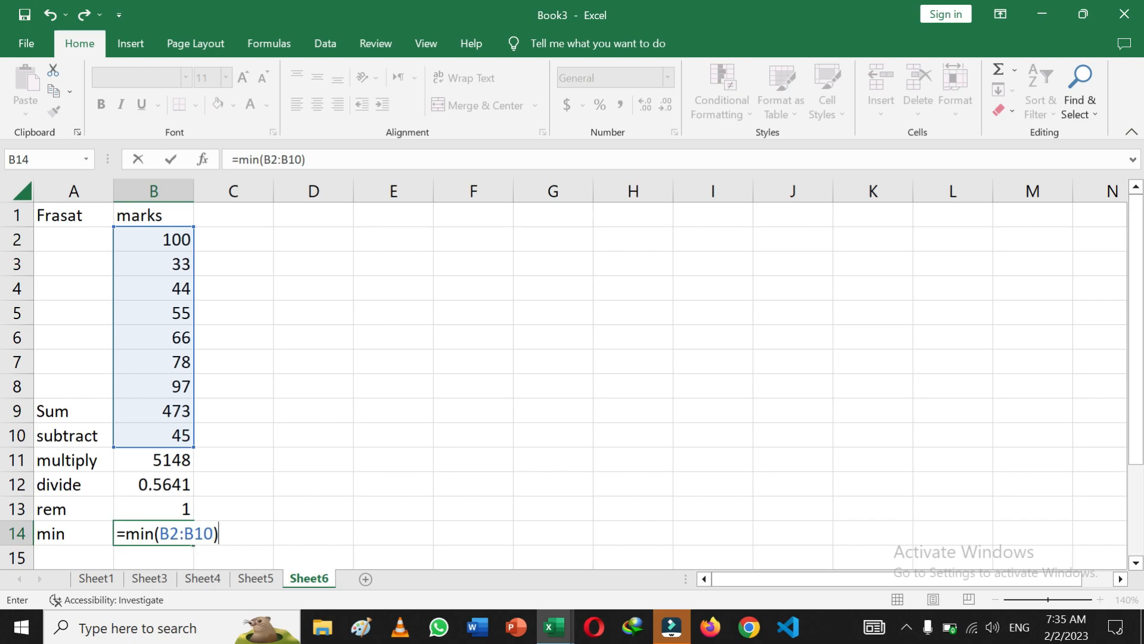
pyautogui.press('Return')
# - Label cell A15 as max, directly below the min label
pyautogui.scroll(-1, 108, 522)
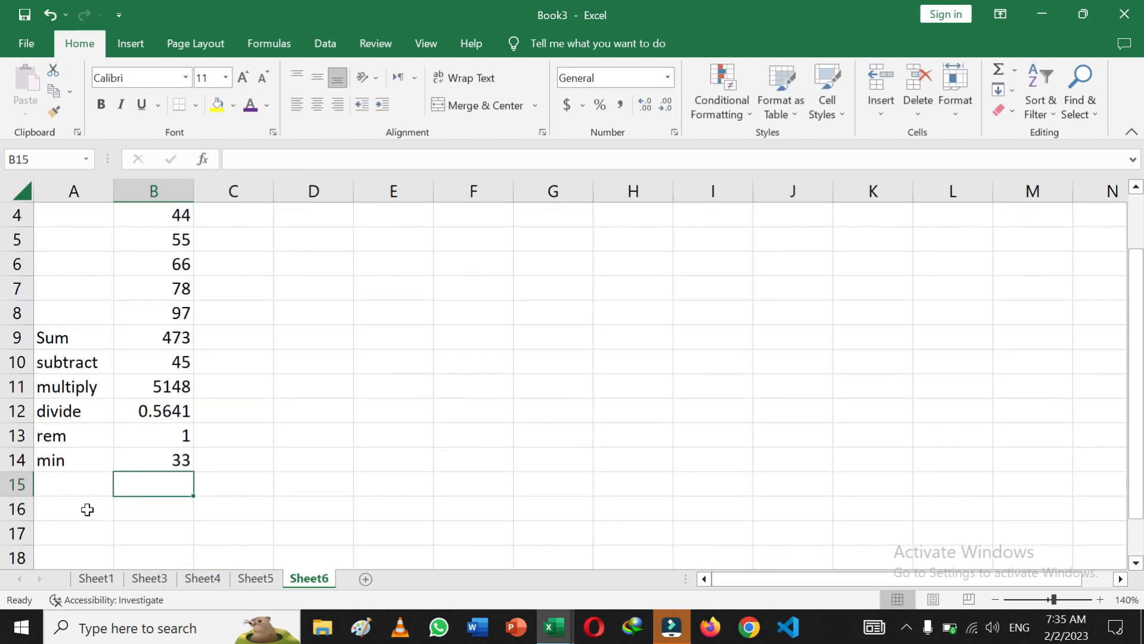
pyautogui.click(62, 482)
pyautogui.write('max')
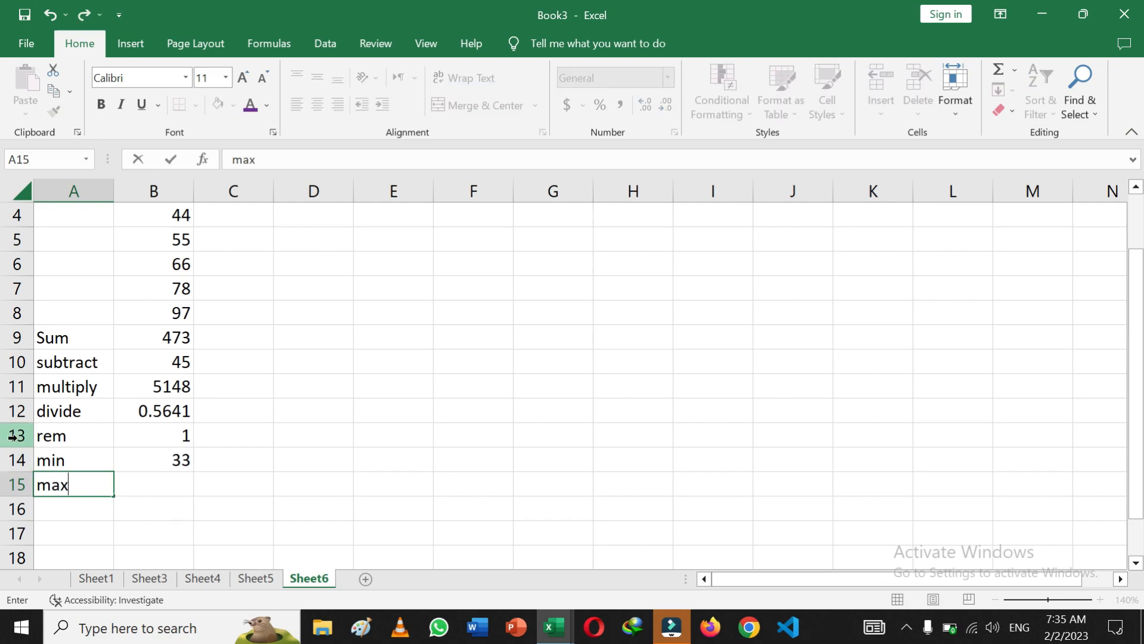
# - Enter =max(B4:B9) in cell B15 to get the largest value from B4 through the Sum result
pyautogui.click(158, 483)
pyautogui.write('=max')
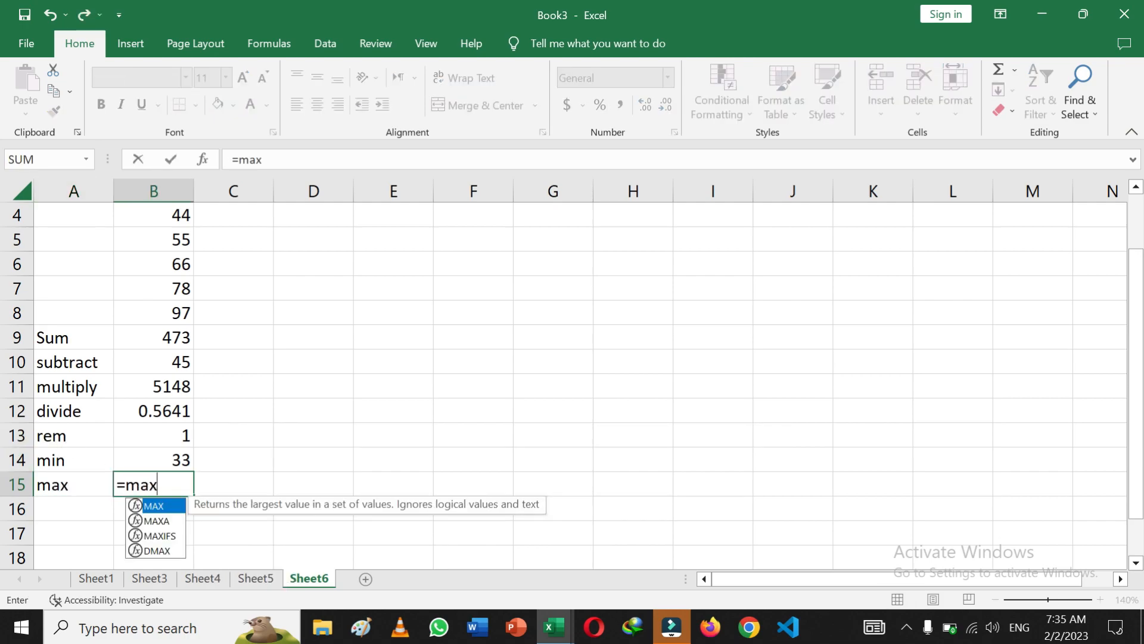
pyautogui.write('(')
pyautogui.click(177, 216)
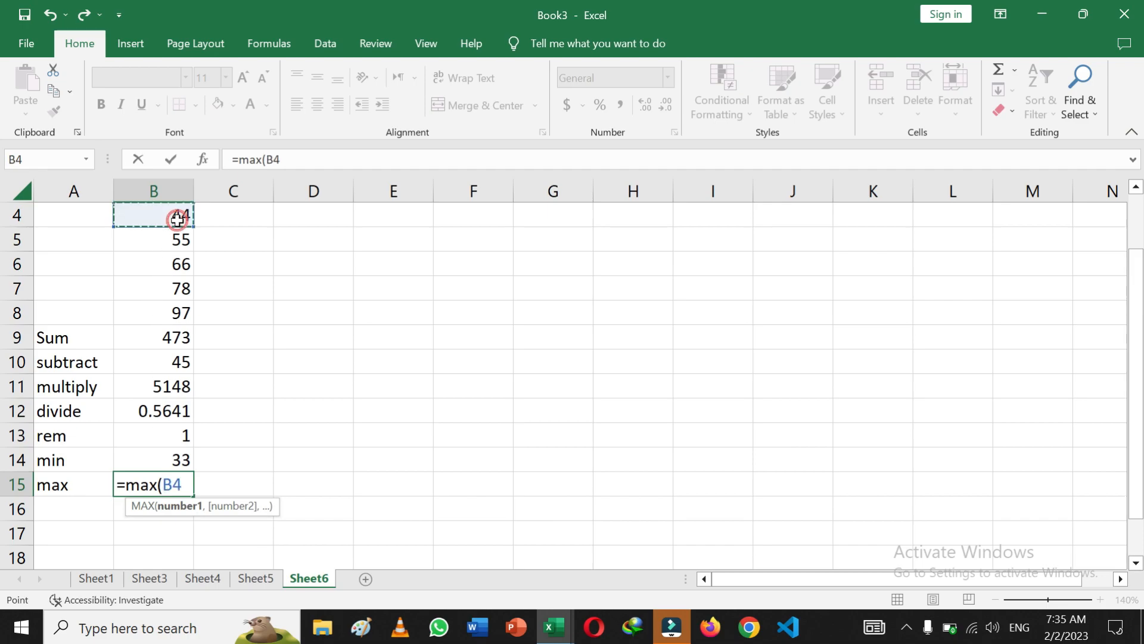
pyautogui.press('F8')
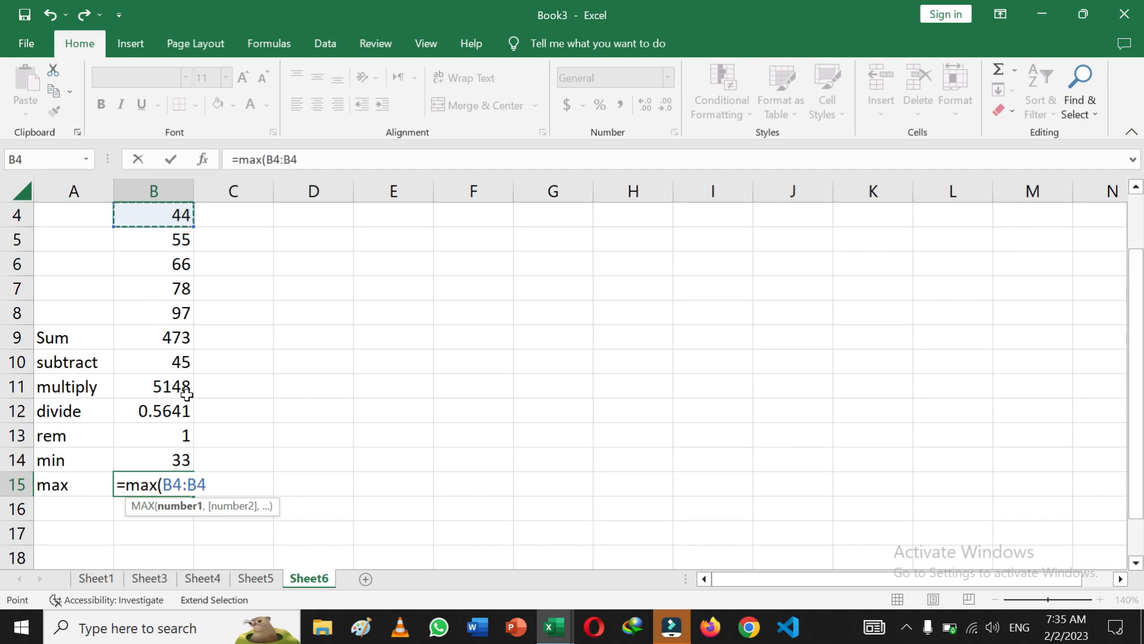
pyautogui.press('BackSpace')
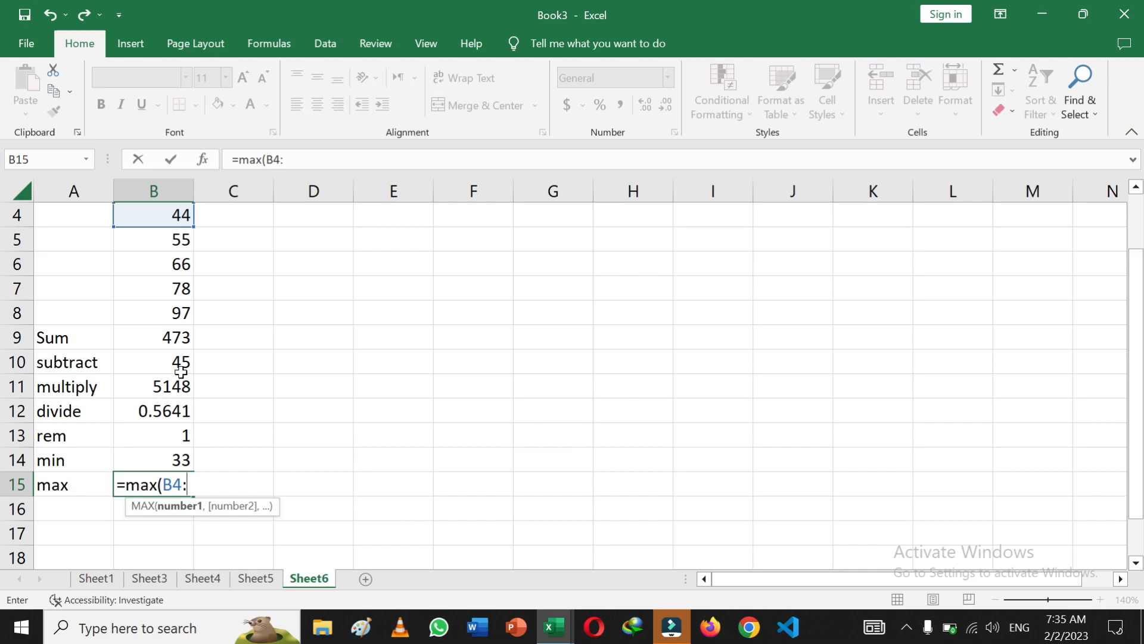
pyautogui.click(182, 338)
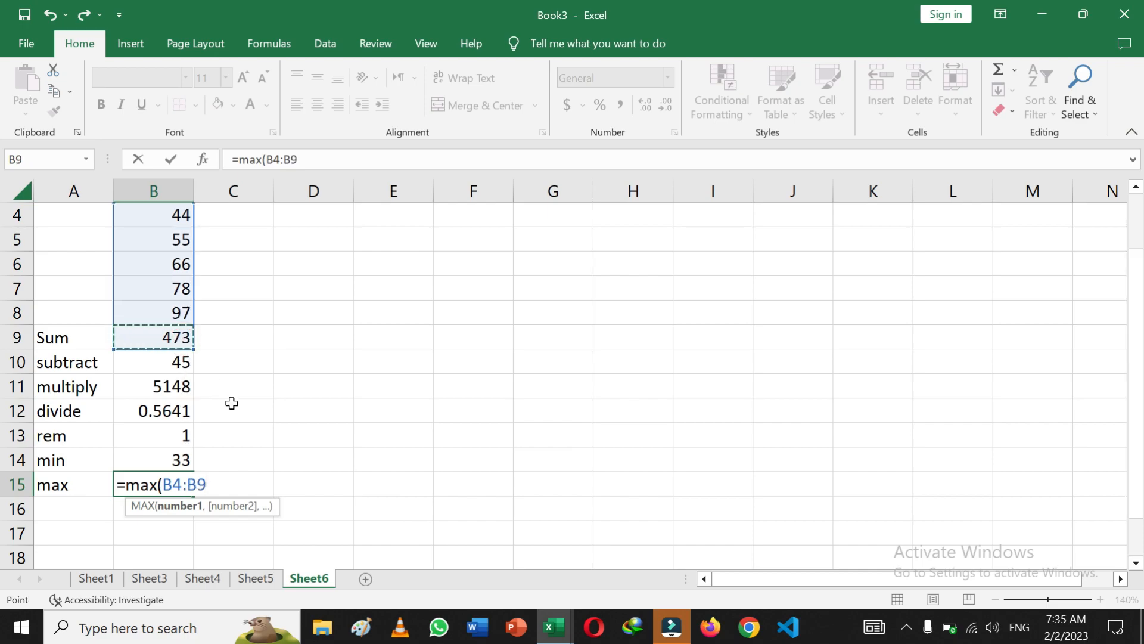
pyautogui.write(')')
pyautogui.press('Return')
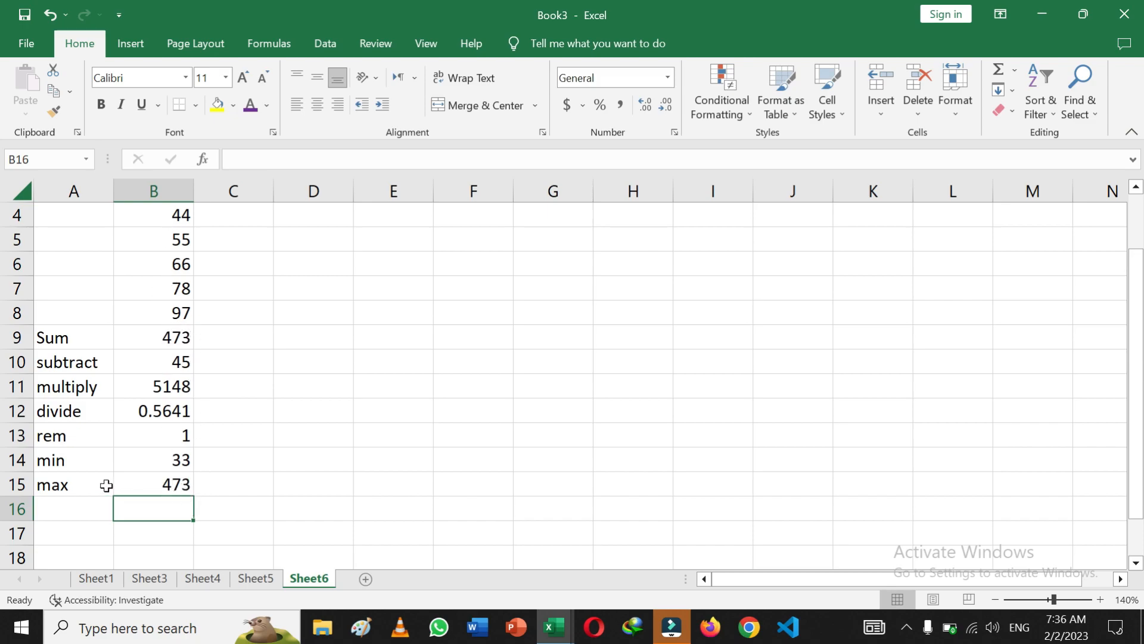
# - Label cell A16 as sin and enter =sin(B7) in B16 to get the sine of the mark in B7
pyautogui.click(48, 513)
pyautogui.write('sin')
pyautogui.click(149, 526)
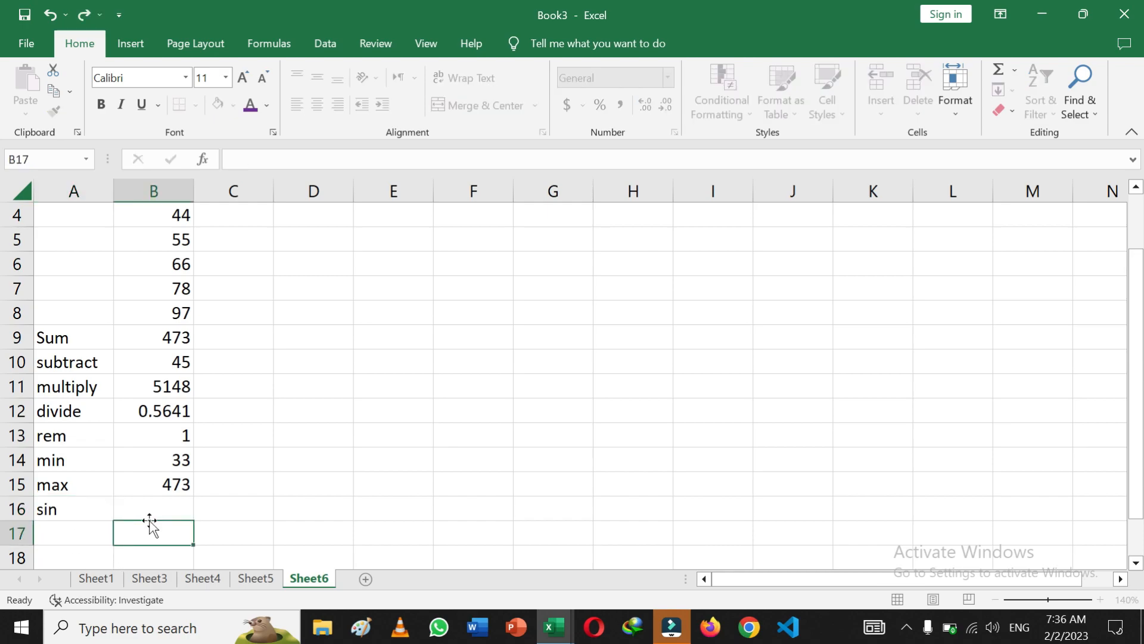
pyautogui.click(155, 507)
pyautogui.write('=')
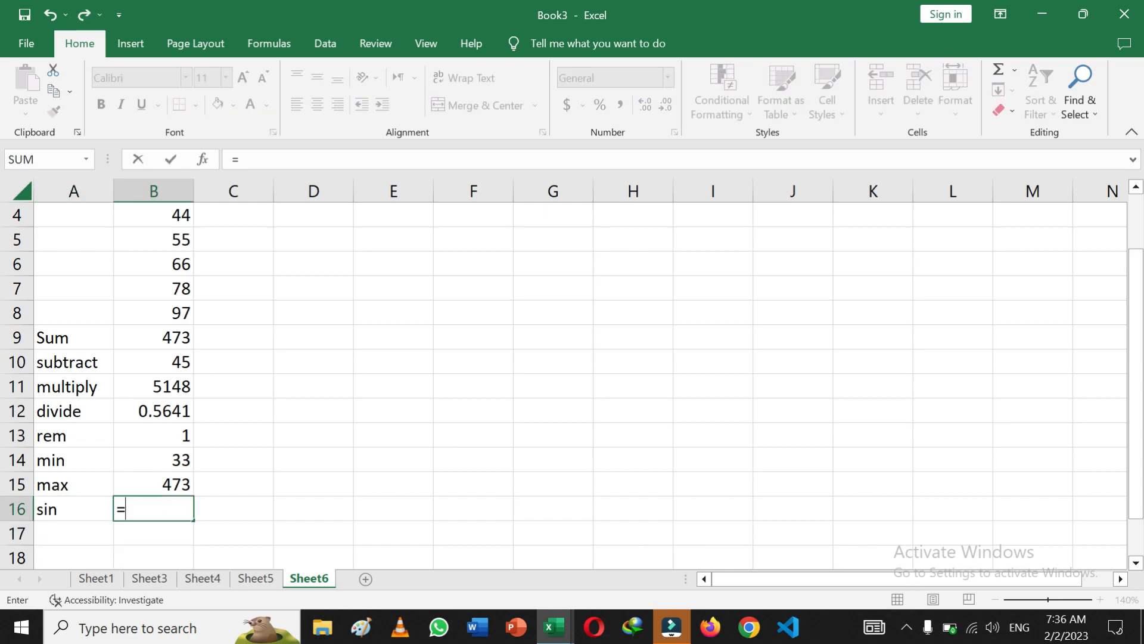
pyautogui.write('sin')
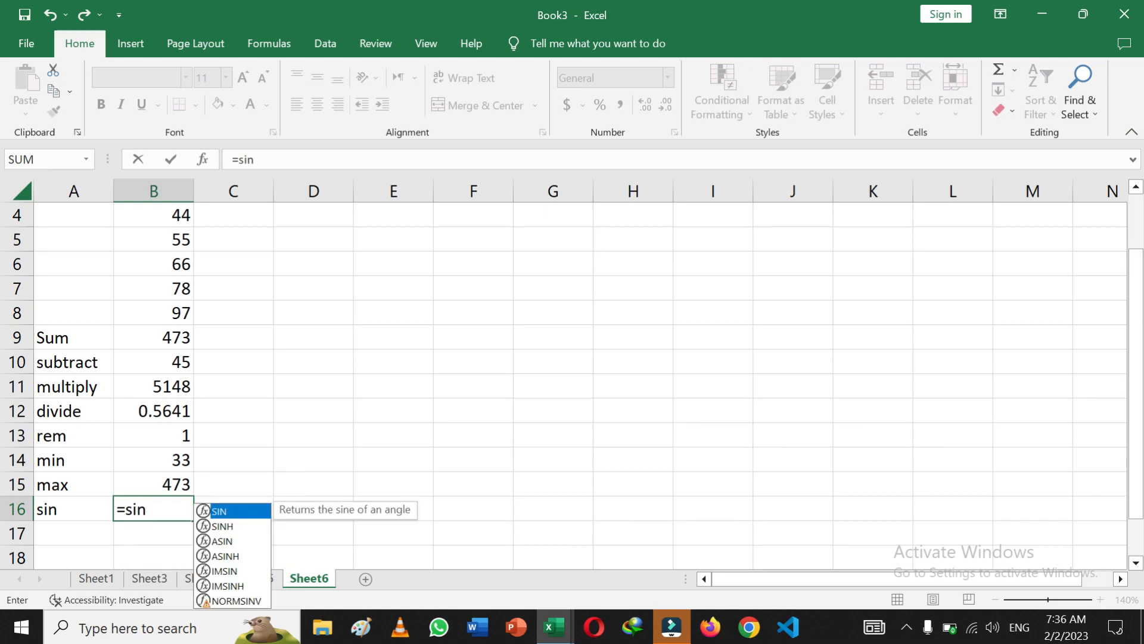
pyautogui.write('()')
pyautogui.press('Return')
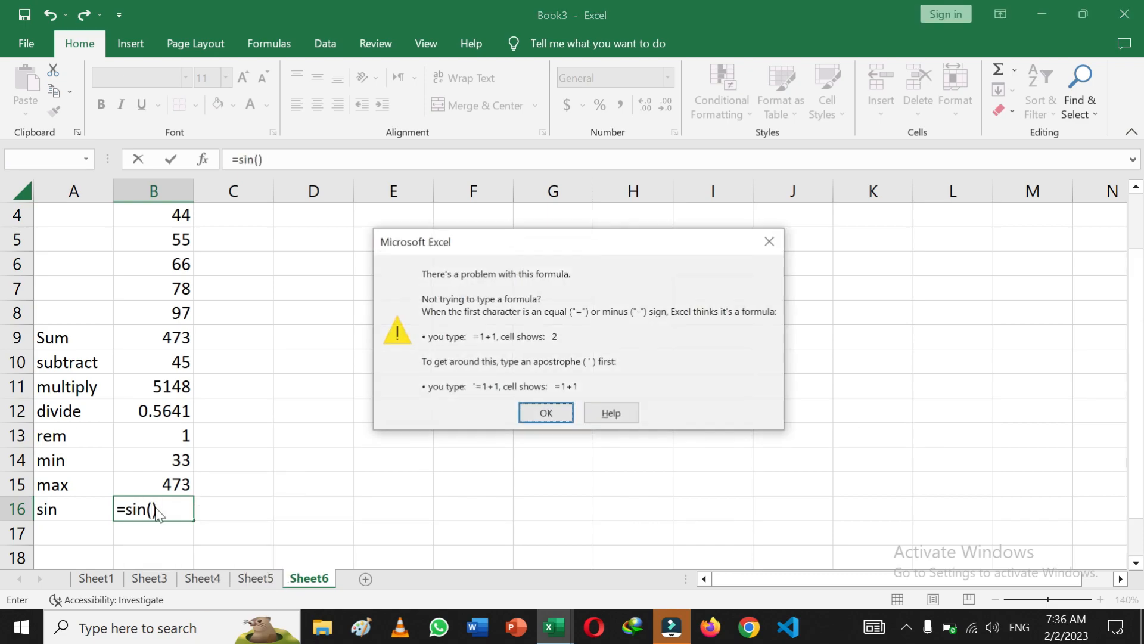
pyautogui.click(536, 414)
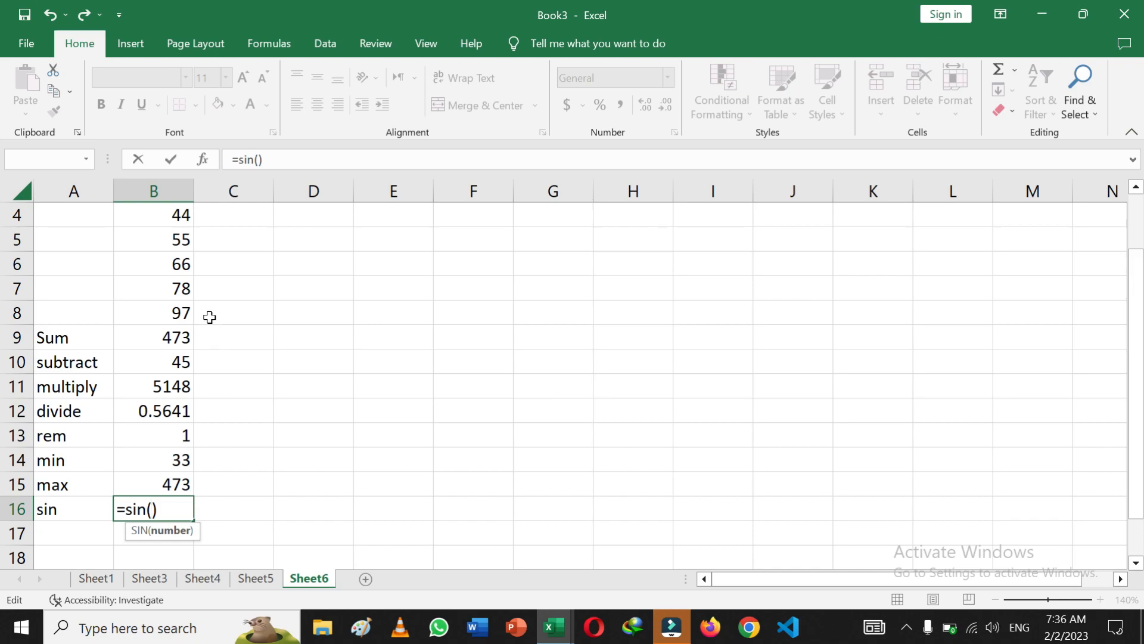
pyautogui.click(182, 290)
pyautogui.press('Return')
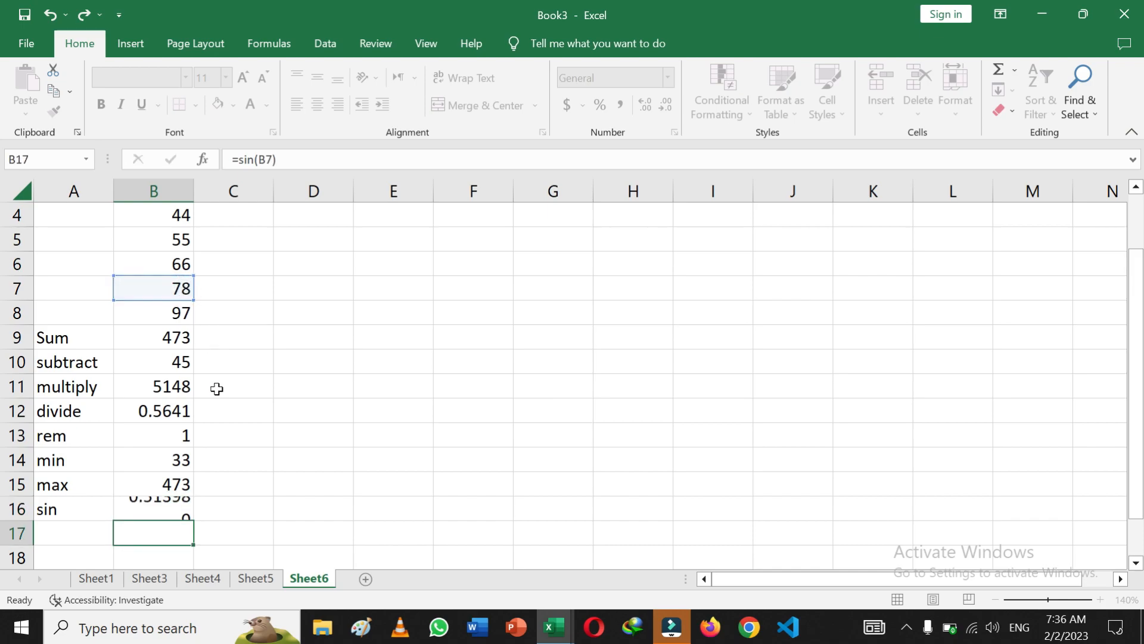
# - Label cell A17 as cos and enter =cos(B9) in B17 to get the cosine of the Sum result
pyautogui.click(60, 533)
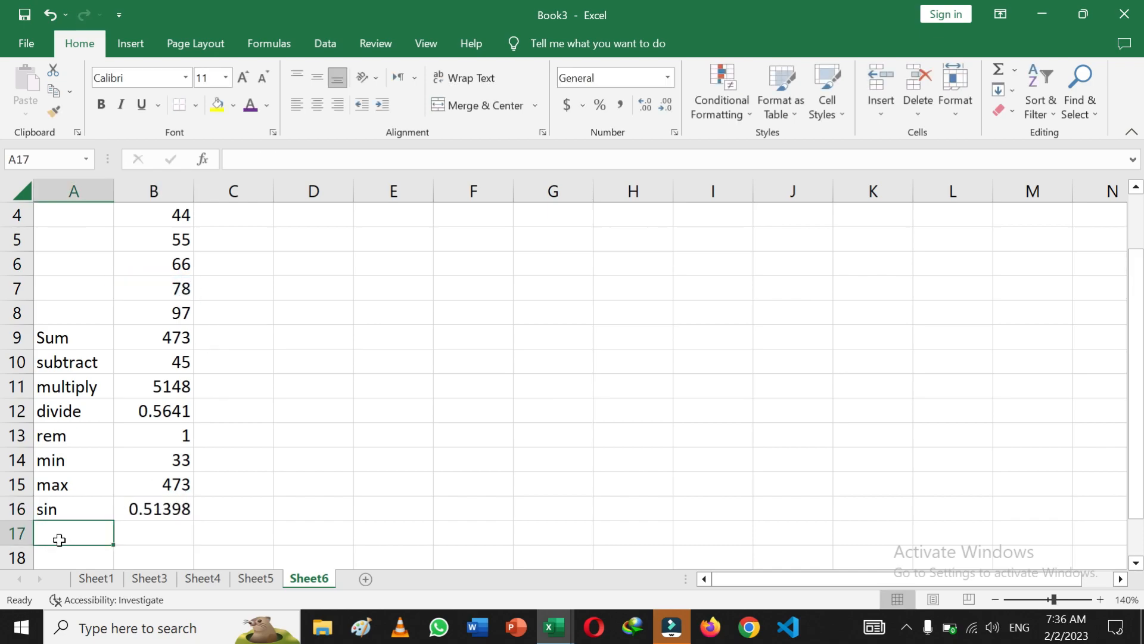
pyautogui.write('cos')
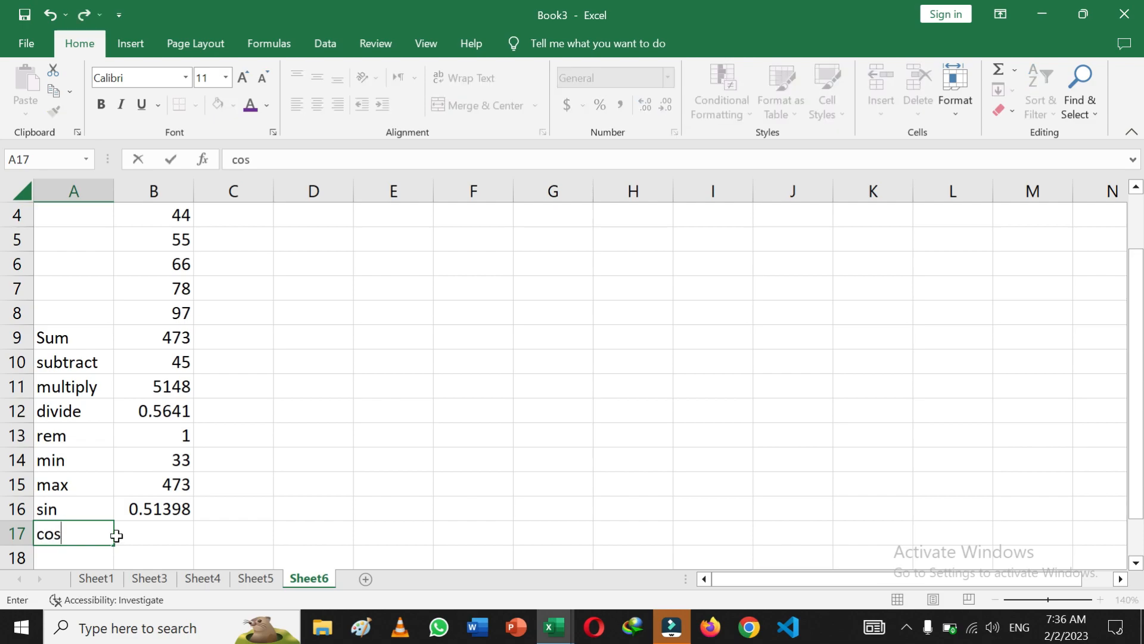
pyautogui.click(156, 532)
pyautogui.write('=')
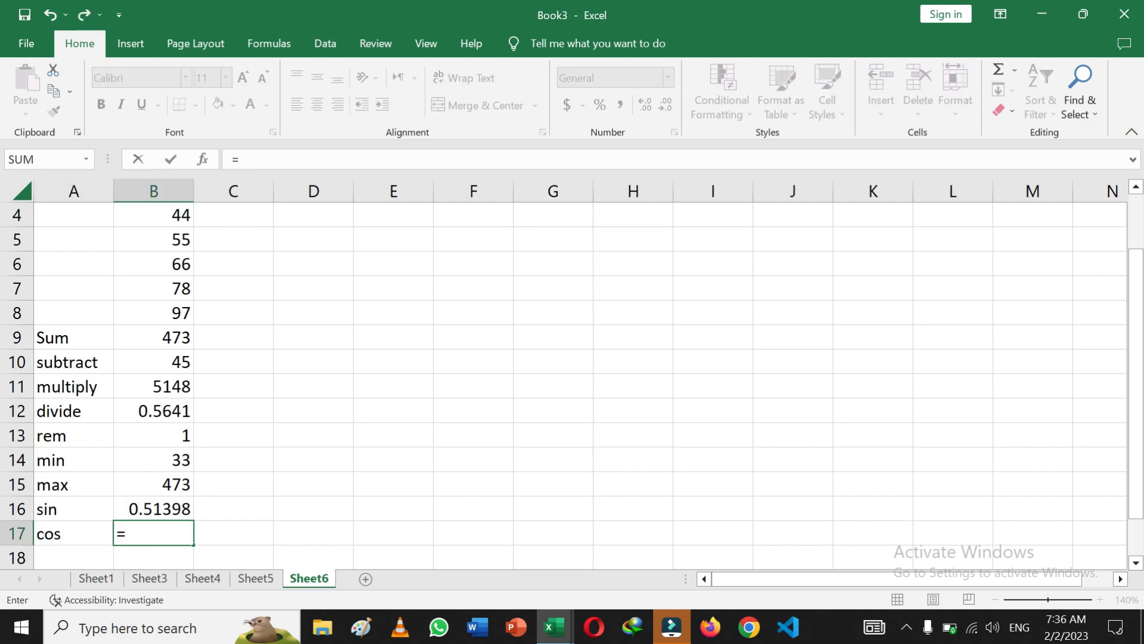
pyautogui.write('cos(')
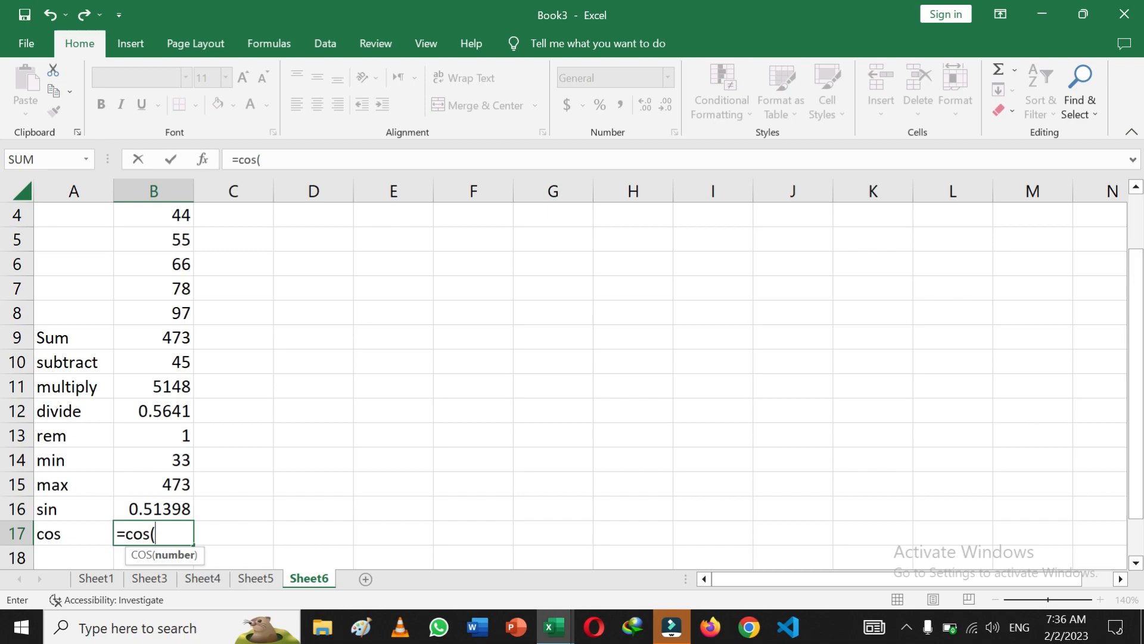
pyautogui.click(174, 338)
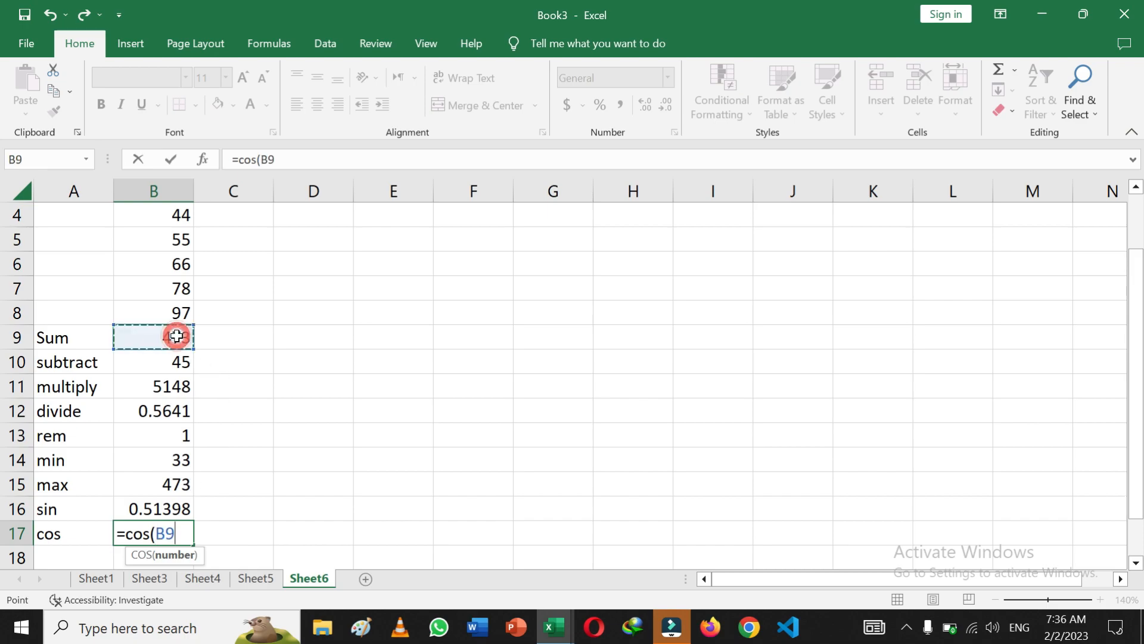
pyautogui.write(')')
pyautogui.press('Return')
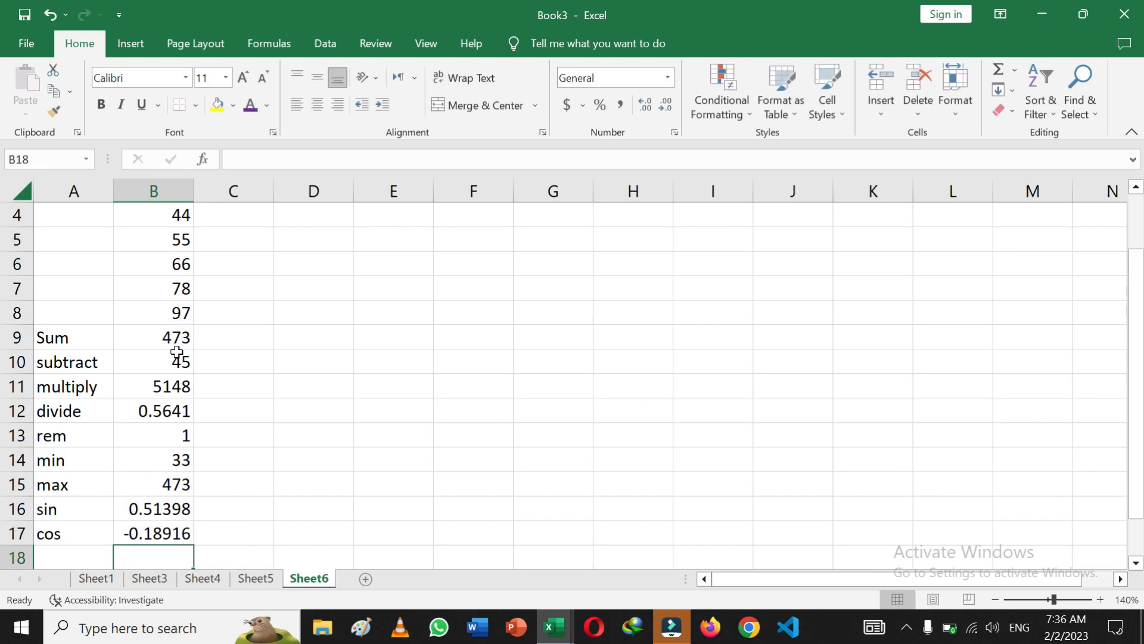
# - Label cell A18 as tan, directly below the cos label
pyautogui.scroll(-1, 177, 352)
pyautogui.click(74, 479)
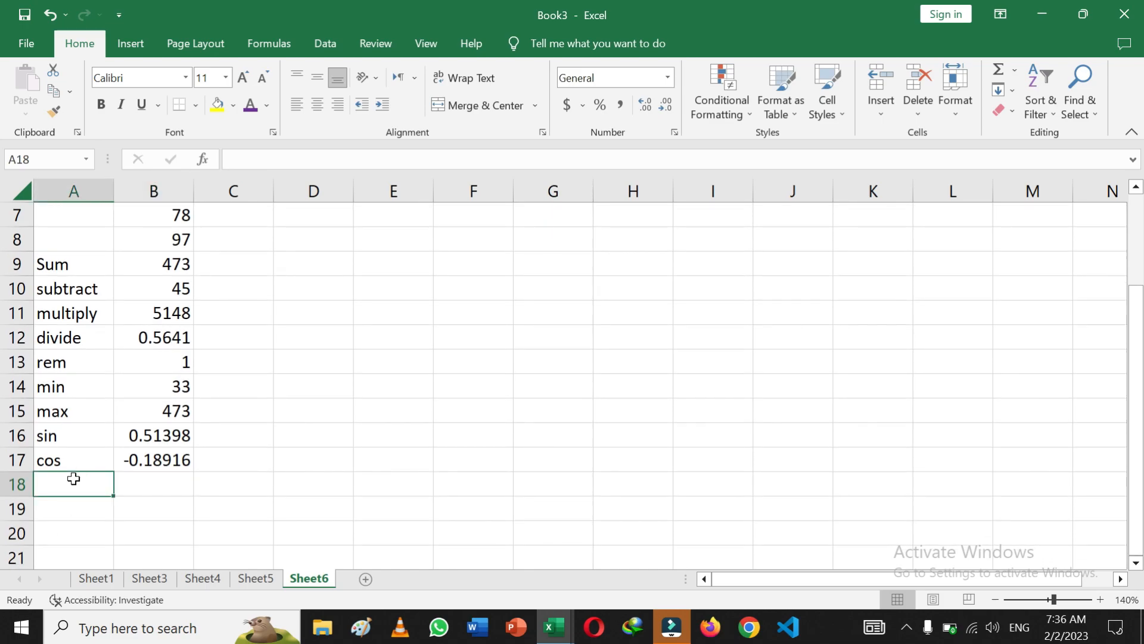
pyautogui.write('tan')
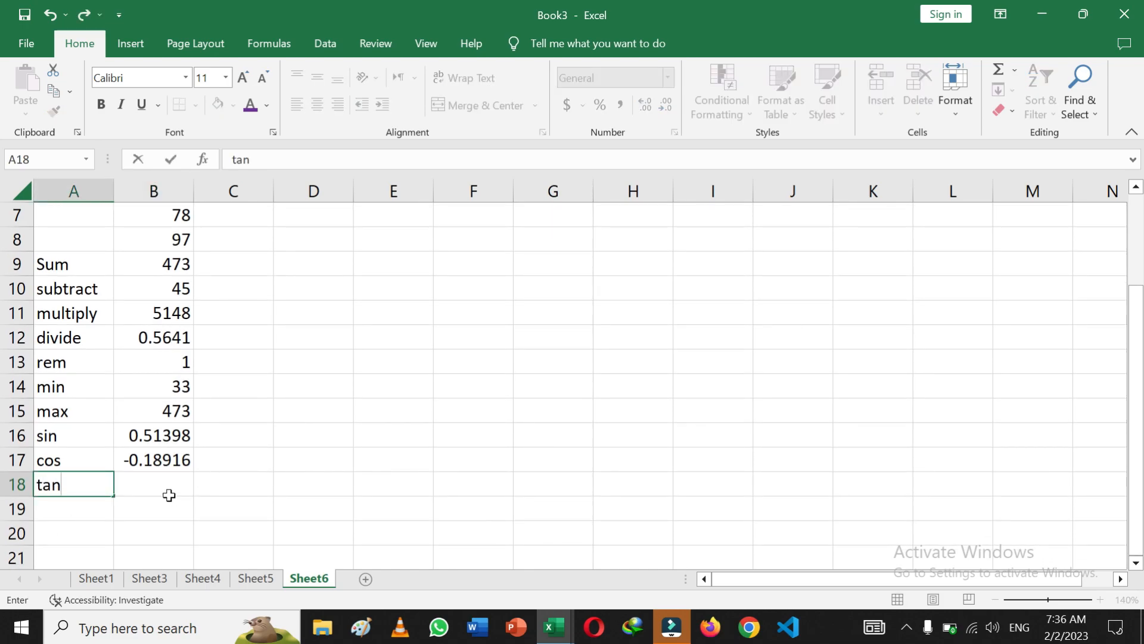
# - Enter =tan(B11) in cell B18 to get the tangent of the multiply result
pyautogui.click(164, 484)
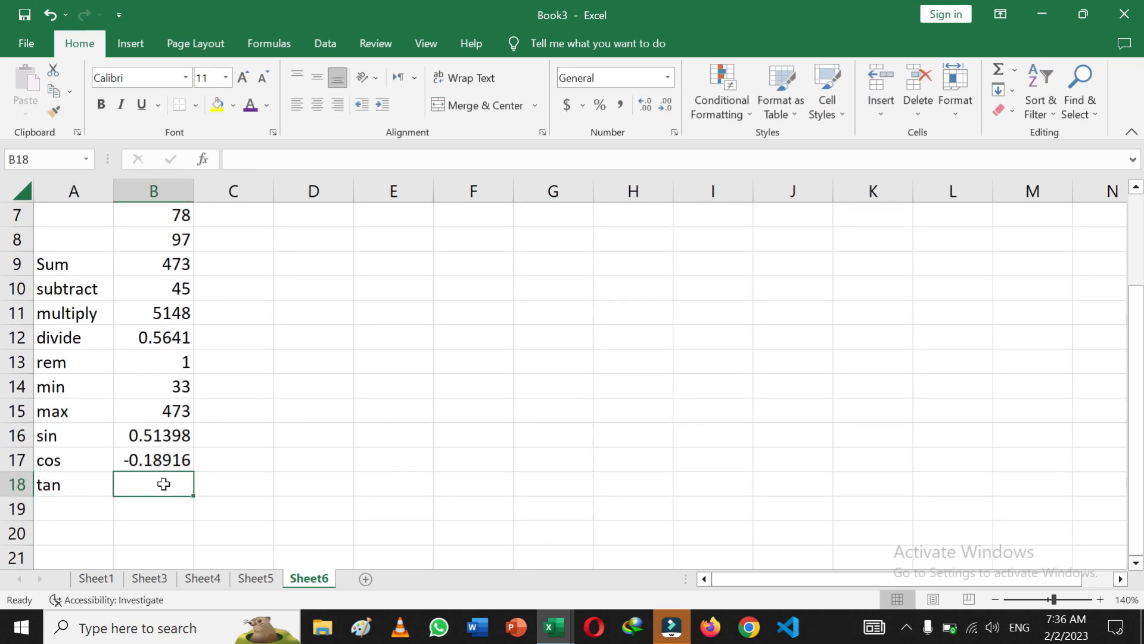
pyautogui.write('=tan')
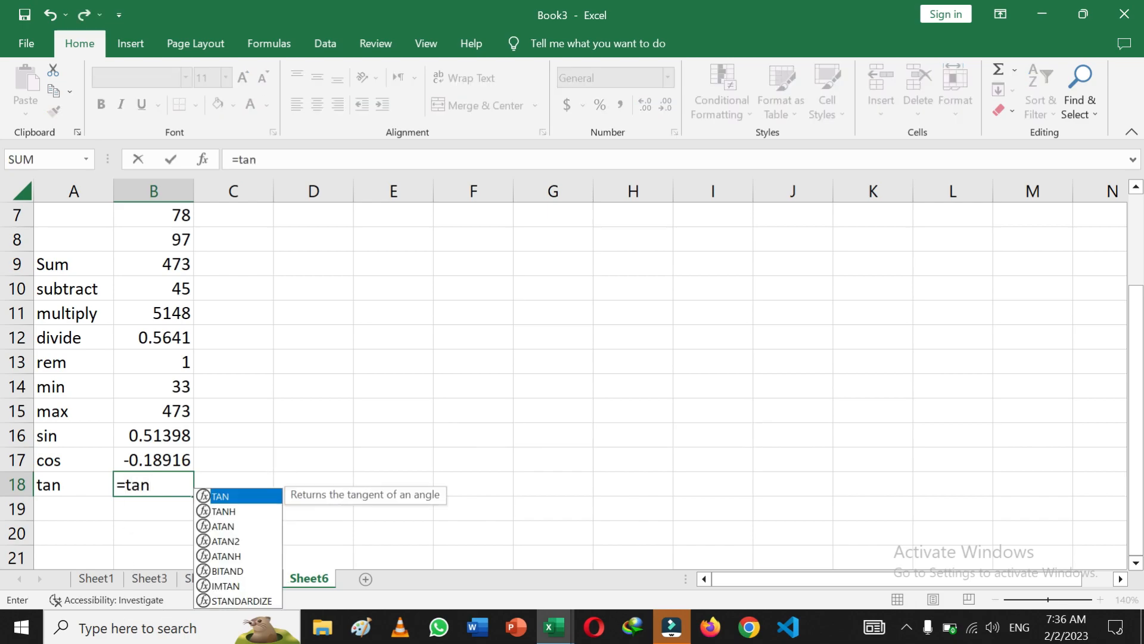
pyautogui.press('Return')
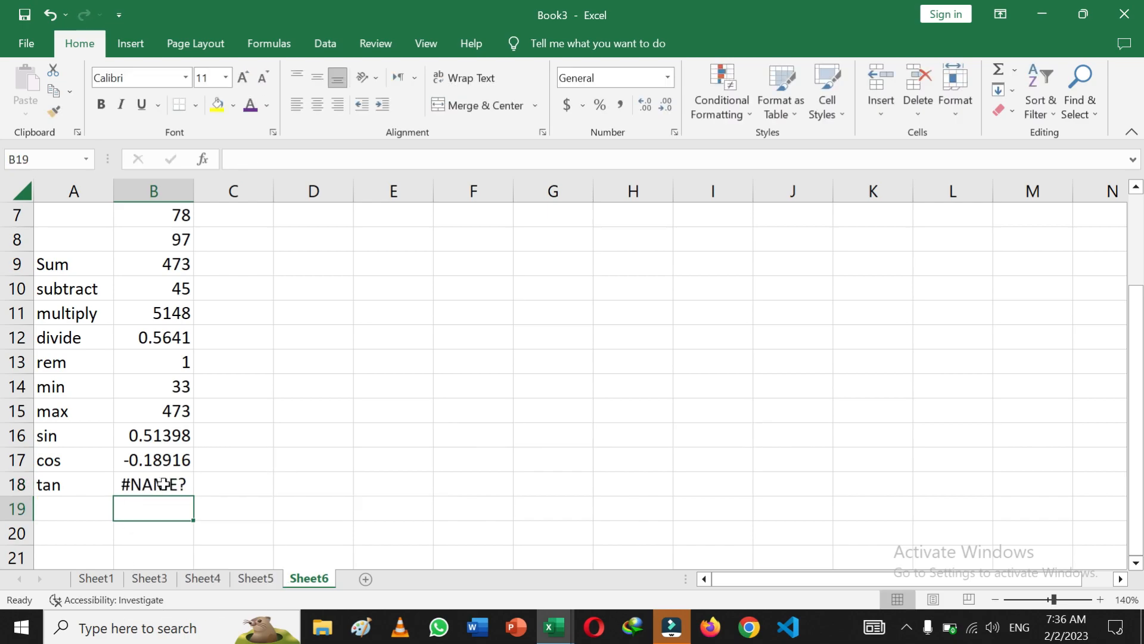
pyautogui.click(164, 484)
pyautogui.press('F2')
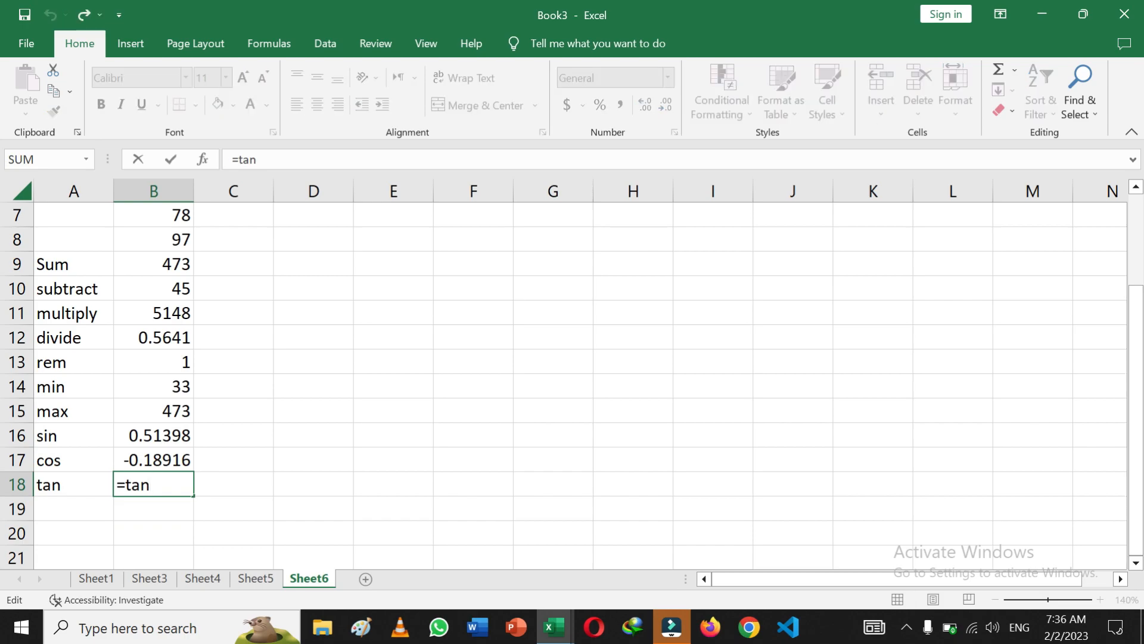
pyautogui.write('(')
pyautogui.click(179, 315)
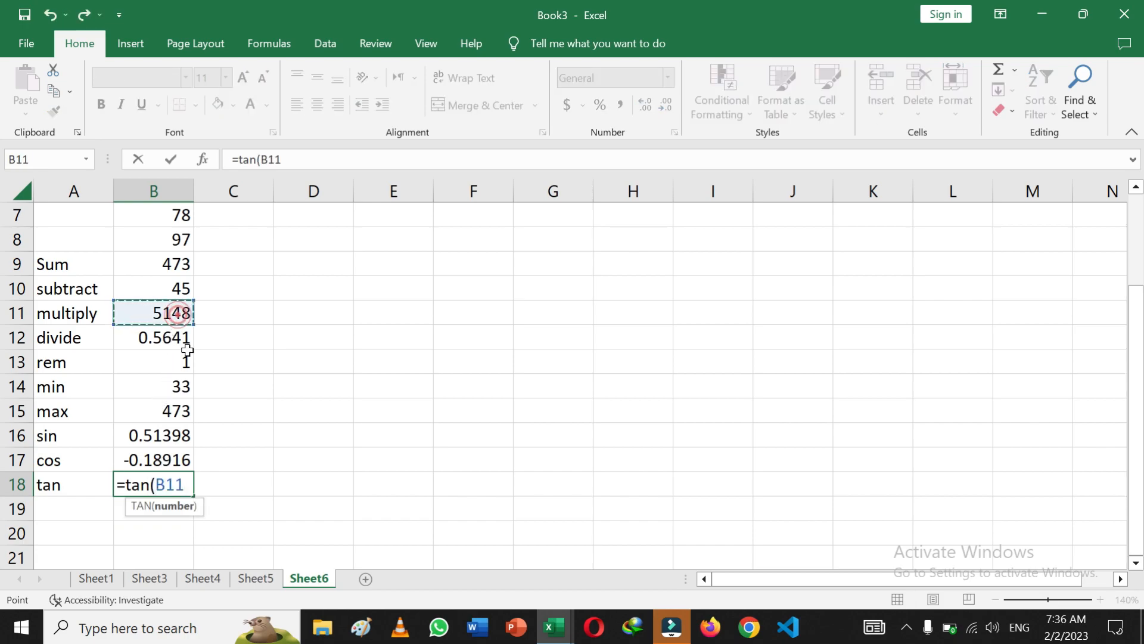
pyautogui.write(')')
pyautogui.press('Return')
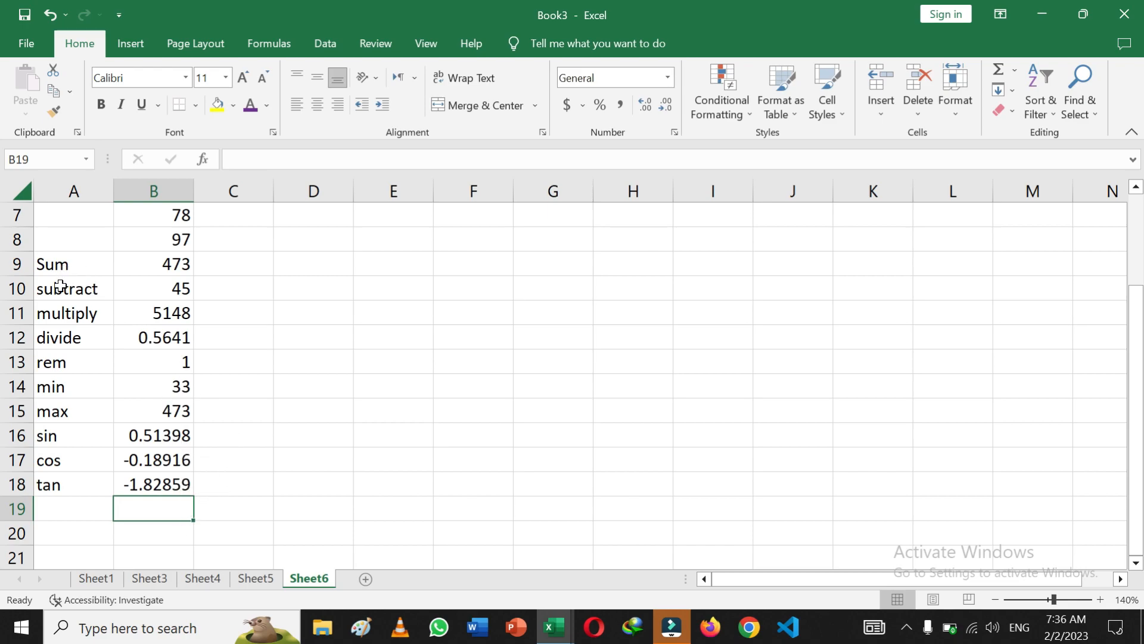
# - Review the remainder formula in B13 and look over the marks and calculated results in columns A and B
pyautogui.click(60, 363)
pyautogui.click(138, 362)
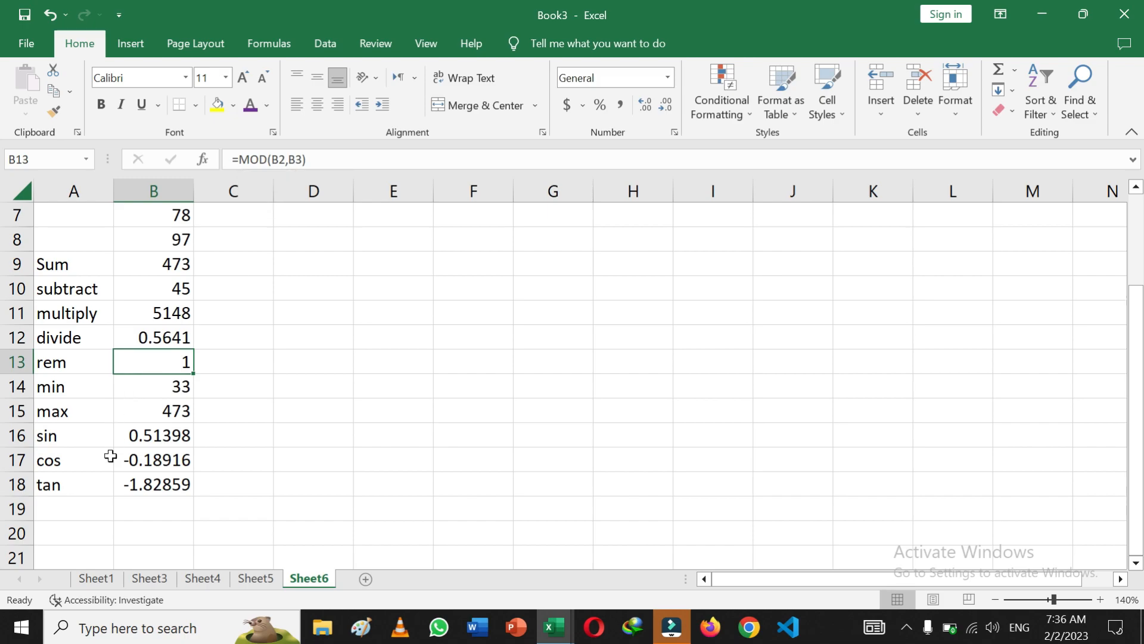
pyautogui.scroll(2, 149, 464)
pyautogui.scroll(-3, 150, 464)
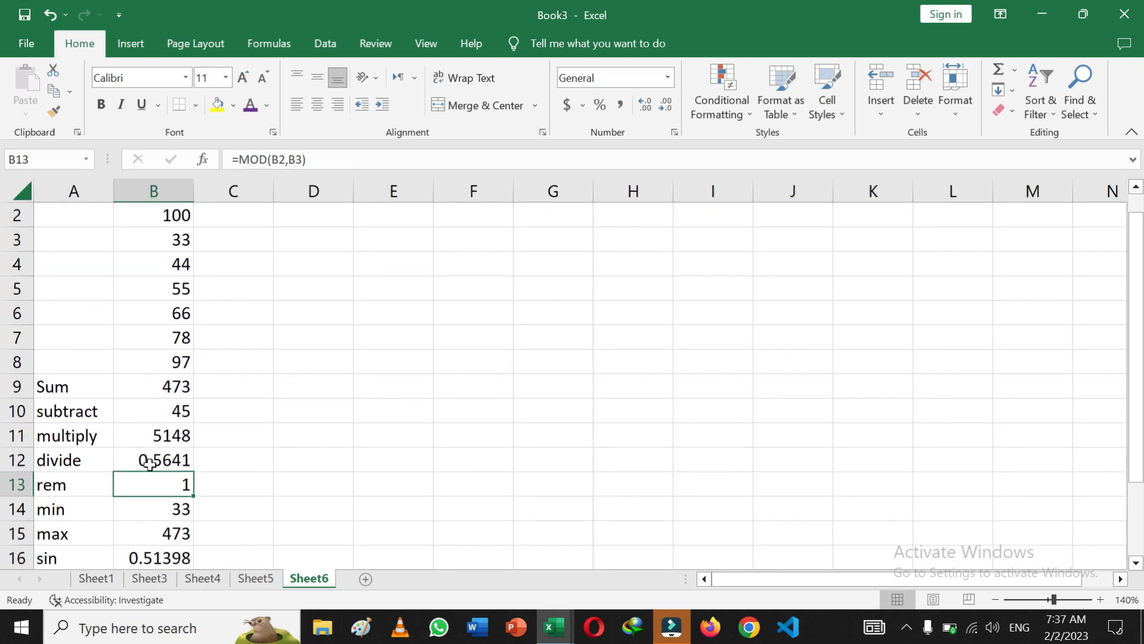
pyautogui.scroll(1, 150, 464)
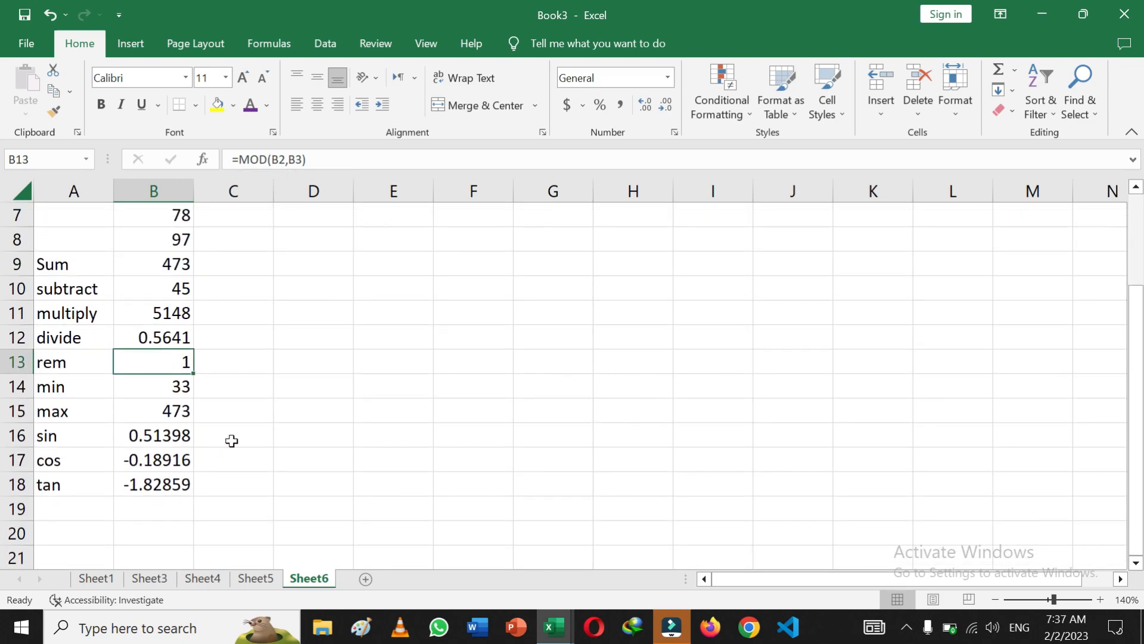
pyautogui.scroll(2, 445, 445)
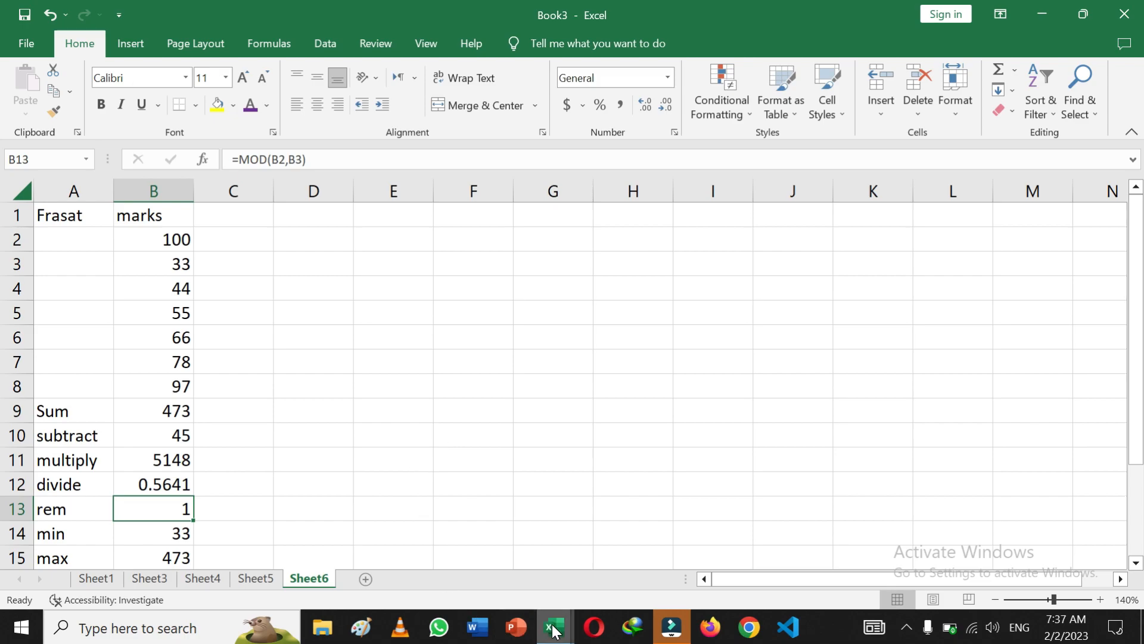
# - Switch to the Book1 workbook and enlarge Sheet1 to 176% so the marks table from column A to Grade fills the view
pyautogui.moveTo(553, 630)
pyautogui.click(407, 555)
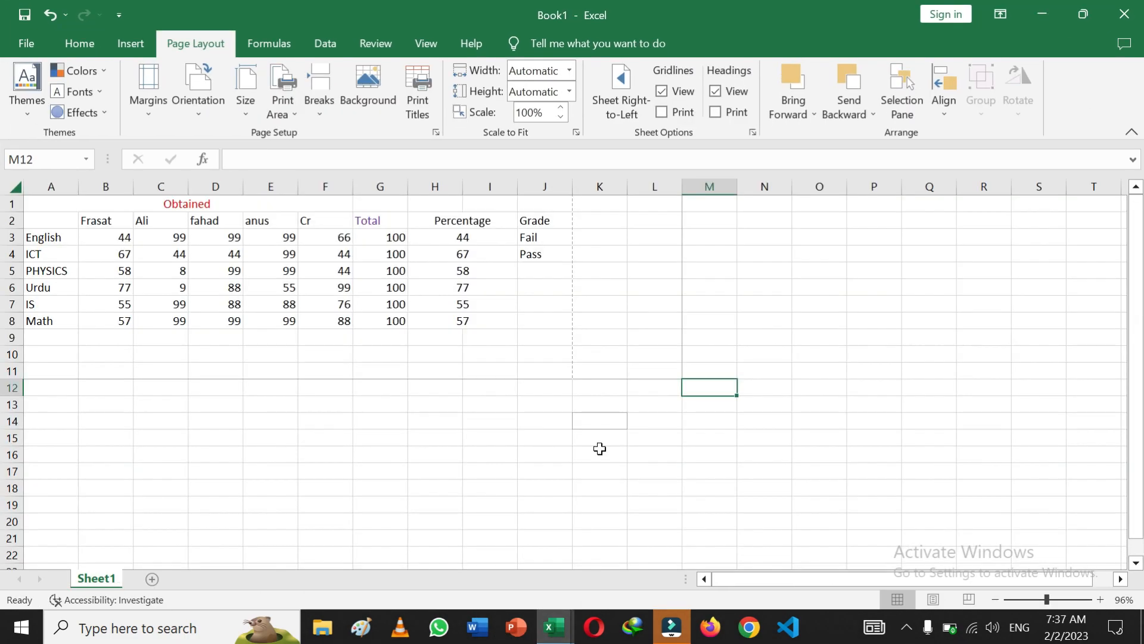
pyautogui.moveTo(1047, 600); pyautogui.dragTo(1051, 599)
pyautogui.click(1060, 599)
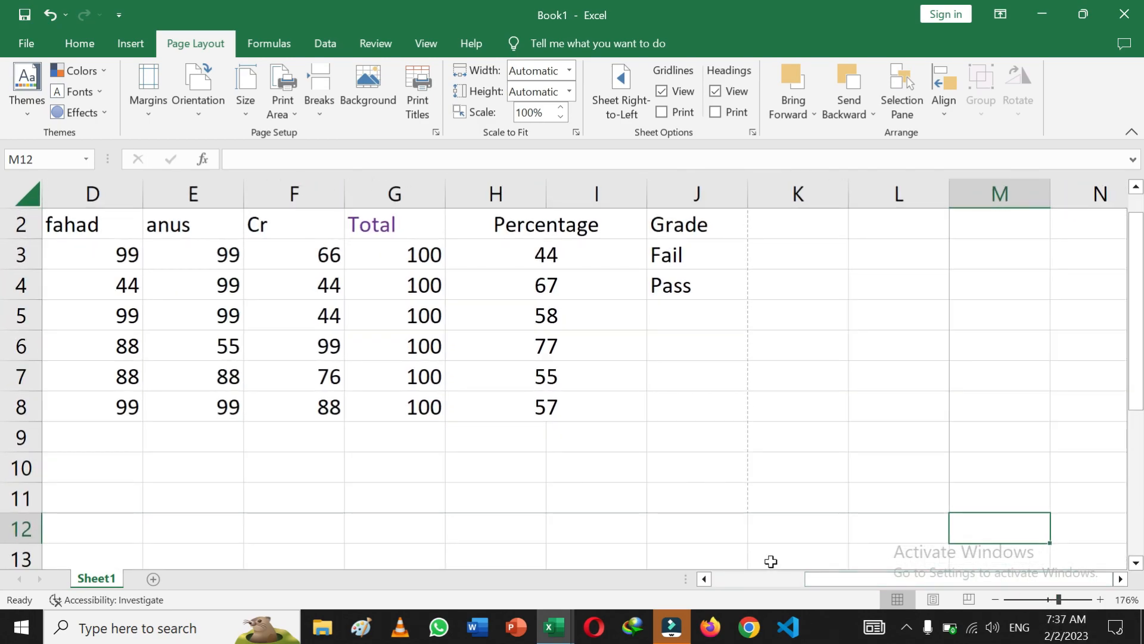
pyautogui.moveTo(864, 582); pyautogui.dragTo(736, 582)
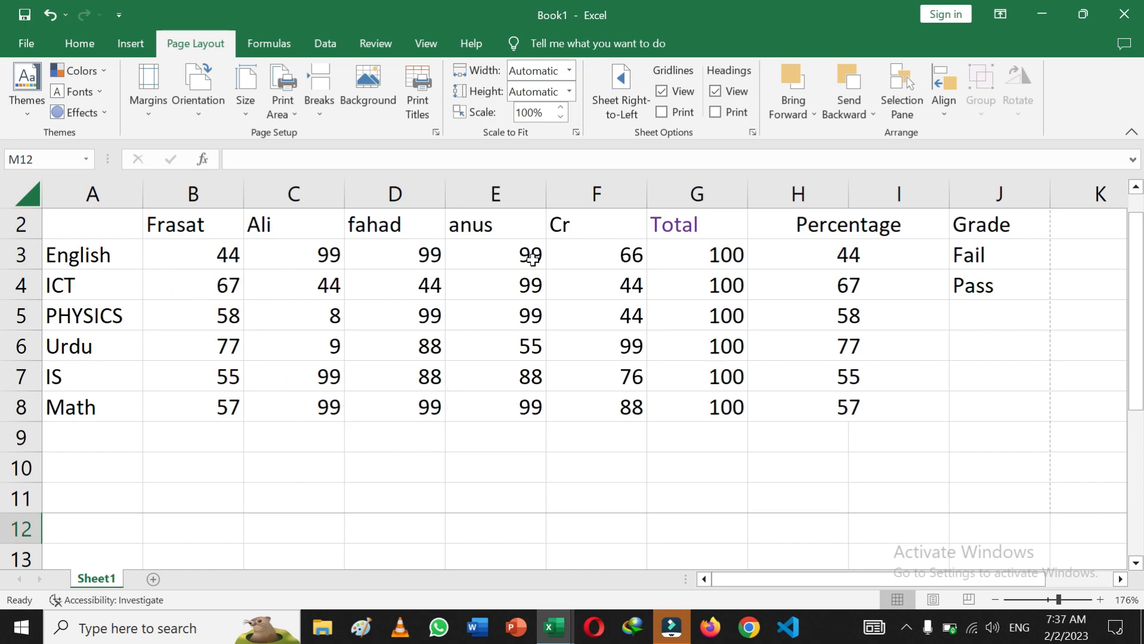
pyautogui.scroll(1, 684, 384)
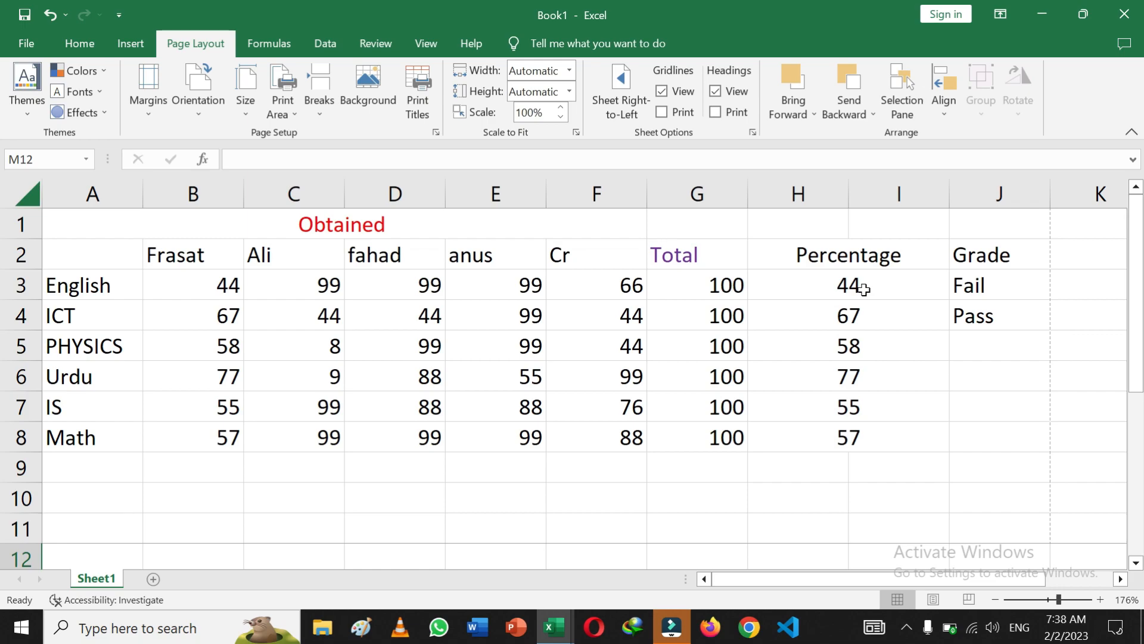
# - Inspect the English percentage formula in H3 and try to remove it from the cell
pyautogui.click(863, 289)
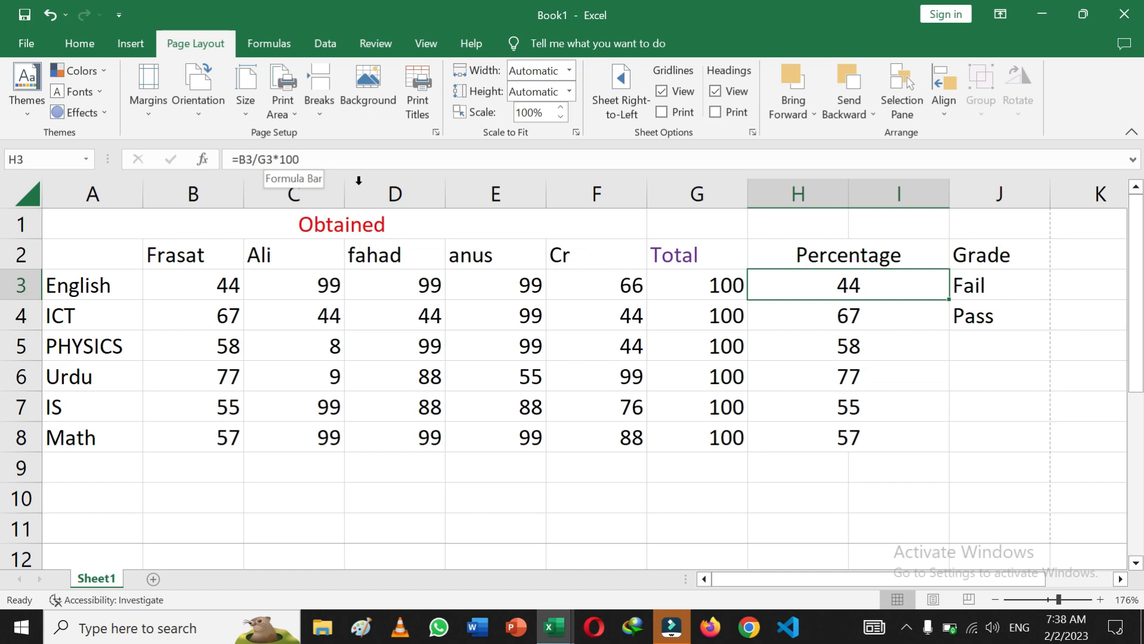
pyautogui.click(754, 284)
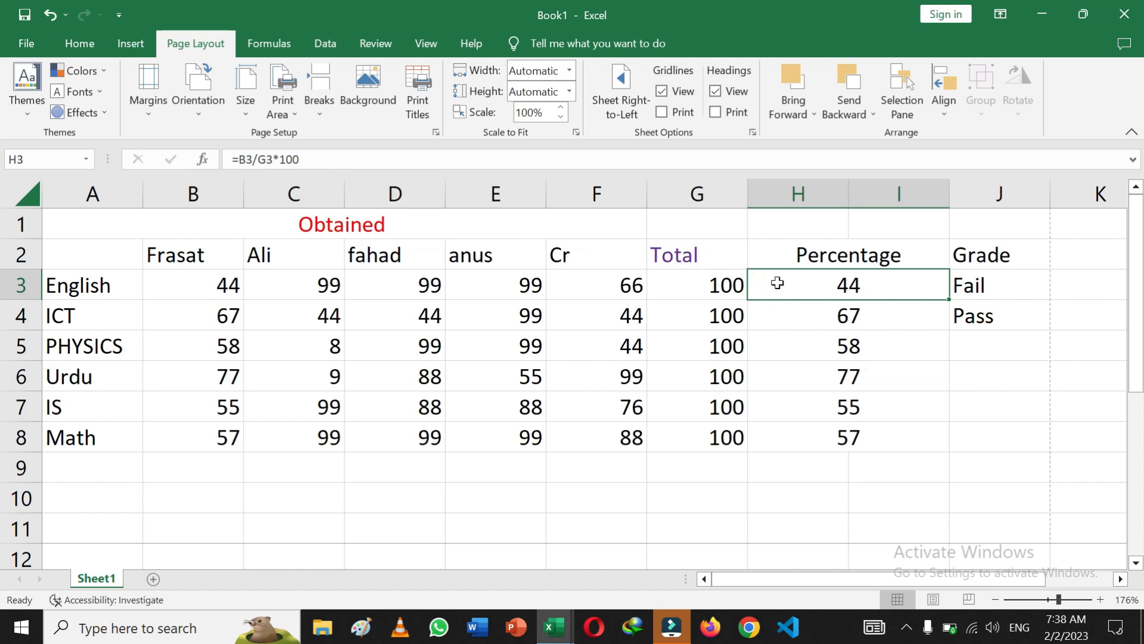
pyautogui.doubleClick(856, 286)
pyautogui.press('BackSpace')
pyautogui.press('BackSpace')
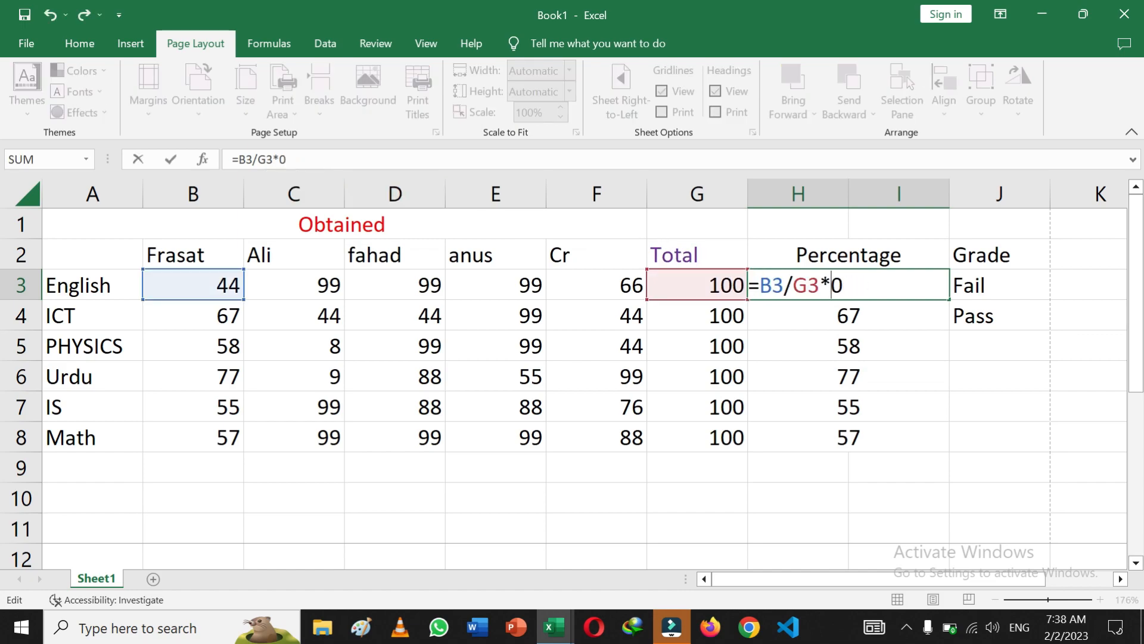
pyautogui.hotkey('shift', 'Home')
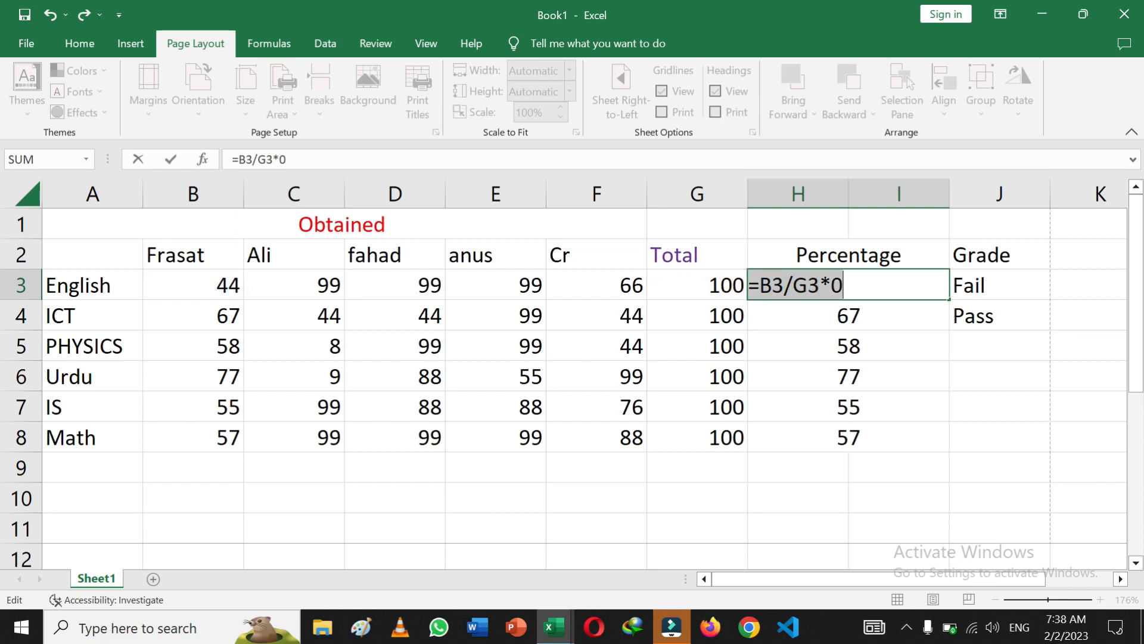
pyautogui.hotkey('shift', 'Right')
pyautogui.click(786, 316)
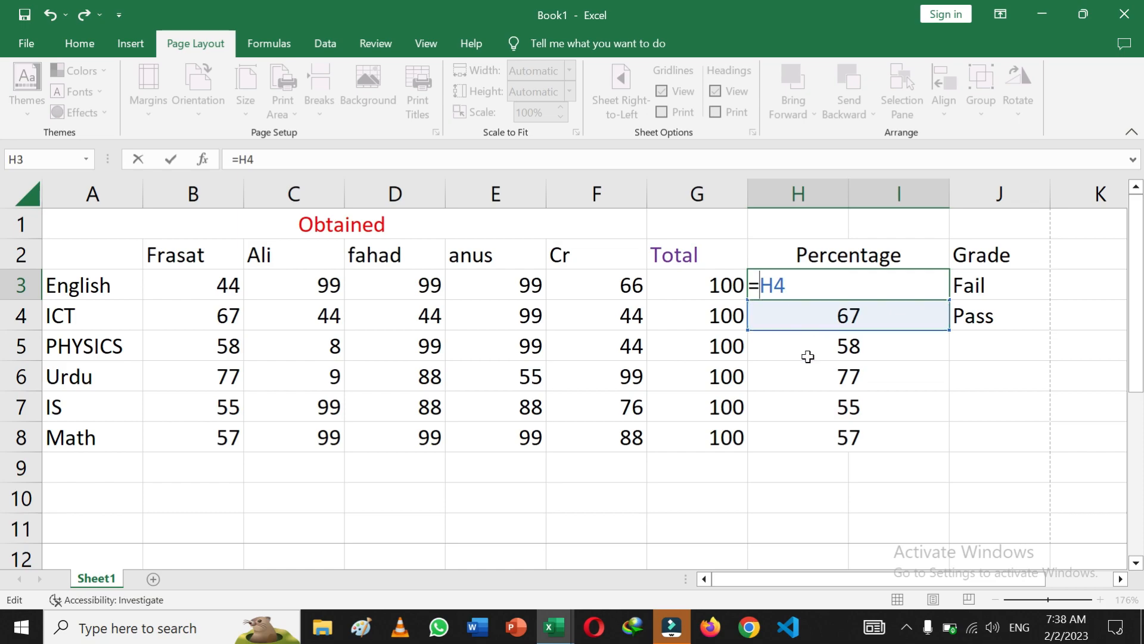
pyautogui.click(774, 440)
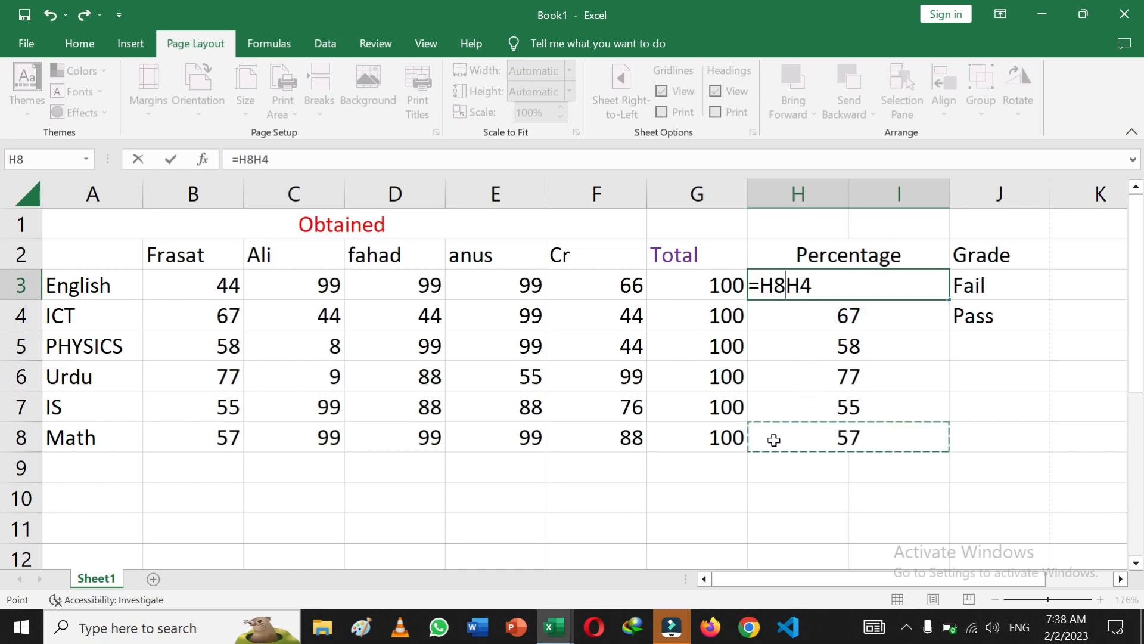
pyautogui.hotkey('shift', 'Up')
pyautogui.hotkey('shift', 'Up')
pyautogui.hotkey('shift', 'Up')
pyautogui.hotkey('shift', 'Up')
pyautogui.hotkey('shift', 'Up')
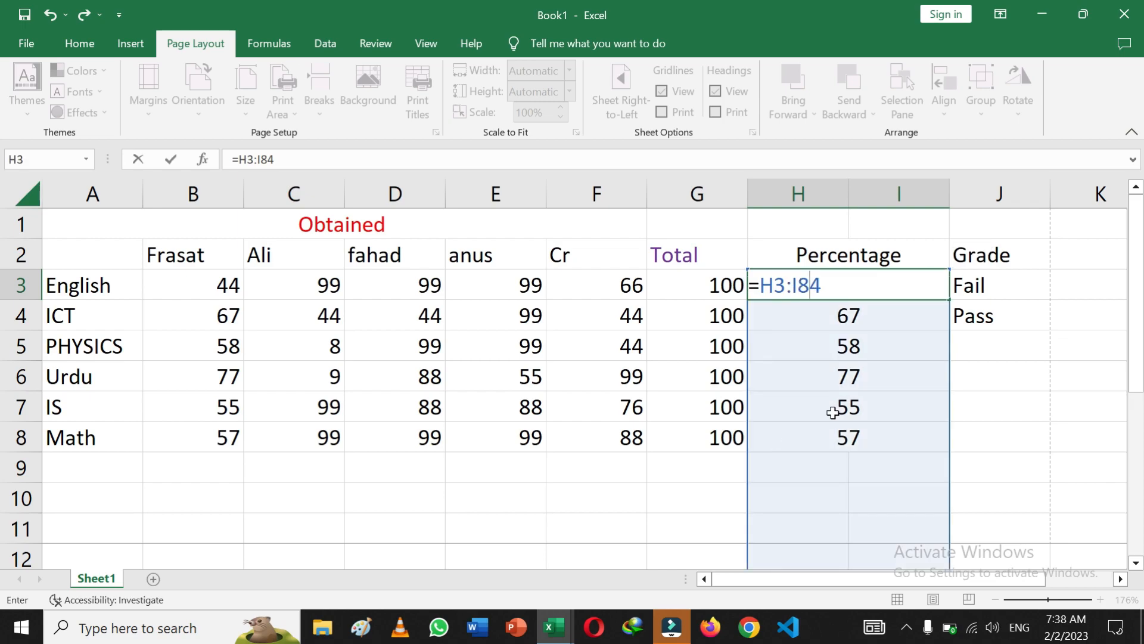
pyautogui.press('Return')
pyautogui.click(564, 366)
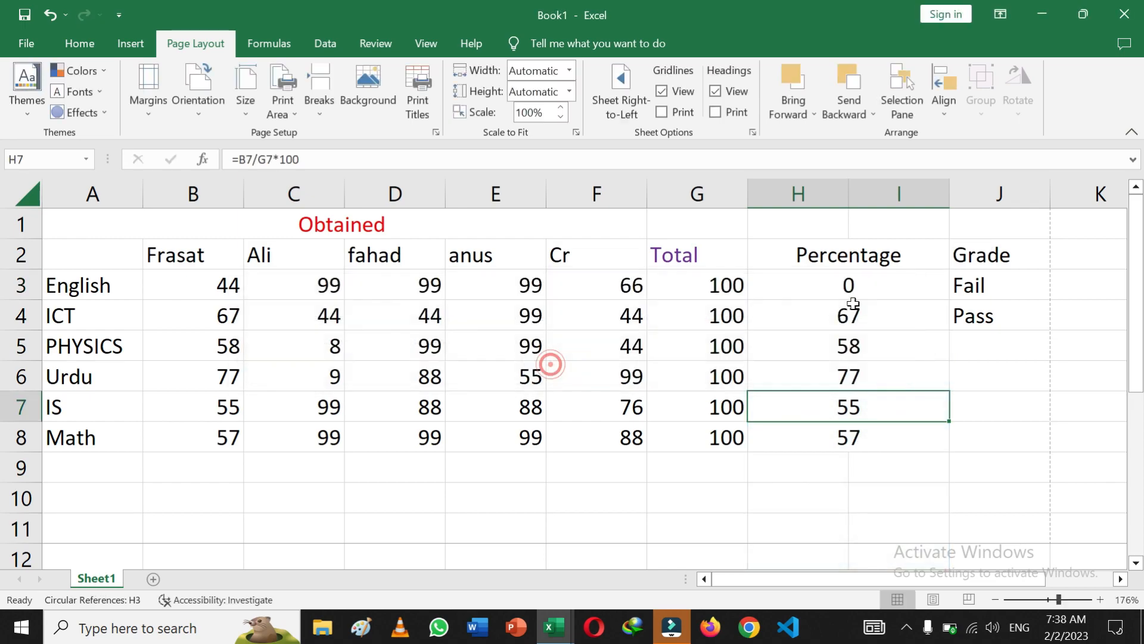
# - Delete the formula from the English percentage cell H3, leaving the cell empty
pyautogui.click(865, 311)
pyautogui.doubleClick(866, 290)
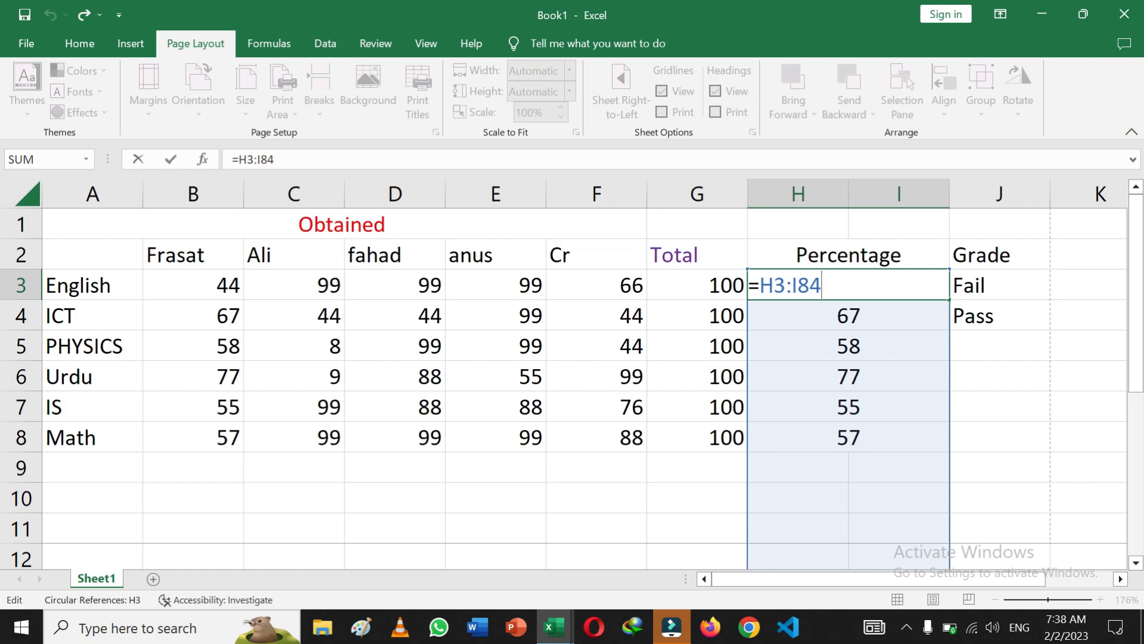
pyautogui.press('BackSpace')
pyautogui.press('BackSpace')
pyautogui.press('BackSpace')
pyautogui.press('BackSpace')
pyautogui.press('BackSpace')
pyautogui.press('BackSpace')
pyautogui.press('BackSpace')
# - Delete the percentage formulas for Urdu, ICT and PHYSICS in cells H6, H4 and H5
pyautogui.doubleClick(859, 390)
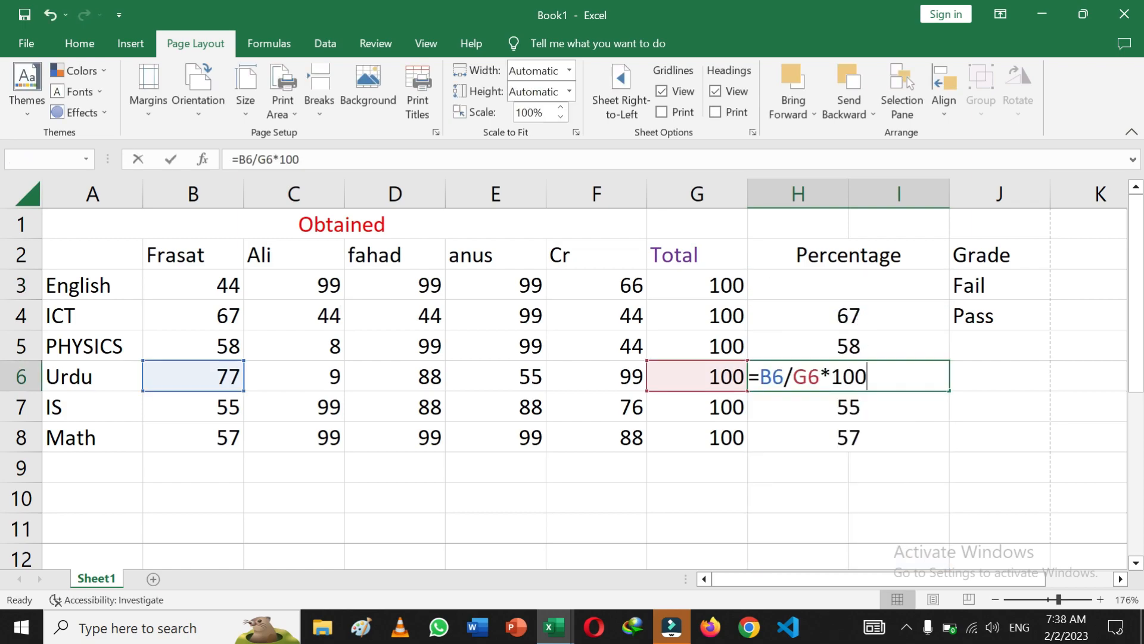
pyautogui.press('BackSpace')
pyautogui.press('BackSpace')
pyautogui.press('BackSpace')
pyautogui.press('BackSpace')
pyautogui.press('BackSpace')
pyautogui.press('BackSpace')
pyautogui.press('BackSpace')
pyautogui.press('BackSpace')
pyautogui.press('BackSpace')
pyautogui.press('BackSpace')
pyautogui.doubleClick(870, 320)
pyautogui.press('BackSpace')
pyautogui.press('BackSpace')
pyautogui.press('BackSpace')
pyautogui.press('BackSpace')
pyautogui.press('BackSpace')
pyautogui.press('BackSpace')
pyautogui.press('BackSpace')
pyautogui.press('BackSpace')
pyautogui.press('BackSpace')
pyautogui.press('BackSpace')
pyautogui.click(867, 348)
pyautogui.doubleClick(867, 348)
pyautogui.press('BackSpace')
pyautogui.press('BackSpace')
pyautogui.press('BackSpace')
pyautogui.press('BackSpace')
pyautogui.press('BackSpace')
pyautogui.press('BackSpace')
pyautogui.press('BackSpace')
pyautogui.press('BackSpace')
pyautogui.press('BackSpace')
pyautogui.press('BackSpace')
# - Delete the percentage formulas for IS and Math in cells H7 and H8
pyautogui.click(866, 406)
pyautogui.doubleClick(866, 406)
pyautogui.press('BackSpace')
pyautogui.press('BackSpace')
pyautogui.press('BackSpace')
pyautogui.press('BackSpace')
pyautogui.press('BackSpace')
pyautogui.press('BackSpace')
pyautogui.press('BackSpace')
pyautogui.press('BackSpace')
pyautogui.press('BackSpace')
pyautogui.press('BackSpace')
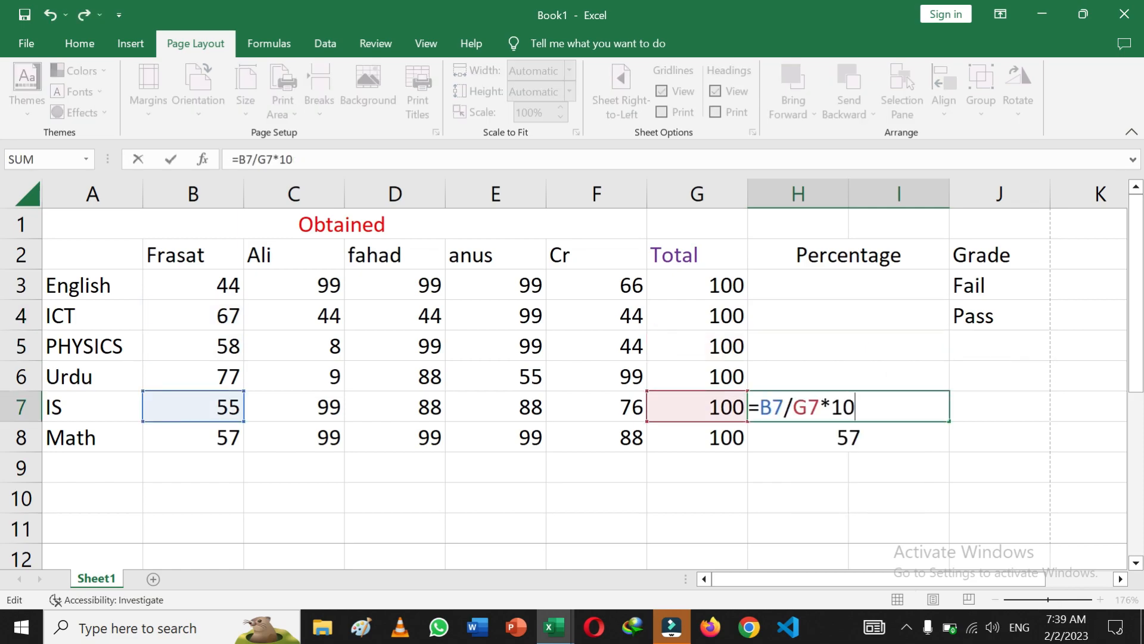
pyautogui.click(866, 438)
pyautogui.doubleClick(866, 438)
pyautogui.press('BackSpace')
pyautogui.press('BackSpace')
pyautogui.press('BackSpace')
pyautogui.press('BackSpace')
pyautogui.press('BackSpace')
pyautogui.press('BackSpace')
pyautogui.press('BackSpace')
pyautogui.press('BackSpace')
pyautogui.press('BackSpace')
pyautogui.press('BackSpace')
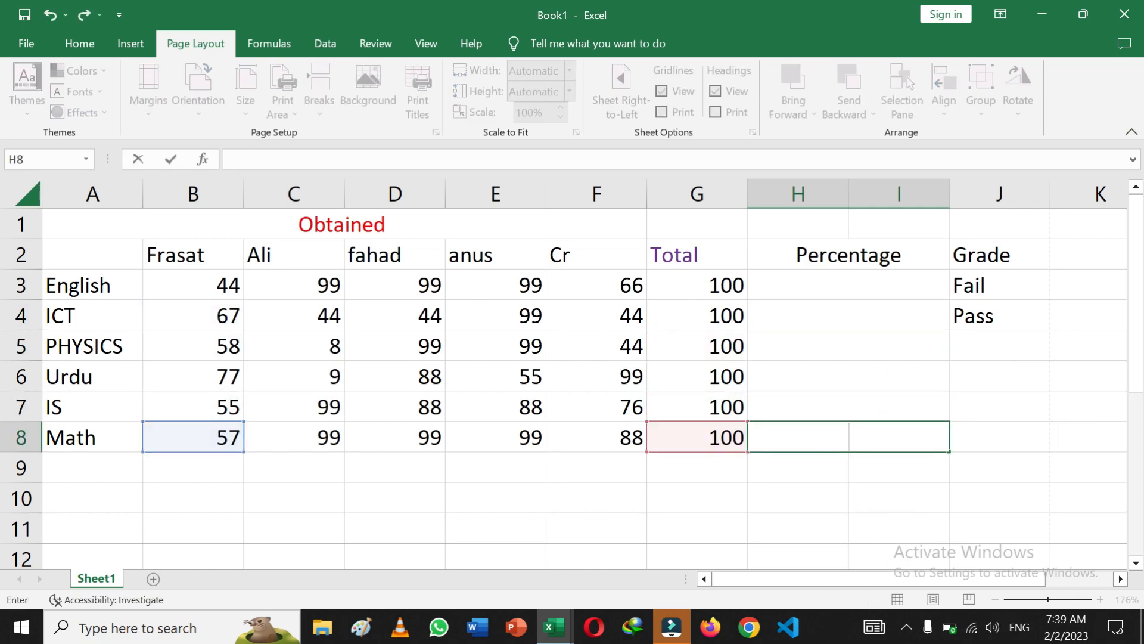
# - Enter =B3/G3*100 in H3 to calculate the English percentage from the first student's mark and the total
pyautogui.click(849, 288)
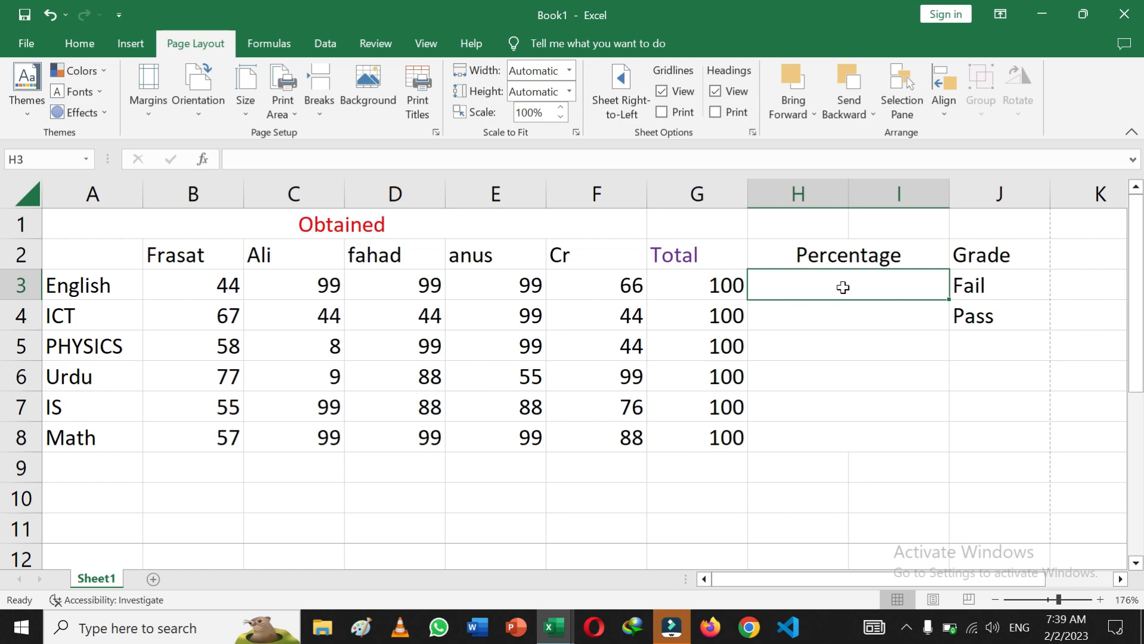
pyautogui.write('=')
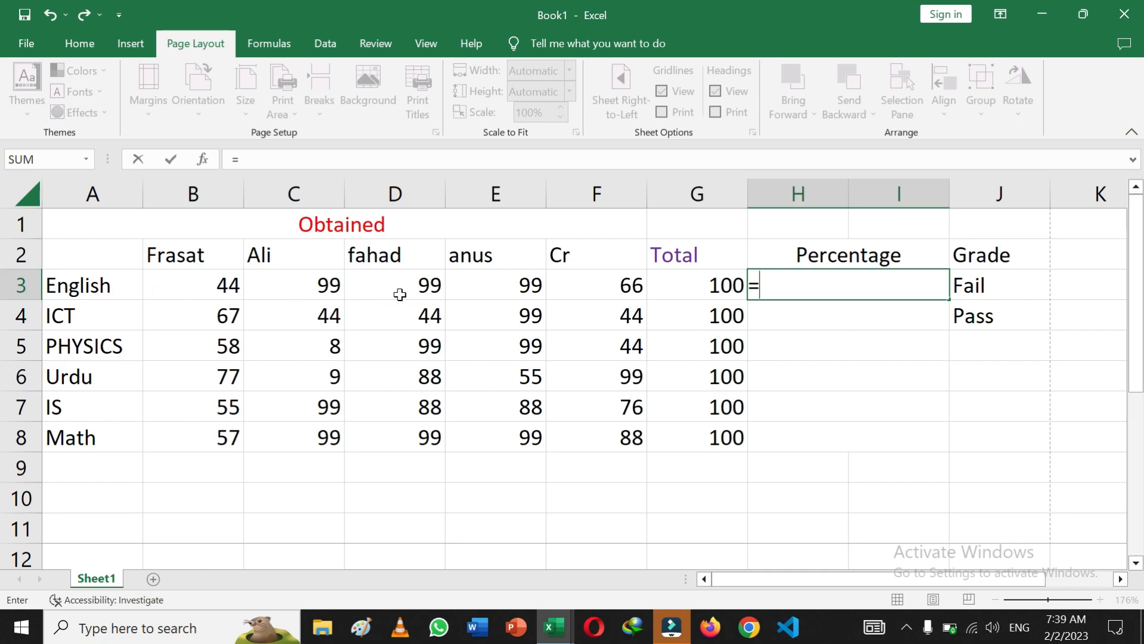
pyautogui.click(224, 285)
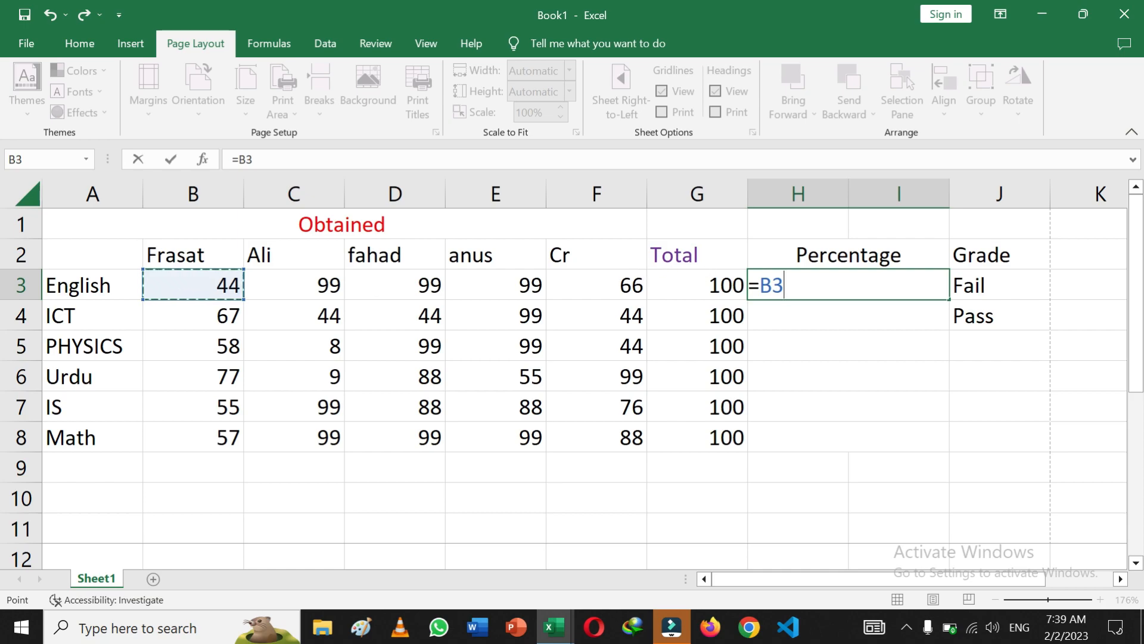
pyautogui.write('/')
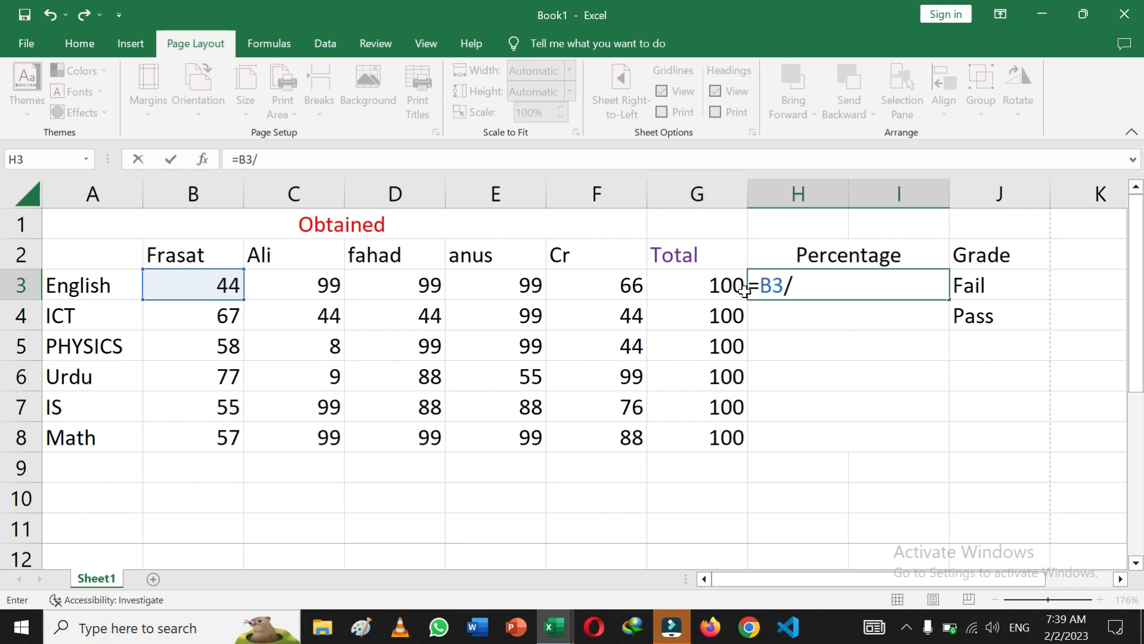
pyautogui.click(718, 291)
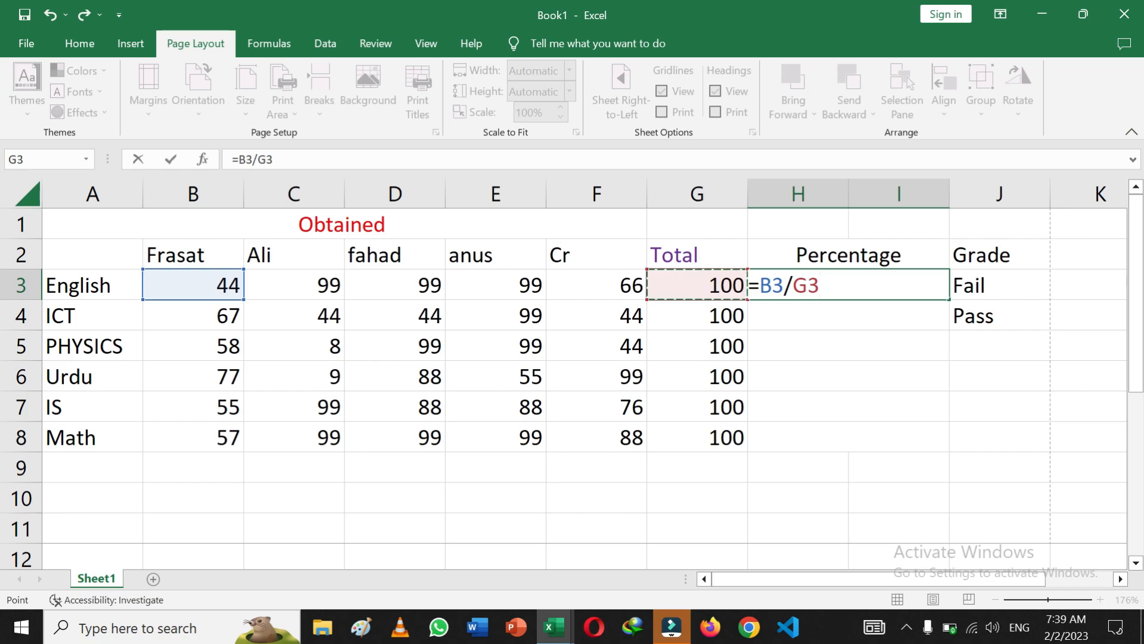
pyautogui.write('*100')
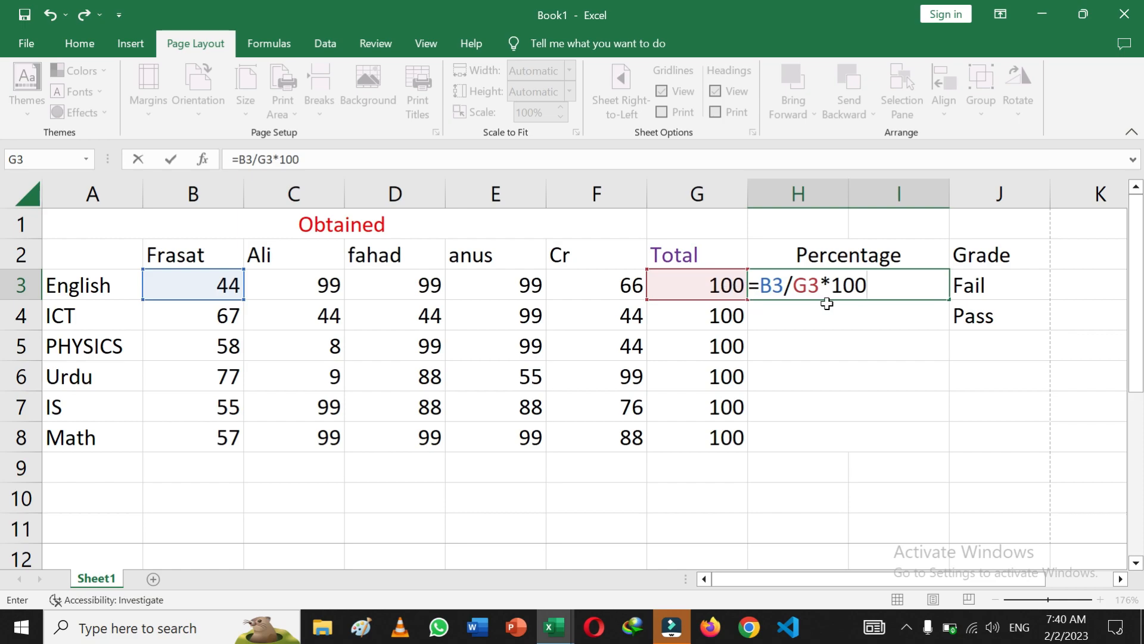
pyautogui.press('Return')
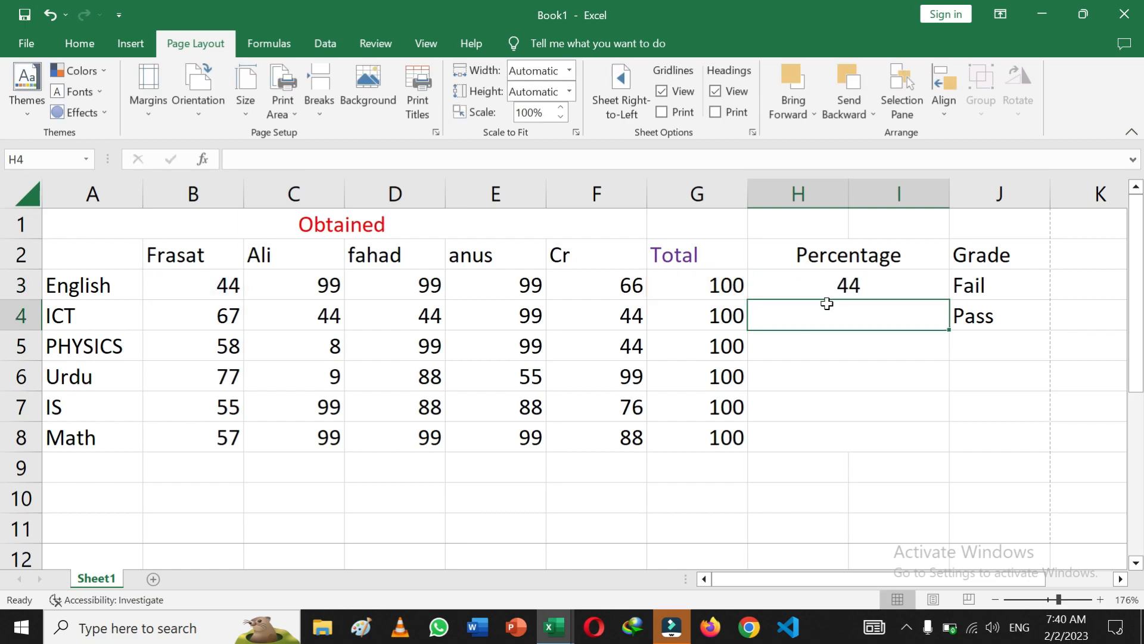
# - Change the English percentage formula in H3 to =F3/G3*100 so it uses the mark in the Cr column
pyautogui.doubleClick(856, 285)
pyautogui.click(808, 286)
pyautogui.click(820, 285)
pyautogui.click(784, 286)
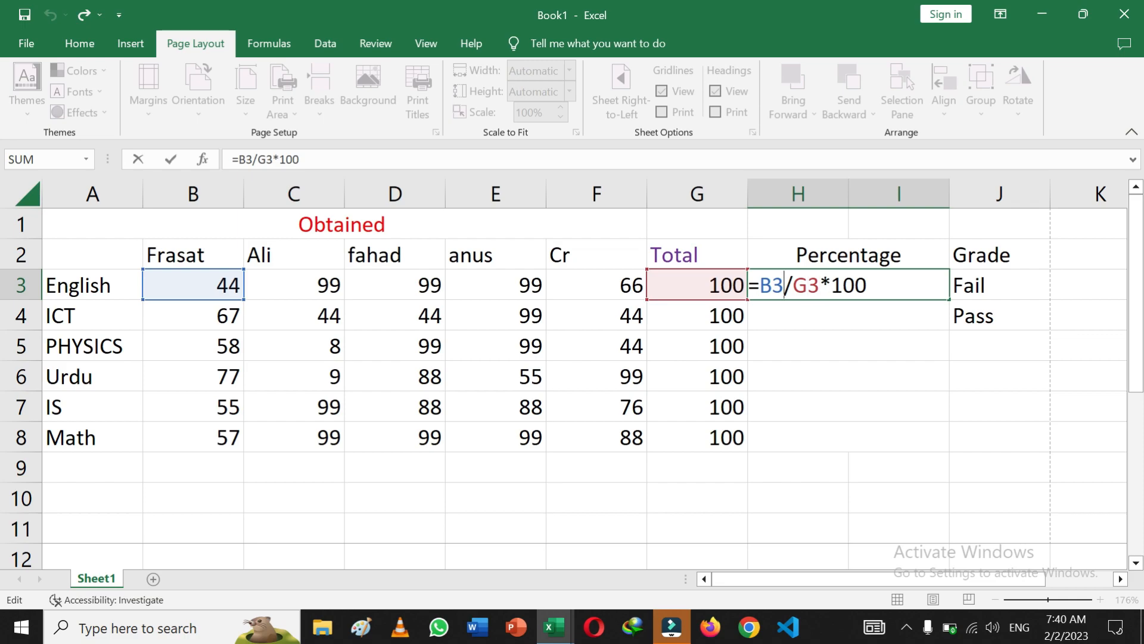
pyautogui.press('BackSpace')
pyautogui.press('BackSpace')
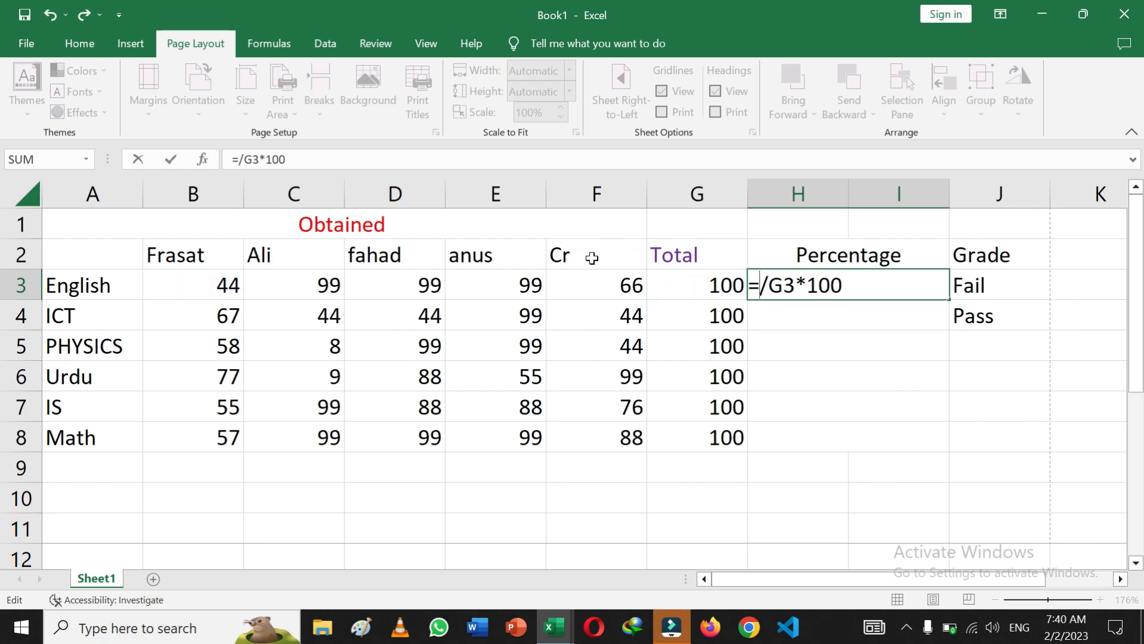
pyautogui.click(617, 285)
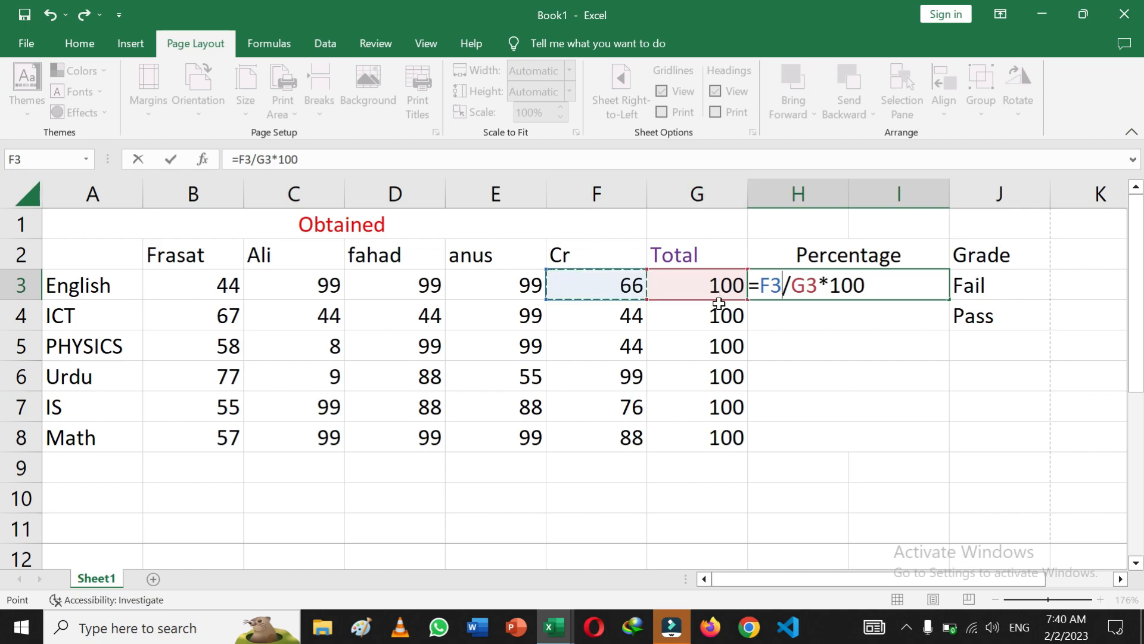
pyautogui.press('Return')
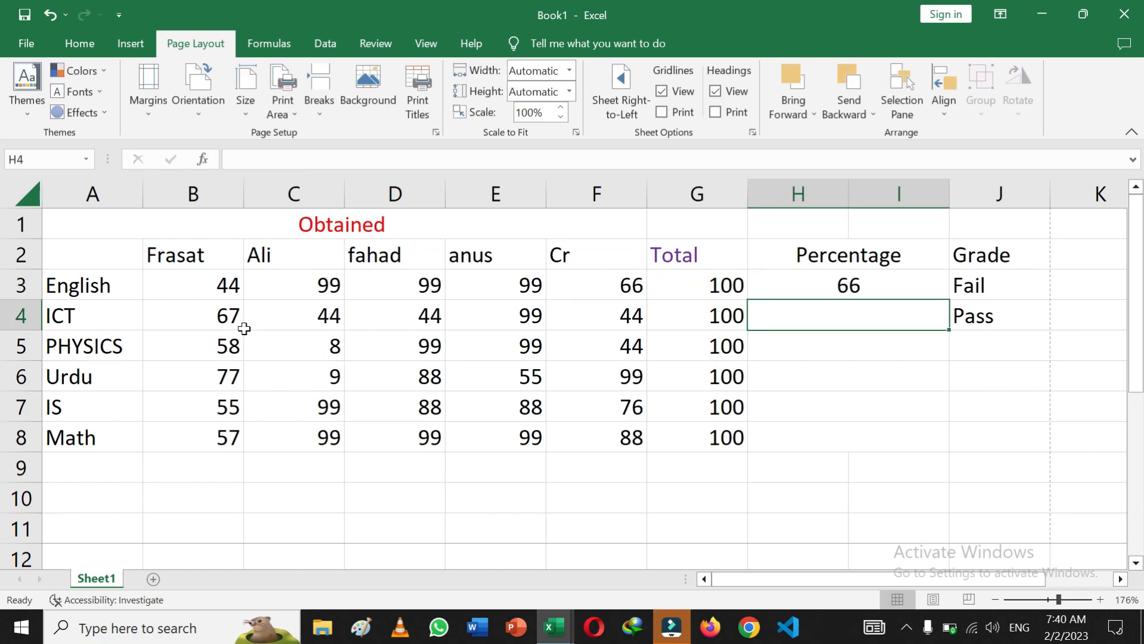
# - Enter =(B4/G4*100) in H4 to calculate the ICT percentage from the first student's mark and the total
pyautogui.write('=')
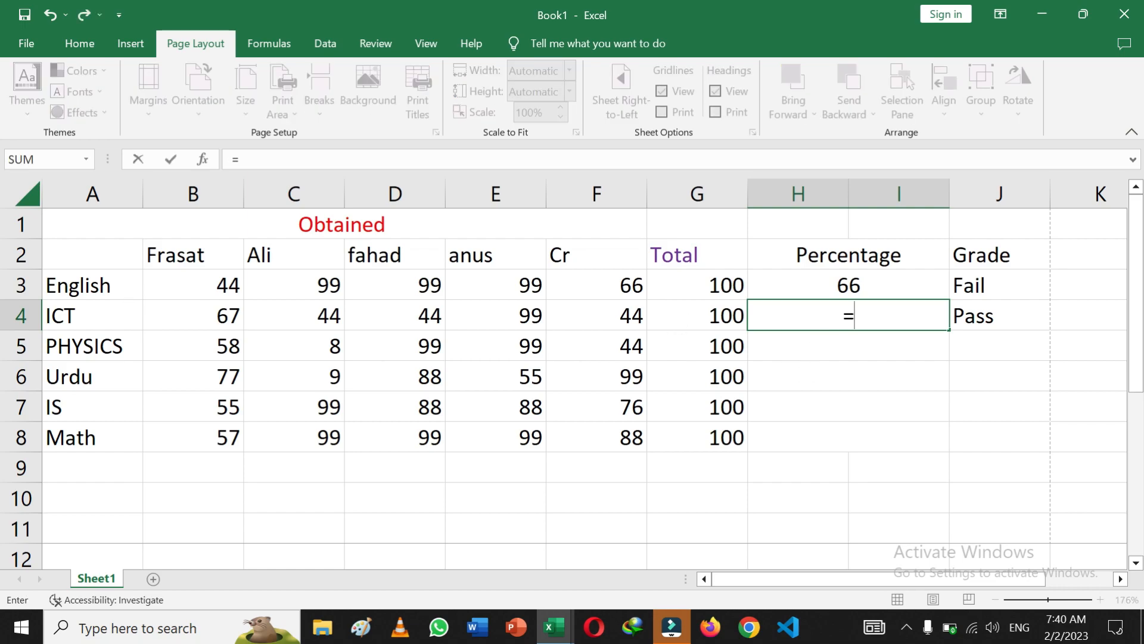
pyautogui.write('(')
pyautogui.click(242, 318)
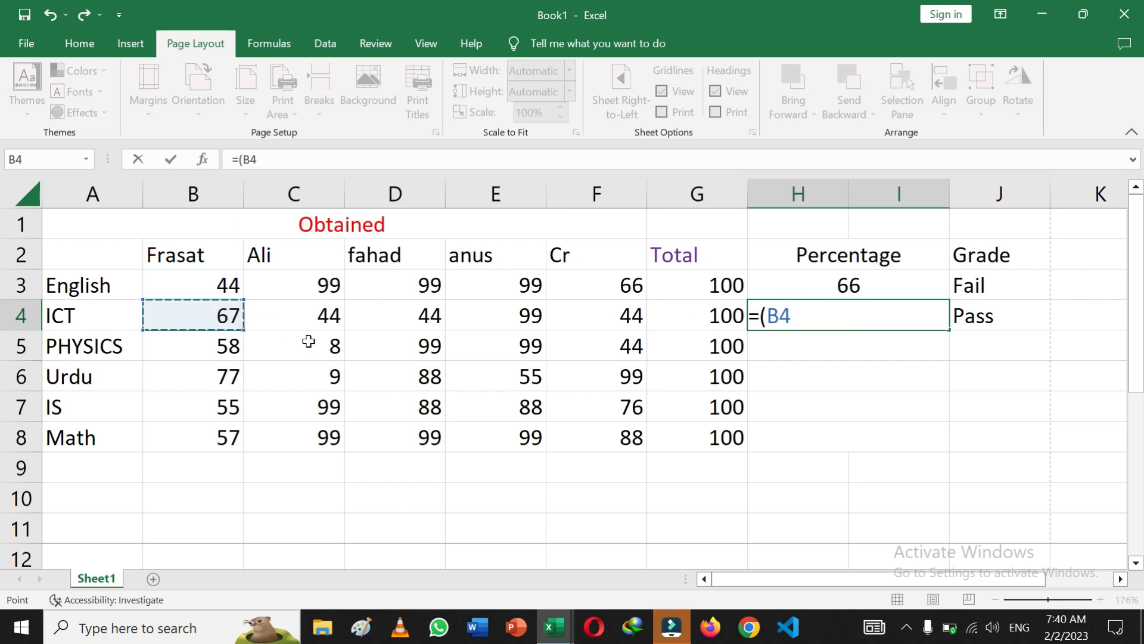
pyautogui.write('/')
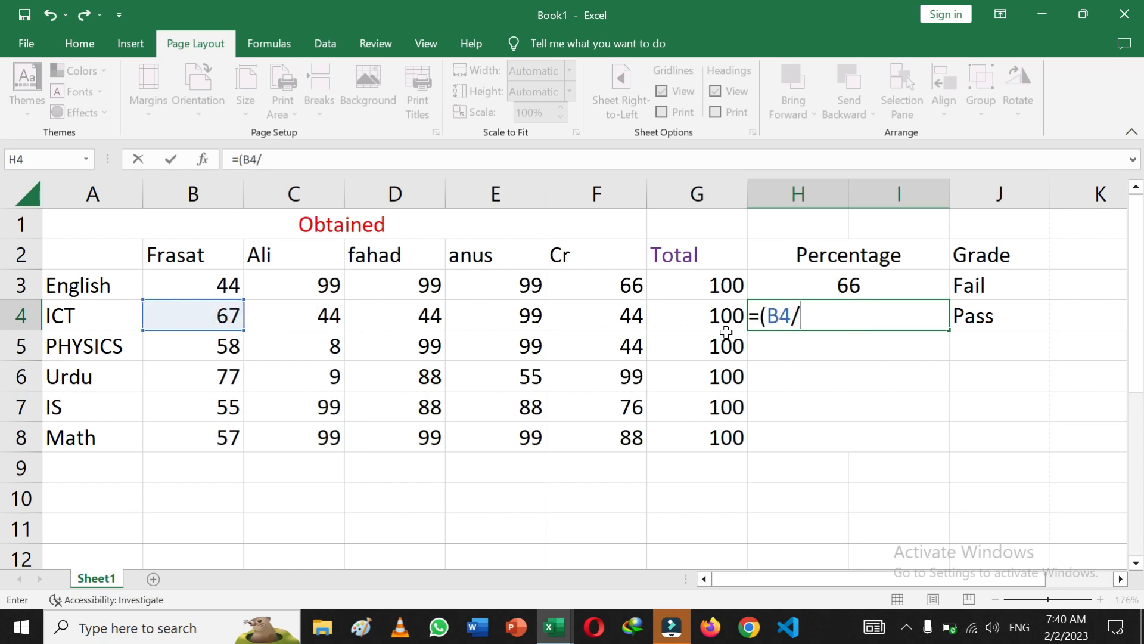
pyautogui.click(717, 320)
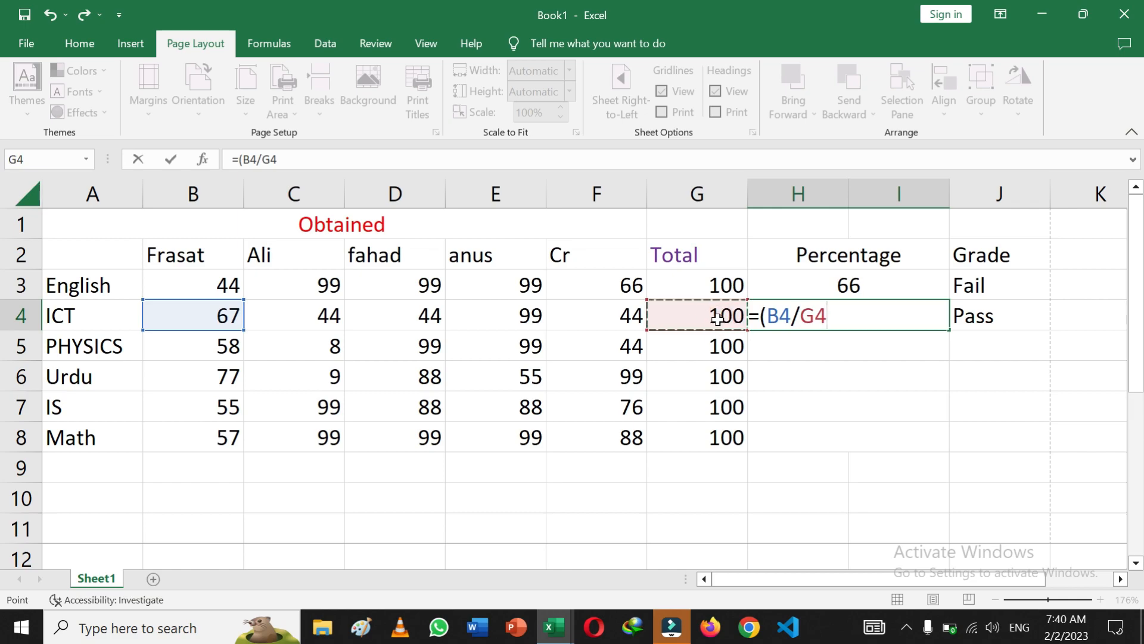
pyautogui.press('Left')
pyautogui.press('Left')
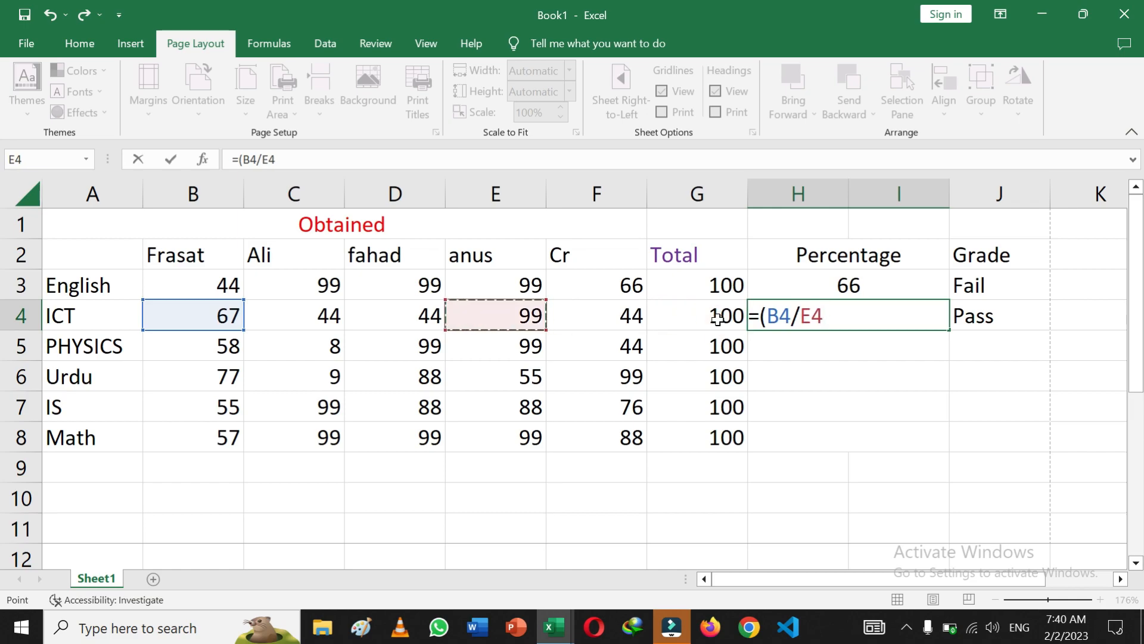
pyautogui.press('Right')
pyautogui.press('Right')
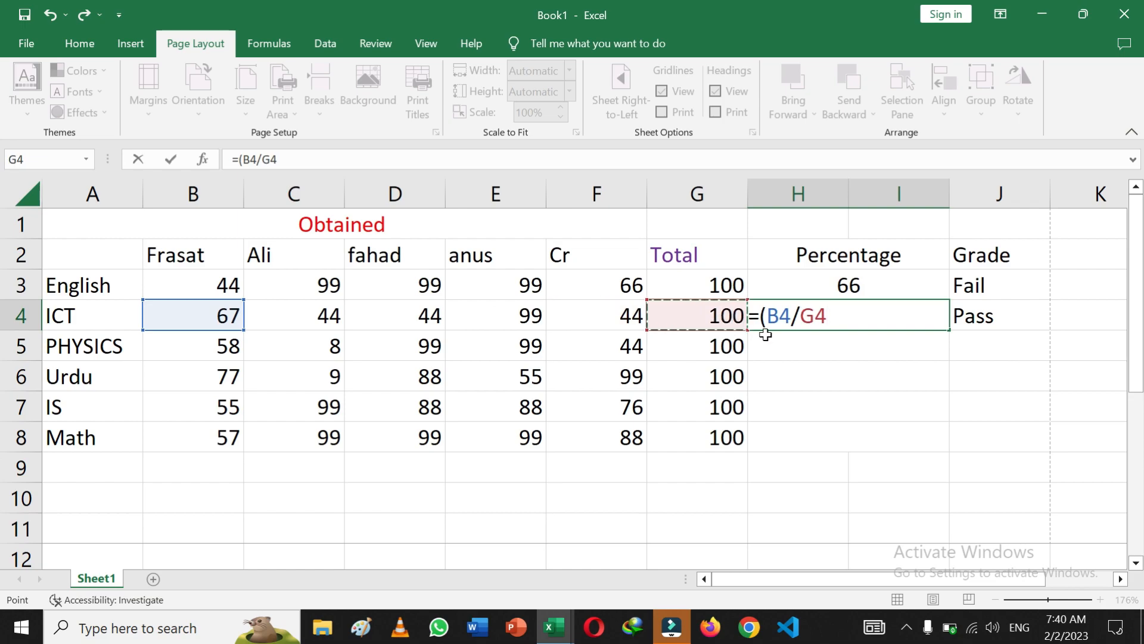
pyautogui.write('*100)')
pyautogui.press('Return')
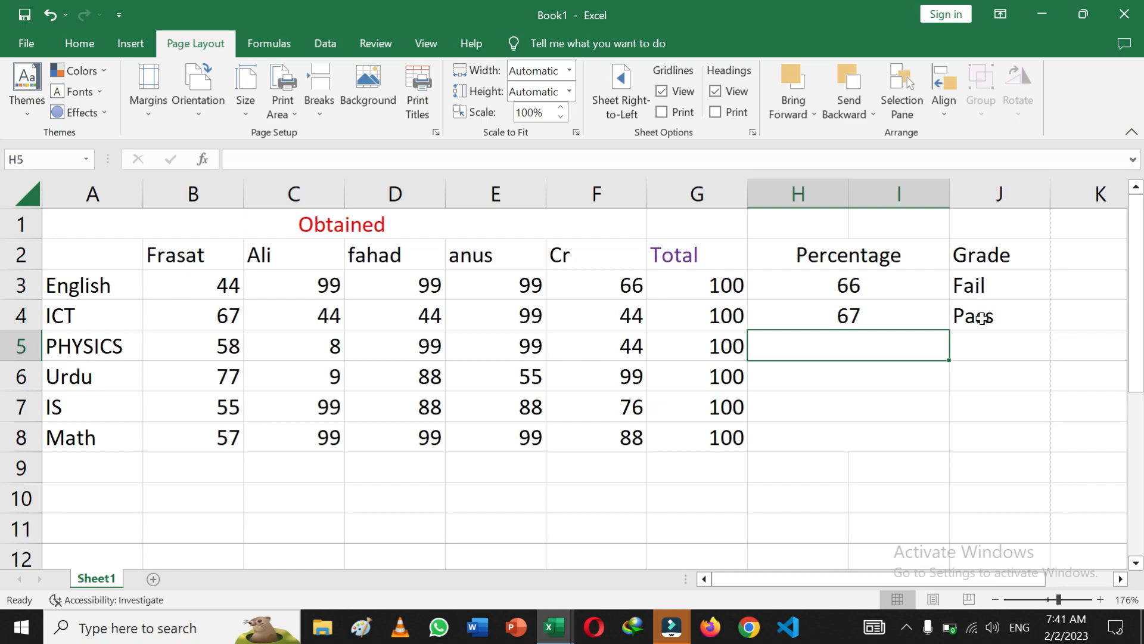
# - Check the existing grade formula in J3 and start an IF formula in J5 with the PHYSICS mark B5 as the tested cell
pyautogui.moveTo(854, 587); pyautogui.dragTo(892, 577)
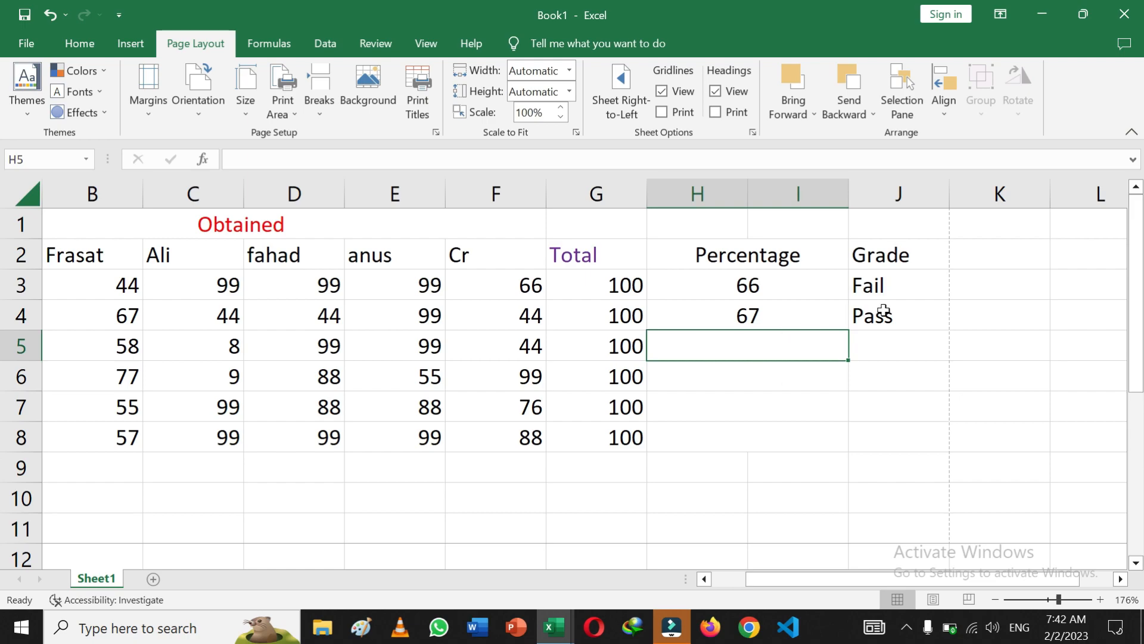
pyautogui.click(886, 287)
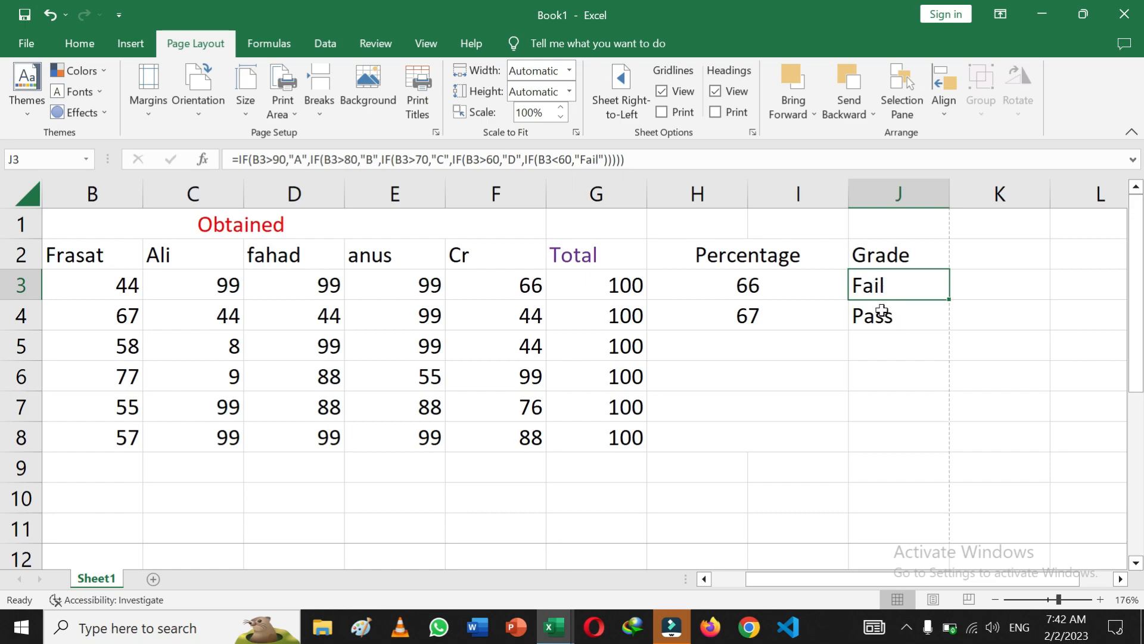
pyautogui.click(881, 343)
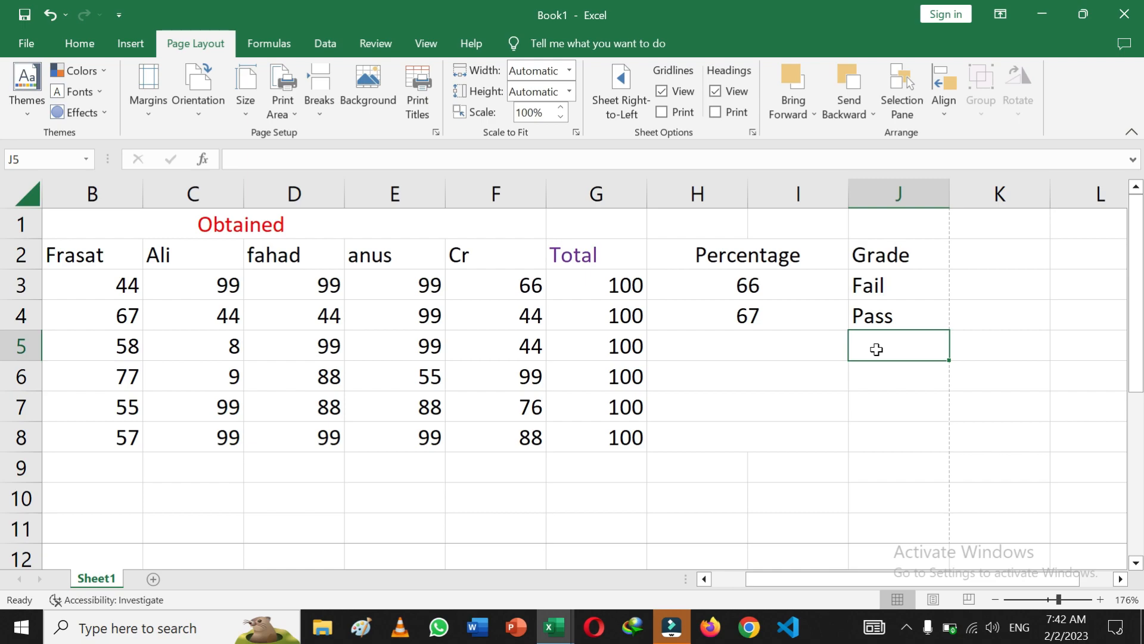
pyautogui.write('=')
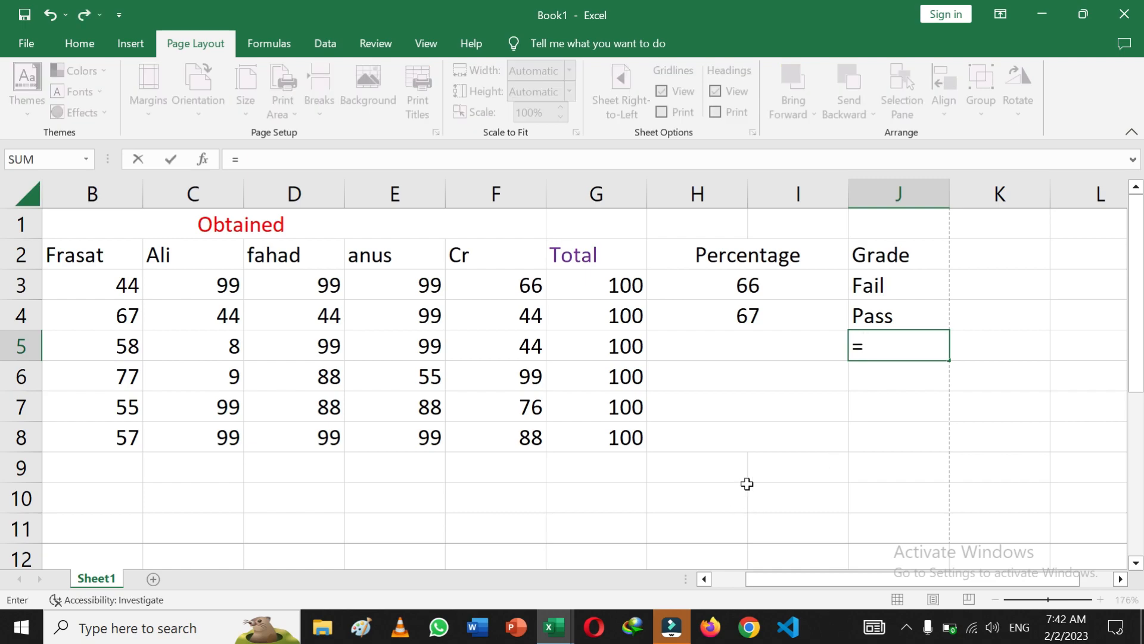
pyautogui.write('I')
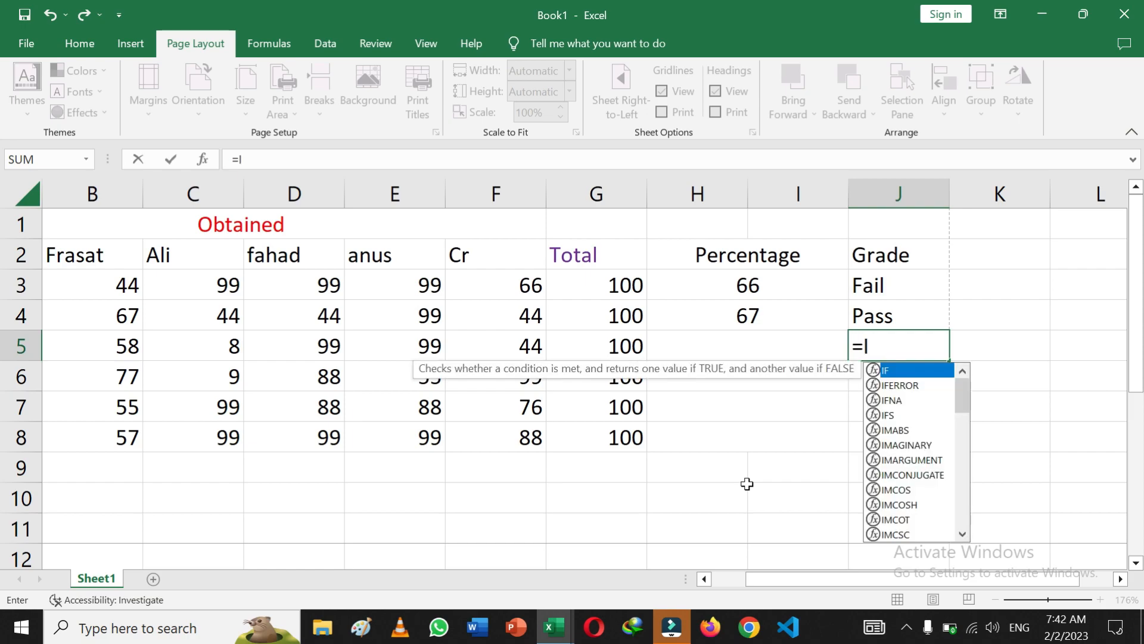
pyautogui.write('F')
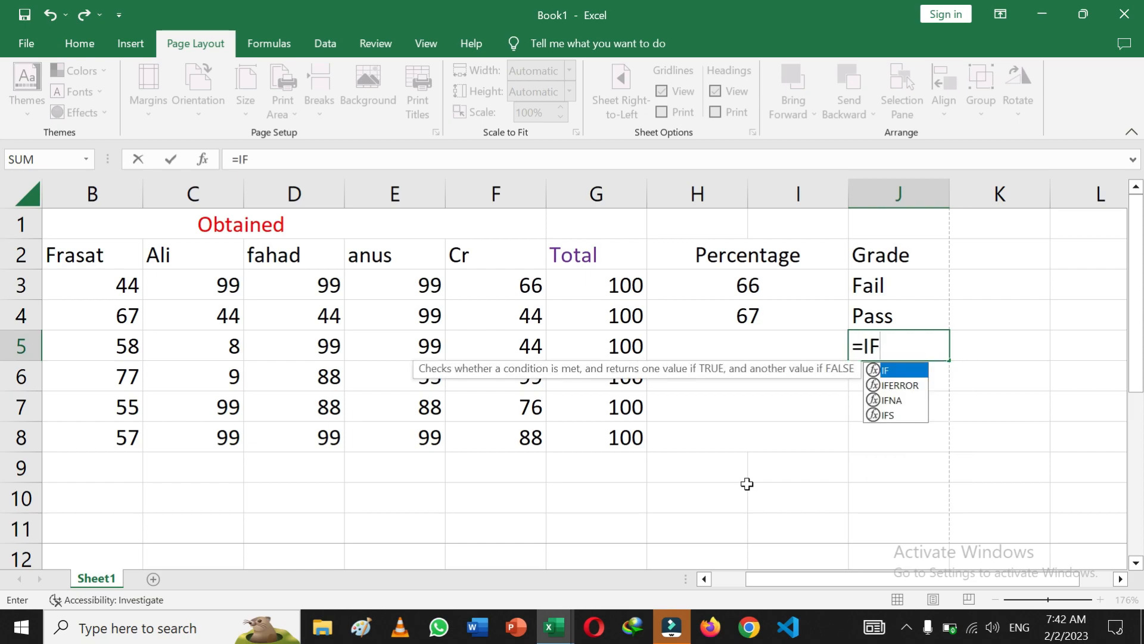
pyautogui.write('(')
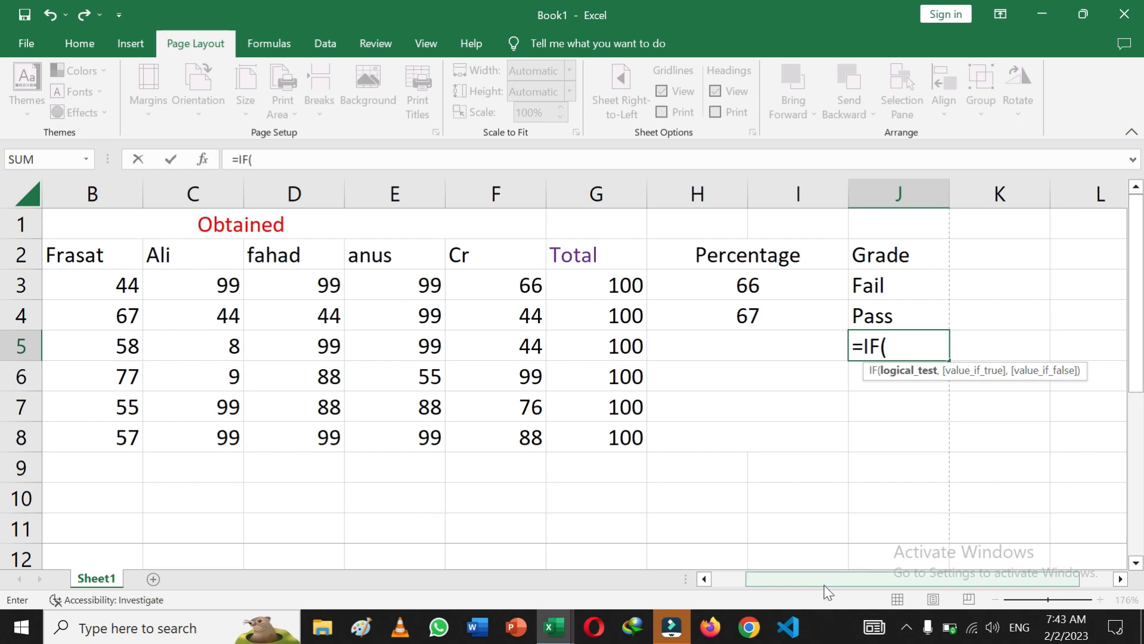
pyautogui.moveTo(828, 580); pyautogui.dragTo(796, 580)
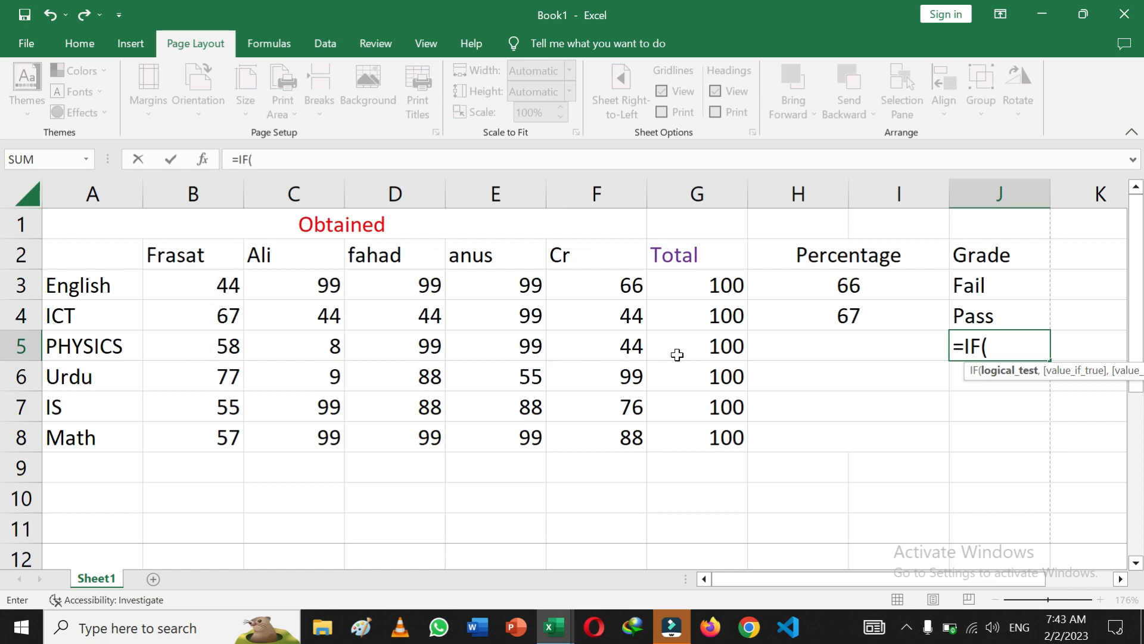
pyautogui.click(216, 349)
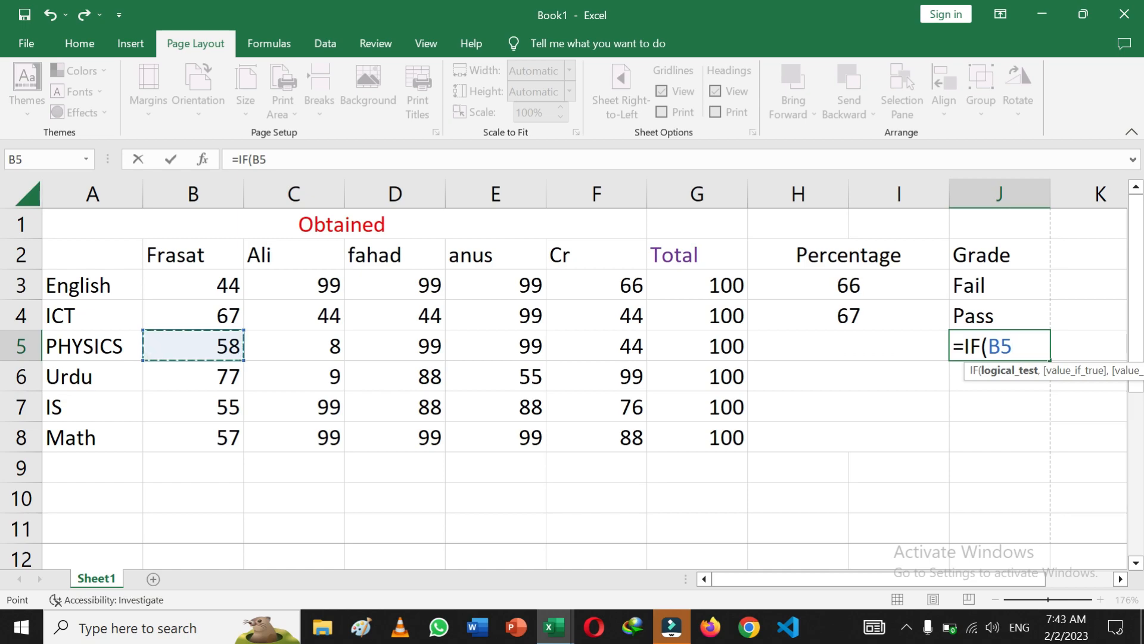
pyautogui.press('BackSpace')
pyautogui.press('BackSpace')
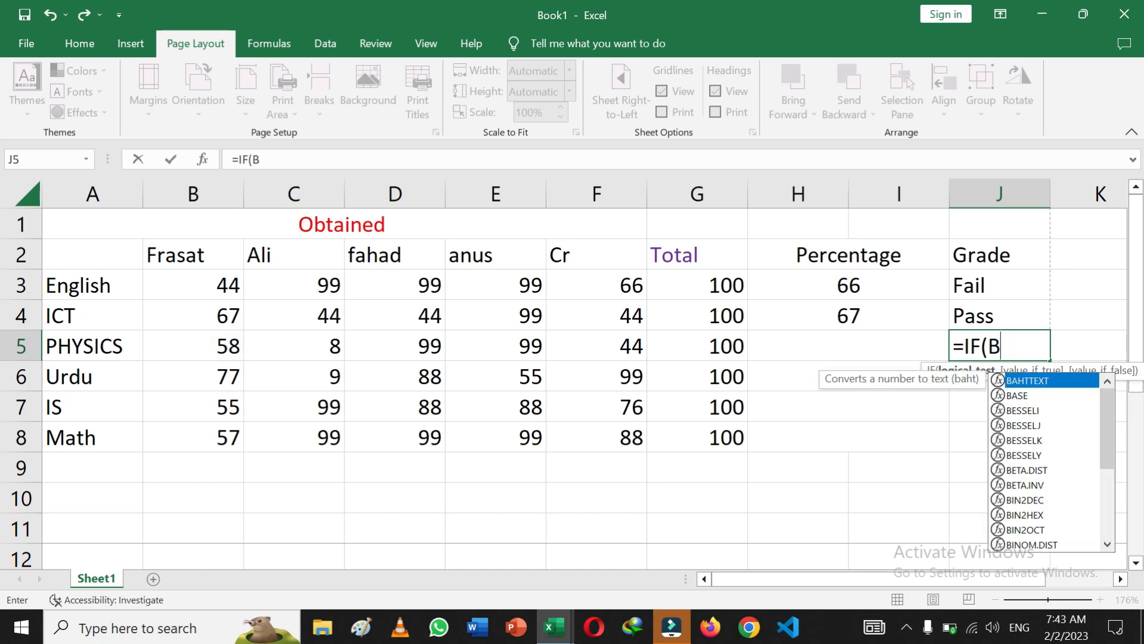
pyautogui.write('b5')
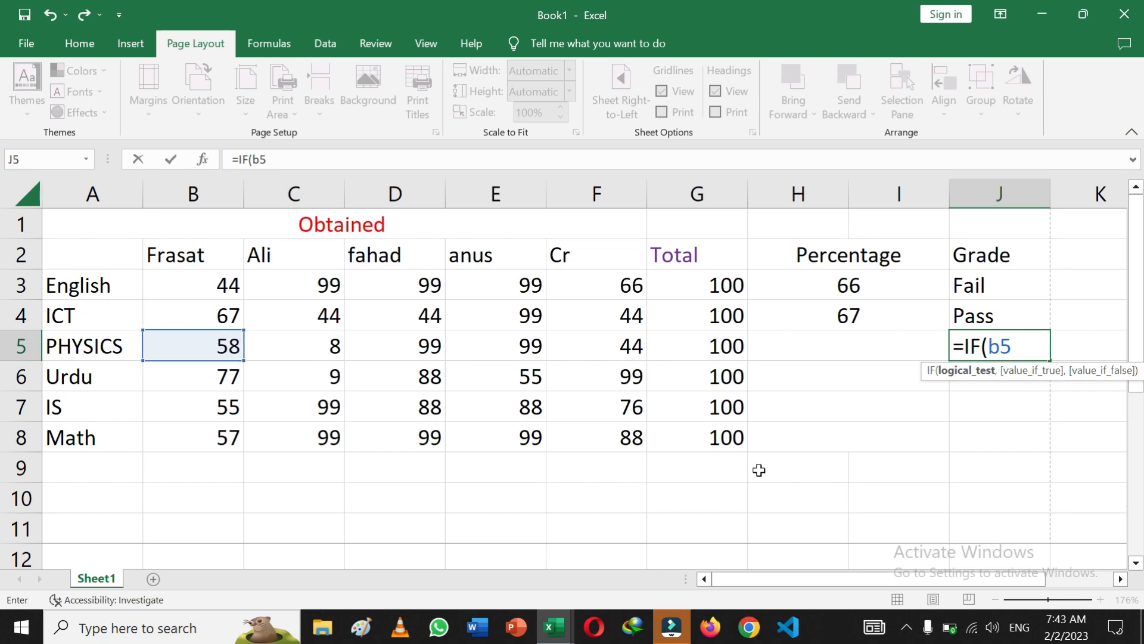
# - Complete the J5 grade formula as =IF(B5>90,"") with an empty text result for a true test
pyautogui.moveTo(794, 581); pyautogui.dragTo(870, 581)
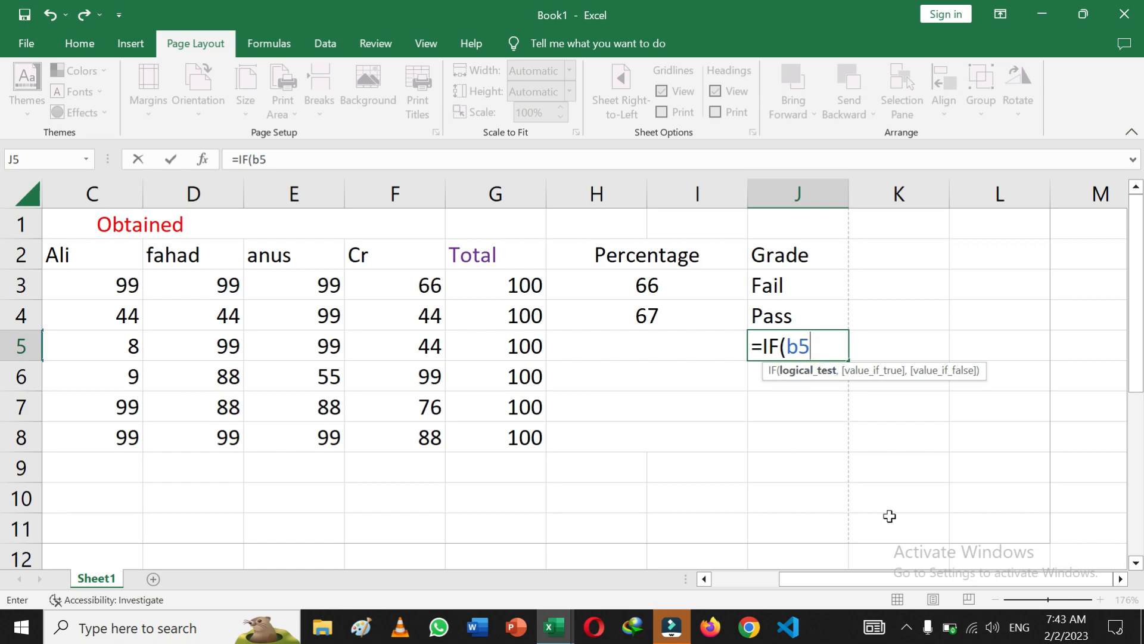
pyautogui.moveTo(918, 584)
pyautogui.mouseDown()
pyautogui.moveTo(846, 586)
pyautogui.moveTo(906, 584)
pyautogui.mouseUp()
pyautogui.write('>90')
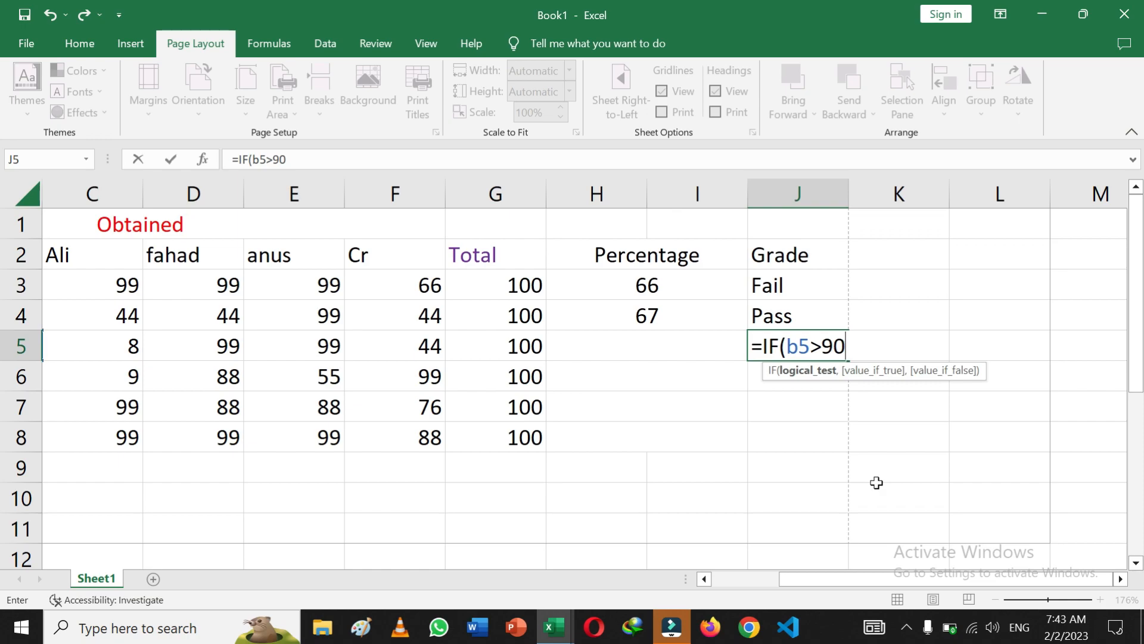
pyautogui.write(',')
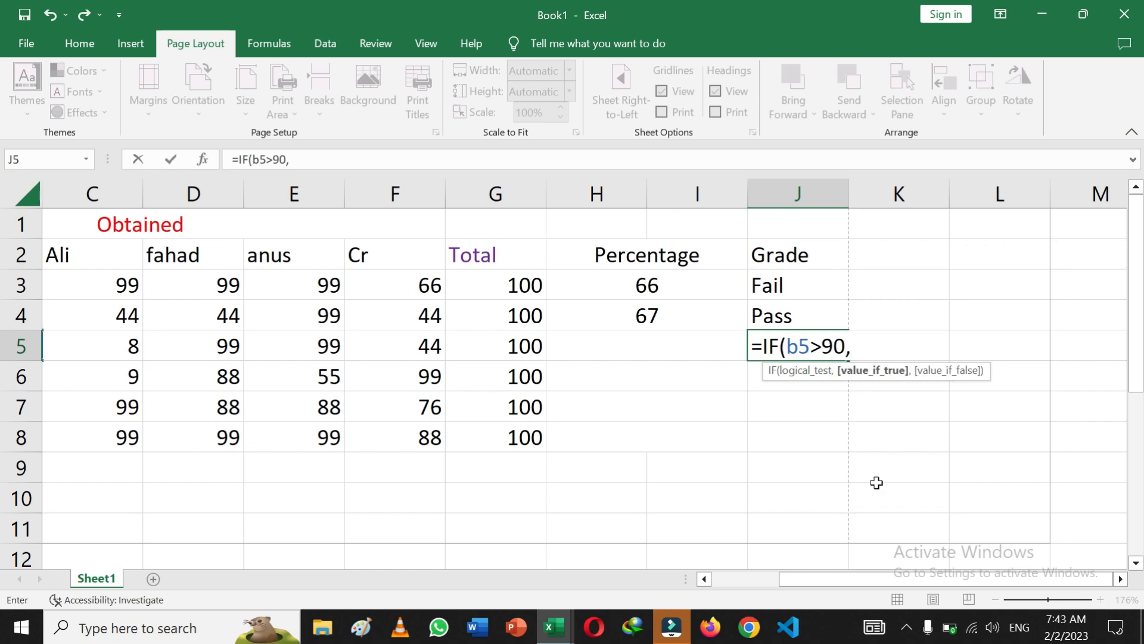
pyautogui.write('""')
pyautogui.press('Left')
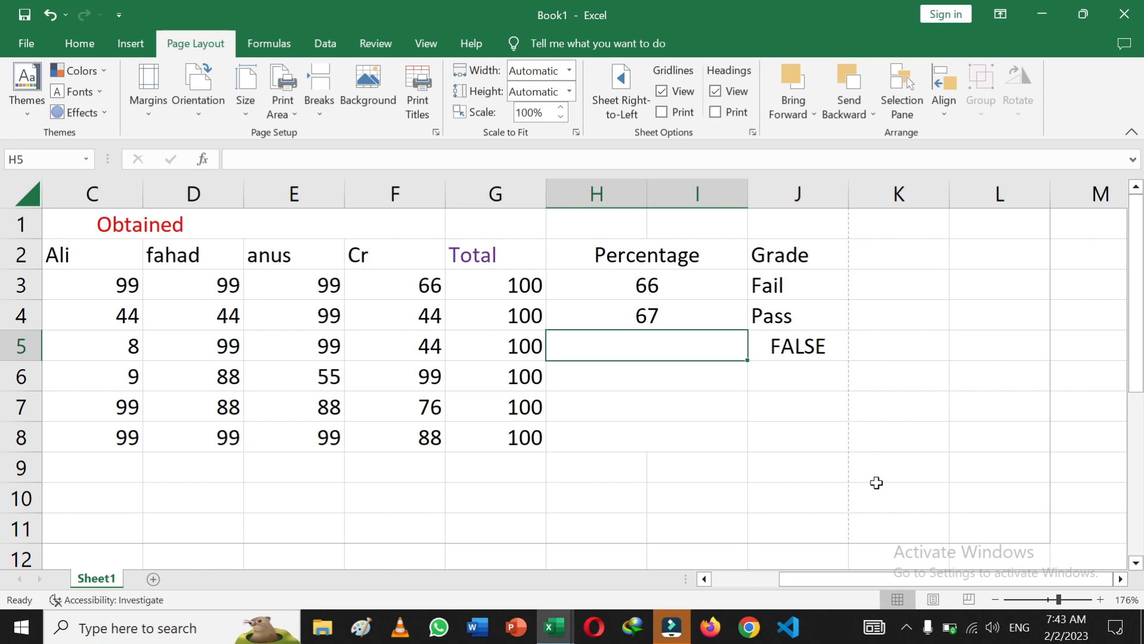
# - Edit the grade formula in J5 to =IF(B5>95,"A+"), raising the threshold to 95 and returning A+
pyautogui.click(826, 357)
pyautogui.doubleClick(823, 349)
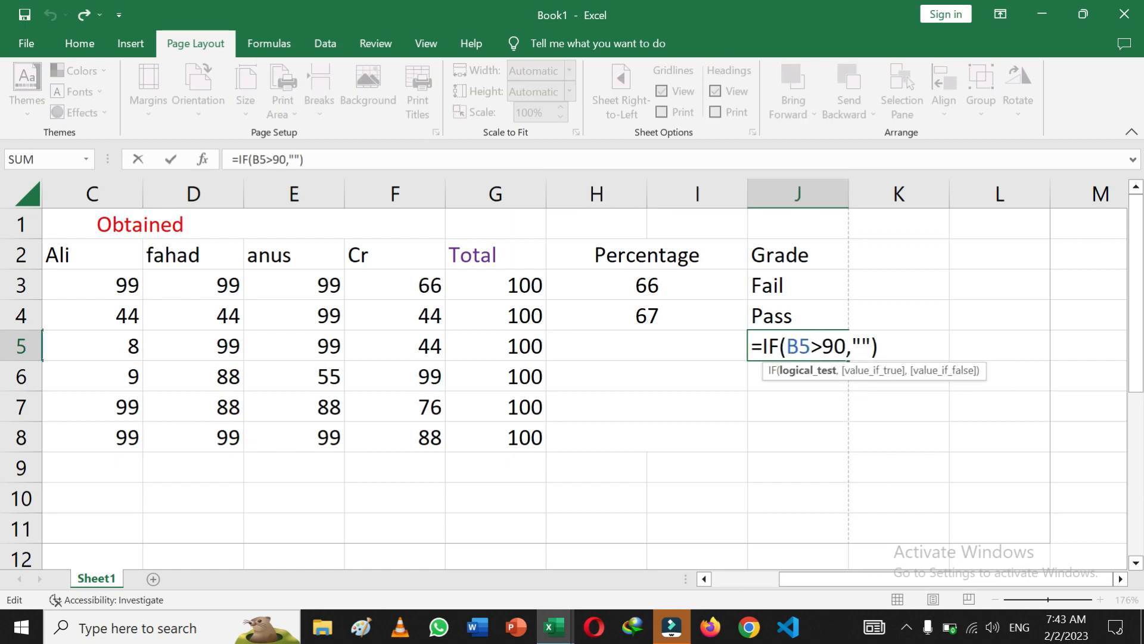
pyautogui.click(863, 349)
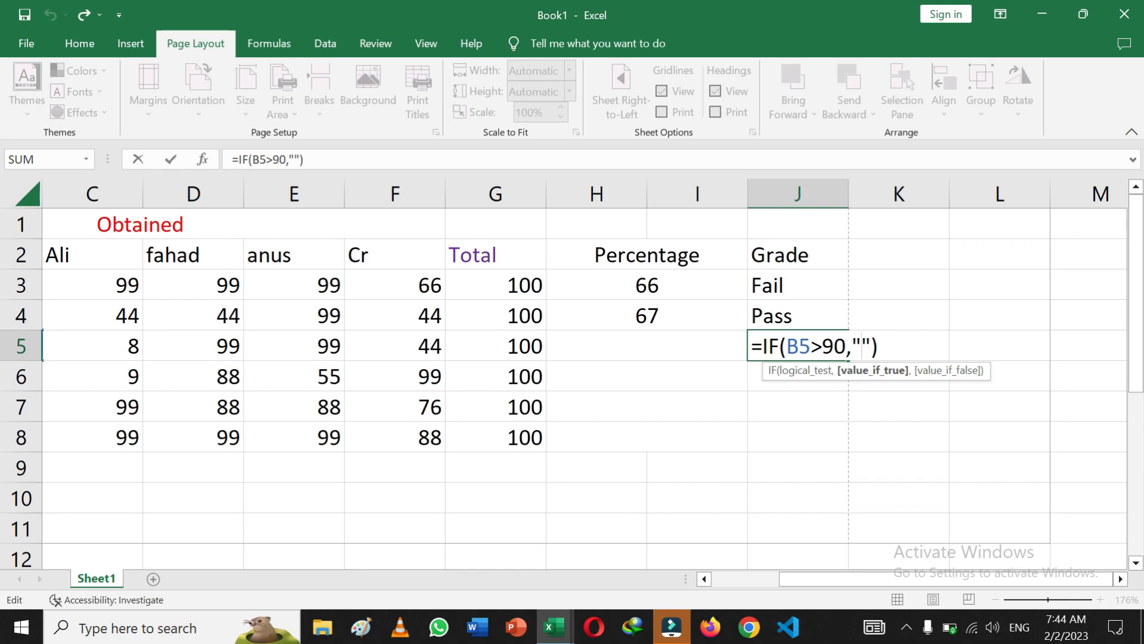
pyautogui.click(846, 352)
pyautogui.press('BackSpace')
pyautogui.write('5')
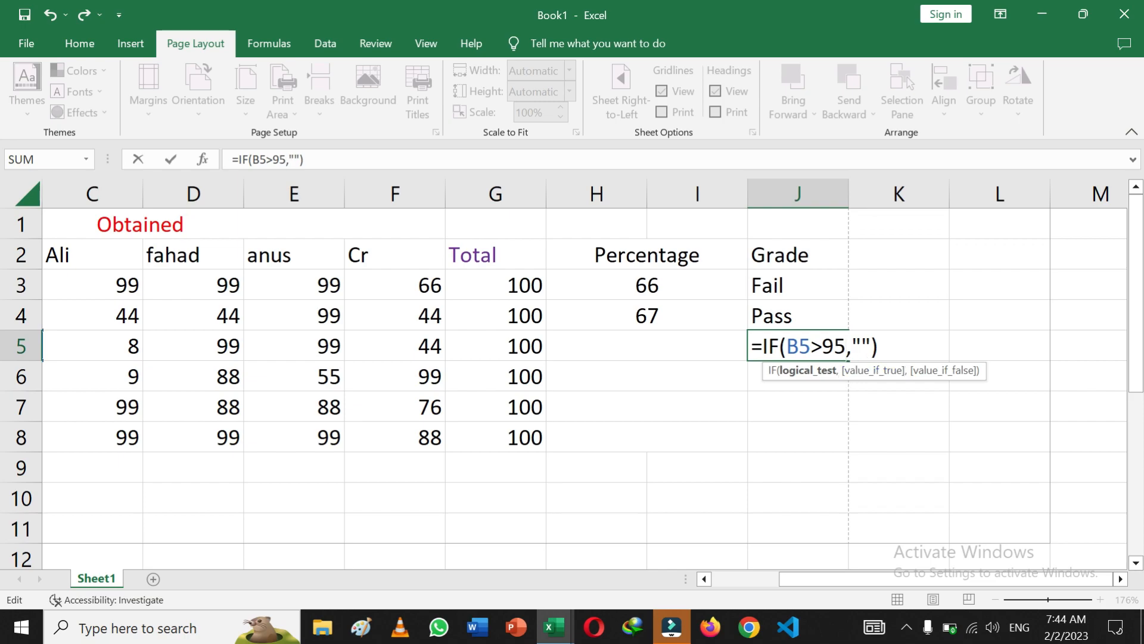
pyautogui.click(862, 346)
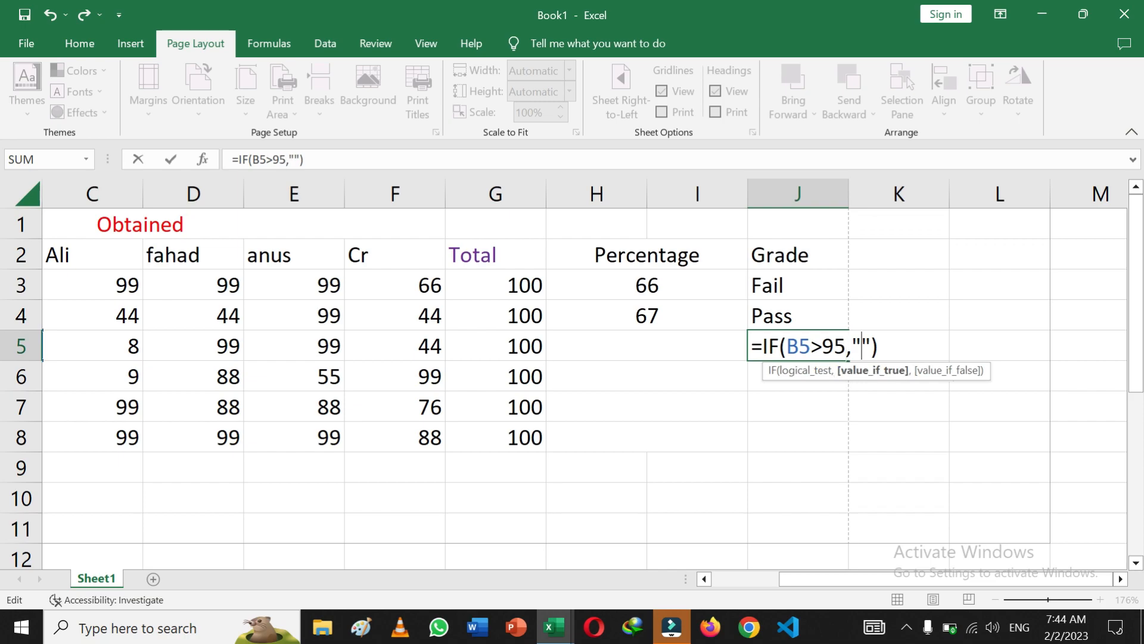
pyautogui.write('A=')
pyautogui.press('BackSpace')
pyautogui.write('+')
pyautogui.press('Return')
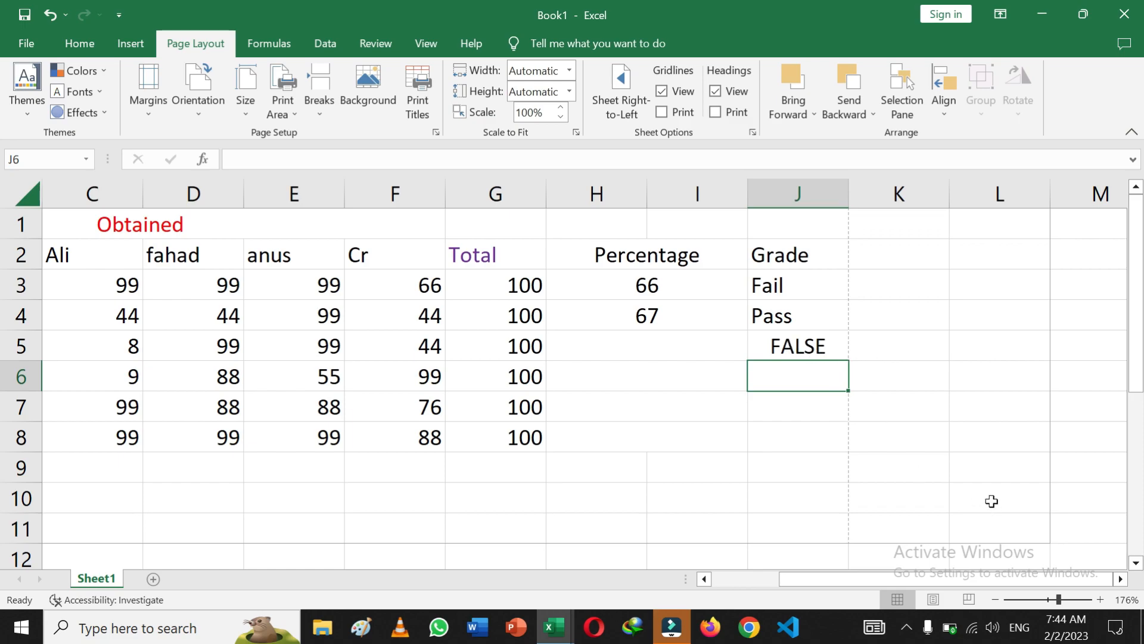
# - Review the grade formula in J5 and the PHYSICS mark in B5 that it tests
pyautogui.moveTo(907, 581); pyautogui.dragTo(836, 581)
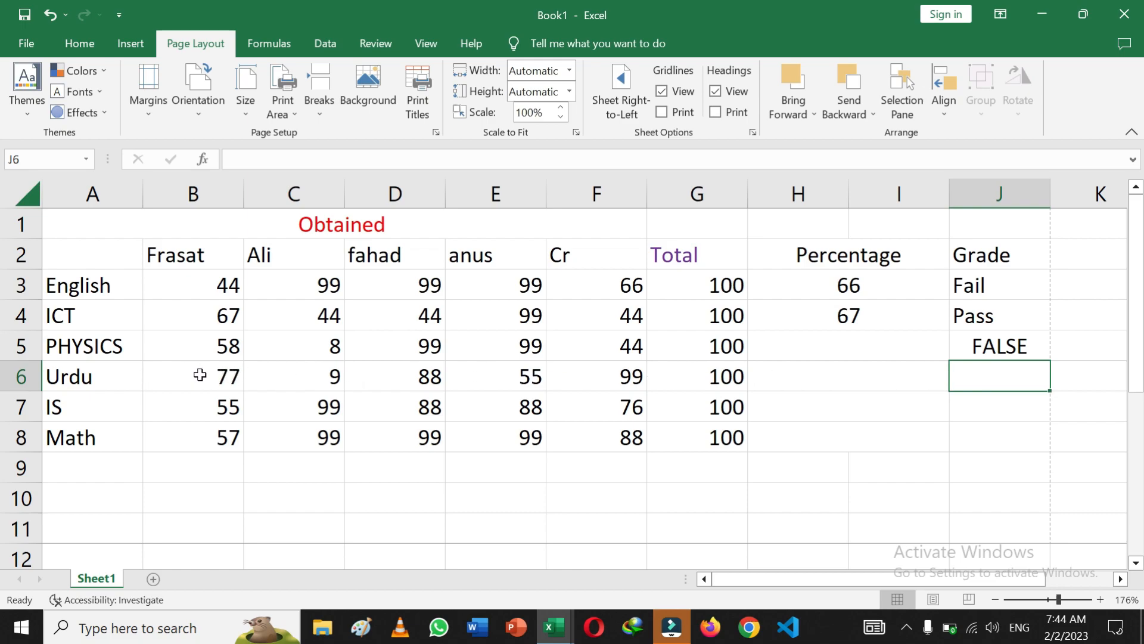
pyautogui.click(985, 344)
pyautogui.press('F2')
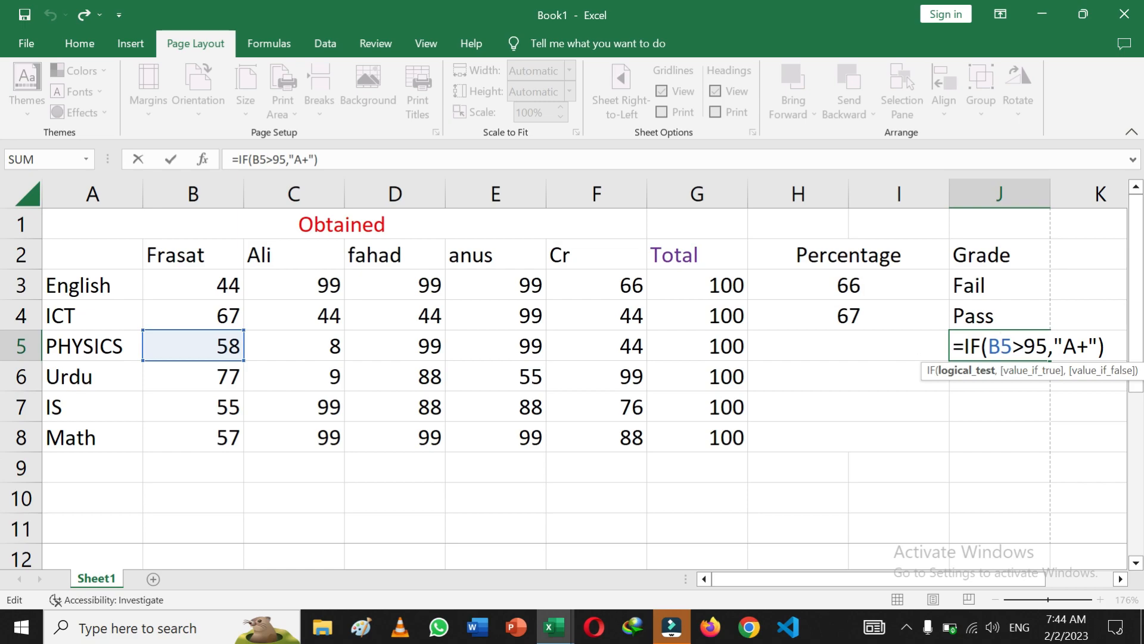
pyautogui.press('Return')
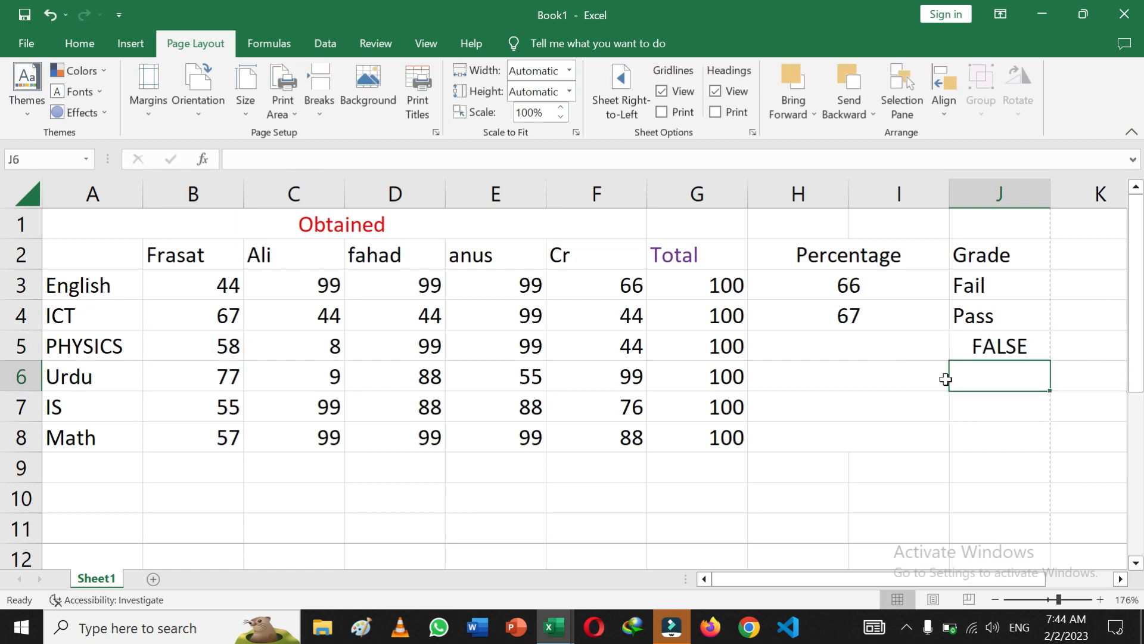
pyautogui.click(225, 348)
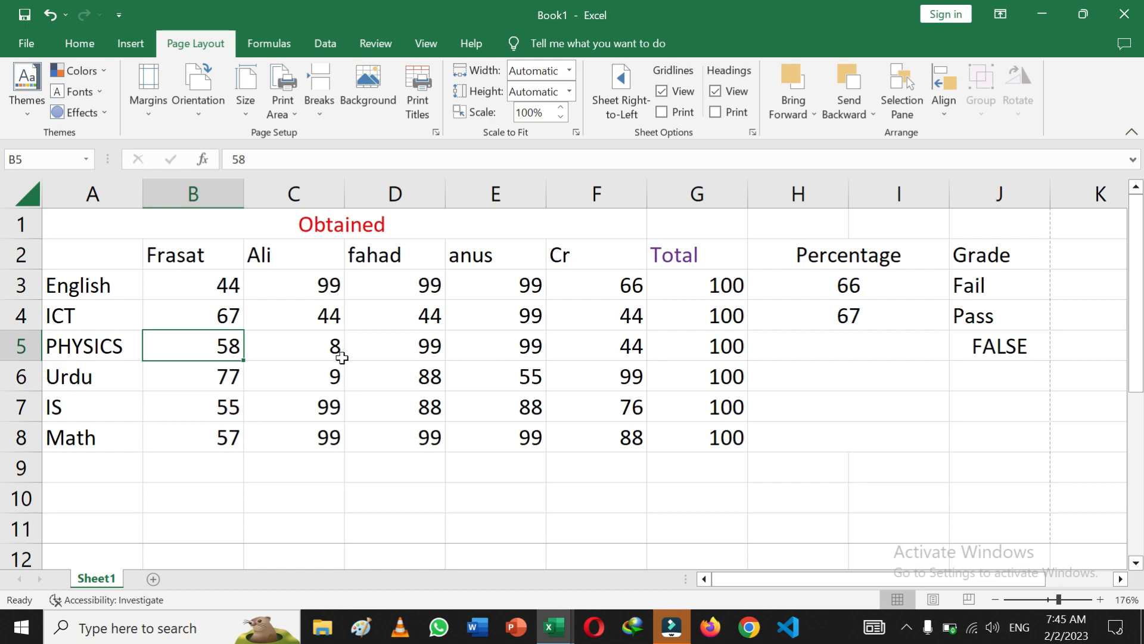
# - Test the J5 grade formula by setting the PHYSICS mark in B5 to 98
pyautogui.doubleClick(227, 346)
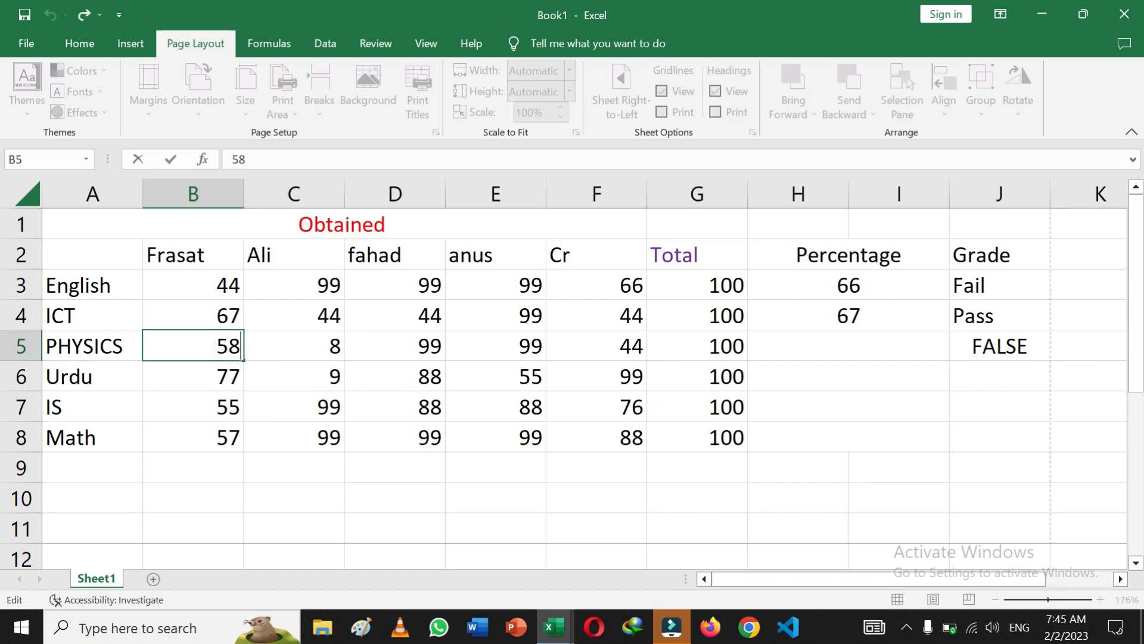
pyautogui.press('BackSpace')
pyautogui.press('BackSpace')
pyautogui.write('98')
pyautogui.press('Return')
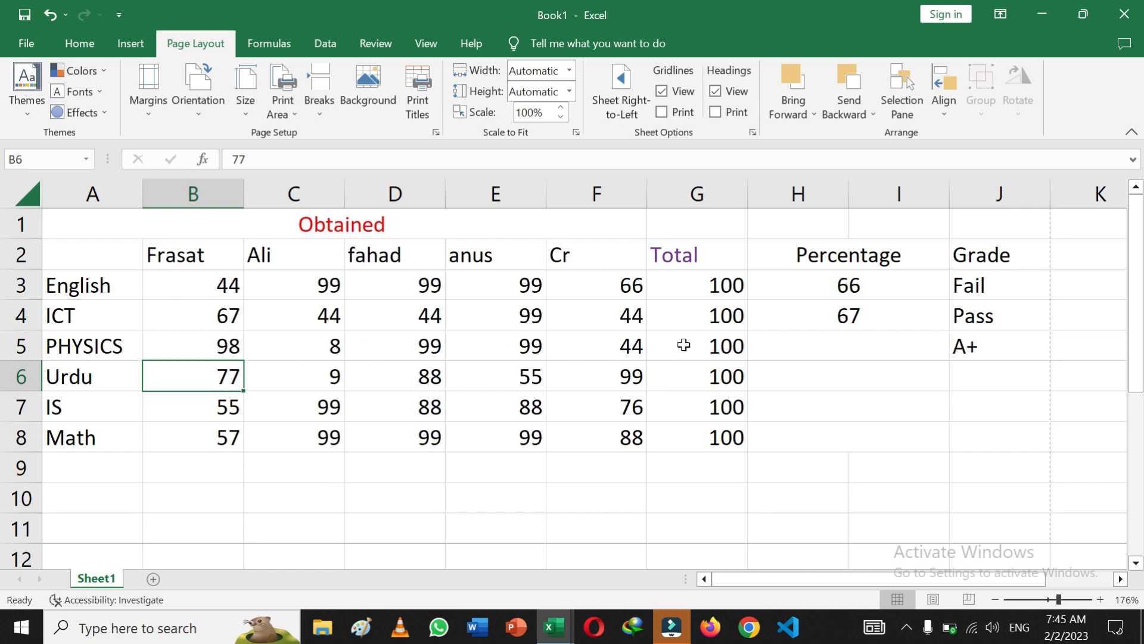
# - Set the PHYSICS mark in B5 back to 58
pyautogui.doubleClick(220, 347)
pyautogui.press('BackSpace')
pyautogui.press('BackSpace')
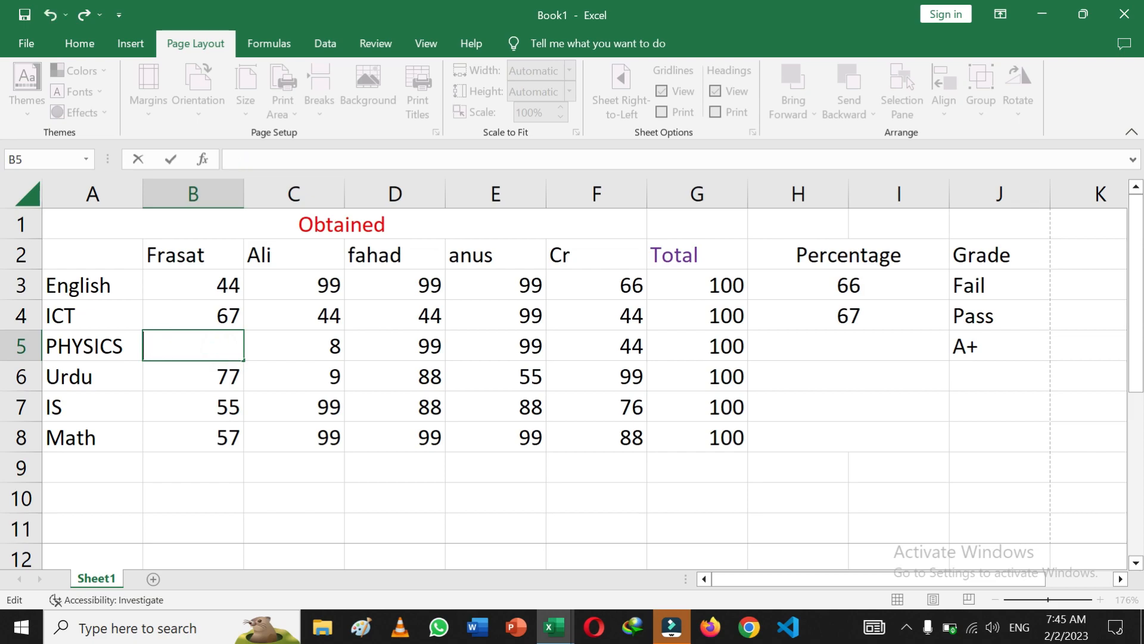
pyautogui.write('58')
pyautogui.press('Return')
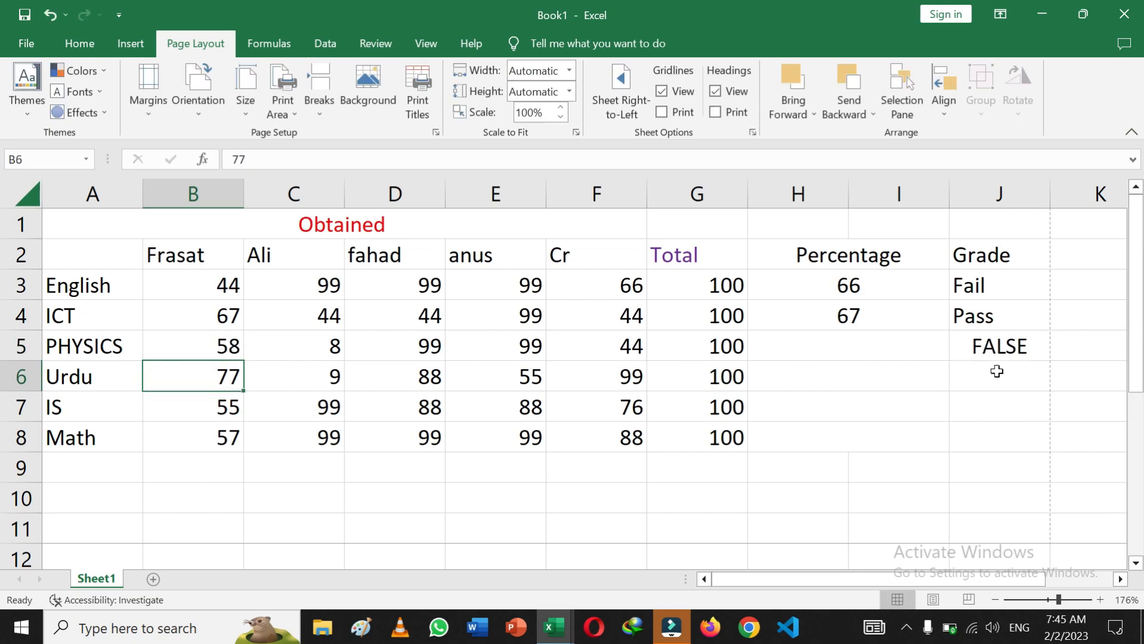
# - Reopen the J5 grade formula, remove its closing parenthesis and add a comma after "A+" for a value-if-false argument
pyautogui.doubleClick(1005, 348)
pyautogui.moveTo(904, 578); pyautogui.dragTo(976, 579)
pyautogui.click(799, 346)
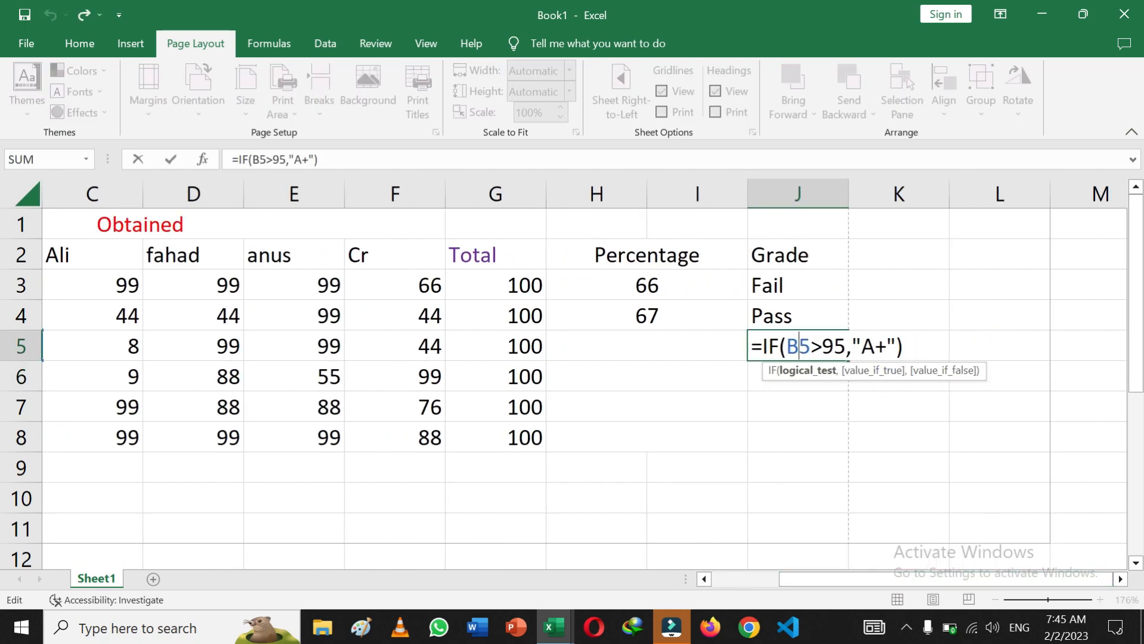
pyautogui.click(905, 346)
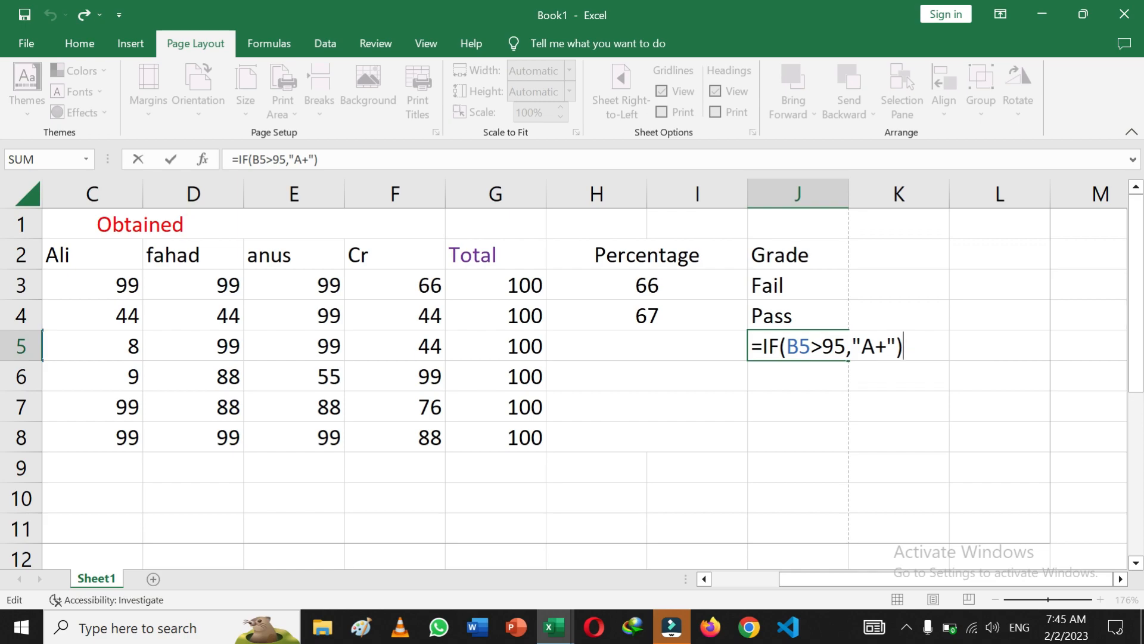
pyautogui.press('Left')
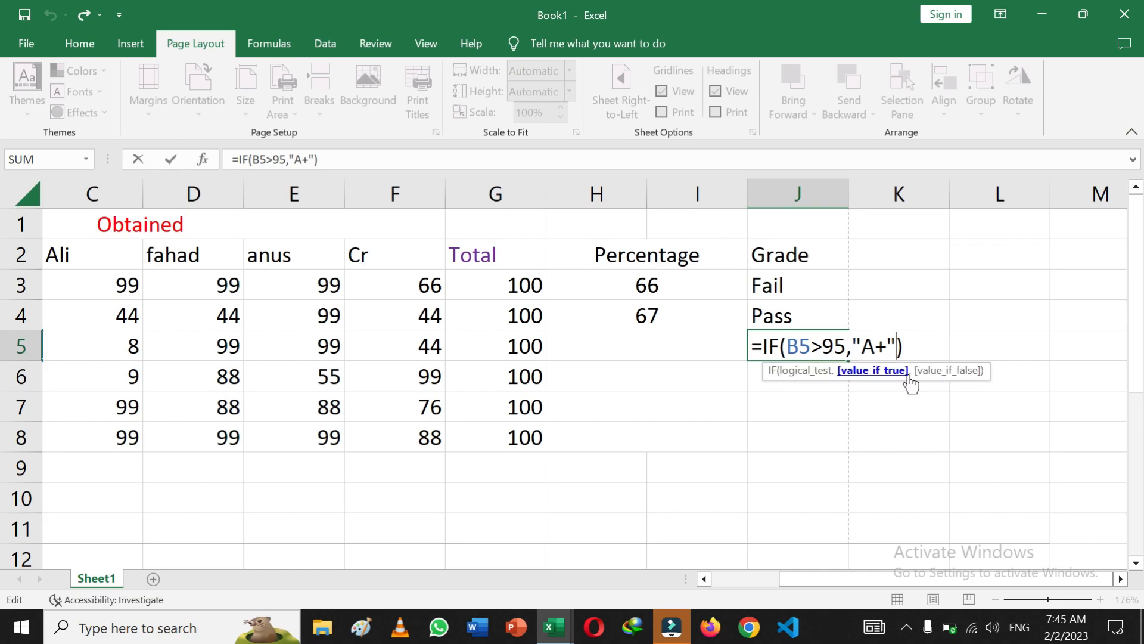
pyautogui.press('Right')
pyautogui.press('BackSpace')
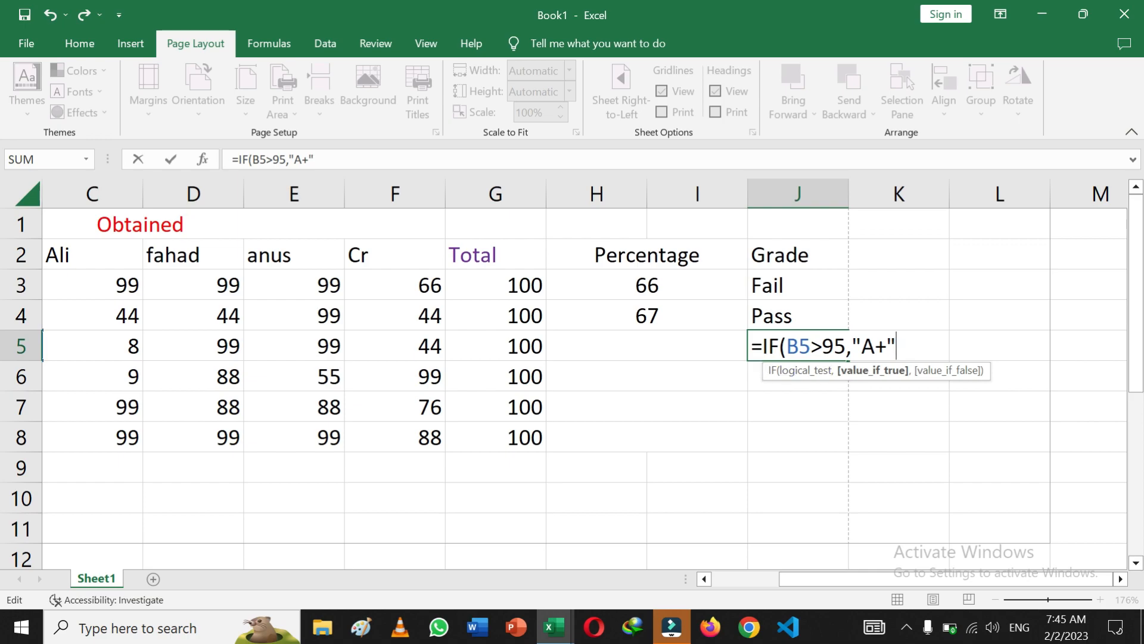
pyautogui.write(',')
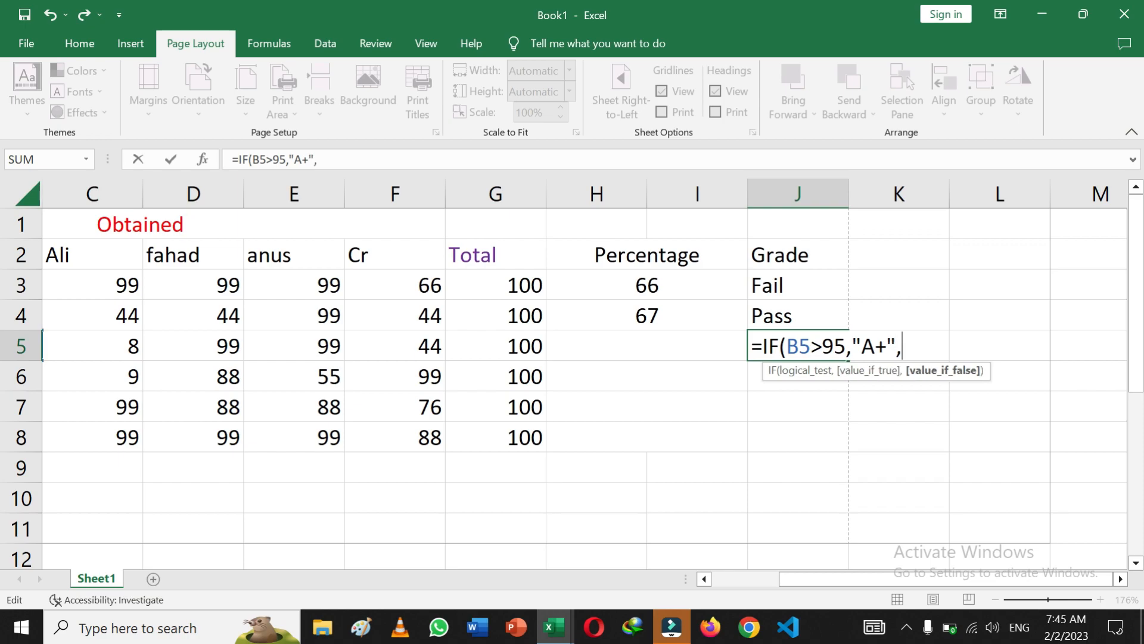
# - Add the nested condition IF(B5>90,"A", as the false result of the J5 grade formula
pyautogui.write('IF')
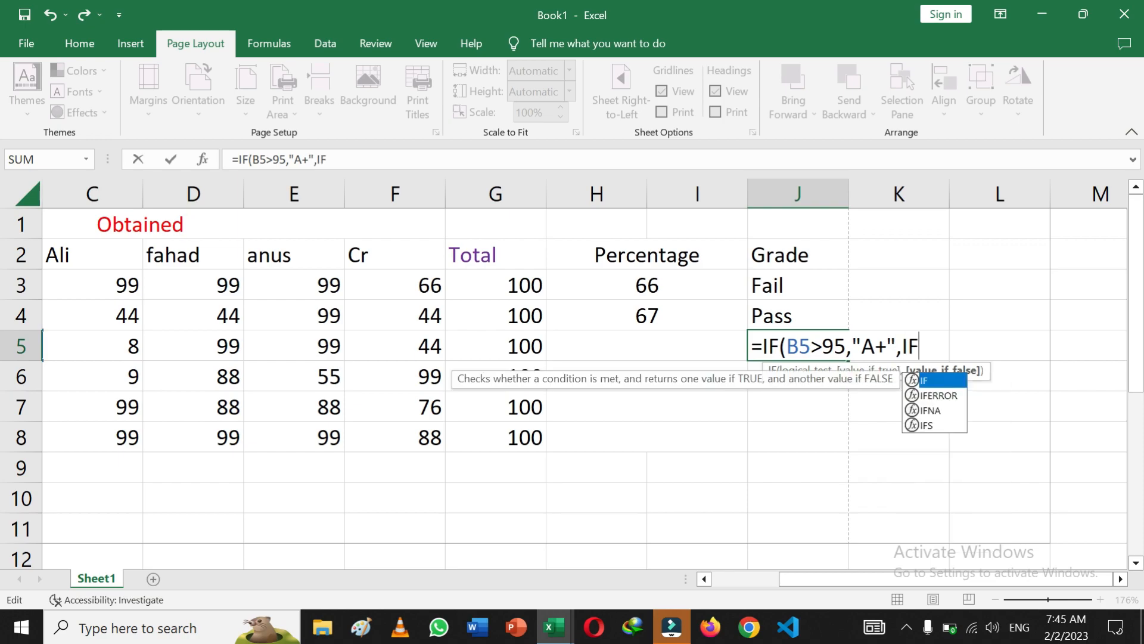
pyautogui.write('(')
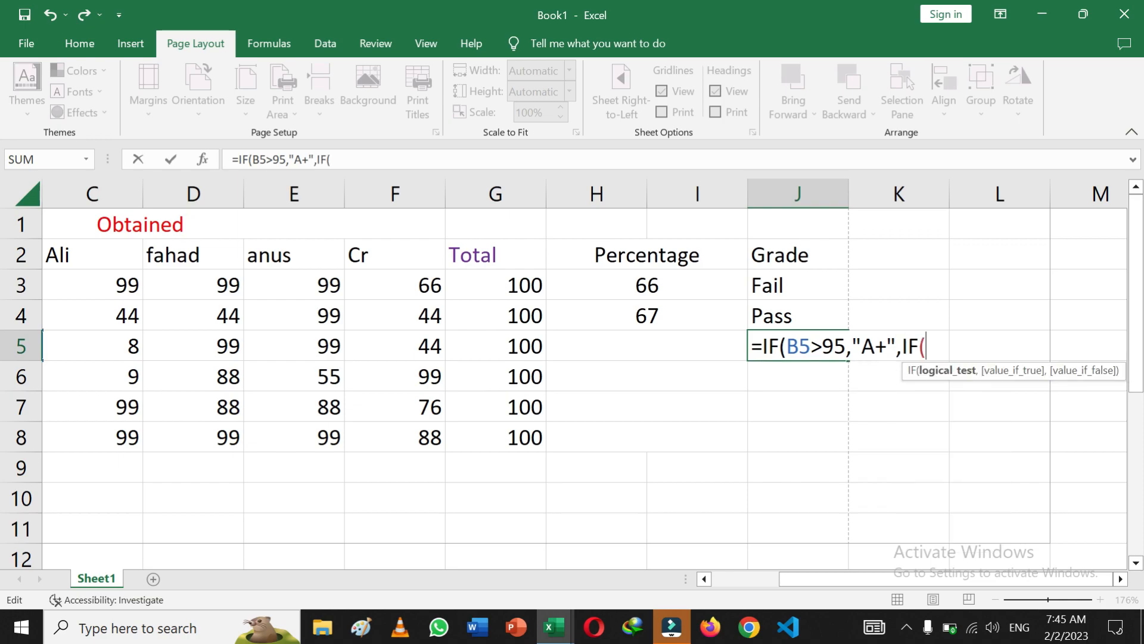
pyautogui.write('B5>90')
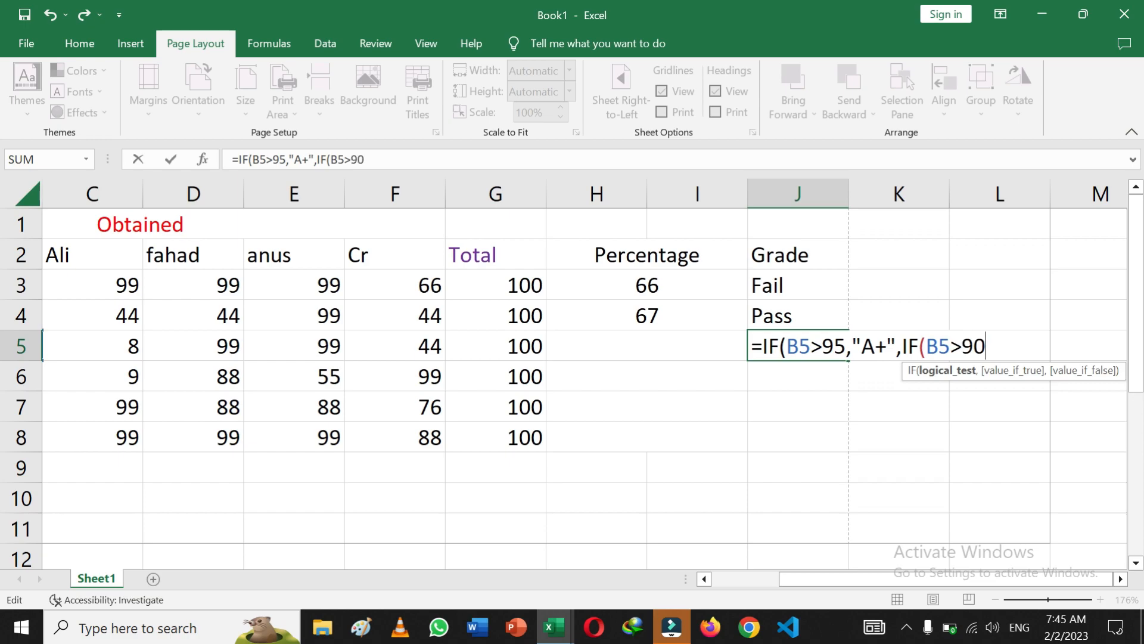
pyautogui.write(',')
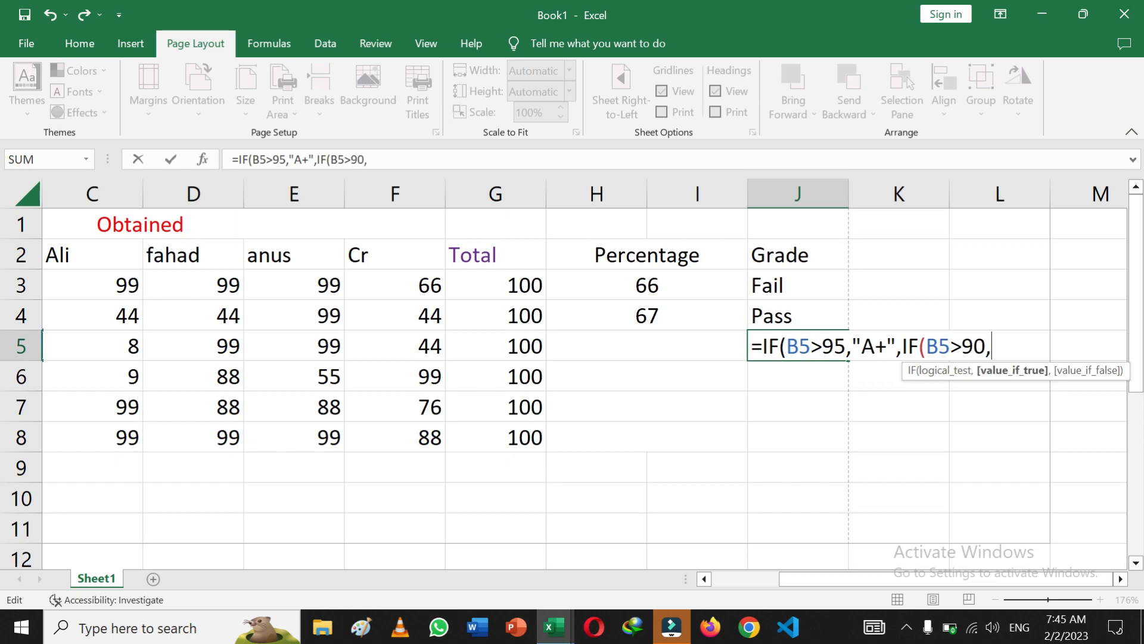
pyautogui.write('"A",')
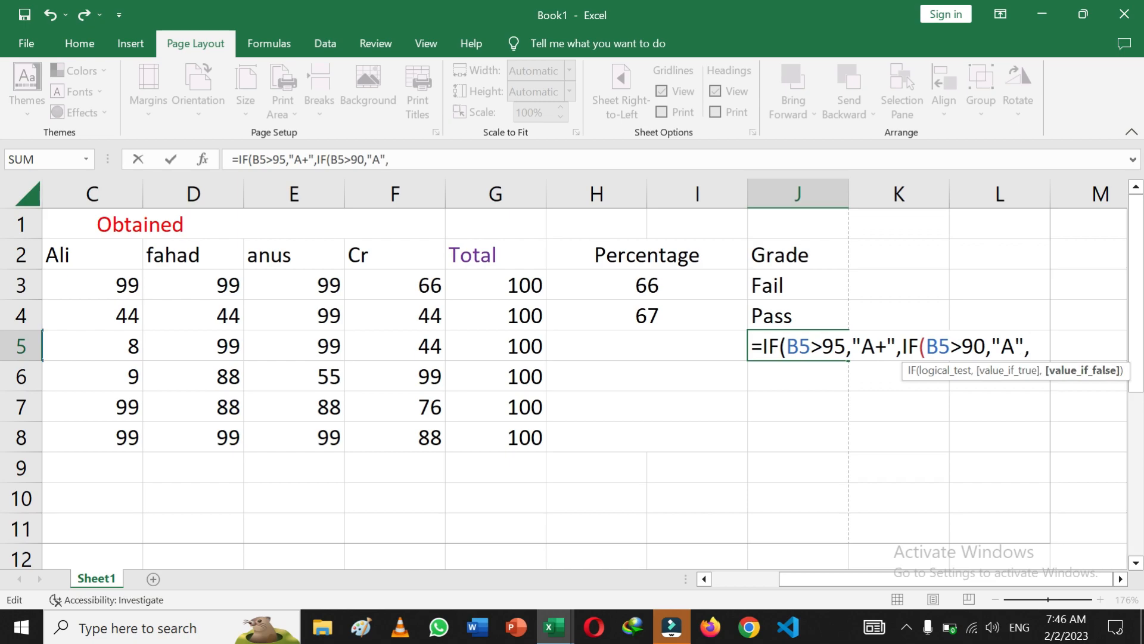
# - Extend the J5 grade formula with the nested condition IF(B5>80,"B", after the "A" grade
pyautogui.write('I')
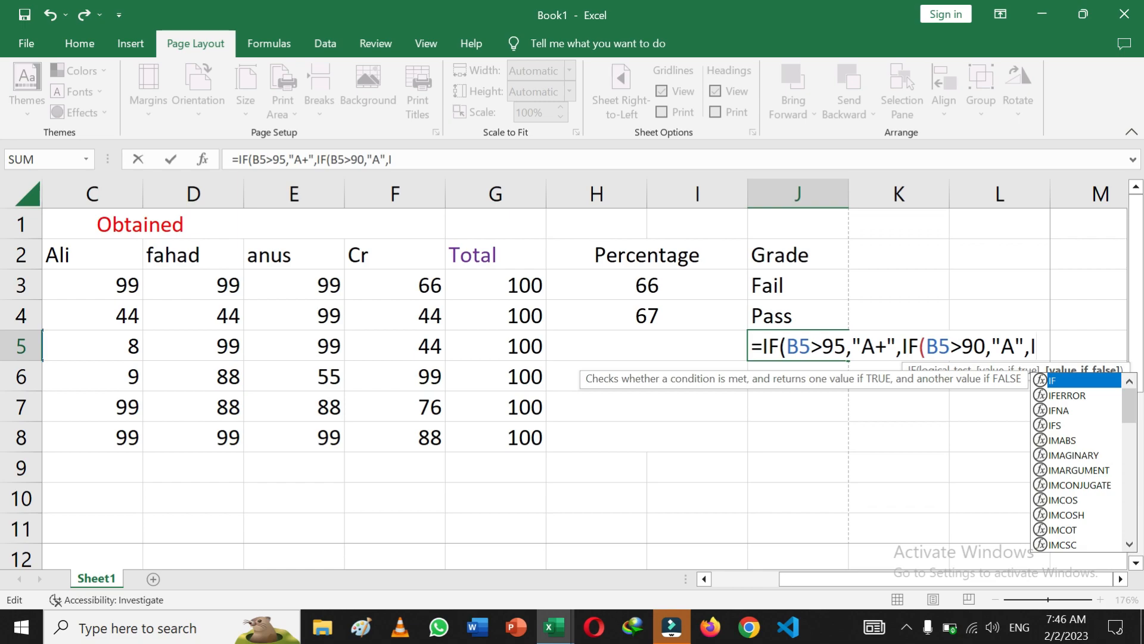
pyautogui.write('F')
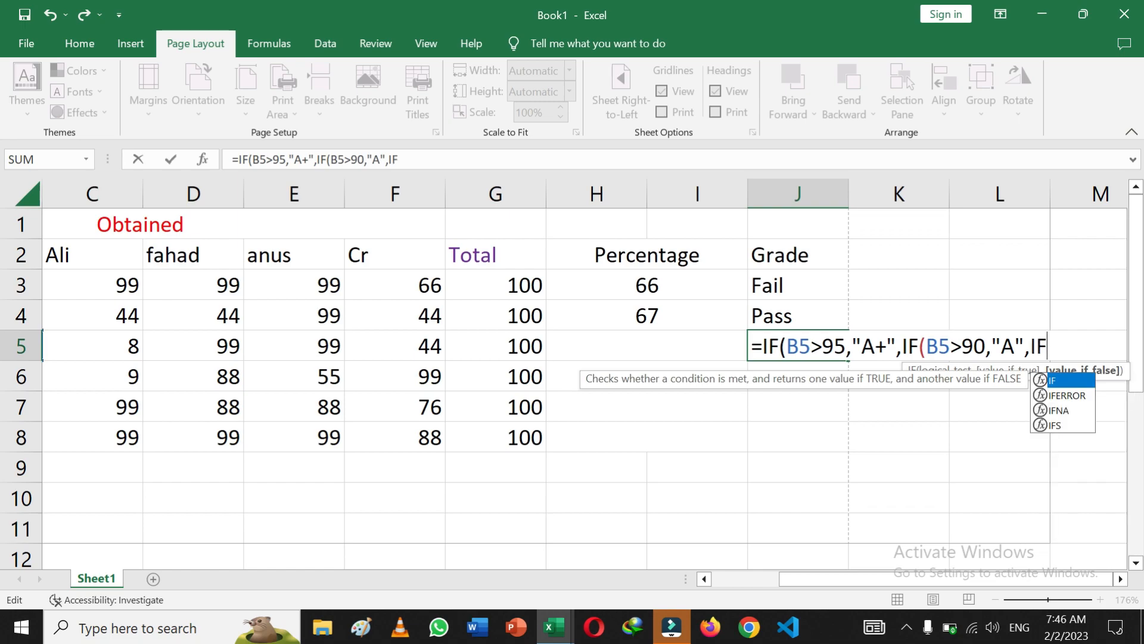
pyautogui.write('(')
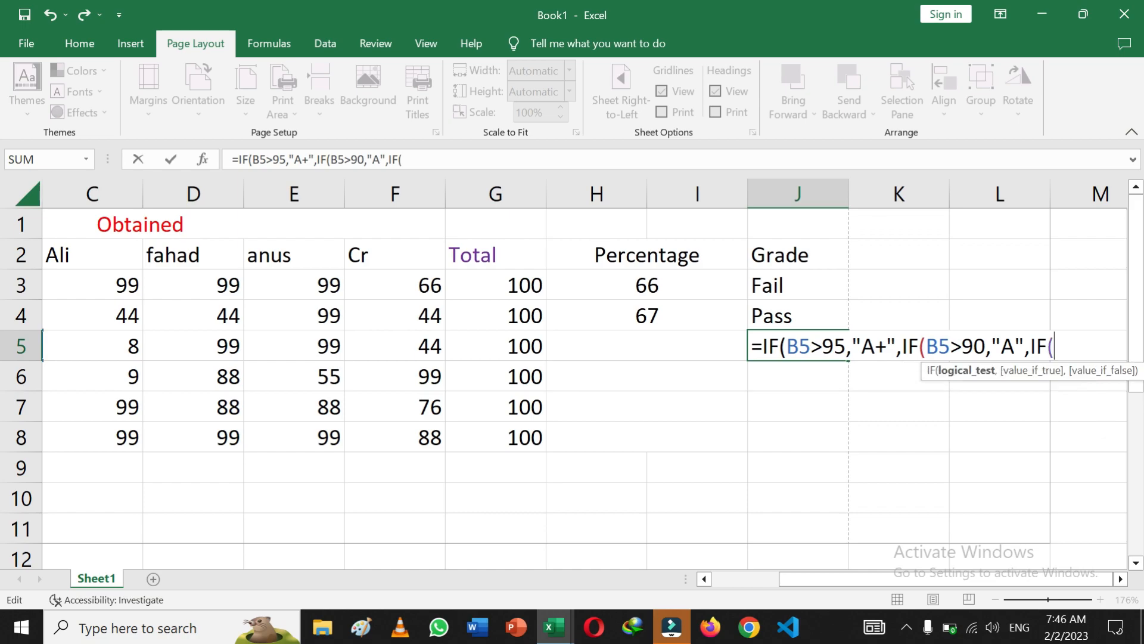
pyautogui.write('B5>80')
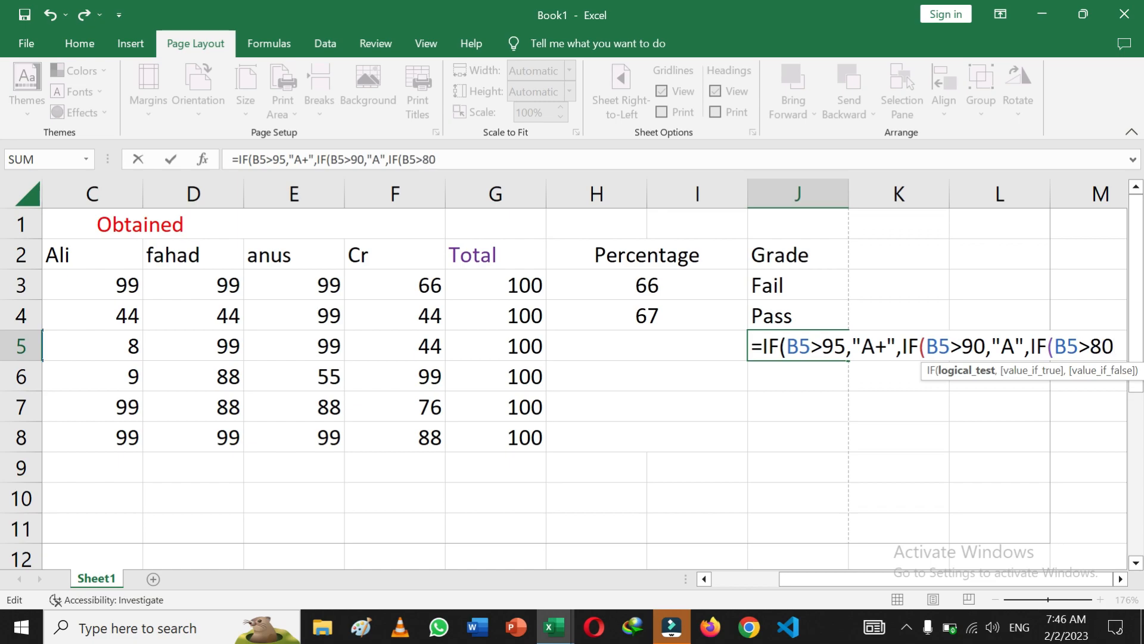
pyautogui.write(',')
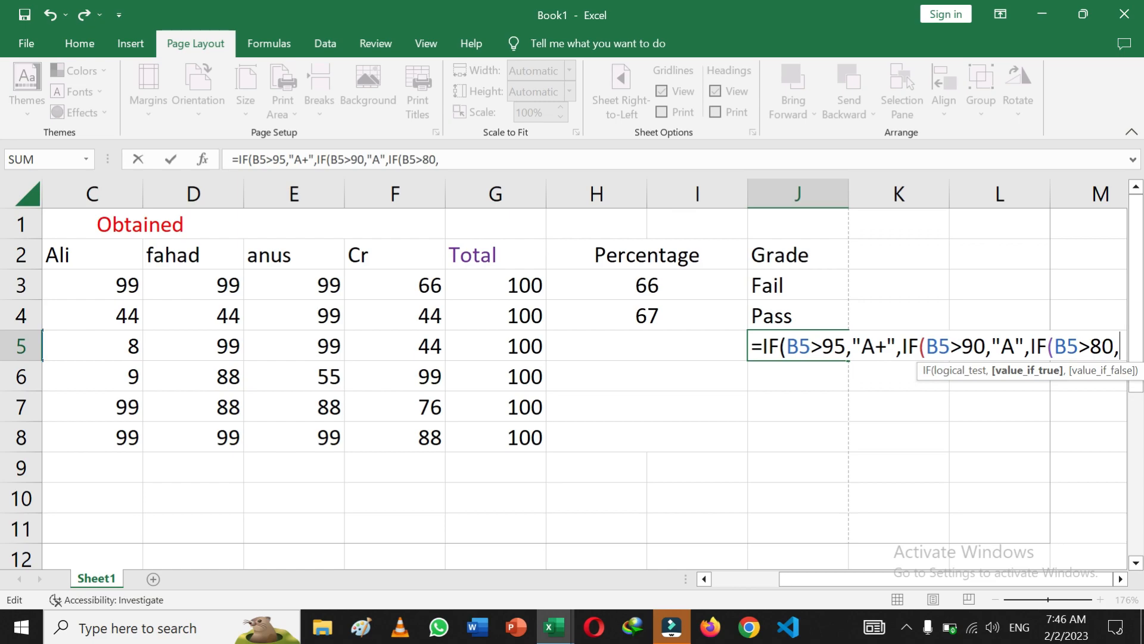
pyautogui.write('""')
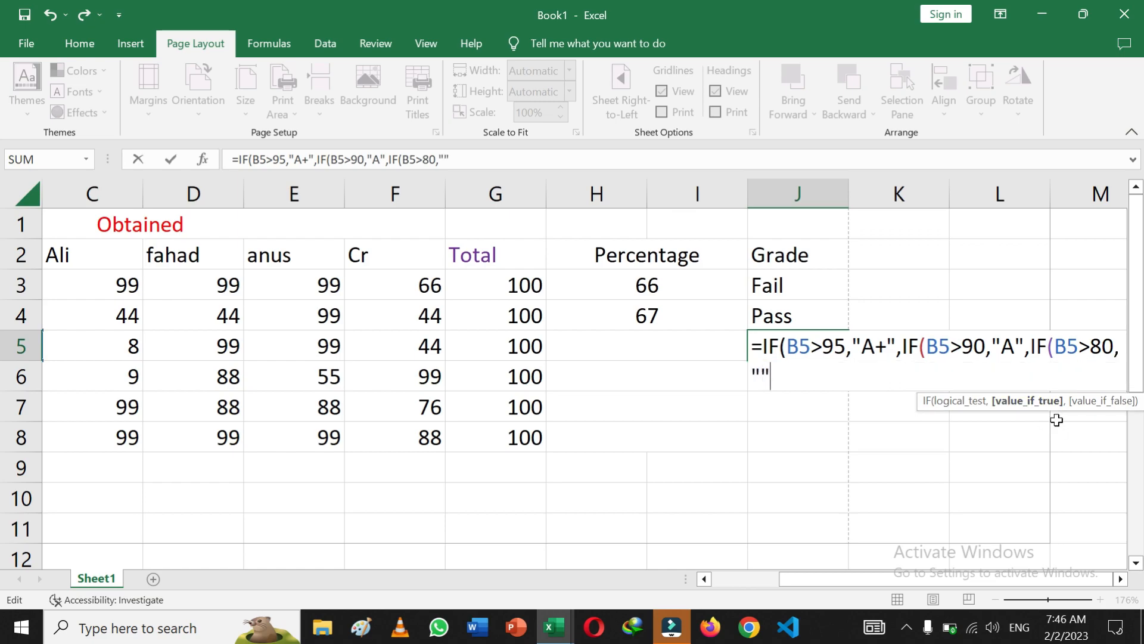
pyautogui.moveTo(964, 583); pyautogui.dragTo(984, 582)
pyautogui.click(761, 376)
pyautogui.write('B')
pyautogui.press('Right')
pyautogui.write(',')
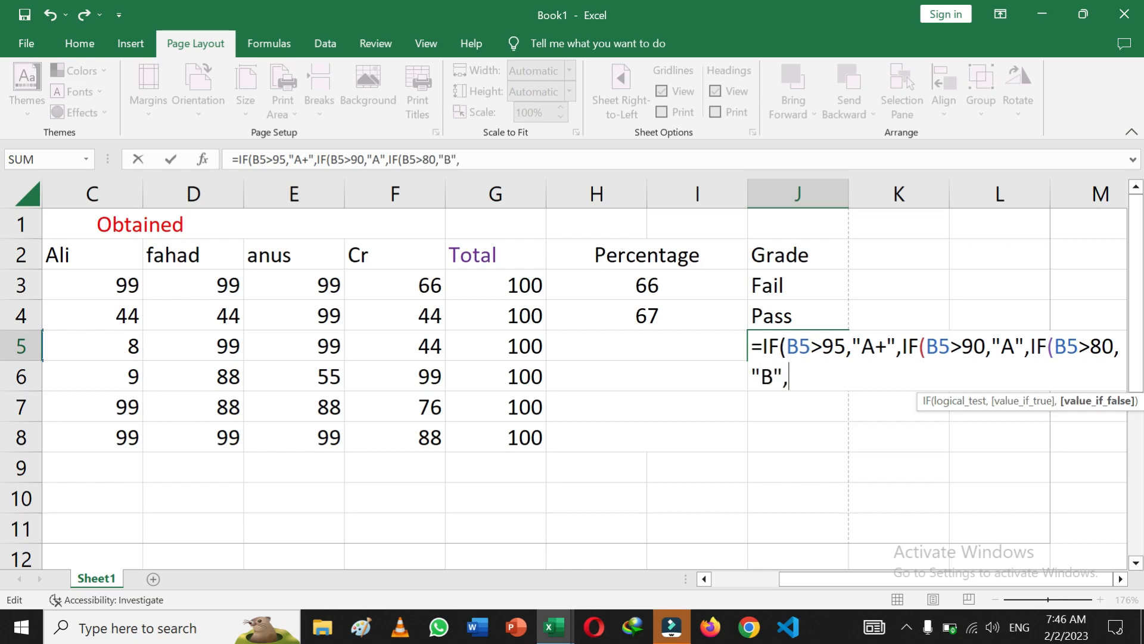
# - Extend the J5 grade formula with the nested condition IF(B5>70,"C" after the "B" grade
pyautogui.write('If')
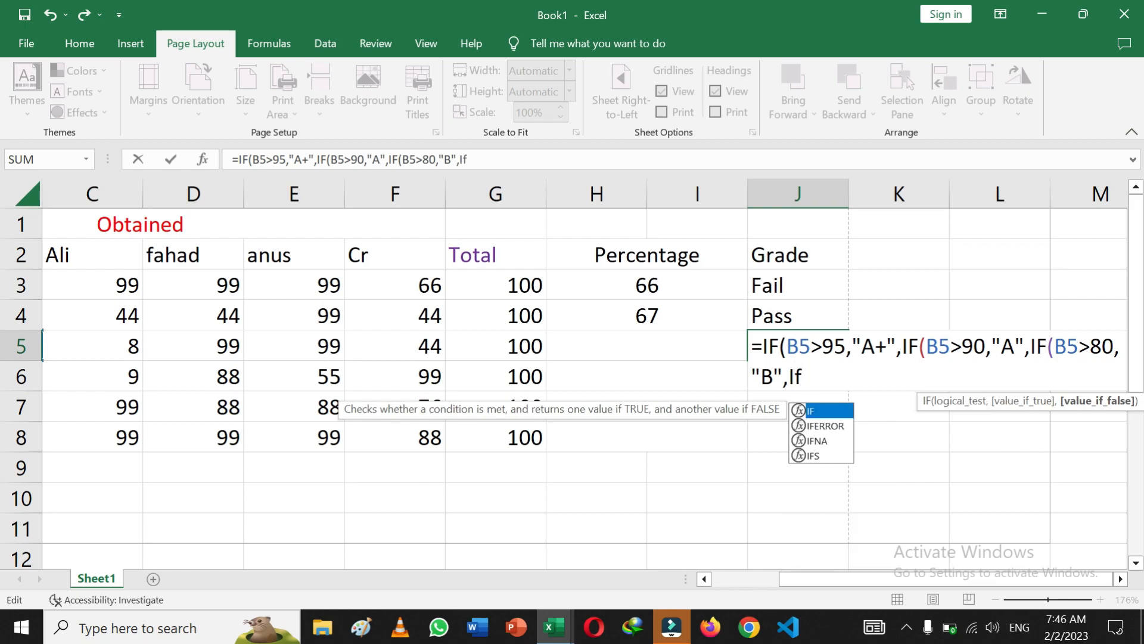
pyautogui.press('BackSpace')
pyautogui.write('F')
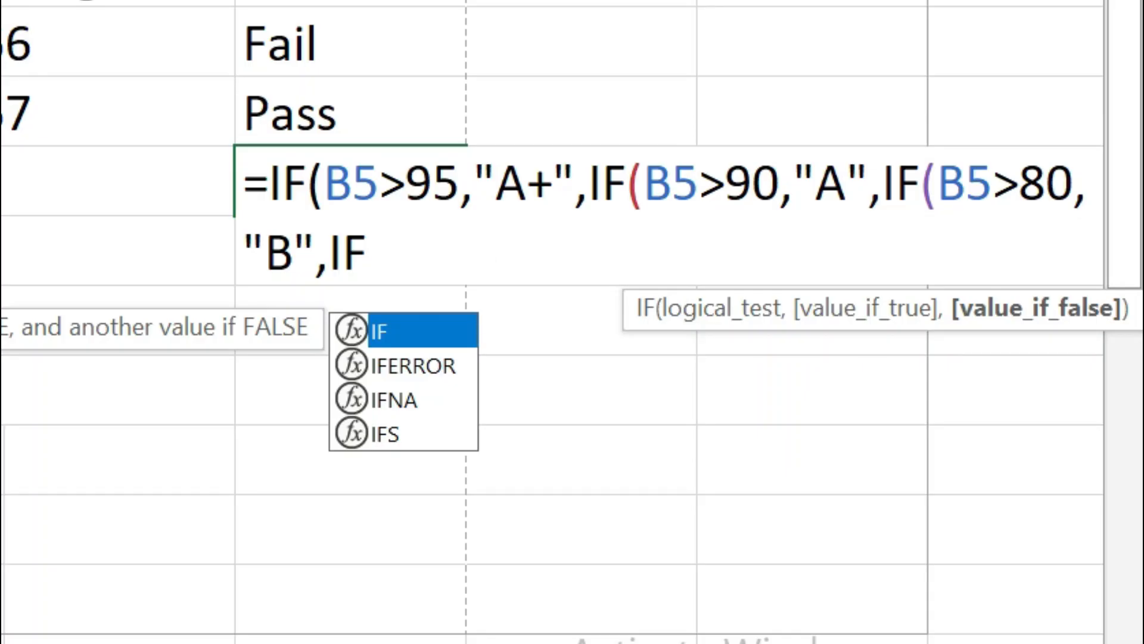
pyautogui.write('(')
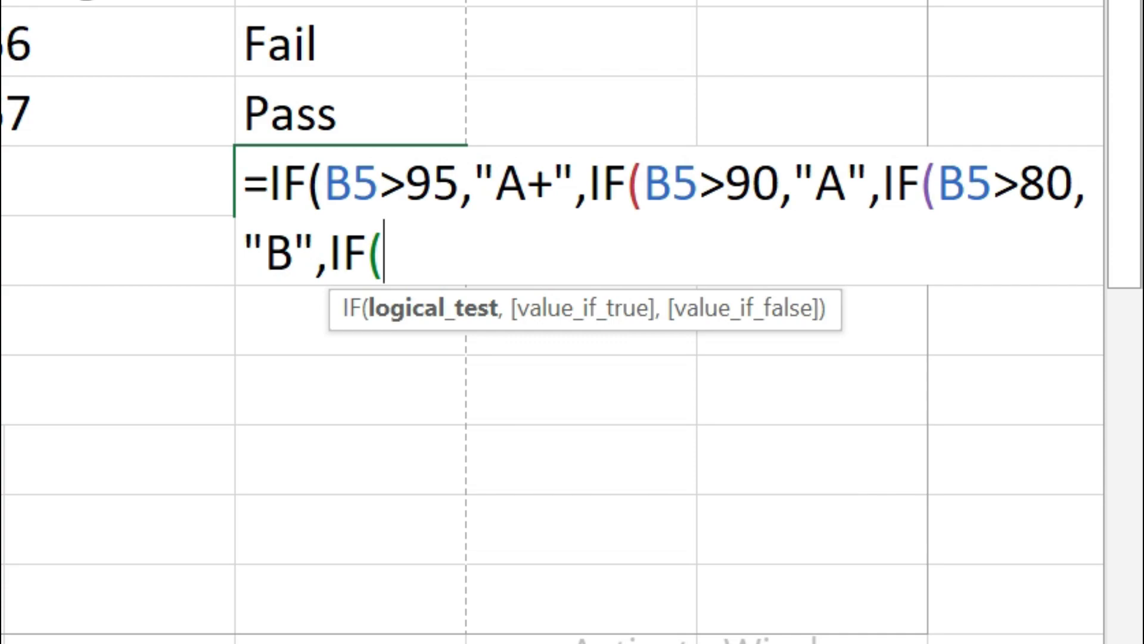
pyautogui.write('B5')
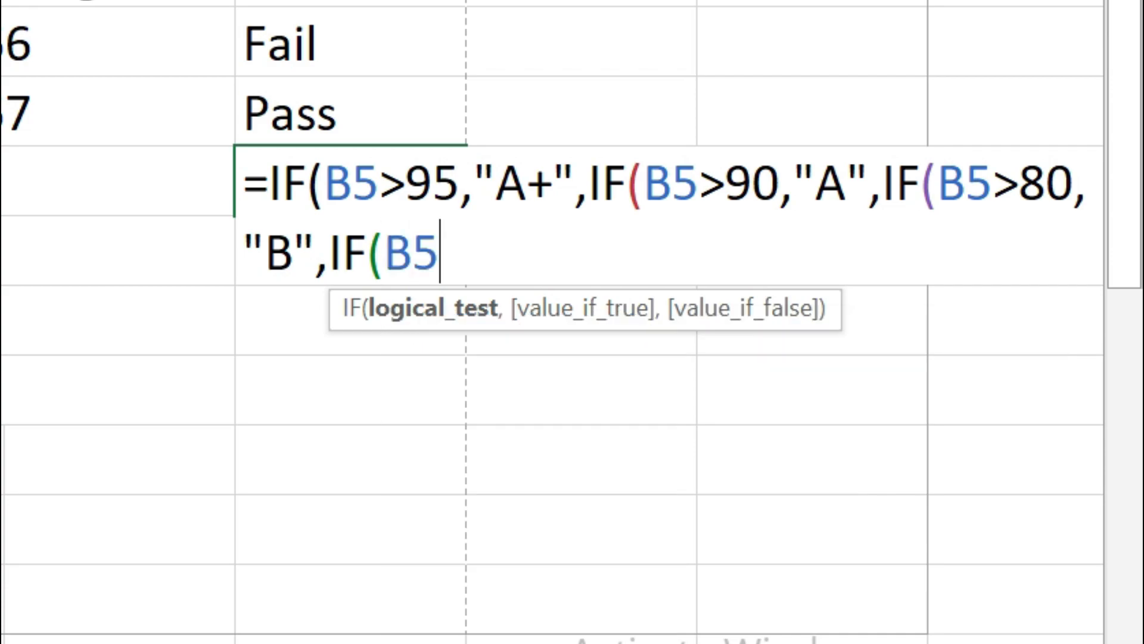
pyautogui.write('>70')
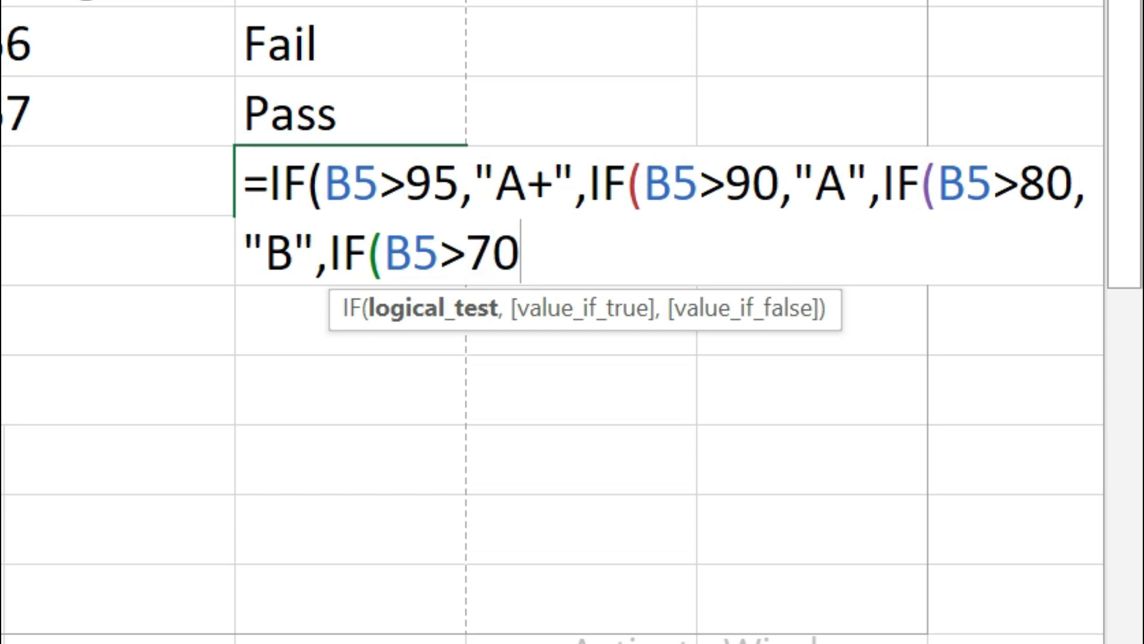
pyautogui.write(',""')
pyautogui.press('Left')
pyautogui.write('C')
pyautogui.press('Right')
# - Extend the J5 grade formula with the nested condition ,IF(B5>60,"D" after the "C" grade
pyautogui.write(',IF')
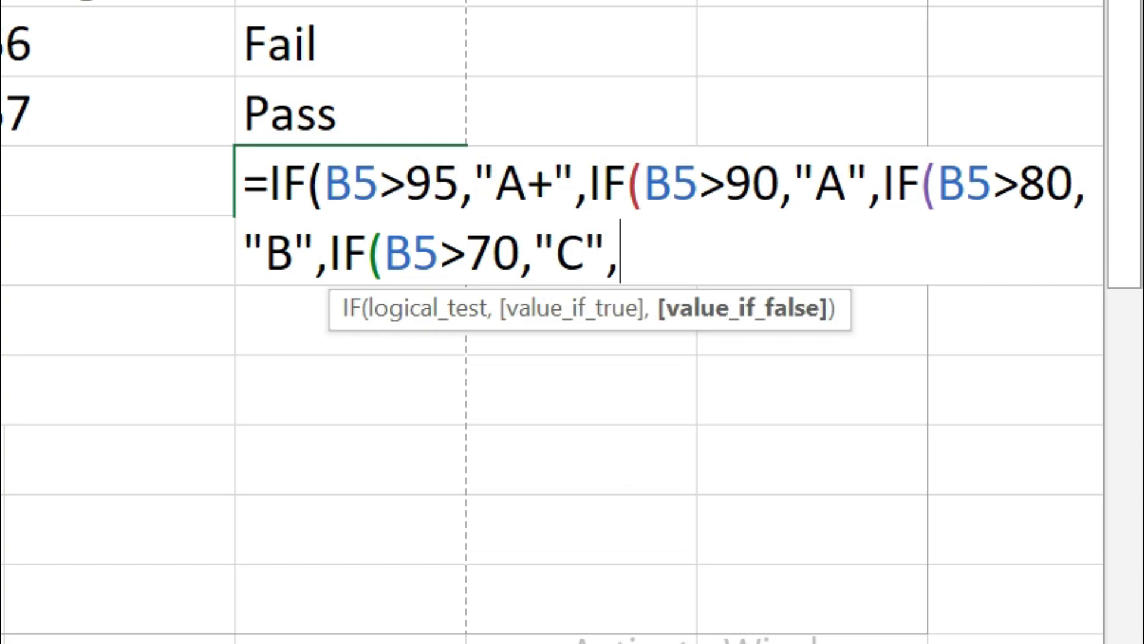
pyautogui.write('(')
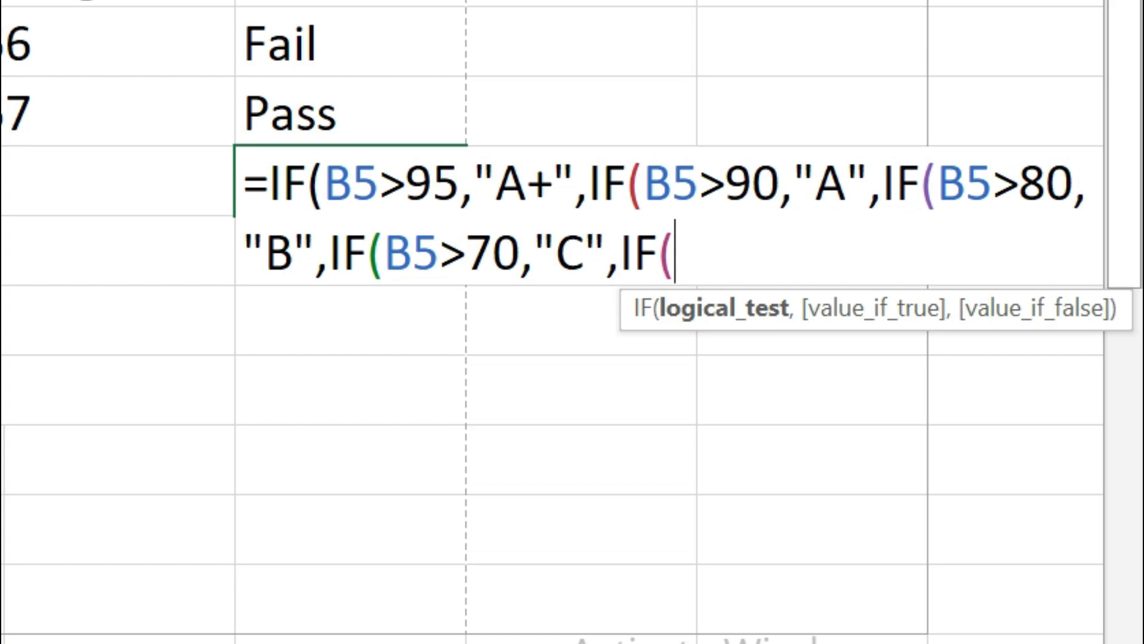
pyautogui.write('B5')
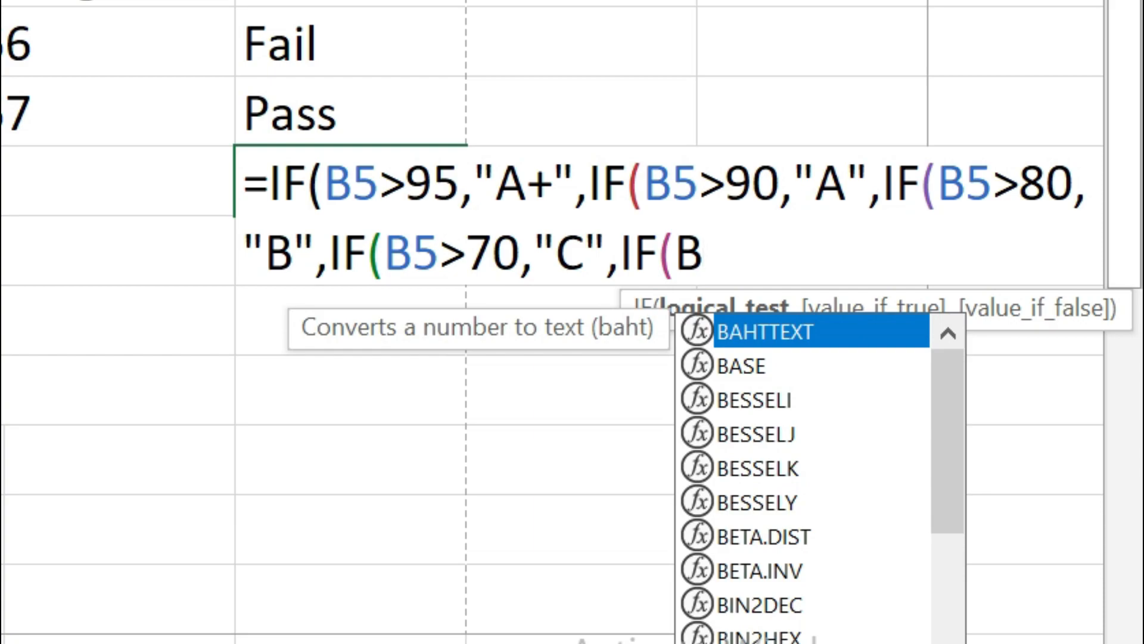
pyautogui.write('>')
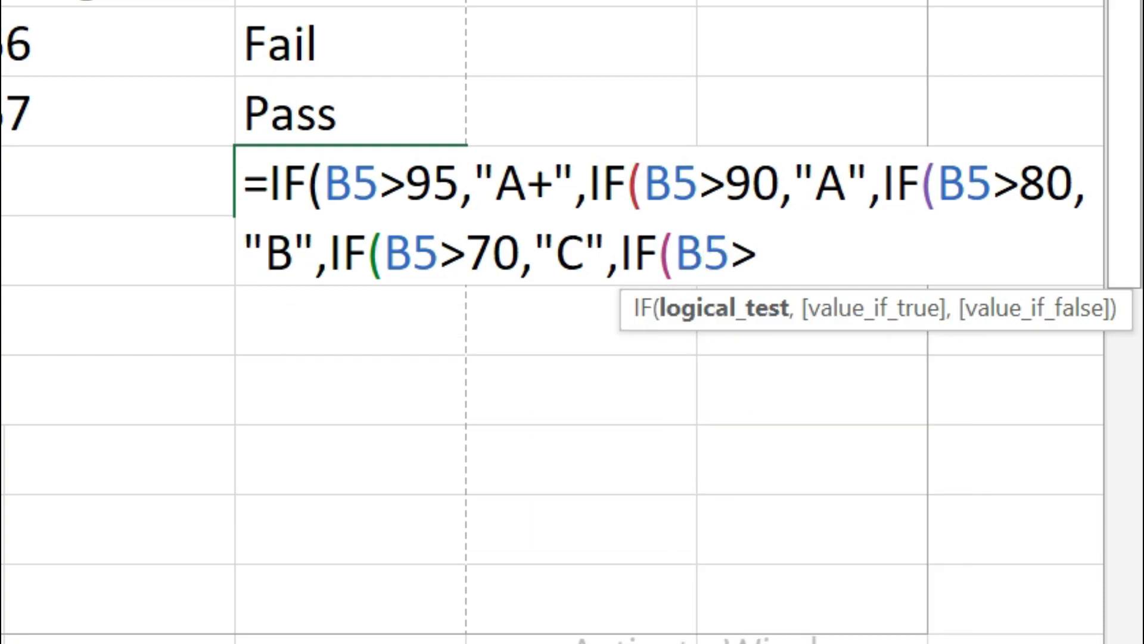
pyautogui.write('60')
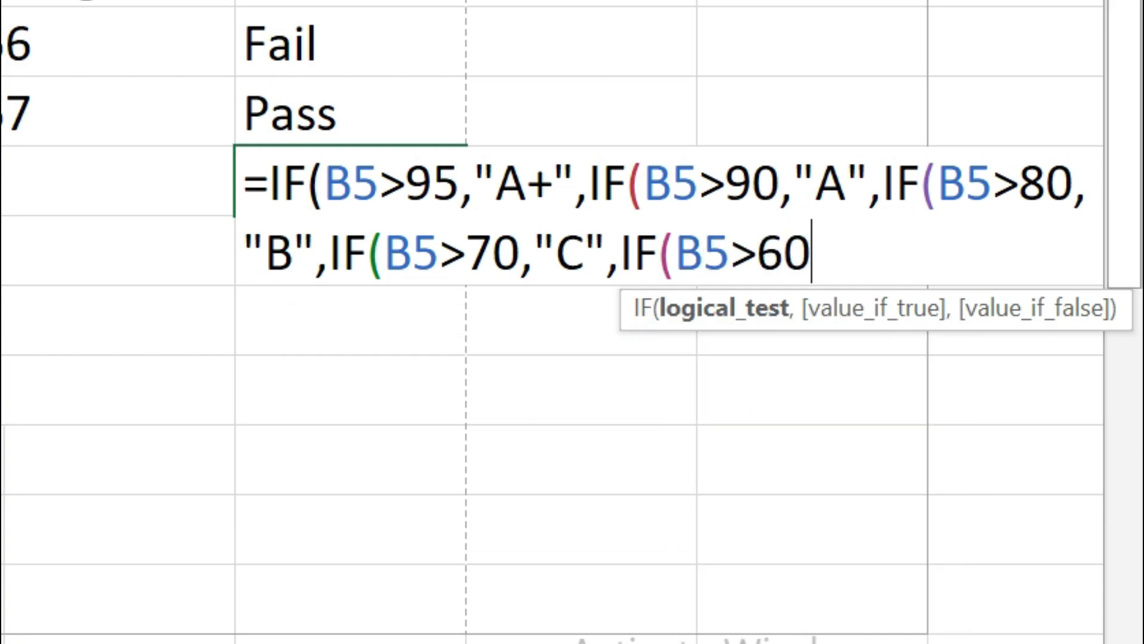
pyautogui.write(',""')
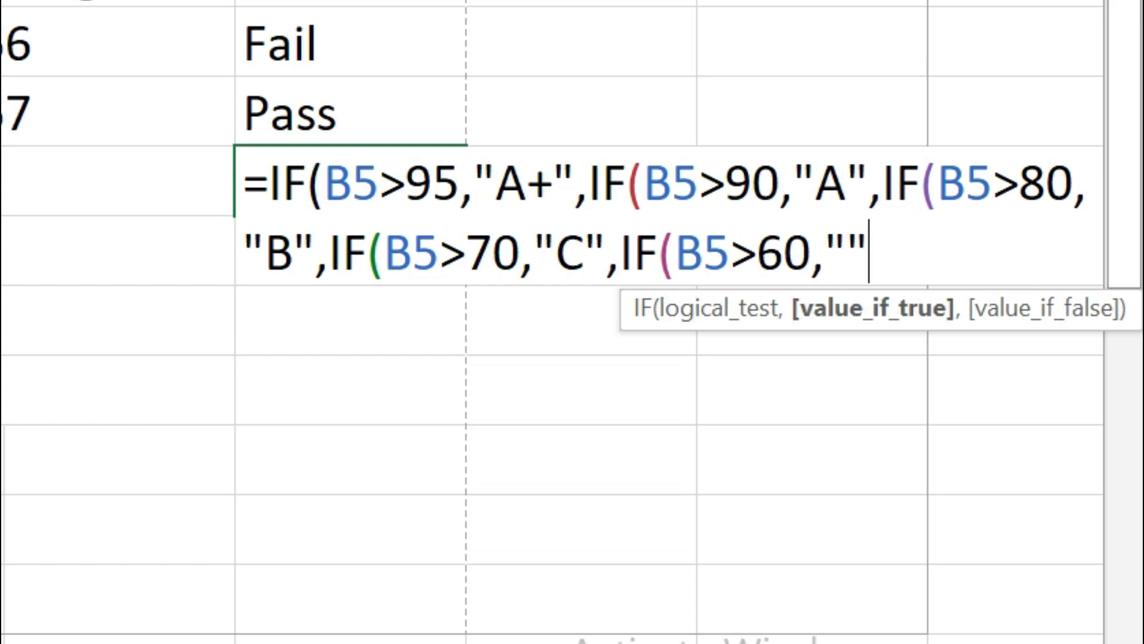
pyautogui.press('Left')
pyautogui.write('D"')
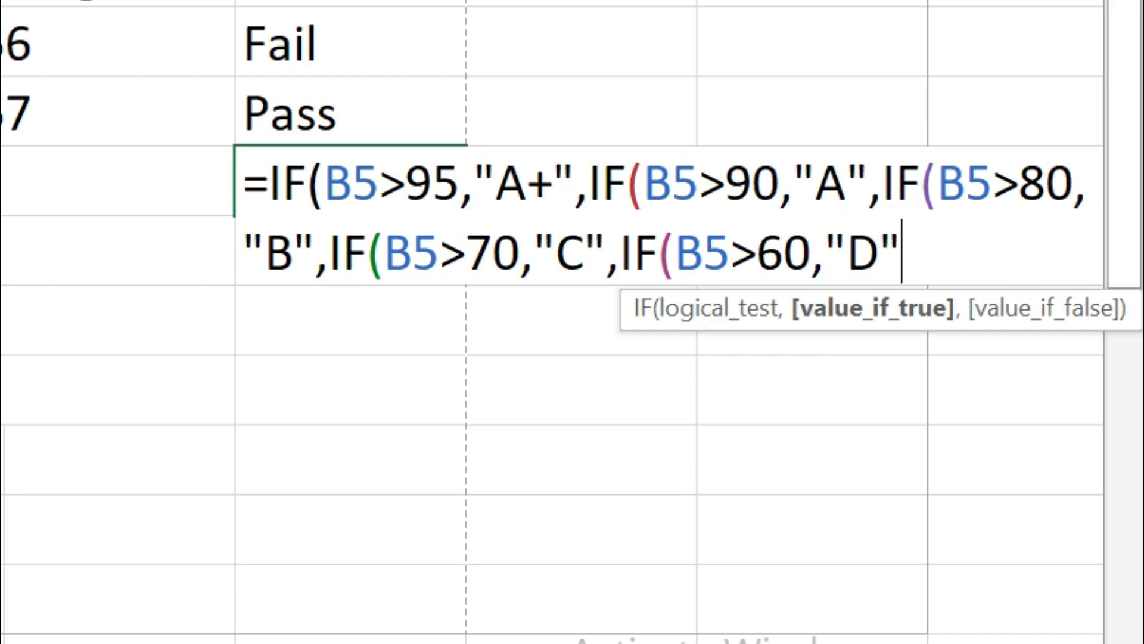
# - Extend the J5 grade formula with the nested condition ,IF(B5<60,"F" after the "D" grade
pyautogui.write(',IF')
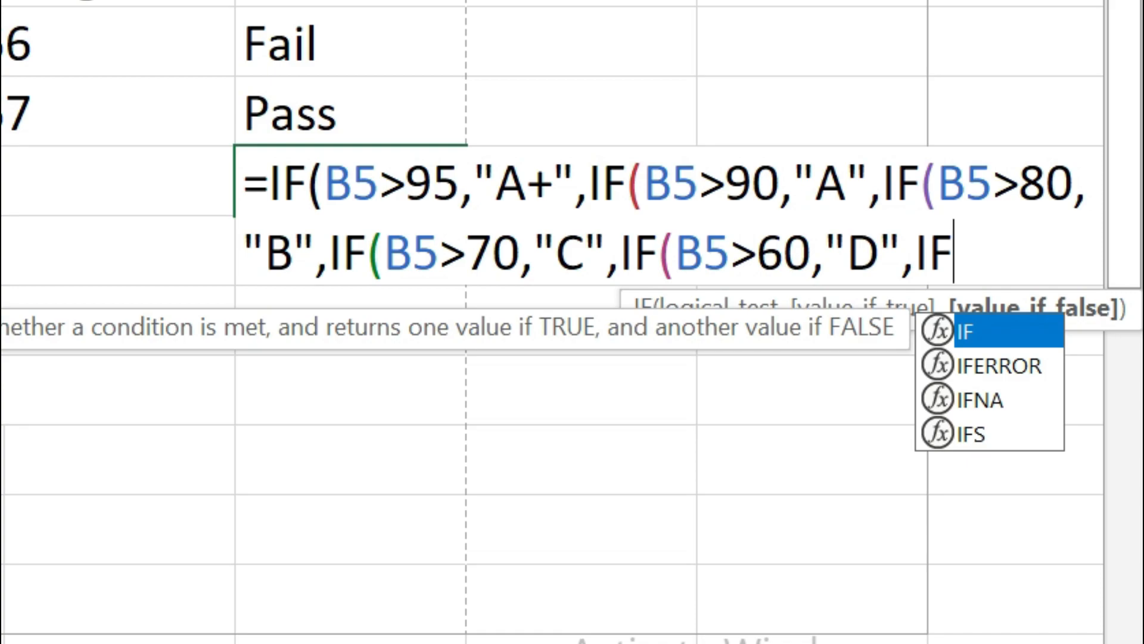
pyautogui.write('B')
pyautogui.press('BackSpace')
pyautogui.write('(b')
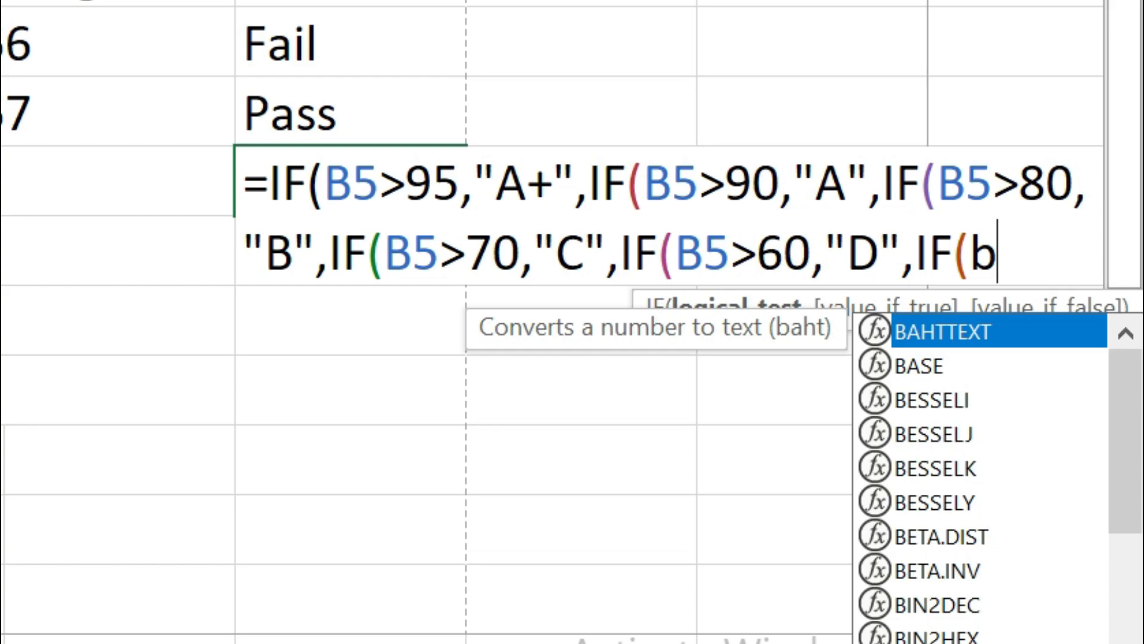
pyautogui.write('5')
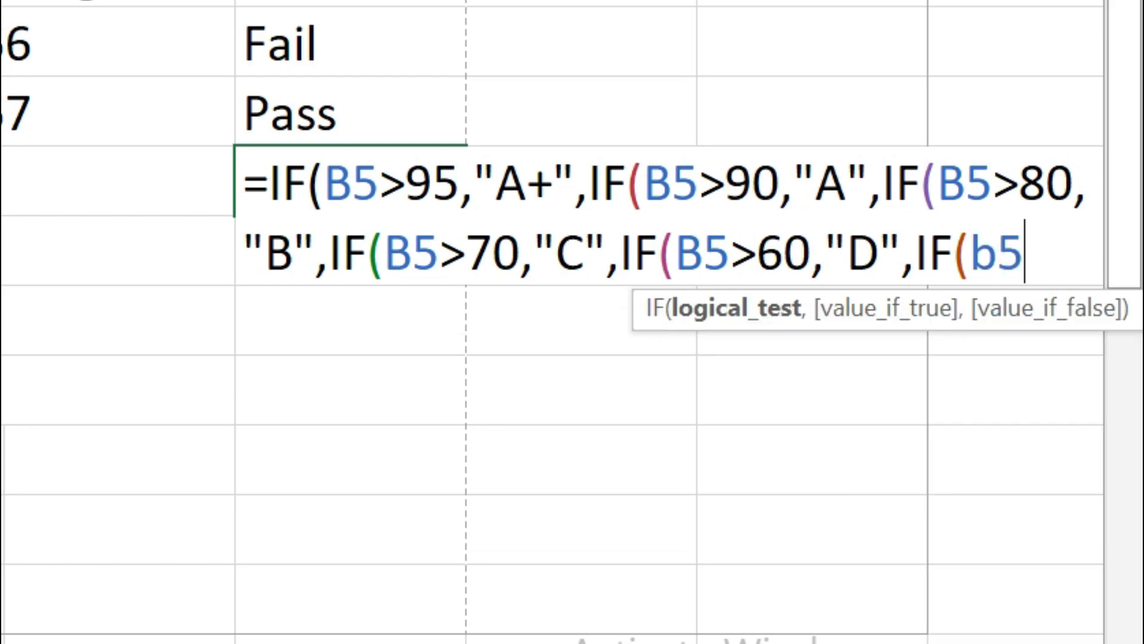
pyautogui.write(',')
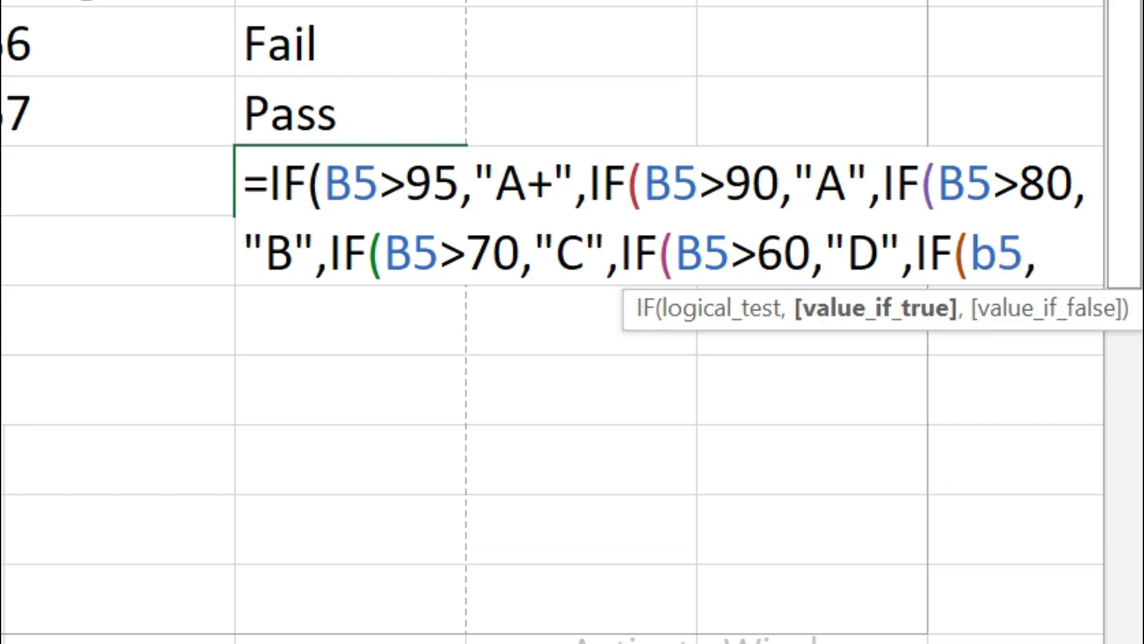
pyautogui.press('BackSpace')
pyautogui.write('<60')
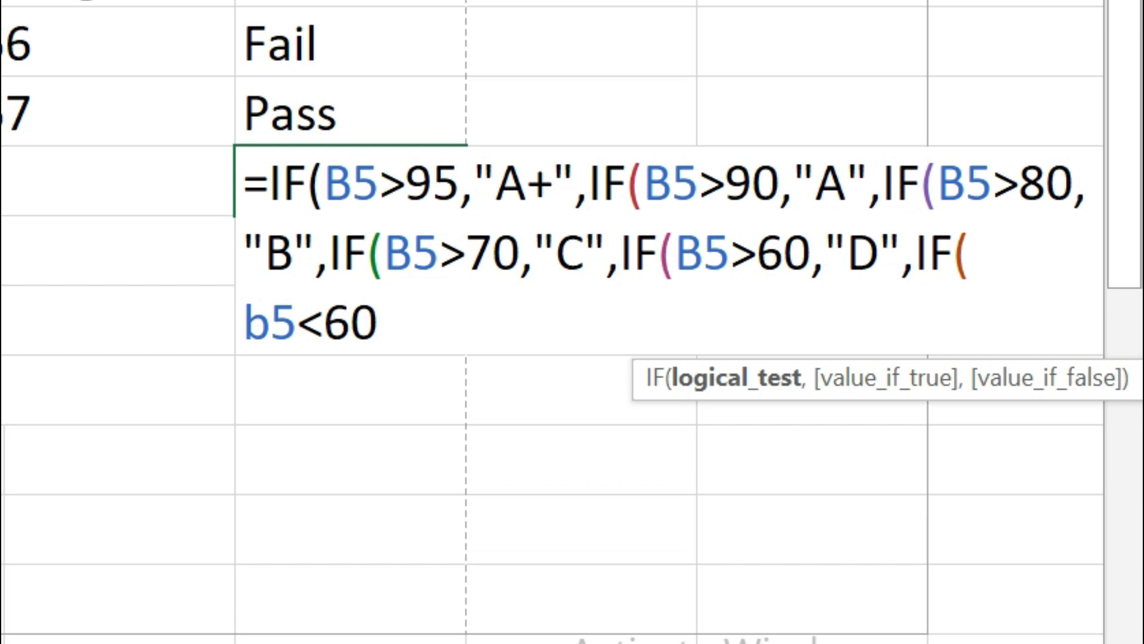
pyautogui.write(',""')
pyautogui.press('Left')
pyautogui.write('F')
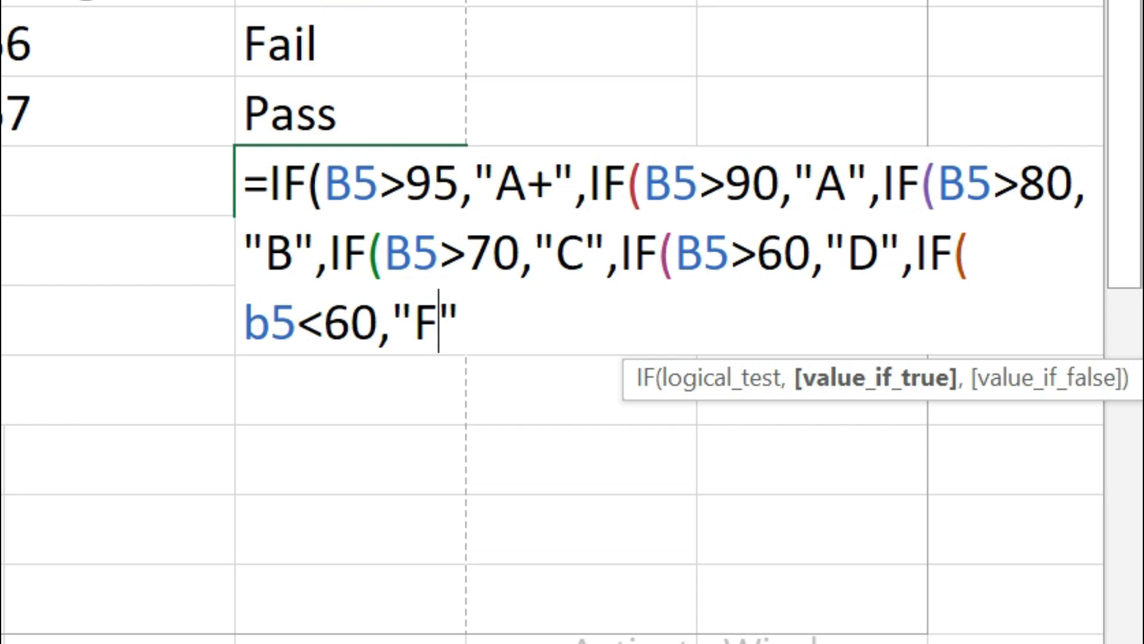
pyautogui.press('Right')
# - Close all six nested IF functions in the J5 grade formula and enter it
pyautogui.write(')')
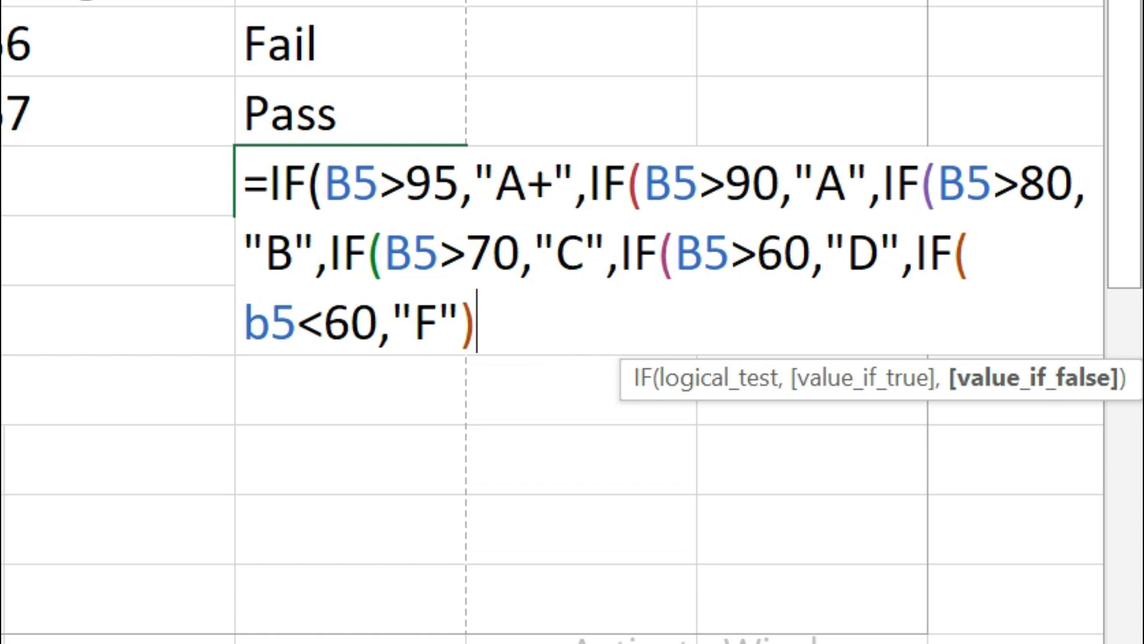
pyautogui.write('))))')
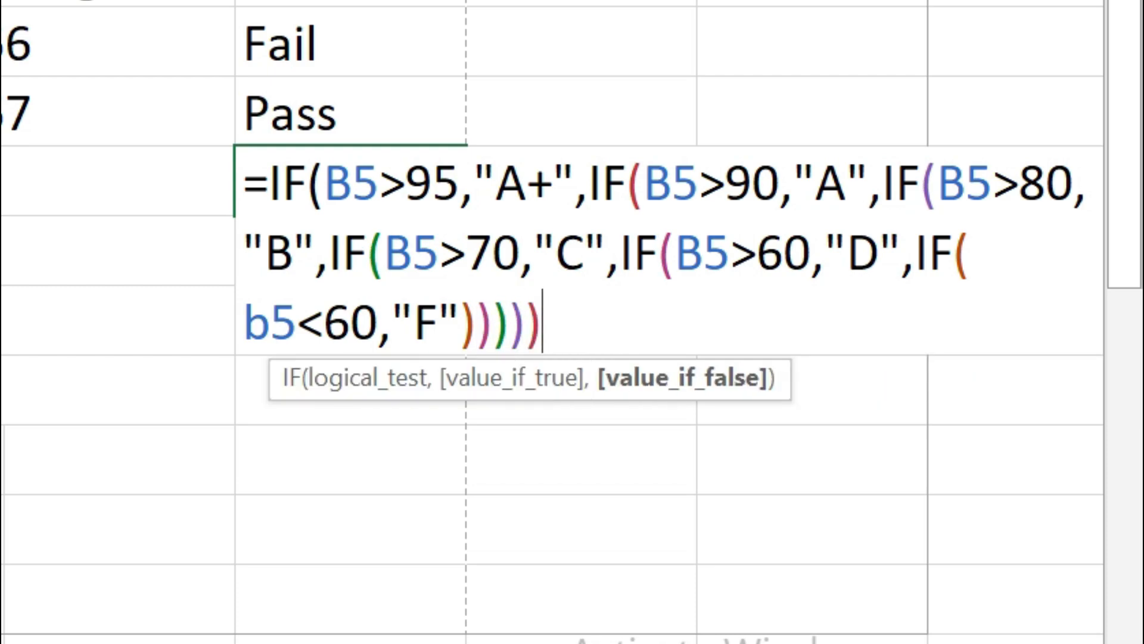
pyautogui.write(')')
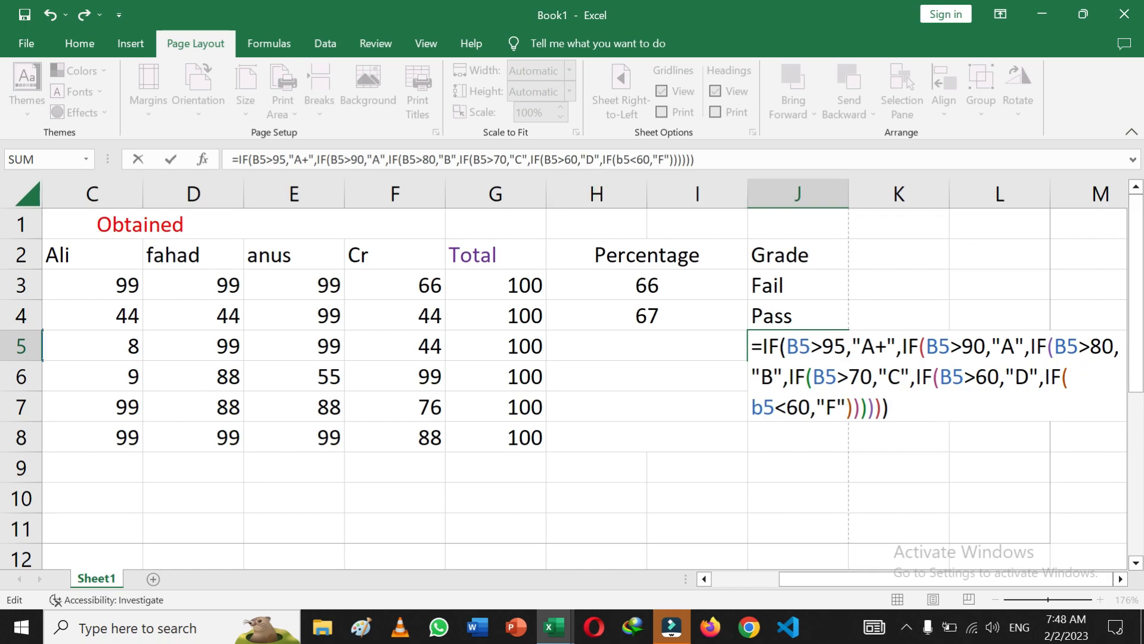
pyautogui.click(633, 159)
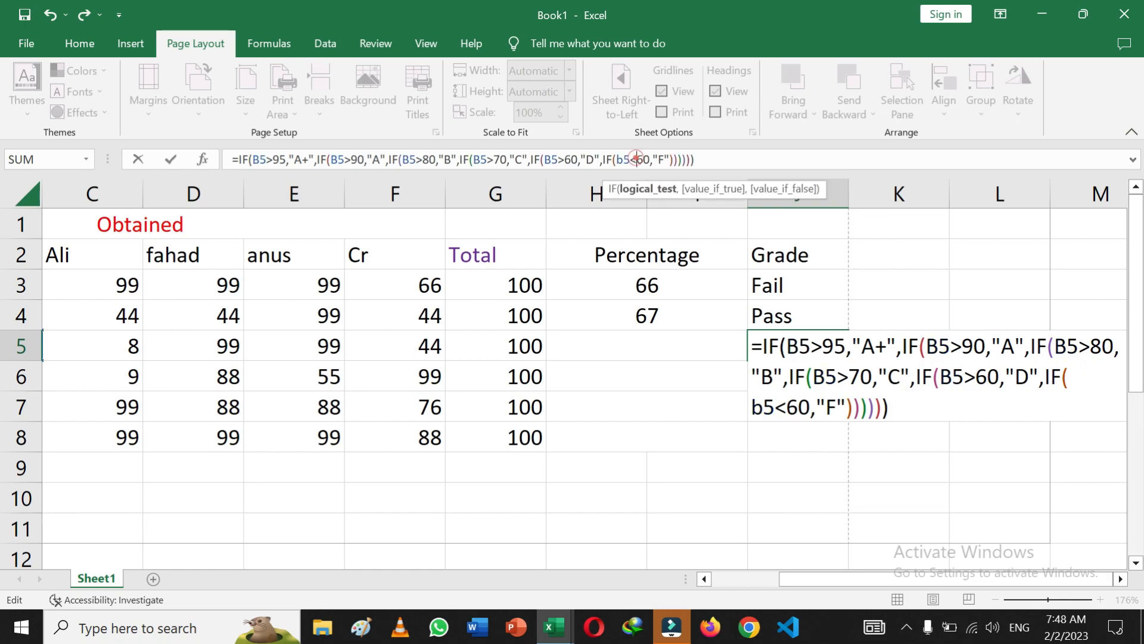
pyautogui.tripleClick(636, 159)
pyautogui.click(703, 160)
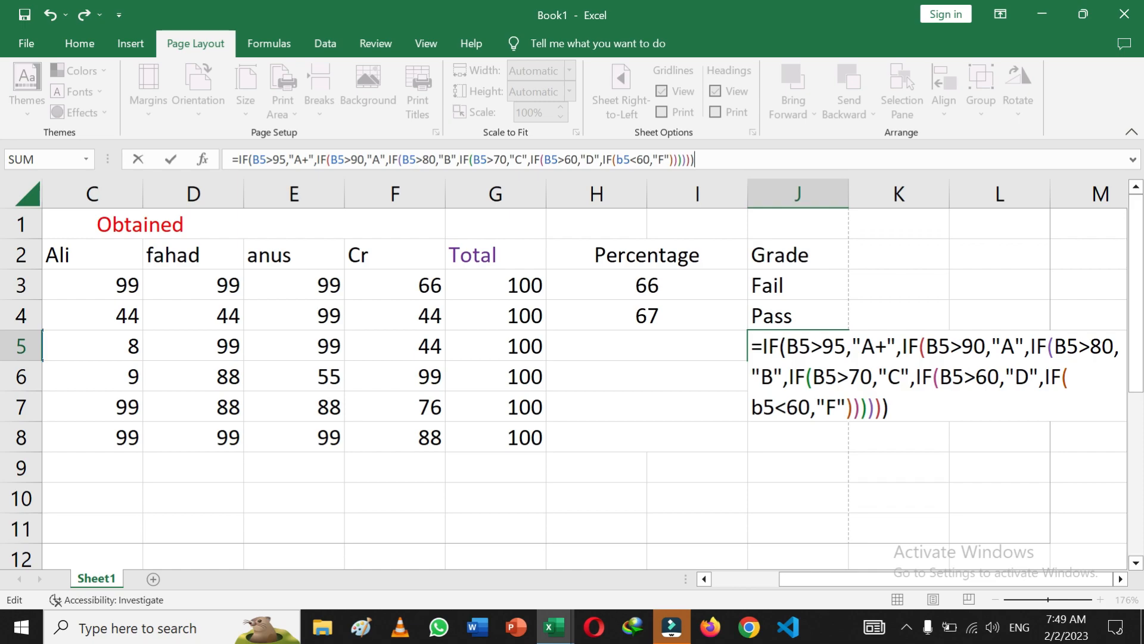
pyautogui.press('Return')
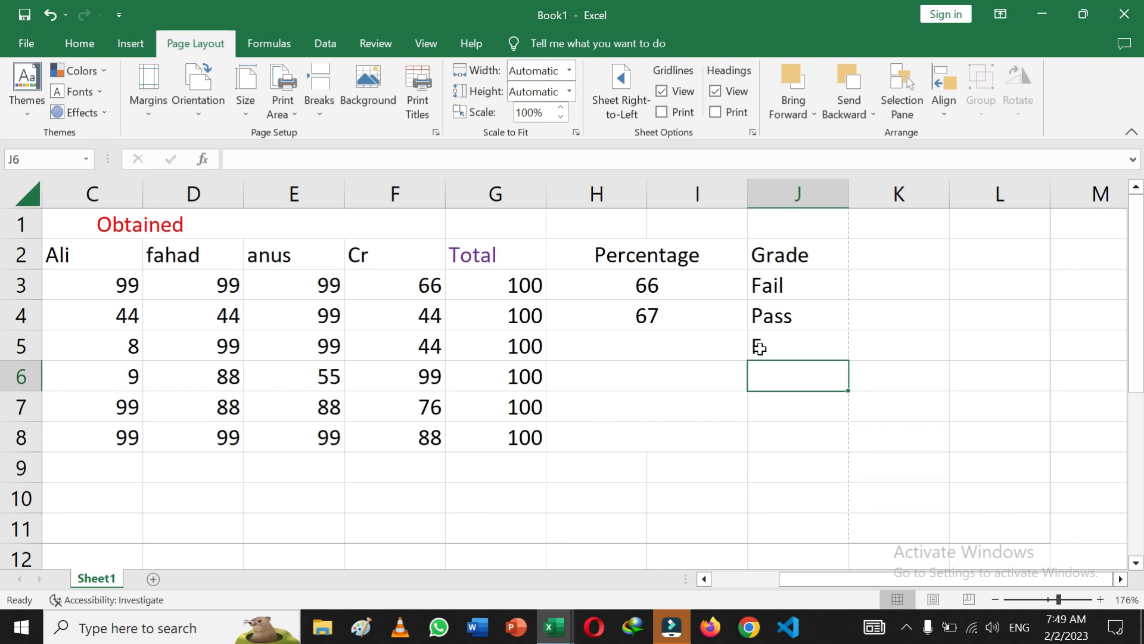
# - Set the Physics mark in B5 to 98 to test the J5 grade formula
pyautogui.moveTo(858, 583); pyautogui.dragTo(777, 592)
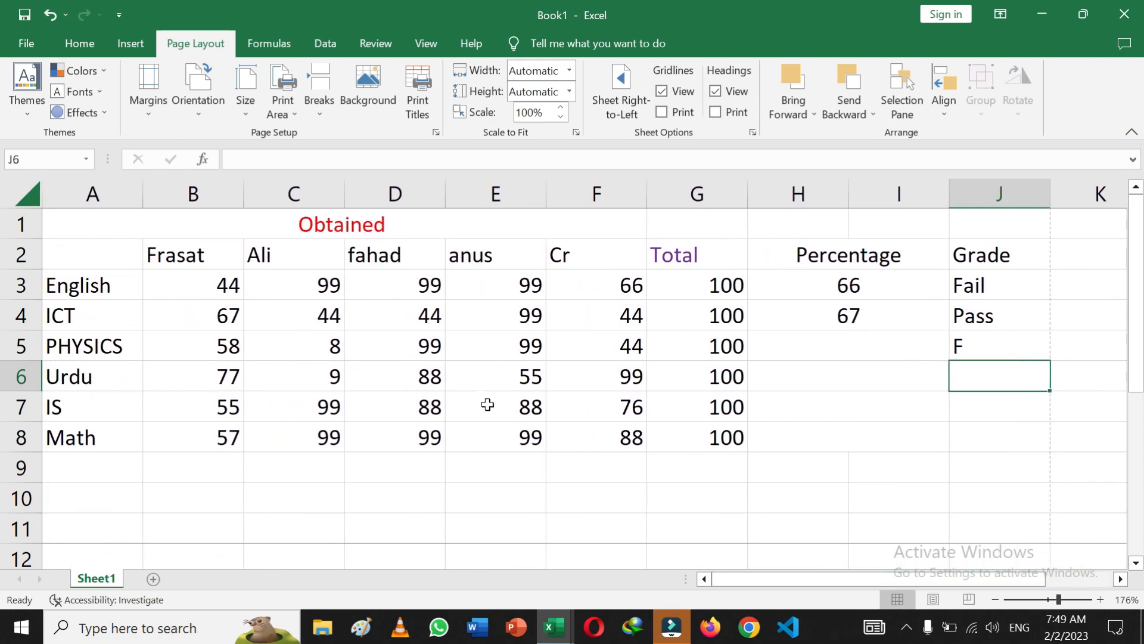
pyautogui.click(230, 346)
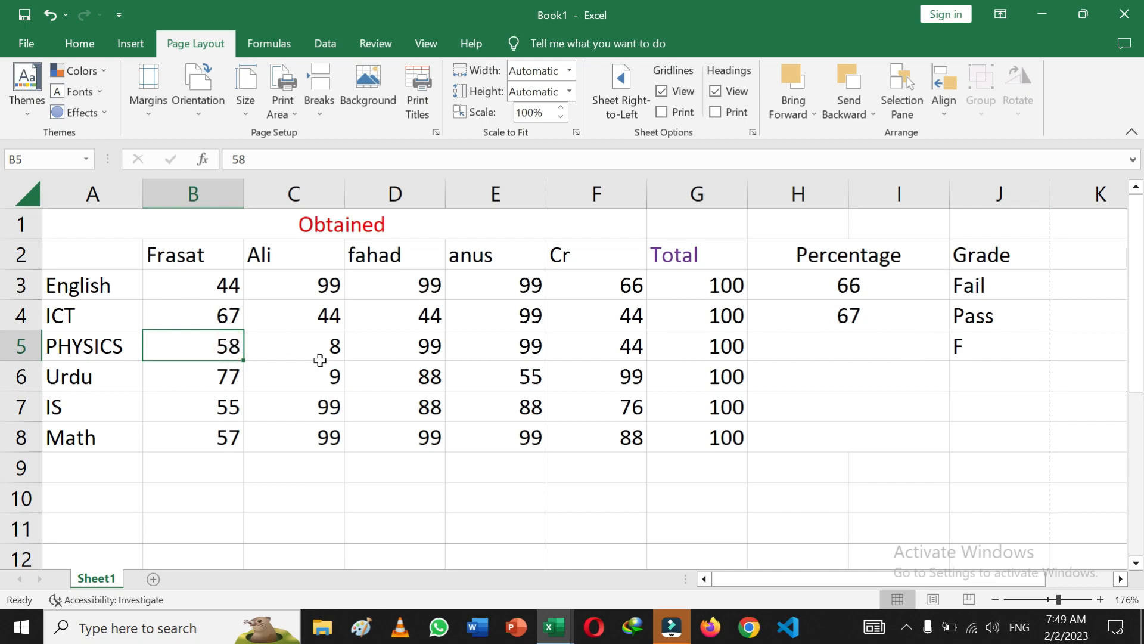
pyautogui.doubleClick(204, 349)
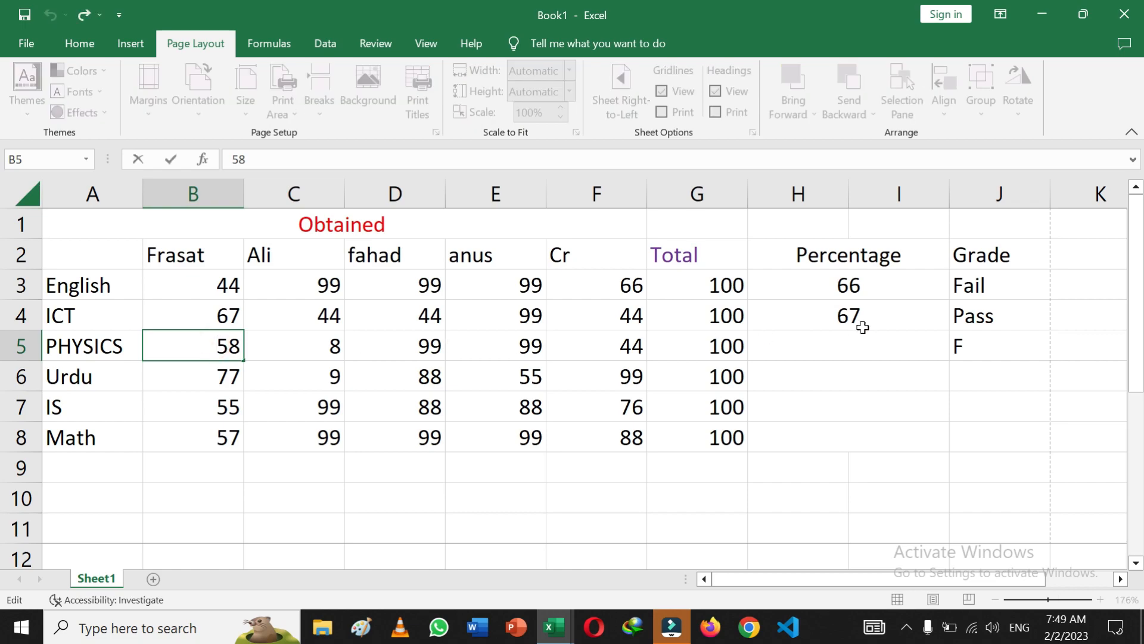
pyautogui.click(229, 346)
pyautogui.press('BackSpace')
pyautogui.write('9')
pyautogui.press('Return')
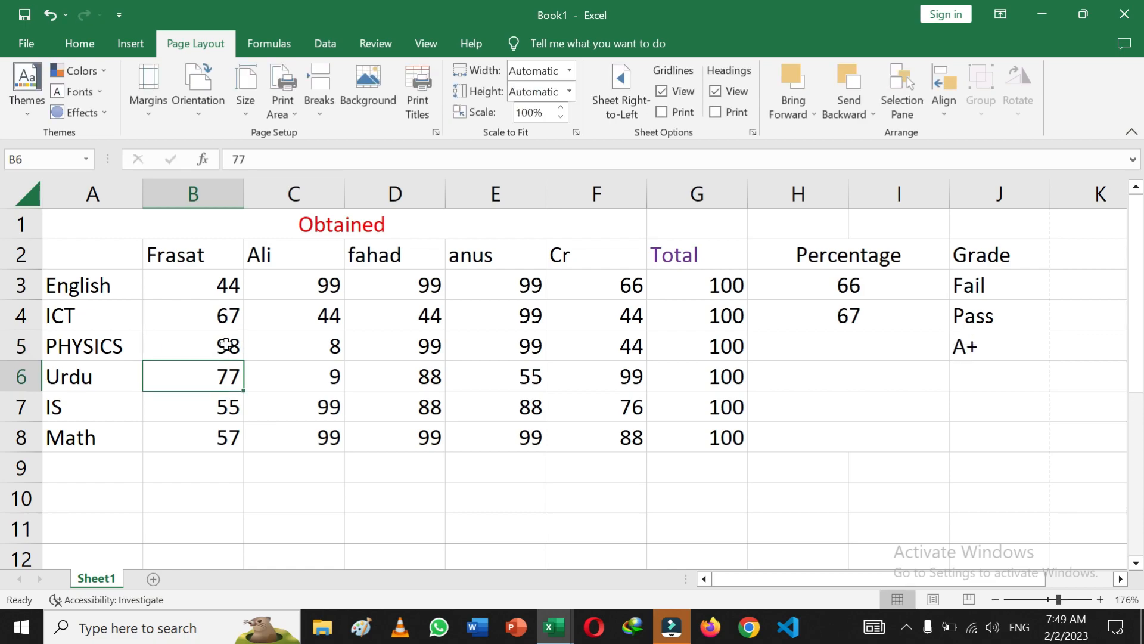
# - Set the Physics mark in B5 to 91 to test the grade formula
pyautogui.doubleClick(226, 345)
pyautogui.press('BackSpace')
pyautogui.write('1')
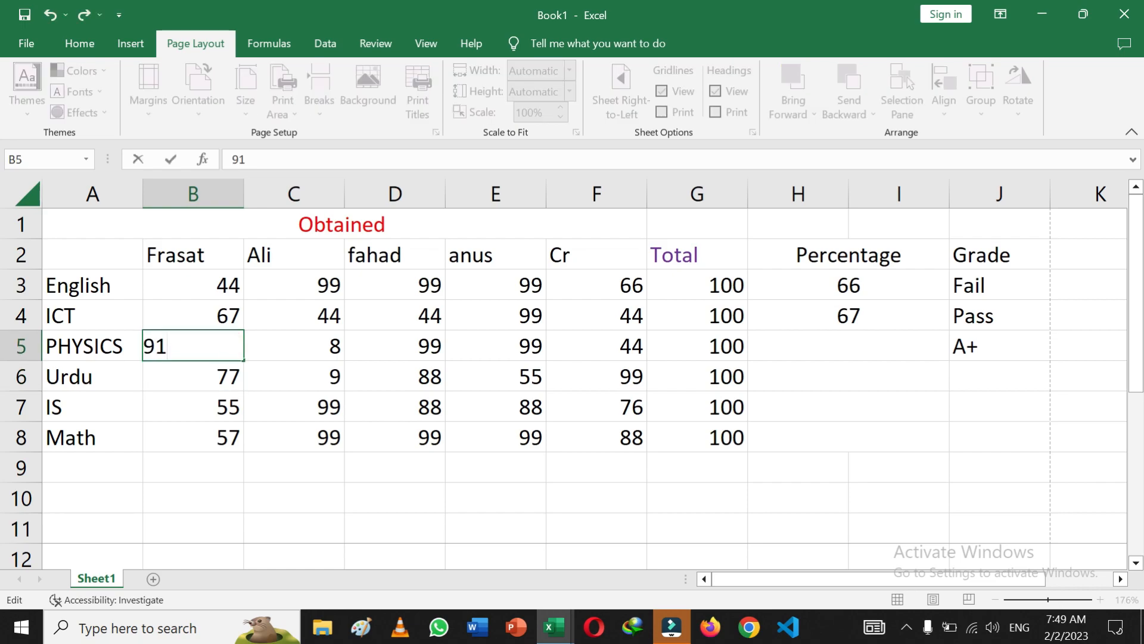
pyautogui.press('Return')
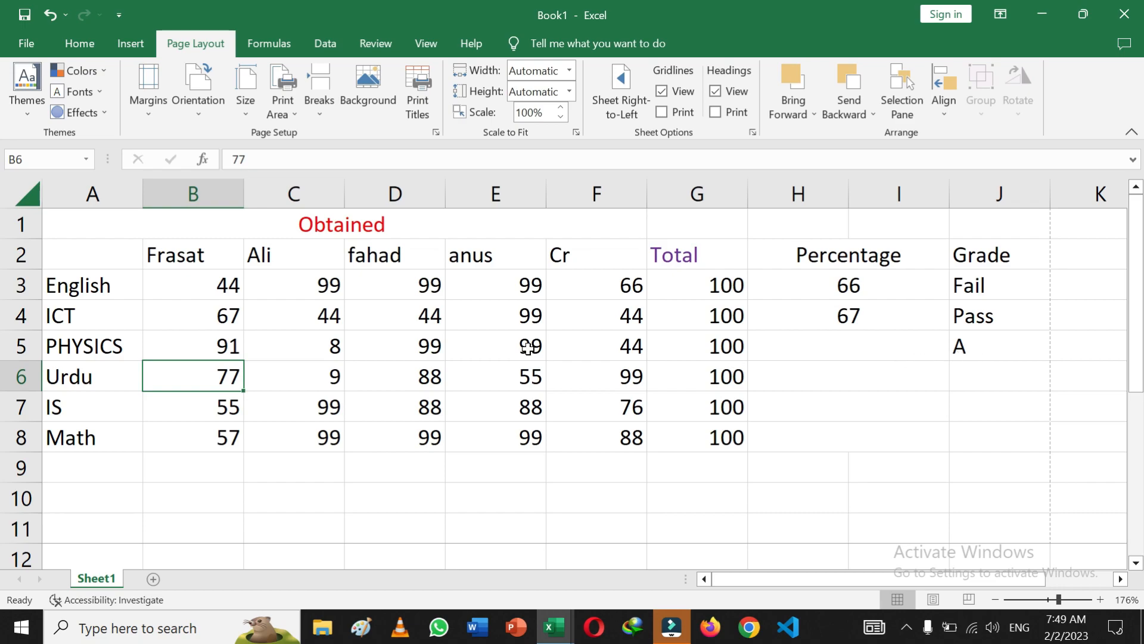
# - Set the Physics mark in B5 to 78 to test the grade formula
pyautogui.click(235, 351)
pyautogui.doubleClick(235, 350)
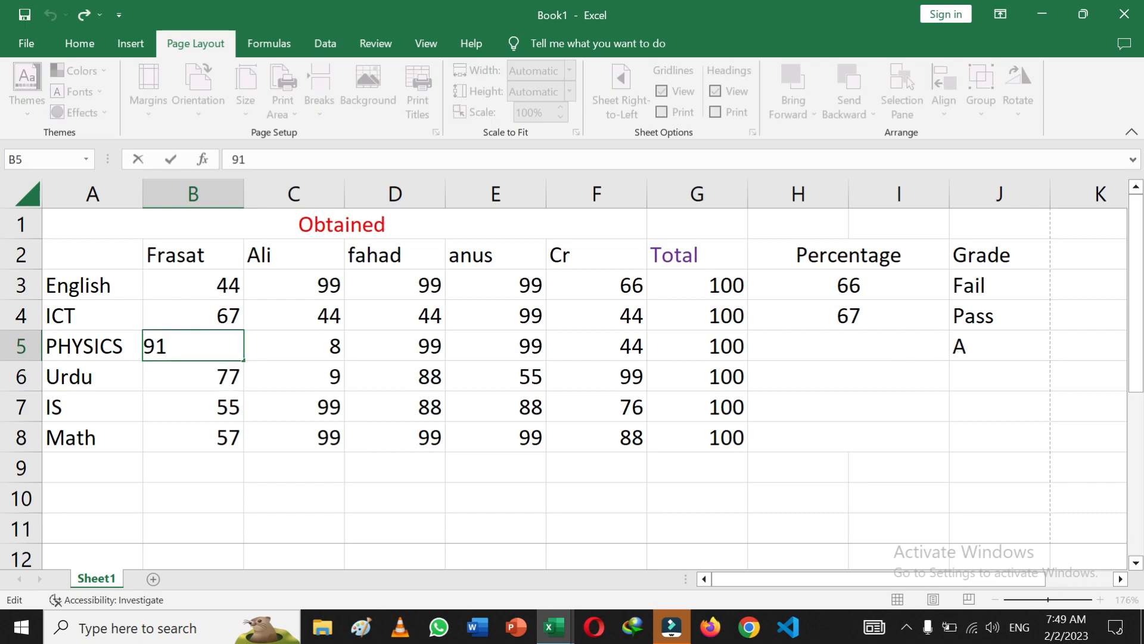
pyautogui.press('BackSpace')
pyautogui.press('BackSpace')
pyautogui.write('79')
pyautogui.press('BackSpace')
pyautogui.write('8')
pyautogui.press('Return')
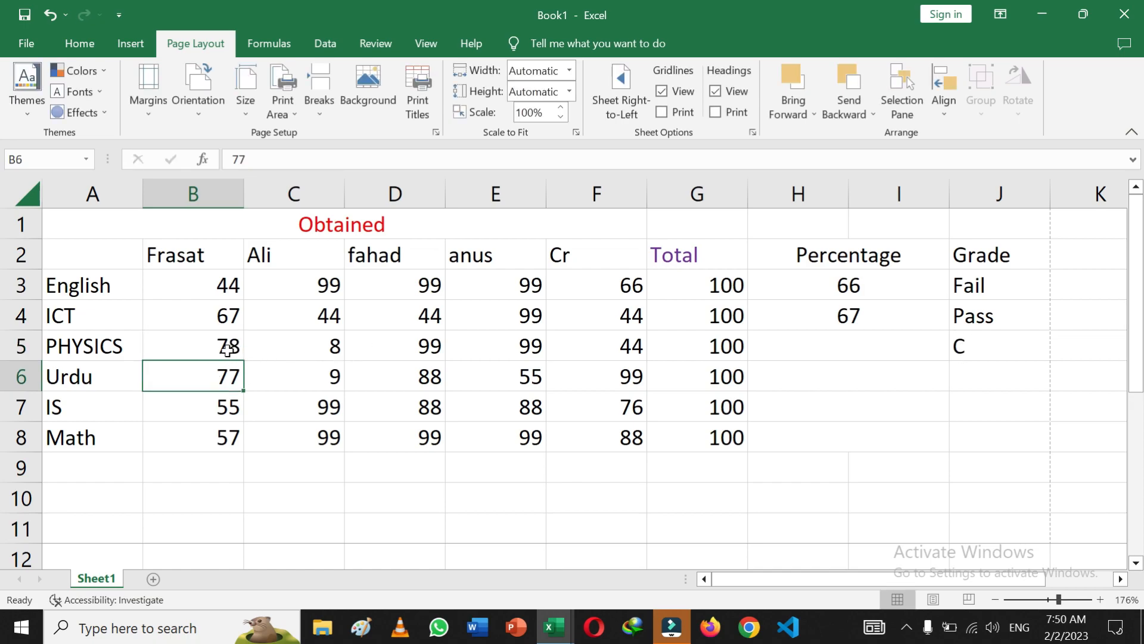
# - Set the Physics mark in B5 to 55 to test the grade formula
pyautogui.click(226, 345)
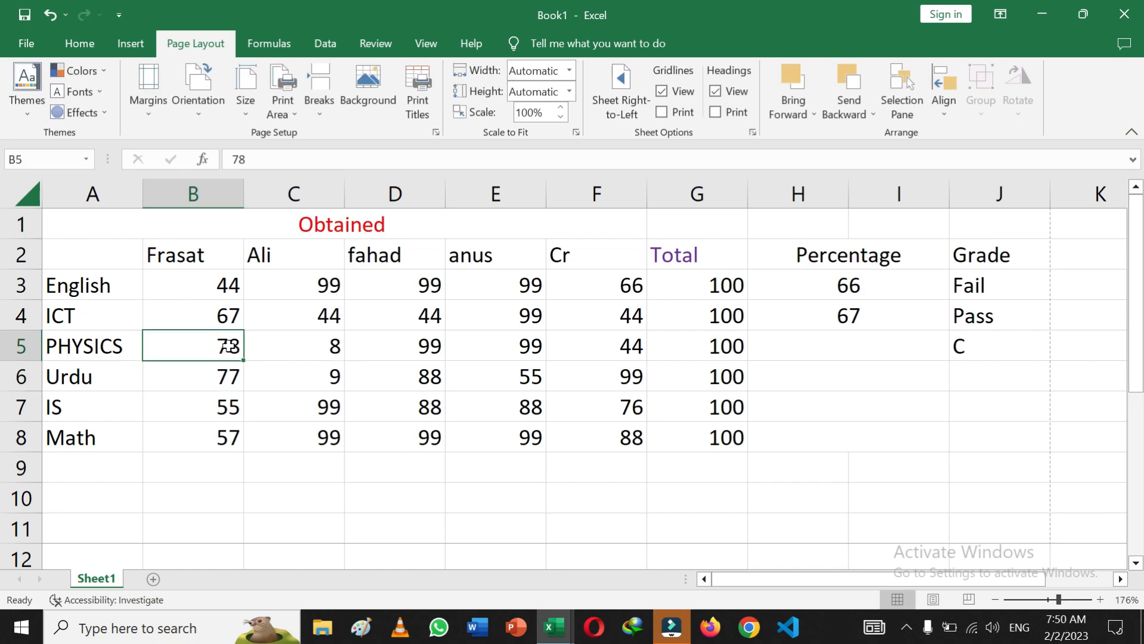
pyautogui.write('55')
pyautogui.press('Return')
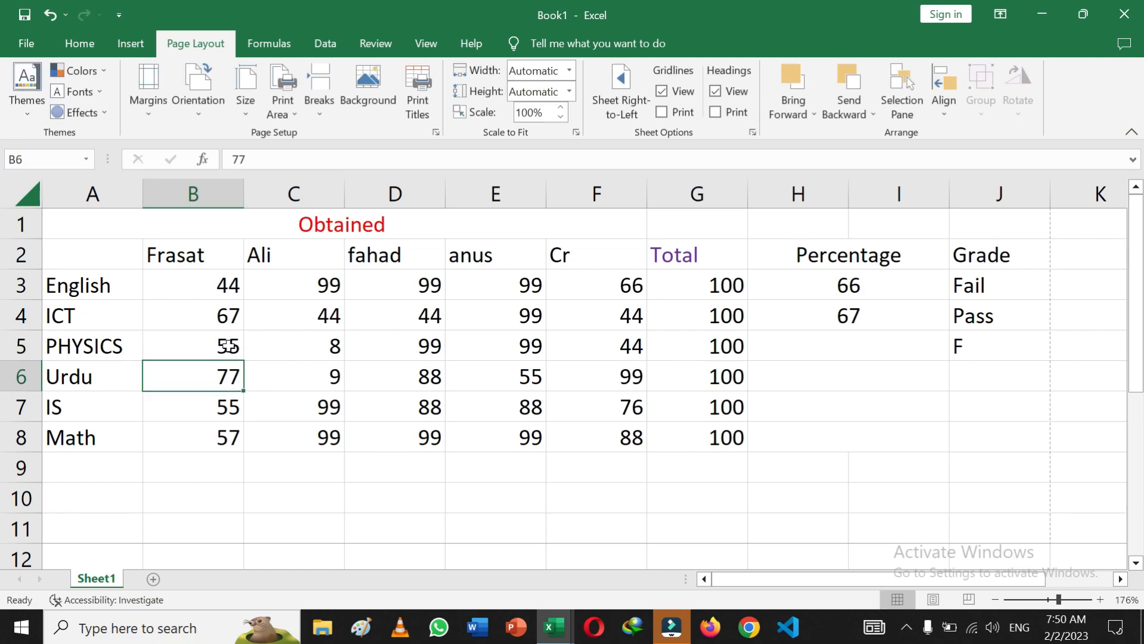
# - Set the Physics mark in B5 to 67 to test the grade formula
pyautogui.doubleClick(228, 345)
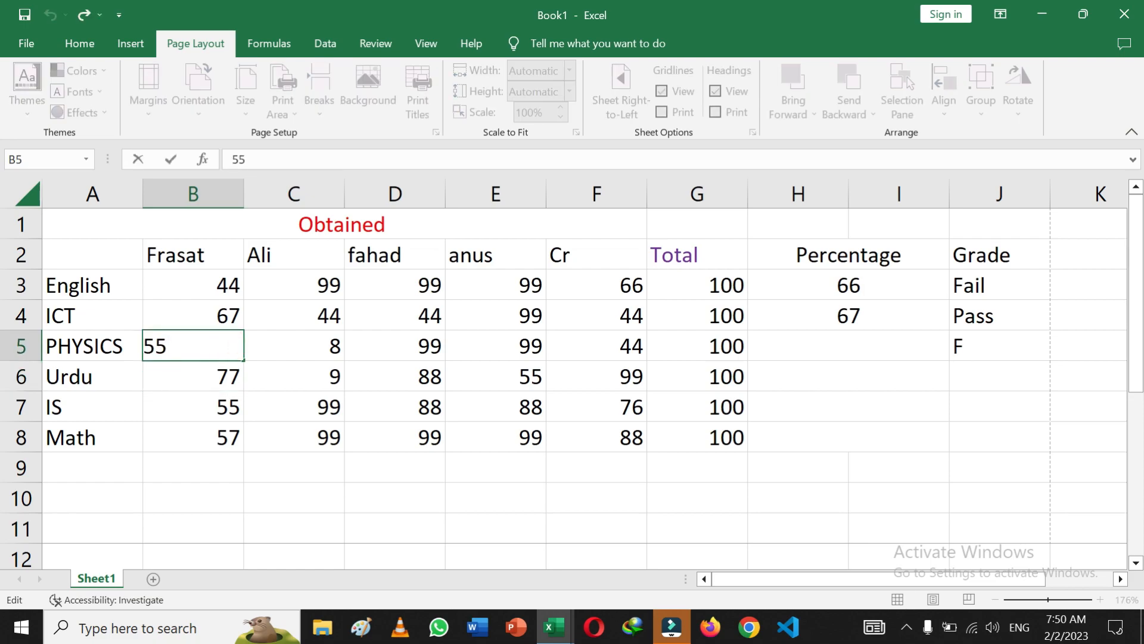
pyautogui.write('67')
pyautogui.press('BackSpace')
pyautogui.press('BackSpace')
pyautogui.press('Return')
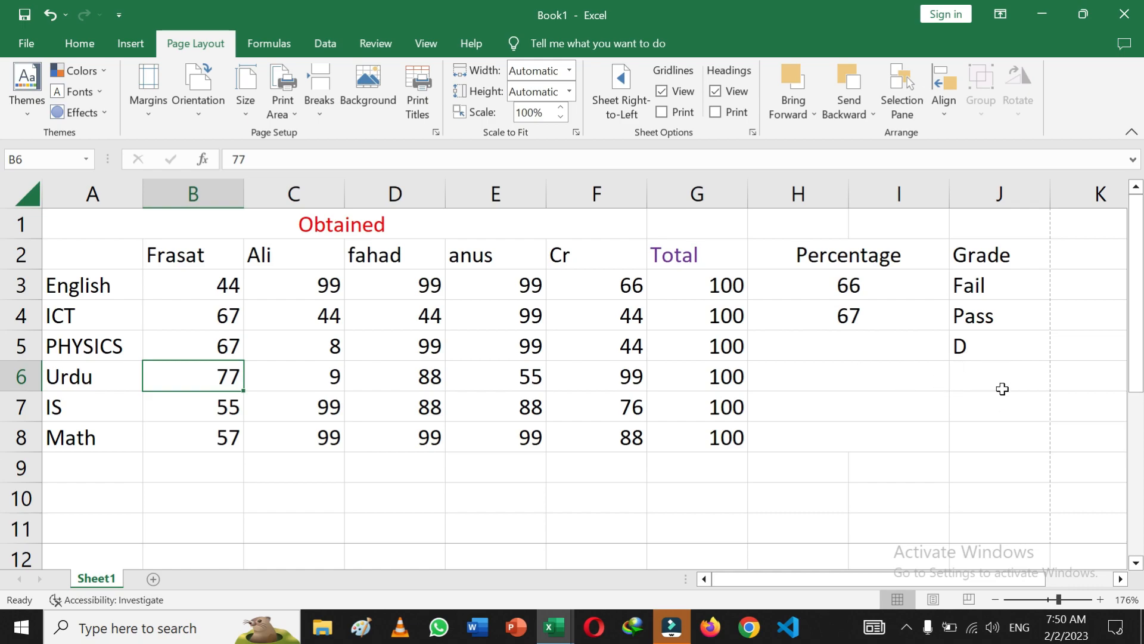
# - Insert a 2-D clustered column chart from A2:F8 and place it beyond the Grade column, clear of the table
pyautogui.click(972, 344)
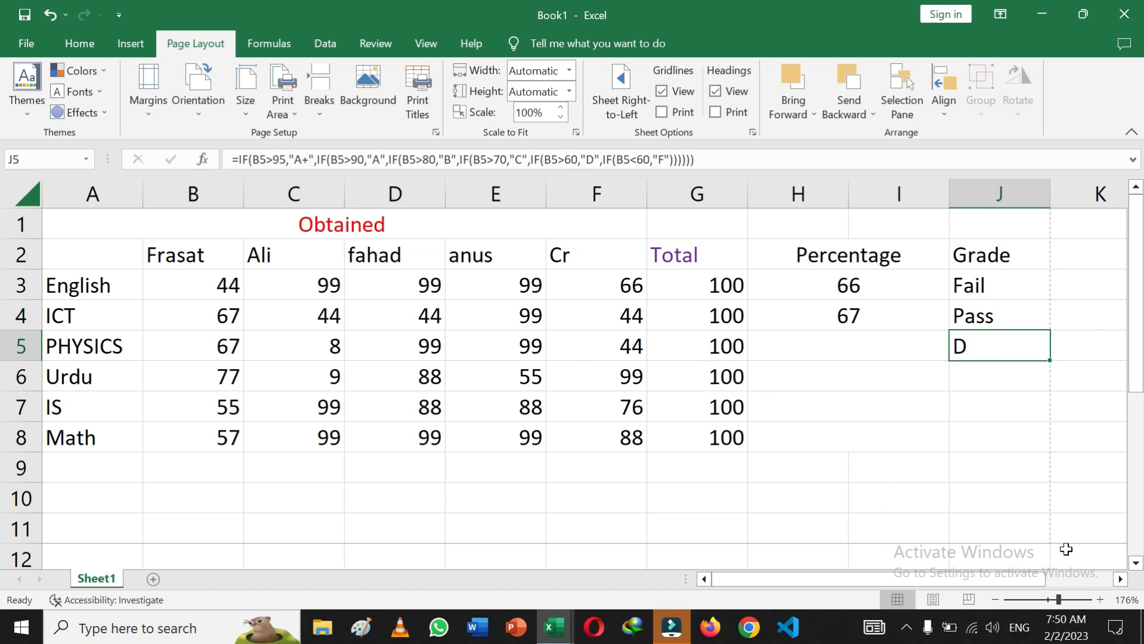
pyautogui.click(1043, 602)
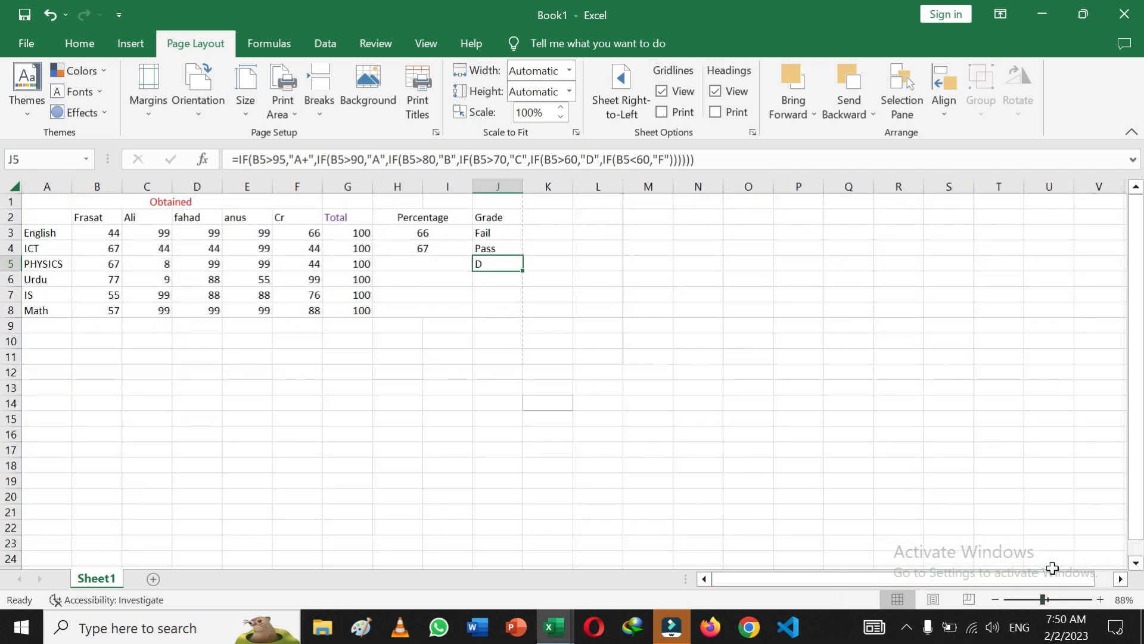
pyautogui.moveTo(1047, 603); pyautogui.dragTo(1053, 602)
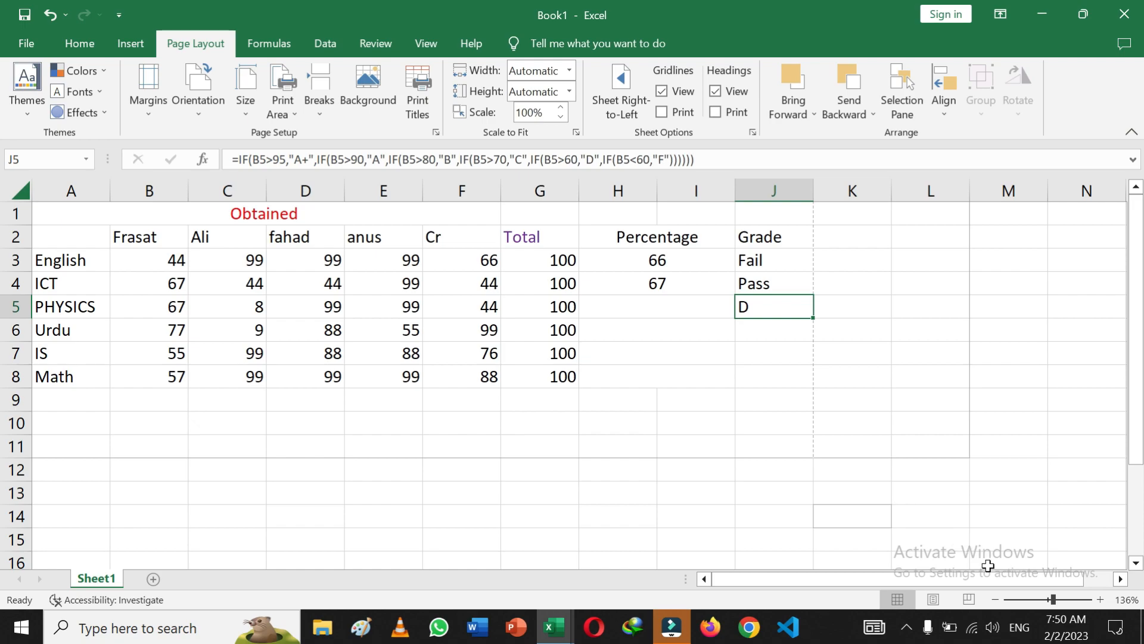
pyautogui.click(1044, 600)
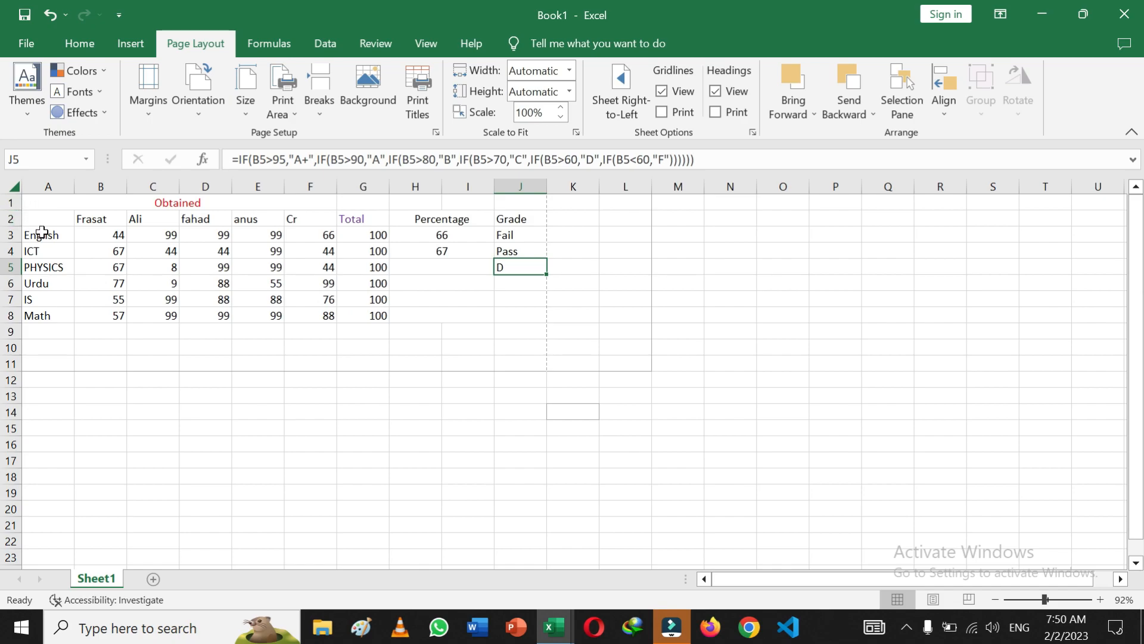
pyautogui.moveTo(25, 215); pyautogui.dragTo(306, 317)
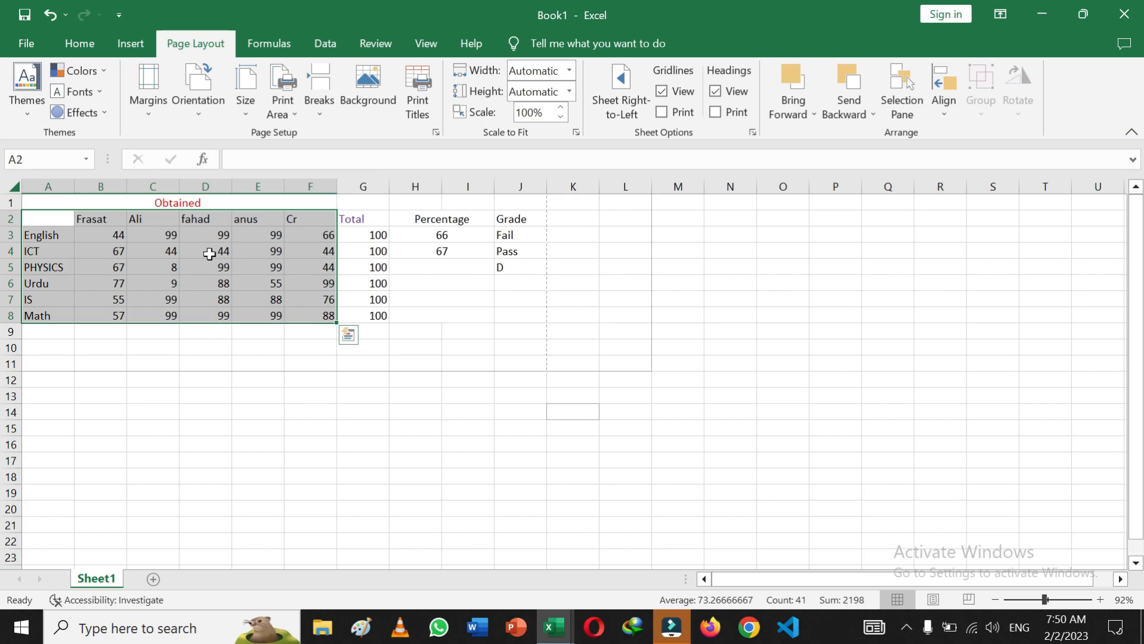
pyautogui.click(133, 45)
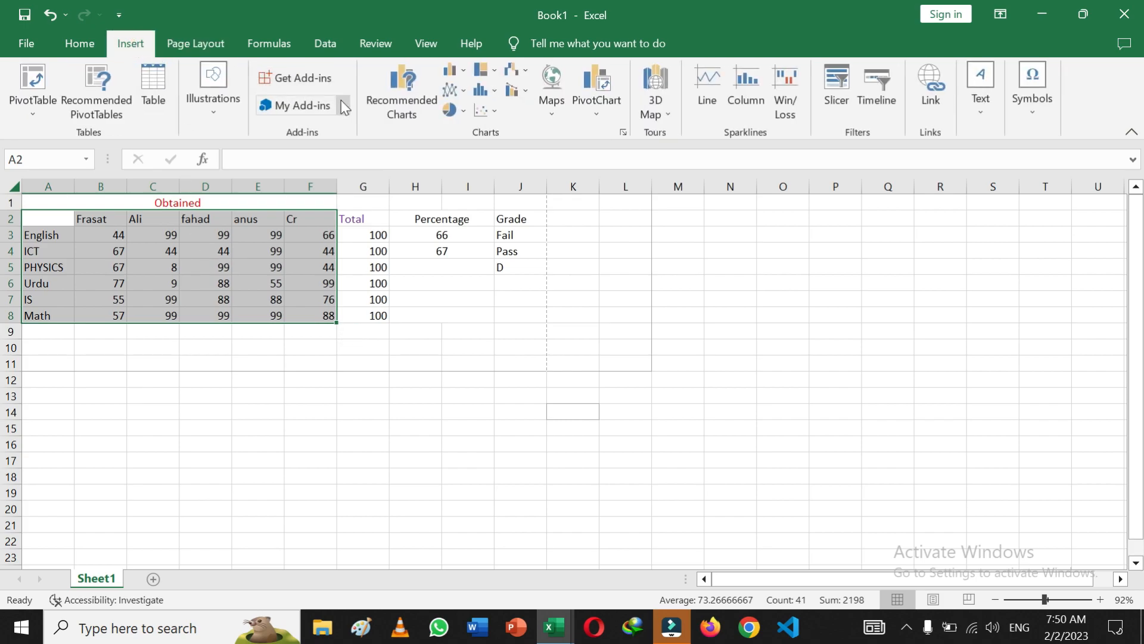
pyautogui.click(464, 72)
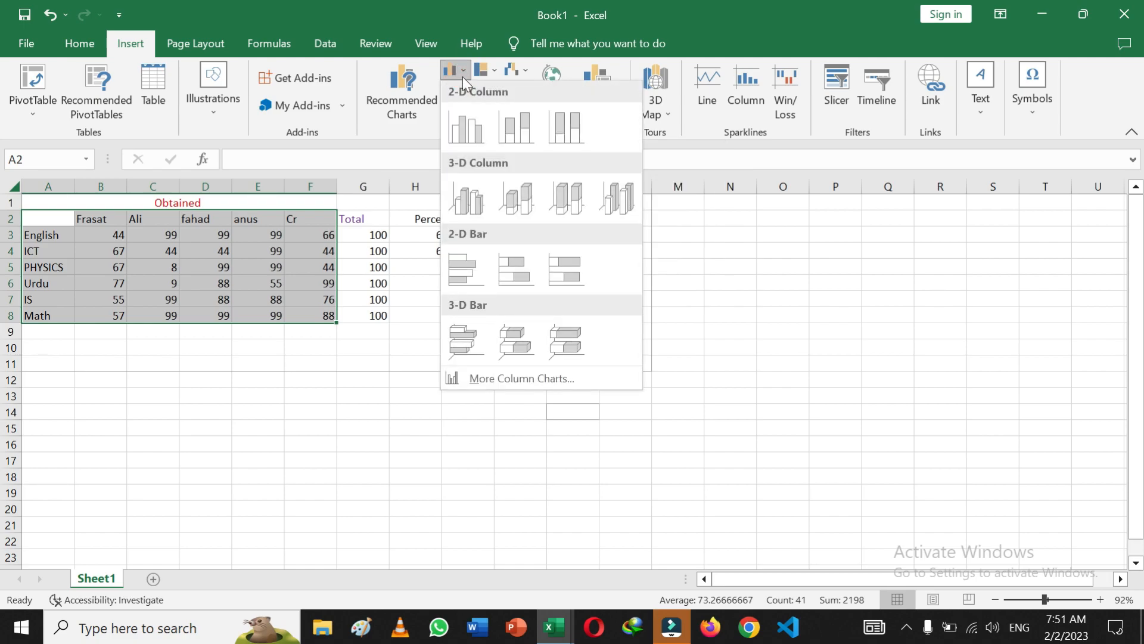
pyautogui.click(460, 127)
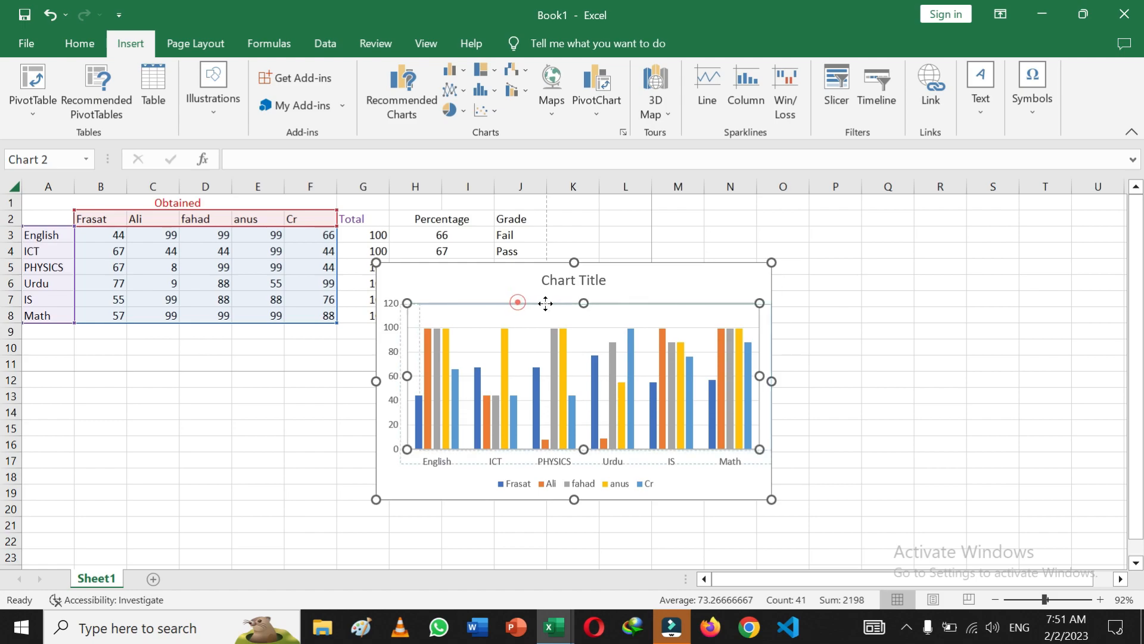
pyautogui.moveTo(636, 288); pyautogui.dragTo(856, 274)
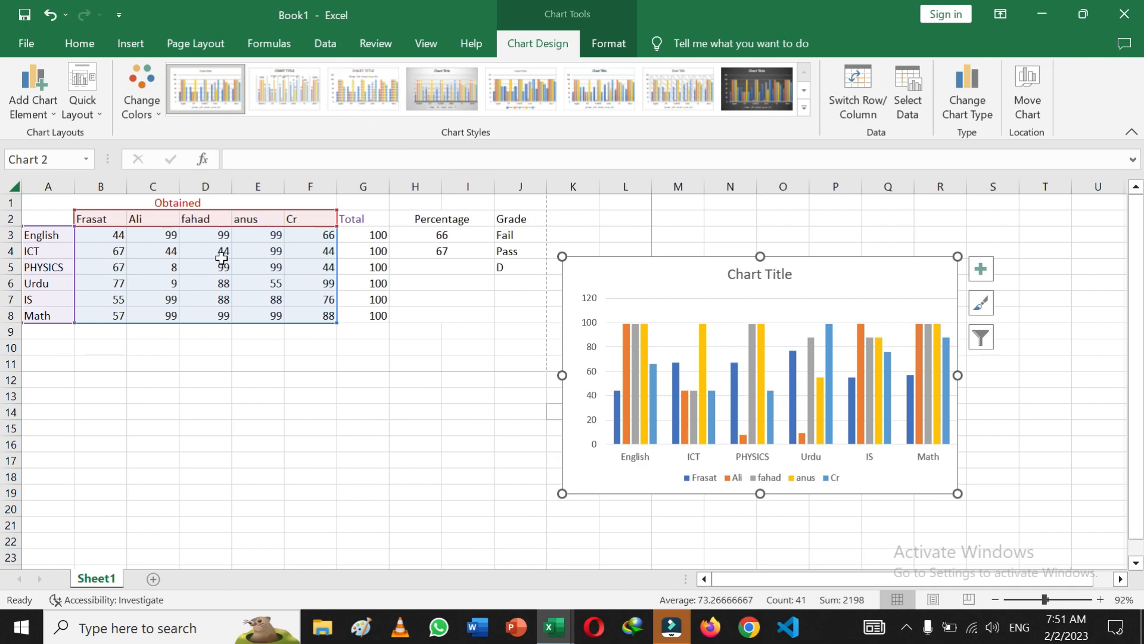
# - Insert a 2-D pie chart from B2:G8 and place it, reduced in size, below the marks table
pyautogui.click(277, 357)
pyautogui.moveTo(84, 219); pyautogui.dragTo(372, 311)
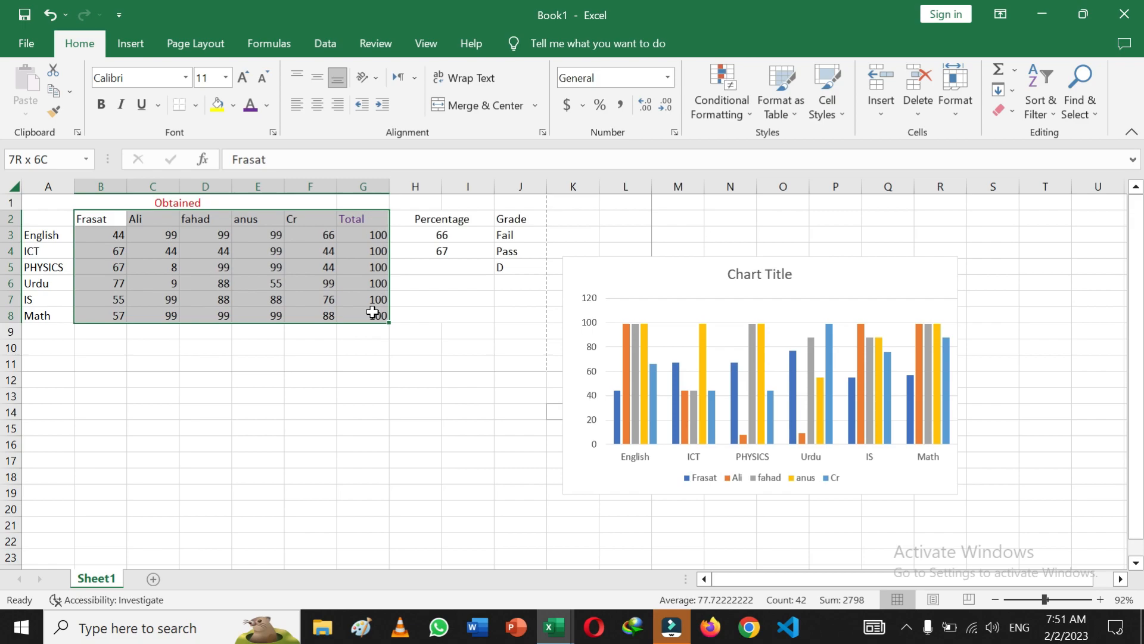
pyautogui.click(130, 43)
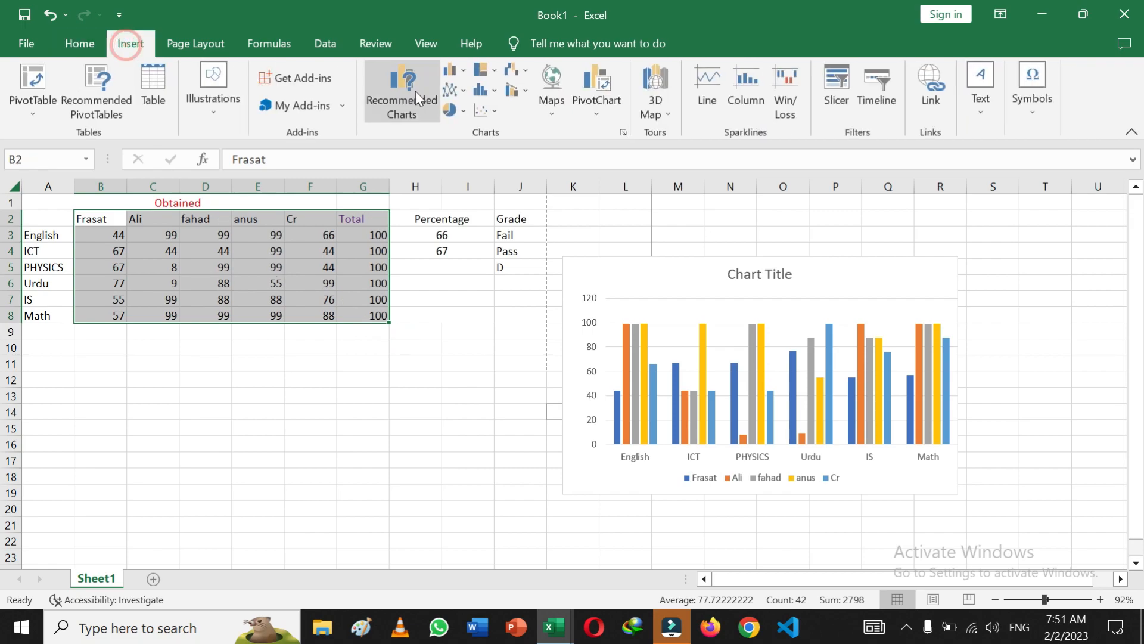
pyautogui.click(453, 110)
pyautogui.click(459, 147)
pyautogui.moveTo(487, 333); pyautogui.dragTo(370, 401)
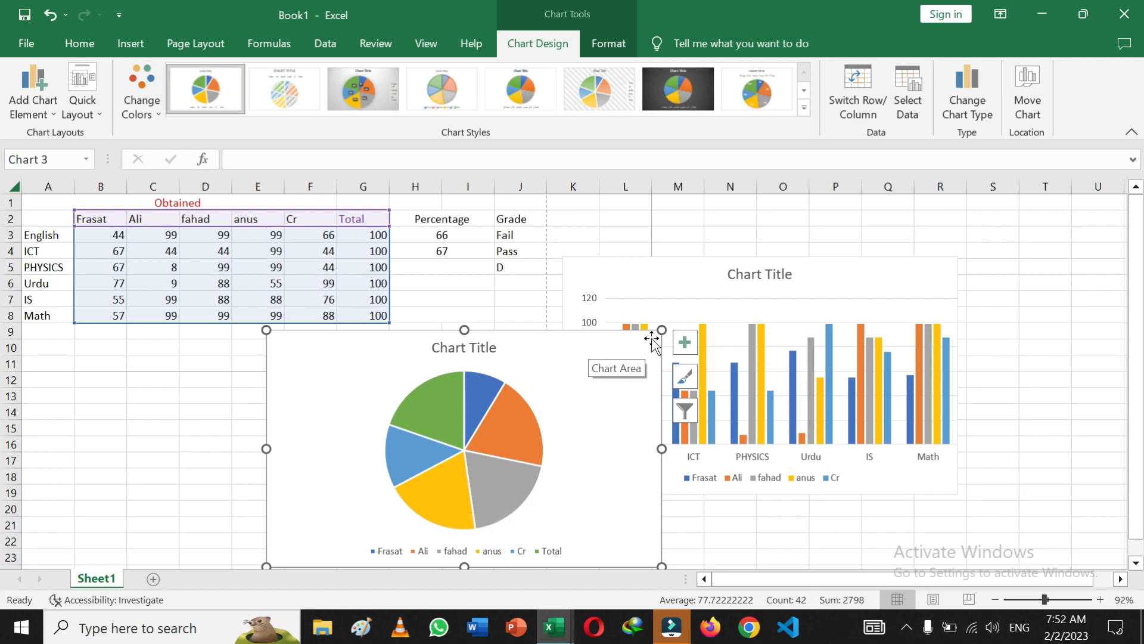
pyautogui.moveTo(660, 329); pyautogui.dragTo(566, 409)
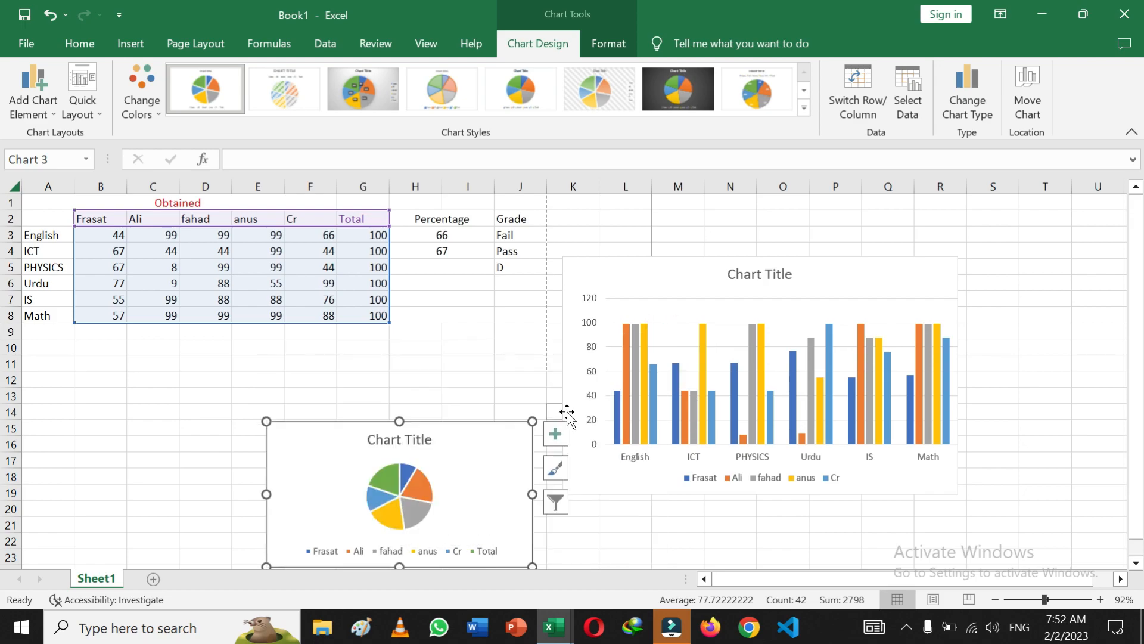
# - Delete both the column chart and the pie chart from the worksheet and clear the table selection
pyautogui.click(778, 357)
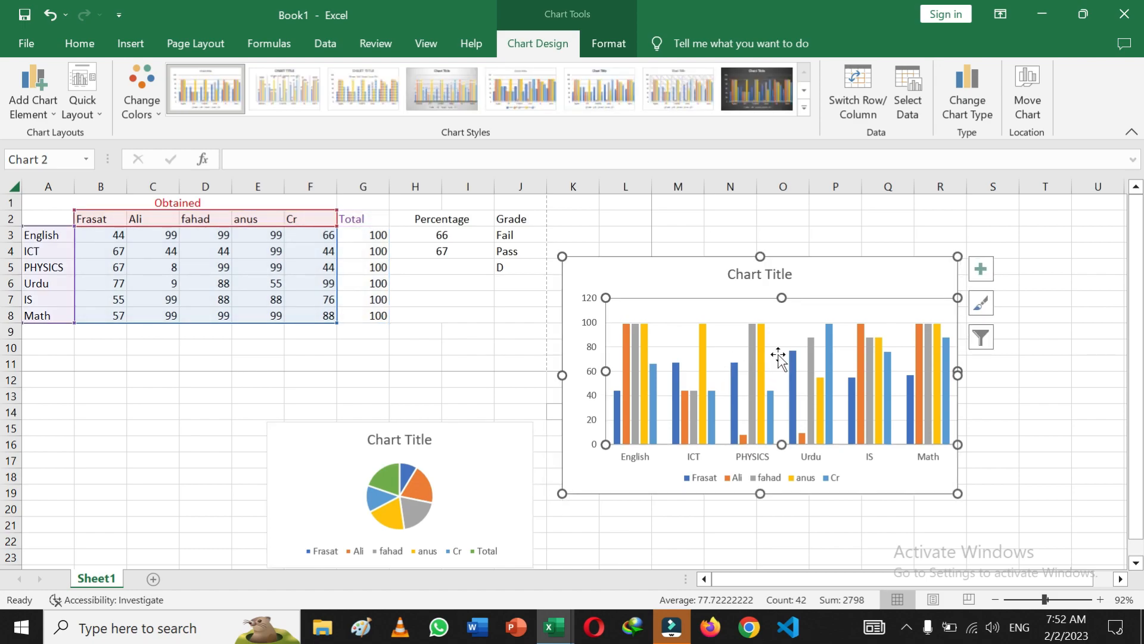
pyautogui.press('Delete')
pyautogui.click(503, 454)
pyautogui.press('Delete')
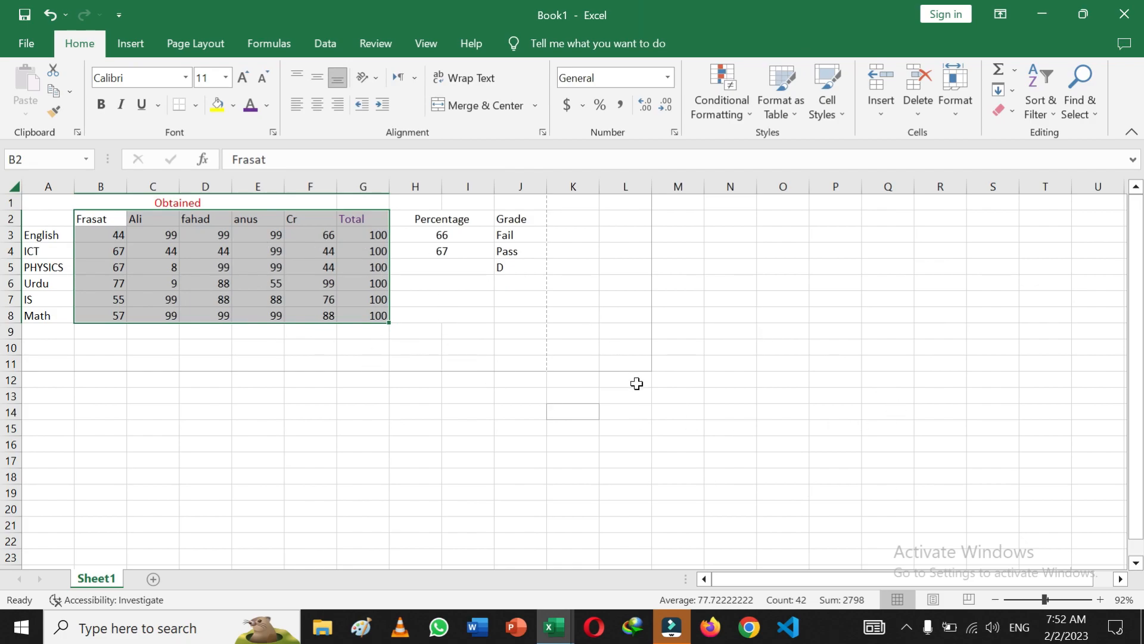
pyautogui.click(579, 395)
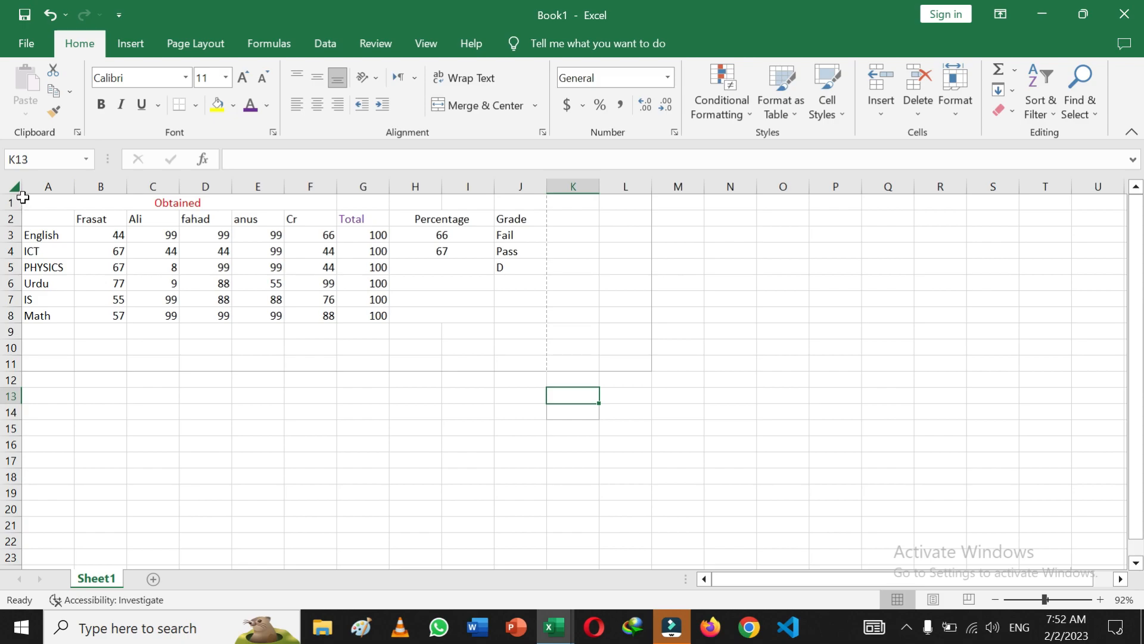
# - Set the print area to A1:L18, covering the marks table and the empty rows below it
pyautogui.moveTo(23, 195); pyautogui.dragTo(614, 477)
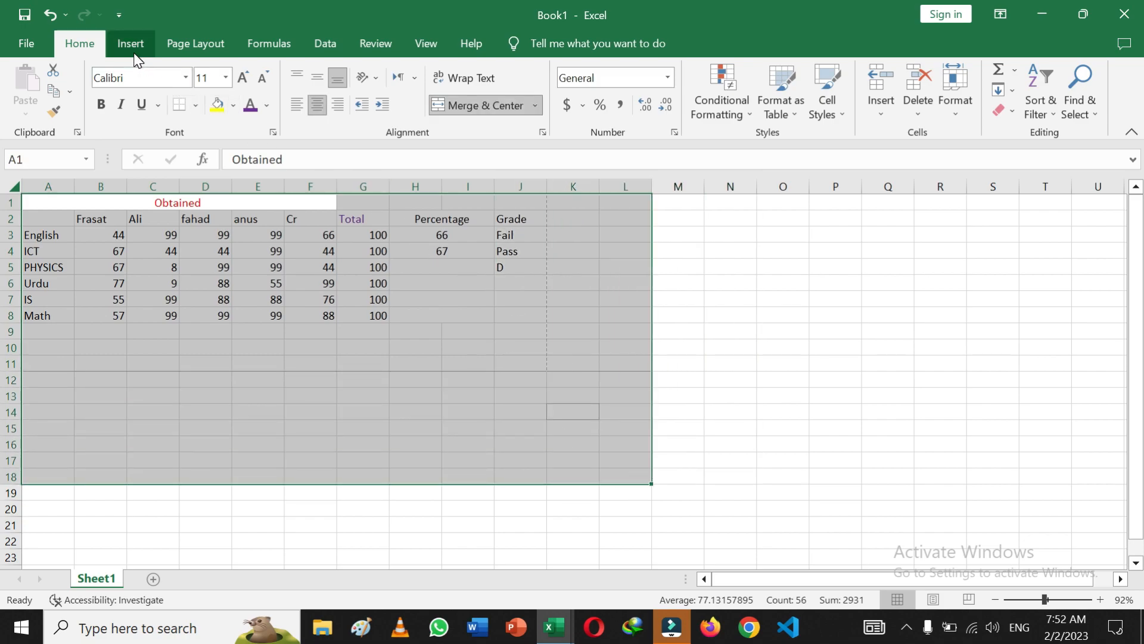
pyautogui.click(196, 46)
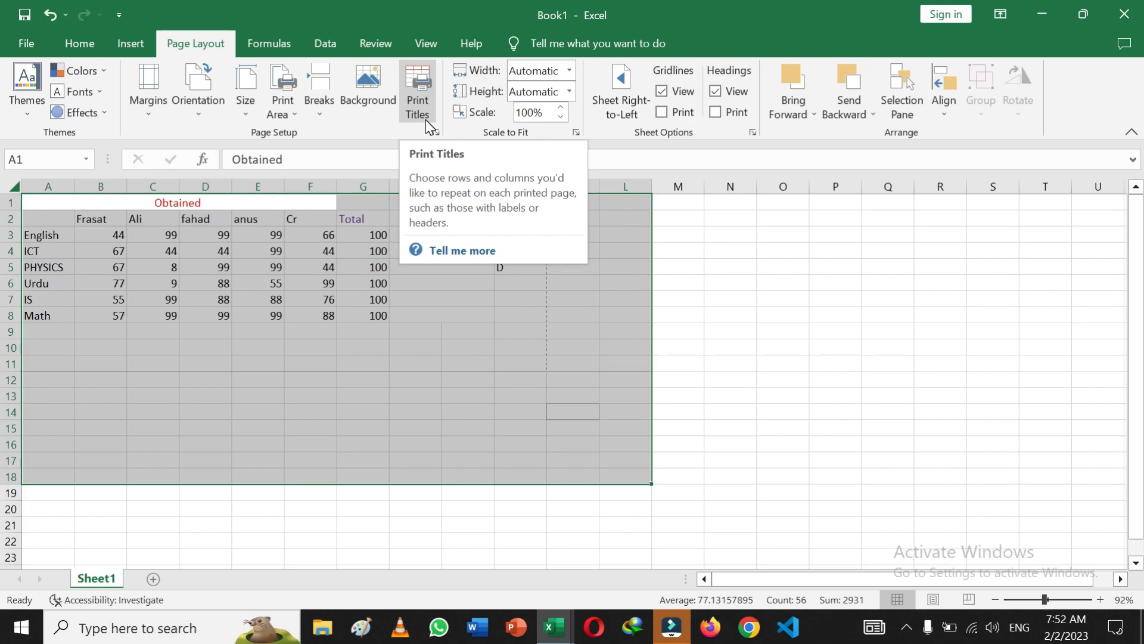
pyautogui.click(291, 112)
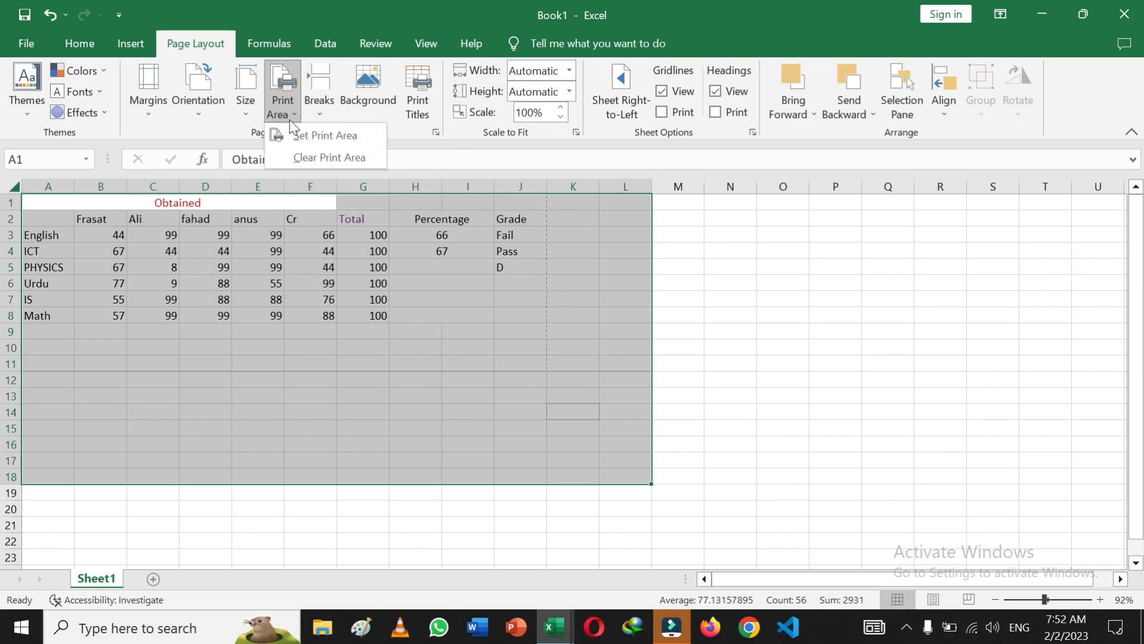
pyautogui.click(333, 135)
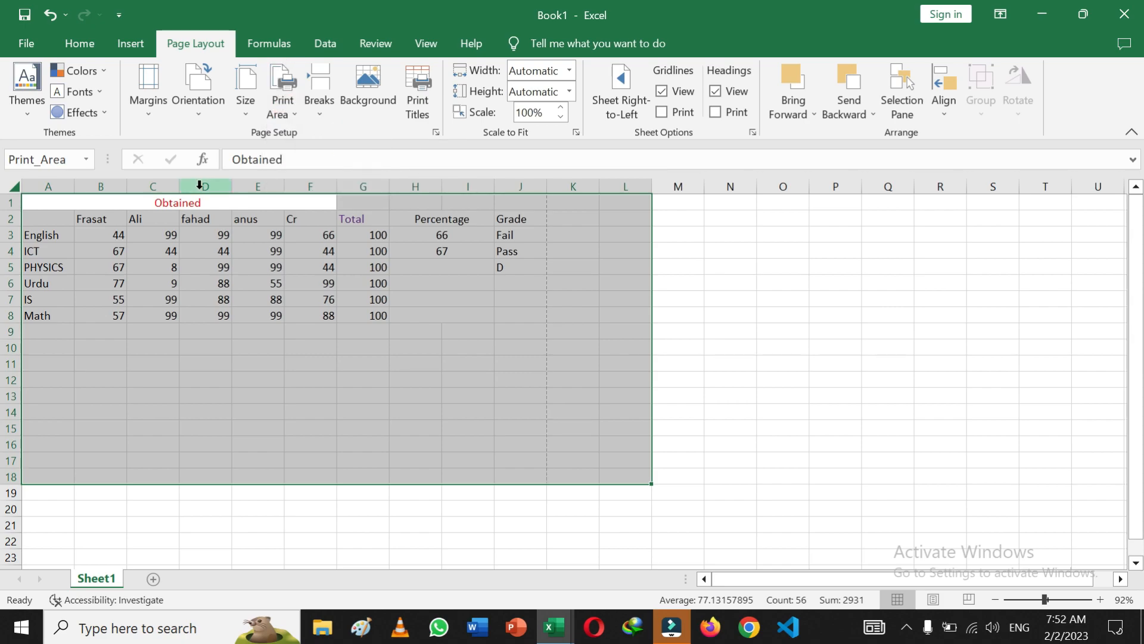
# - Reduce the selected range to A1:L12, check the print preview and return to the worksheet
pyautogui.moveTo(652, 485); pyautogui.dragTo(508, 425)
pyautogui.moveTo(490, 348); pyautogui.dragTo(600, 381)
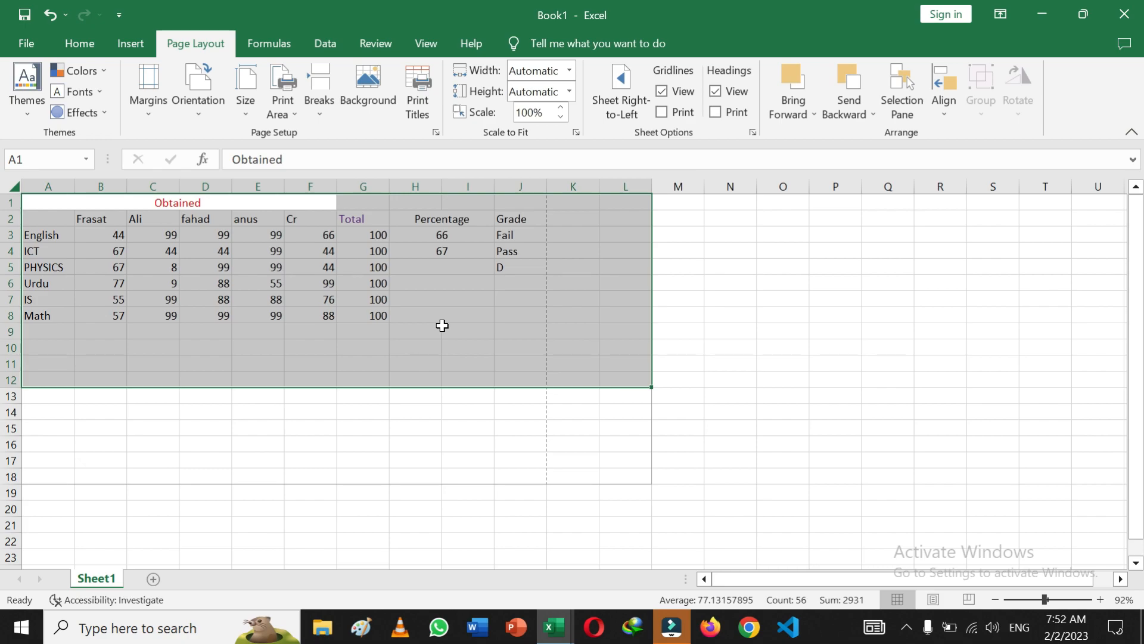
pyautogui.hotkey('ctrl', 'p')
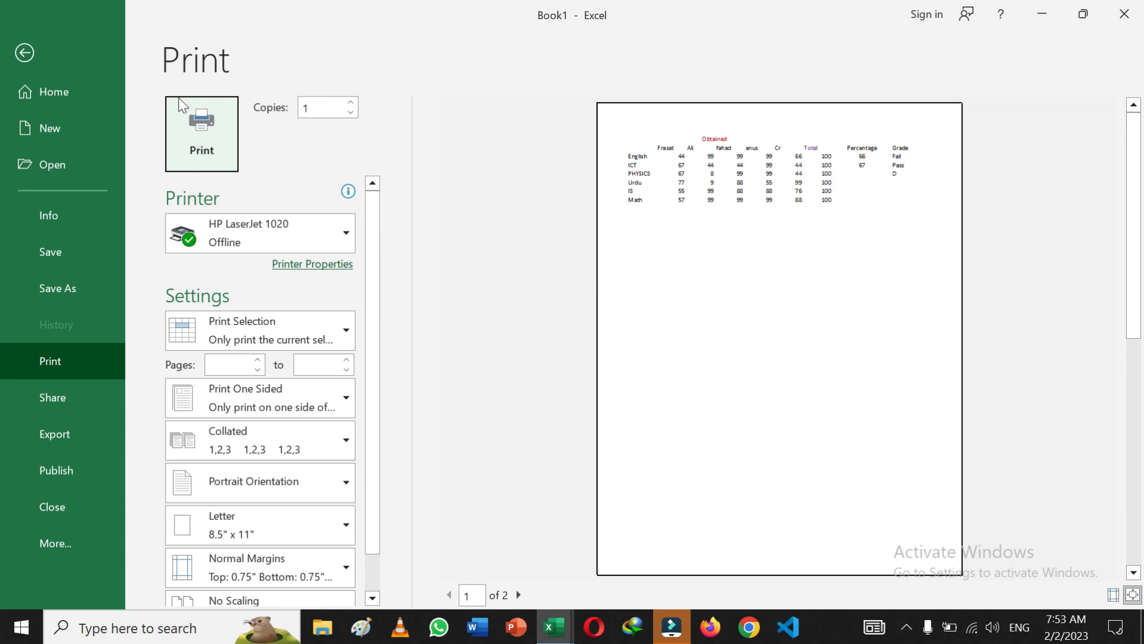
pyautogui.click(21, 53)
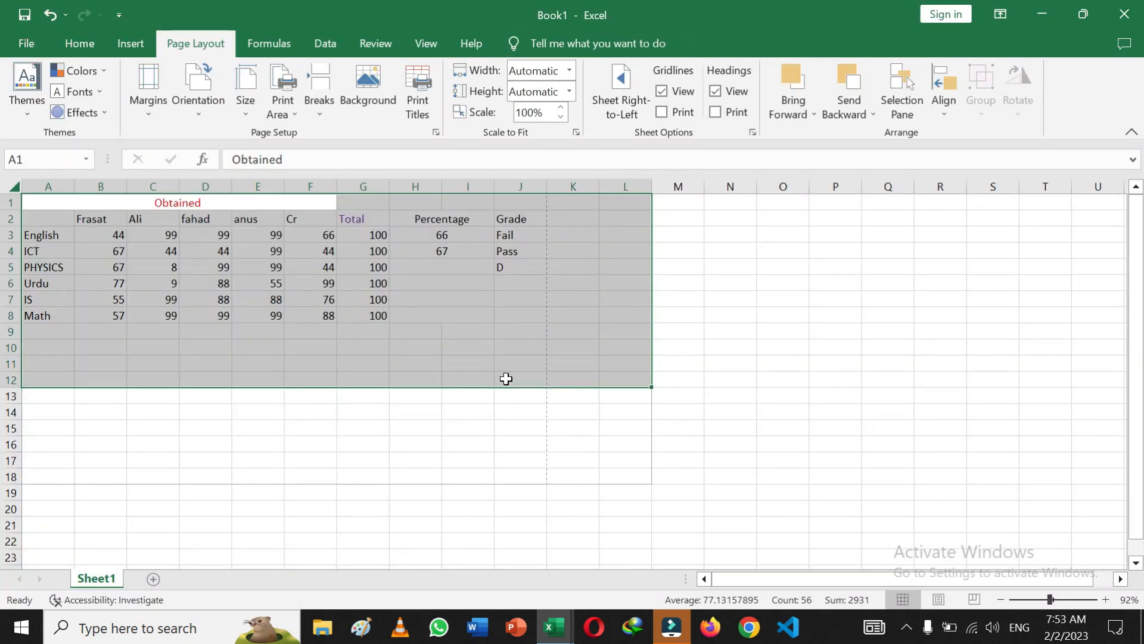